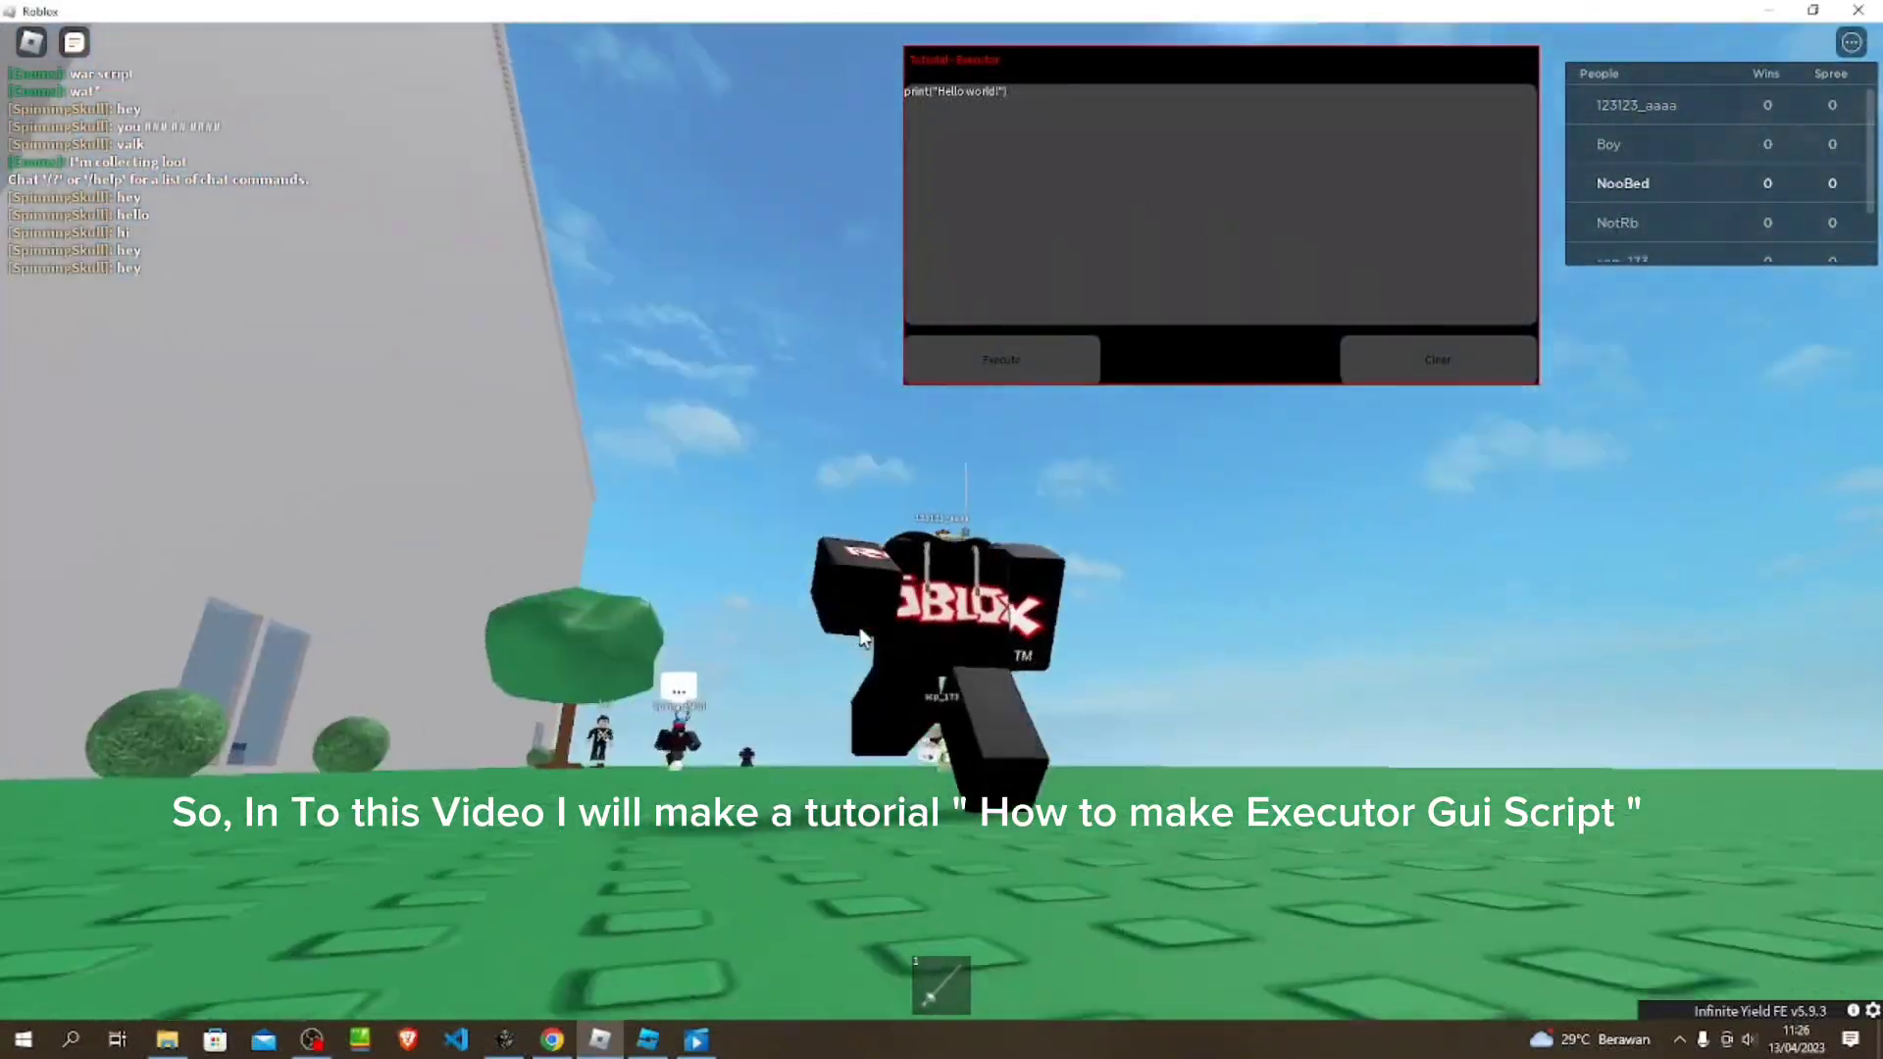
# - Run the print("Hello world!") script from the in-game executor window and look around the game
pyautogui.moveTo(1042, 343); pyautogui.dragTo(1043, 353)
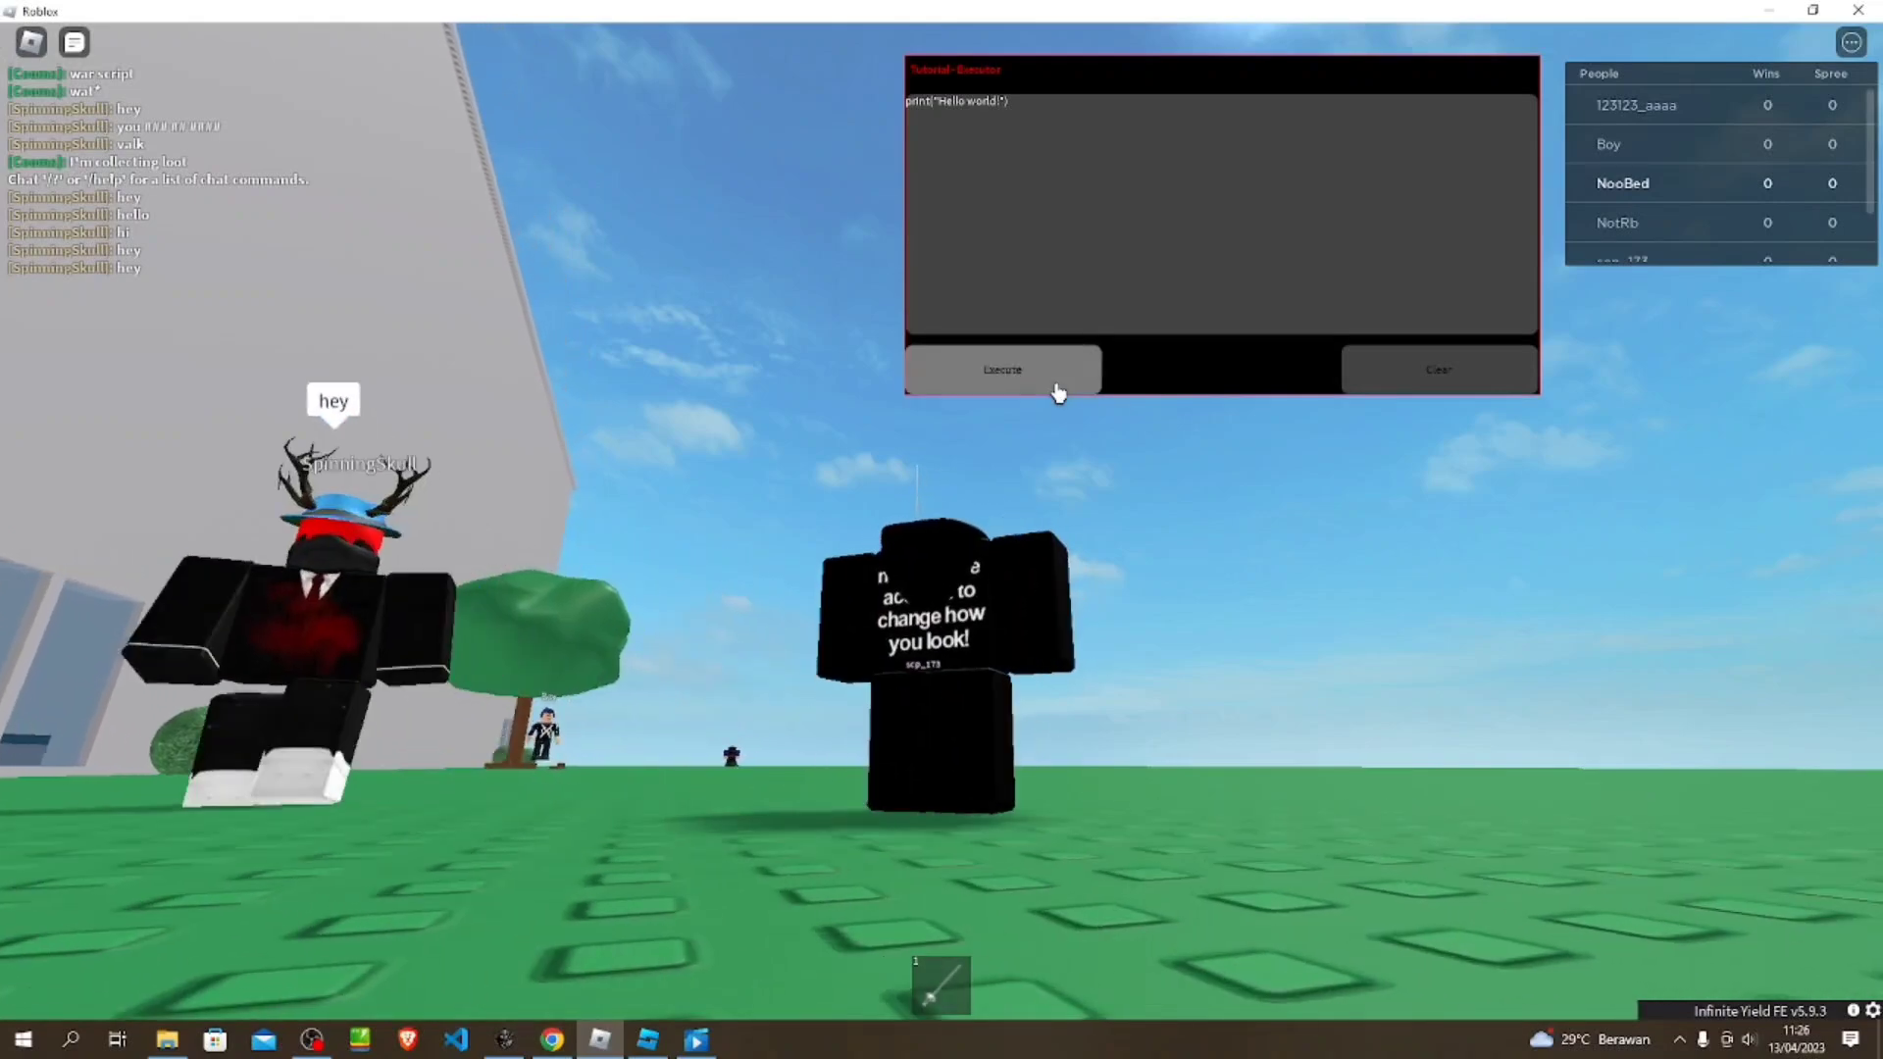
pyautogui.click(1057, 393)
pyautogui.moveTo(1501, 827); pyautogui.dragTo(940, 520, button='right')
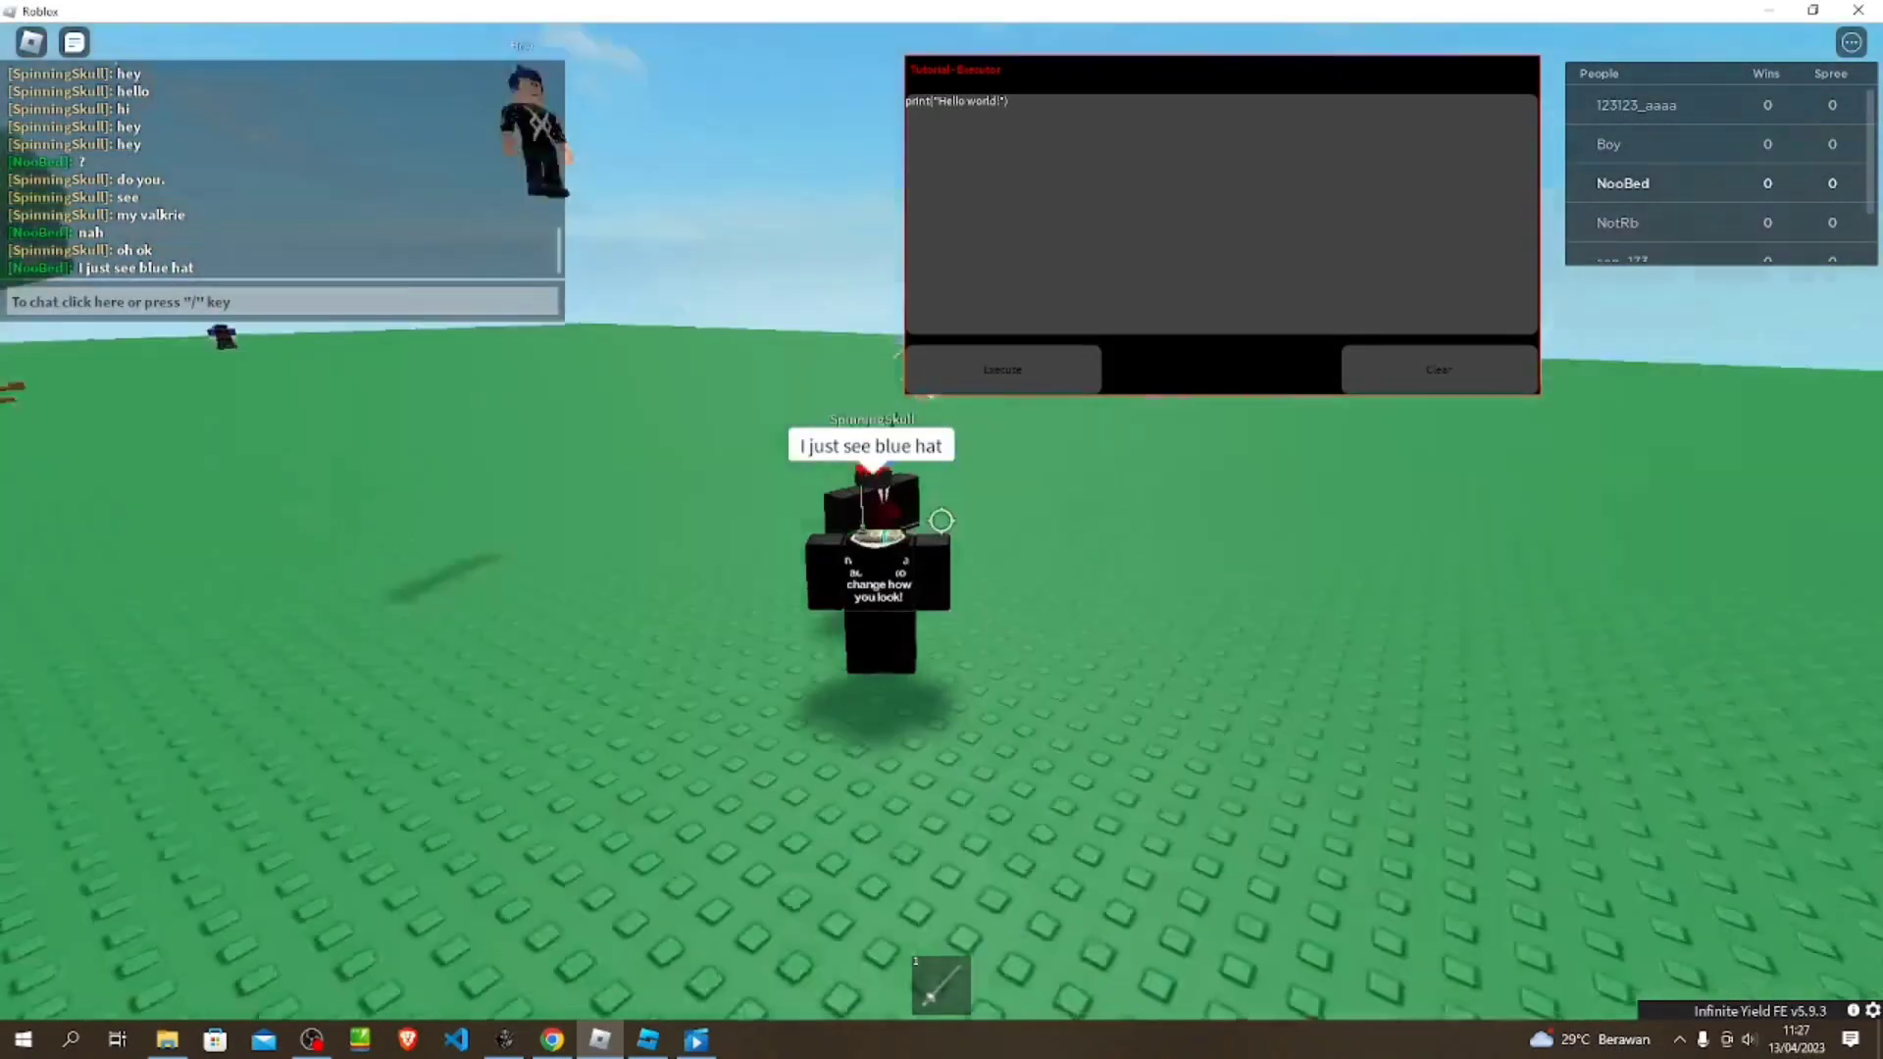
pyautogui.moveTo(942, 529)
pyautogui.mouseDown(button='right')
pyautogui.moveTo(971, 530)
pyautogui.moveTo(971, 549)
pyautogui.mouseUp(button='right')
pyautogui.scroll(2, 975, 538)
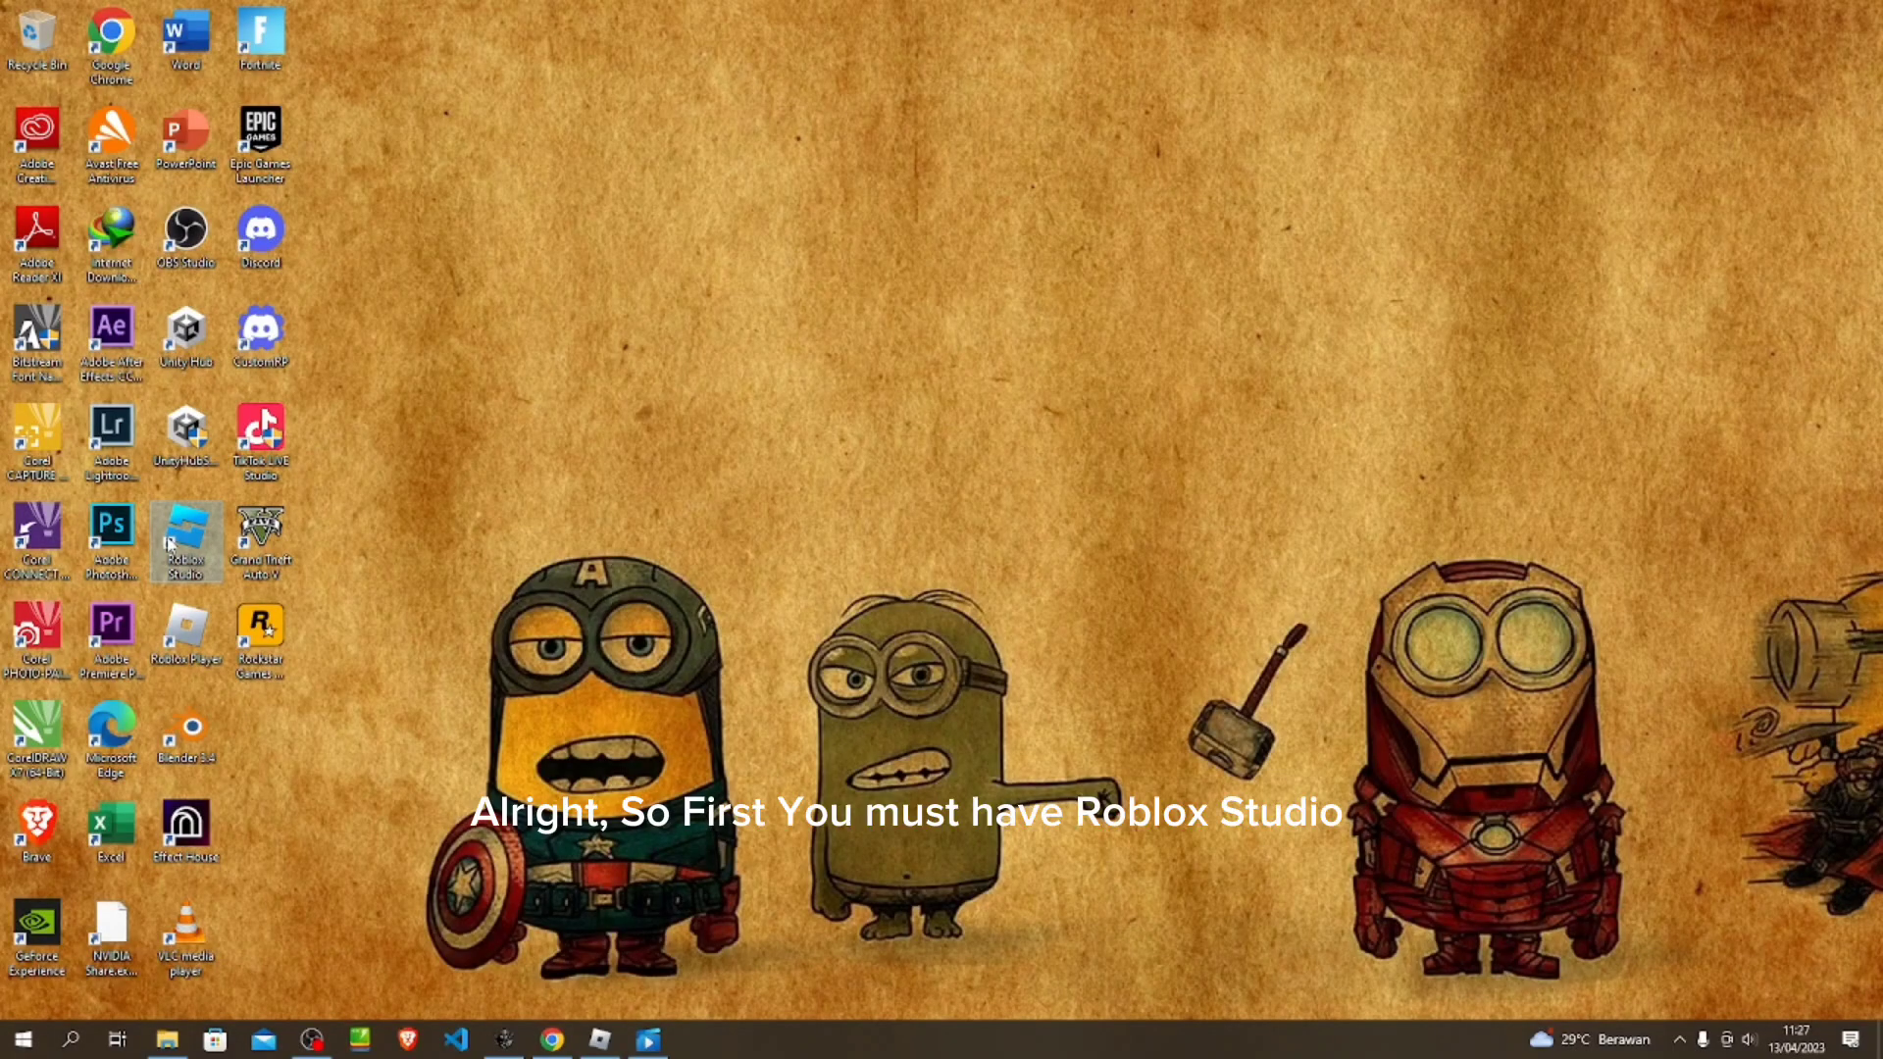
# - Launch Roblox Studio, ignoring the auto-recovered file, and create a new place from the Baseplate template
pyautogui.doubleClick(169, 542)
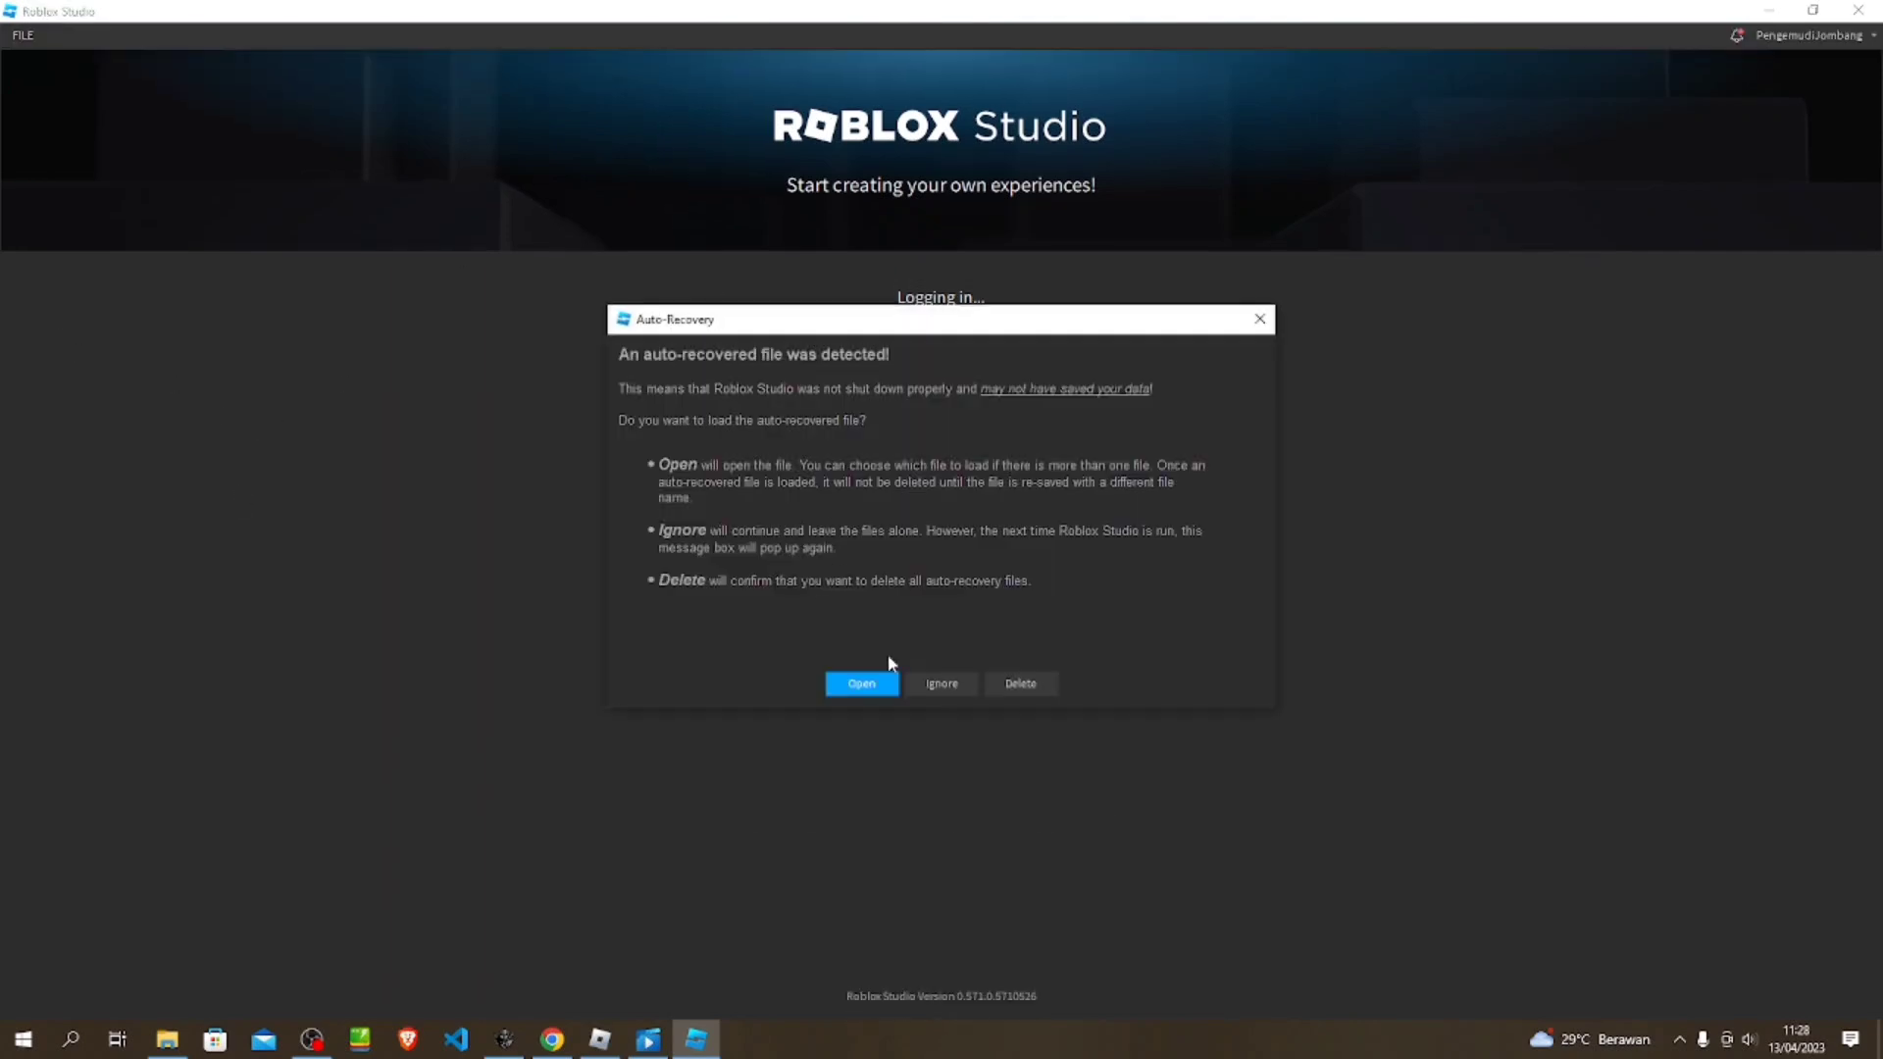
pyautogui.click(940, 683)
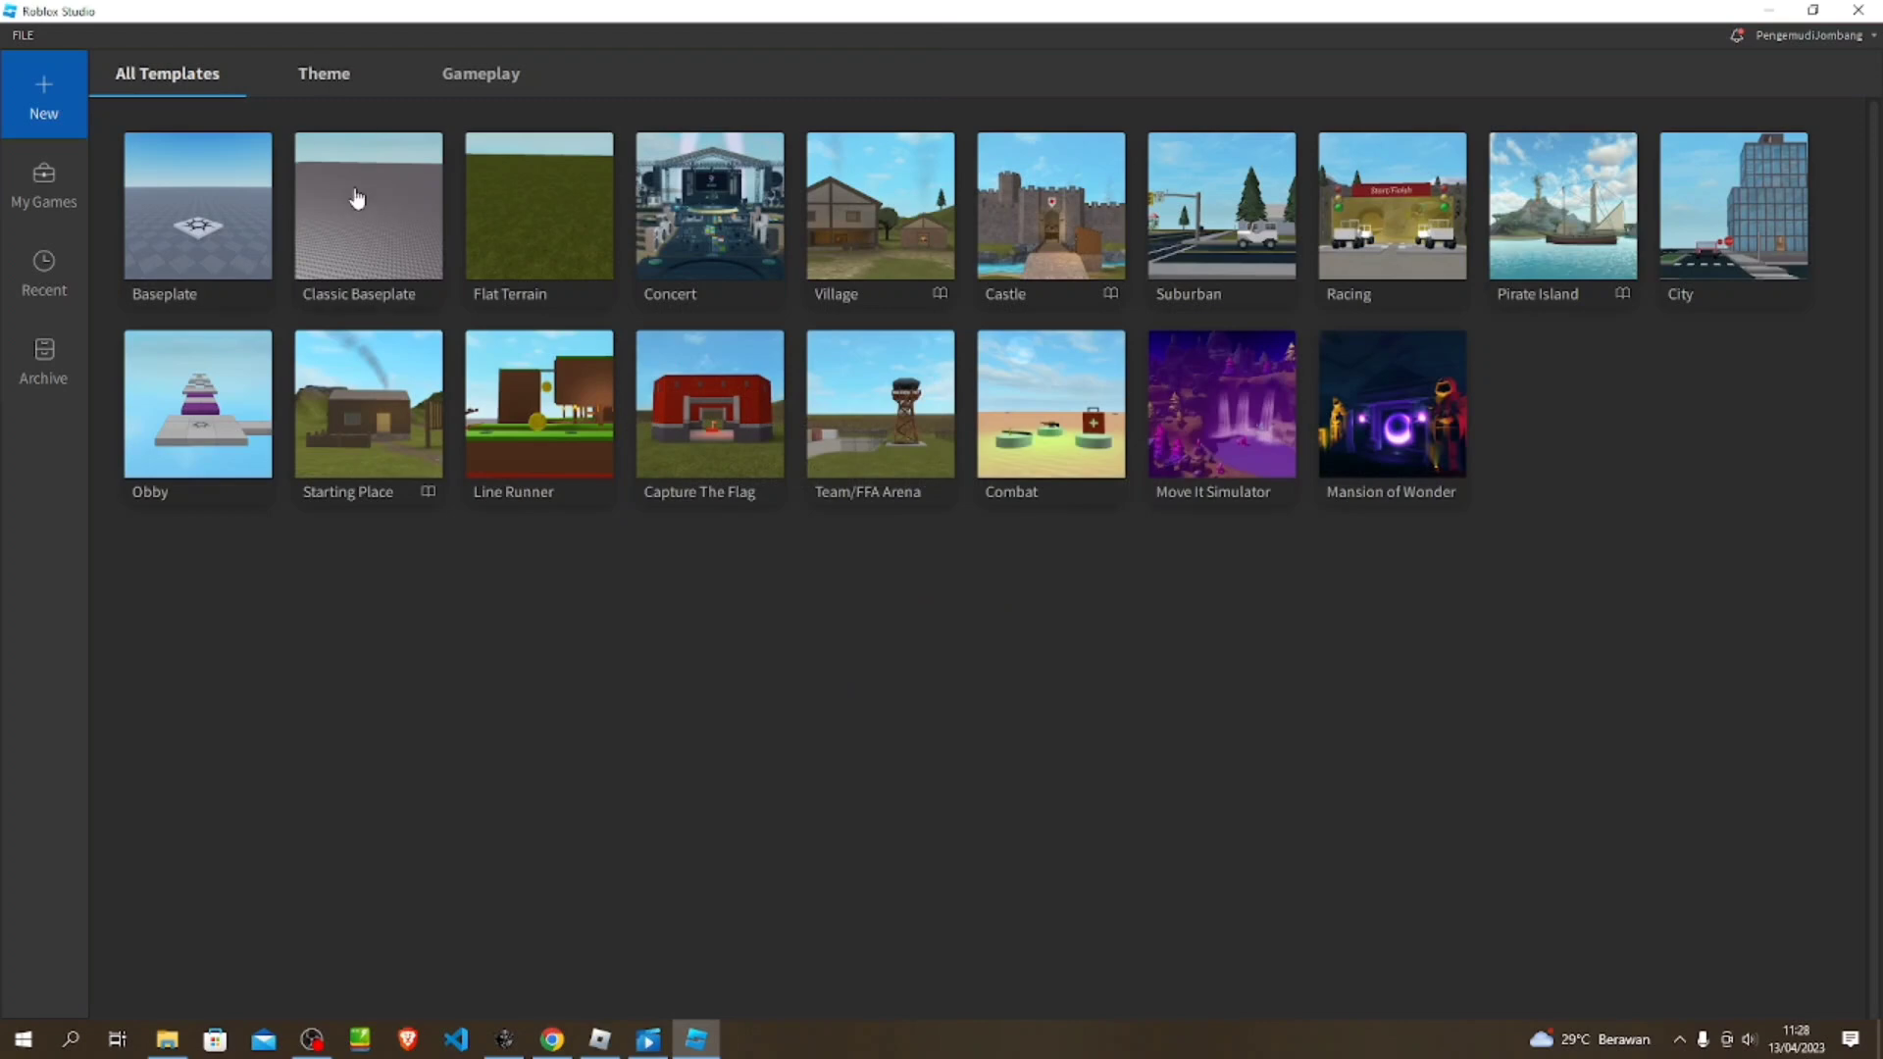
pyautogui.click(192, 199)
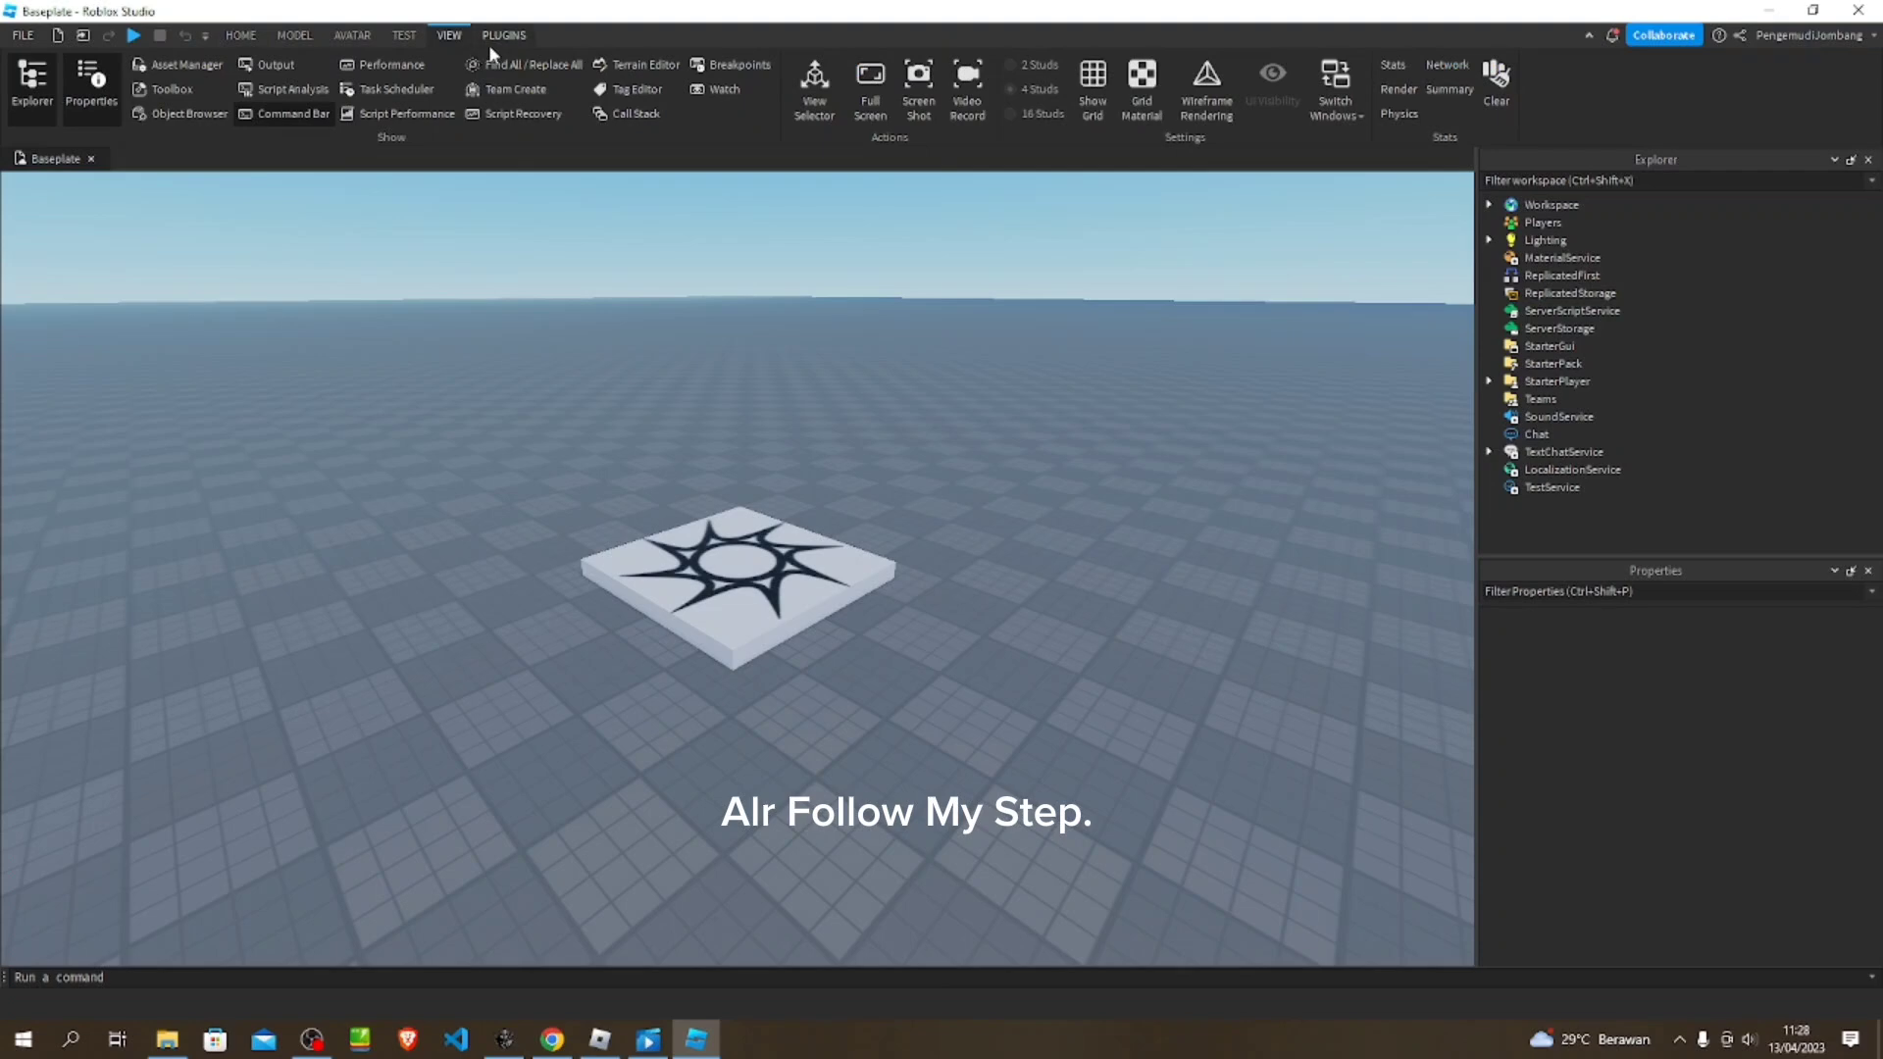
# - Add a ScreenGui containing a frame about 648 x 312 pixels in the upper-left area of the viewport
pyautogui.click(504, 35)
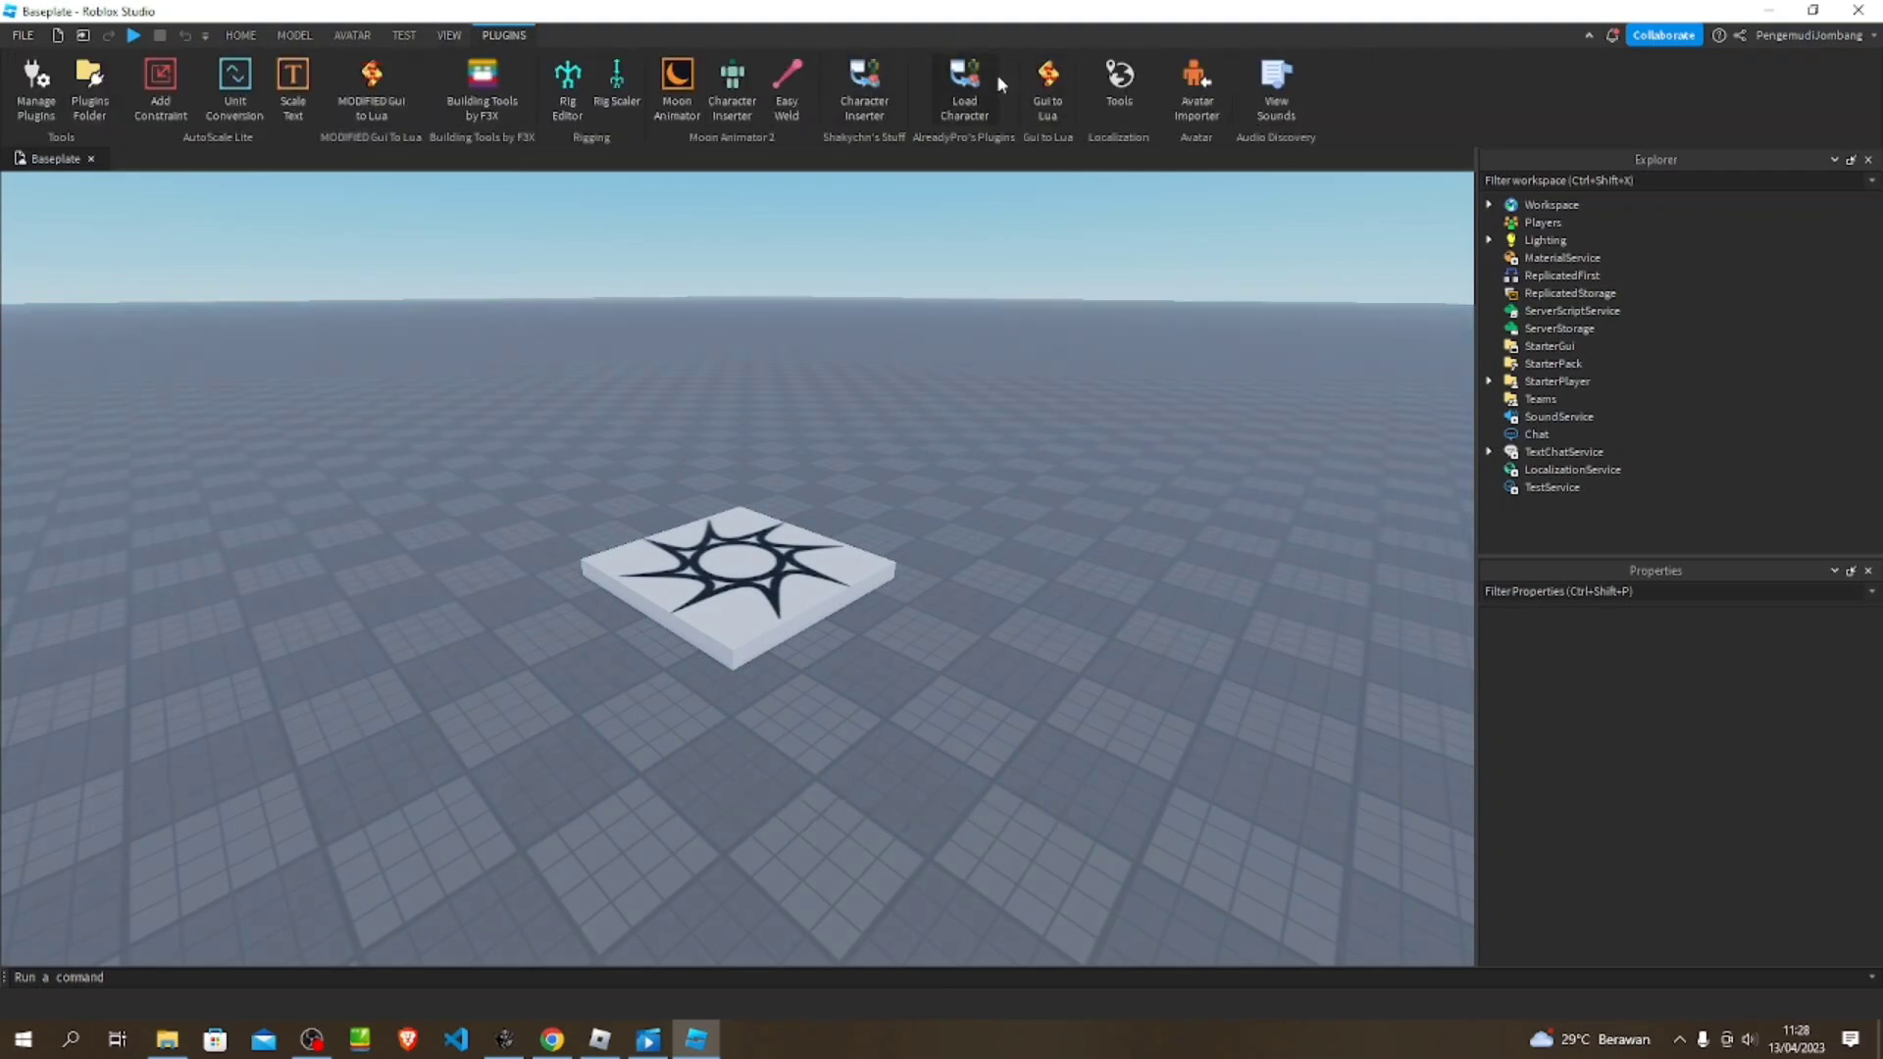
pyautogui.click(227, 37)
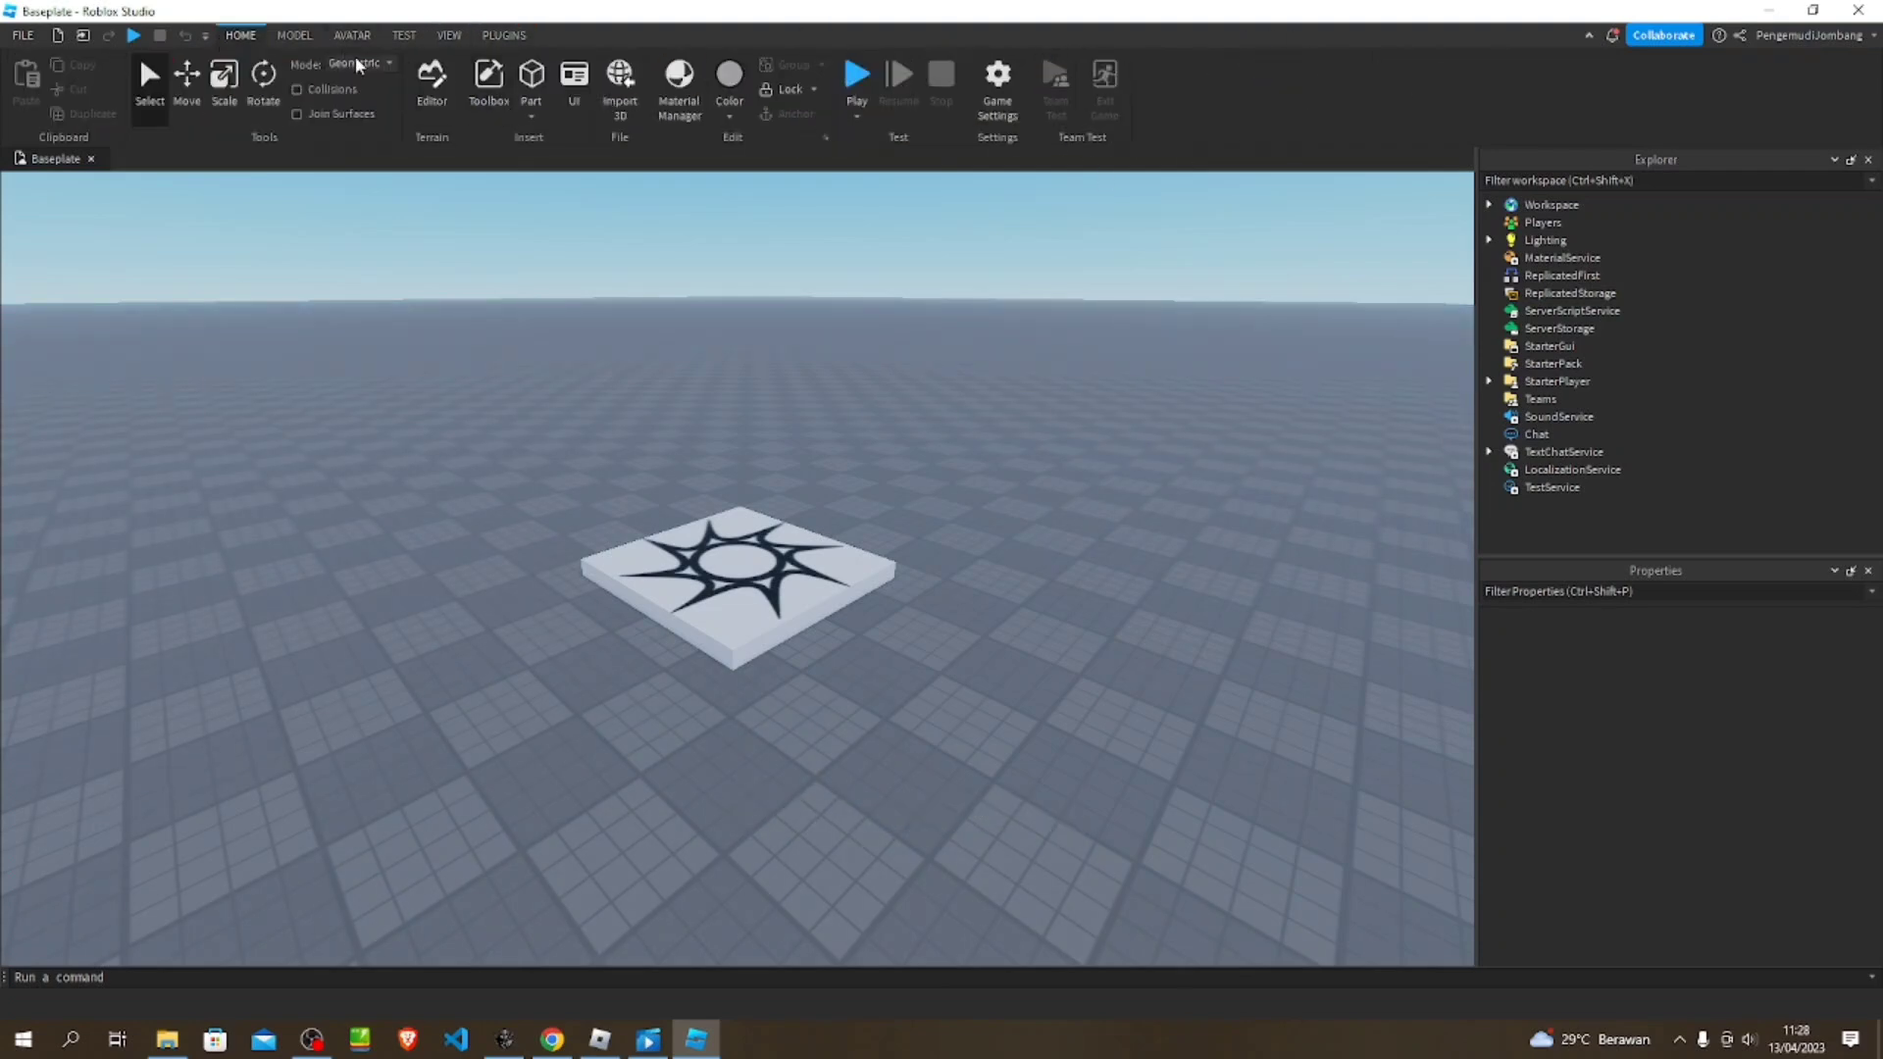
pyautogui.click(577, 84)
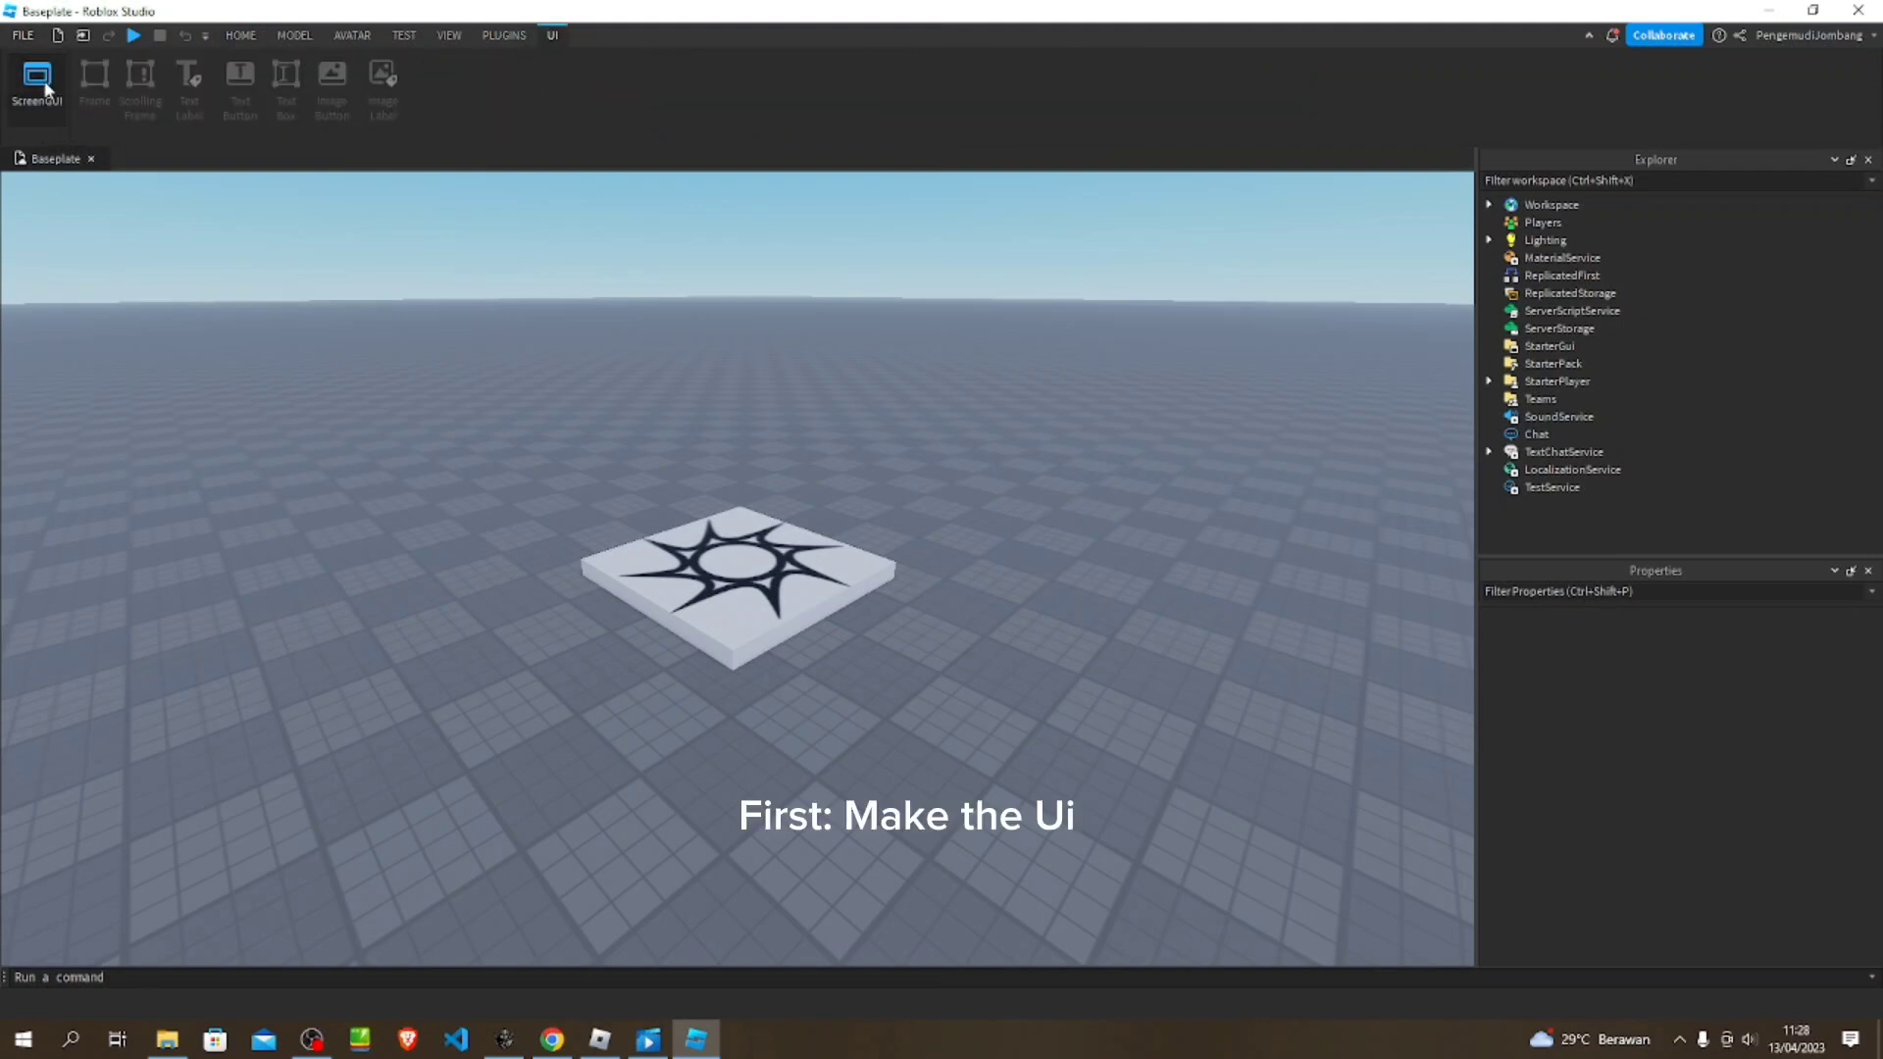
pyautogui.click(46, 89)
pyautogui.click(94, 79)
pyautogui.moveTo(66, 212); pyautogui.dragTo(1340, 818)
pyautogui.moveTo(736, 517); pyautogui.dragTo(493, 380)
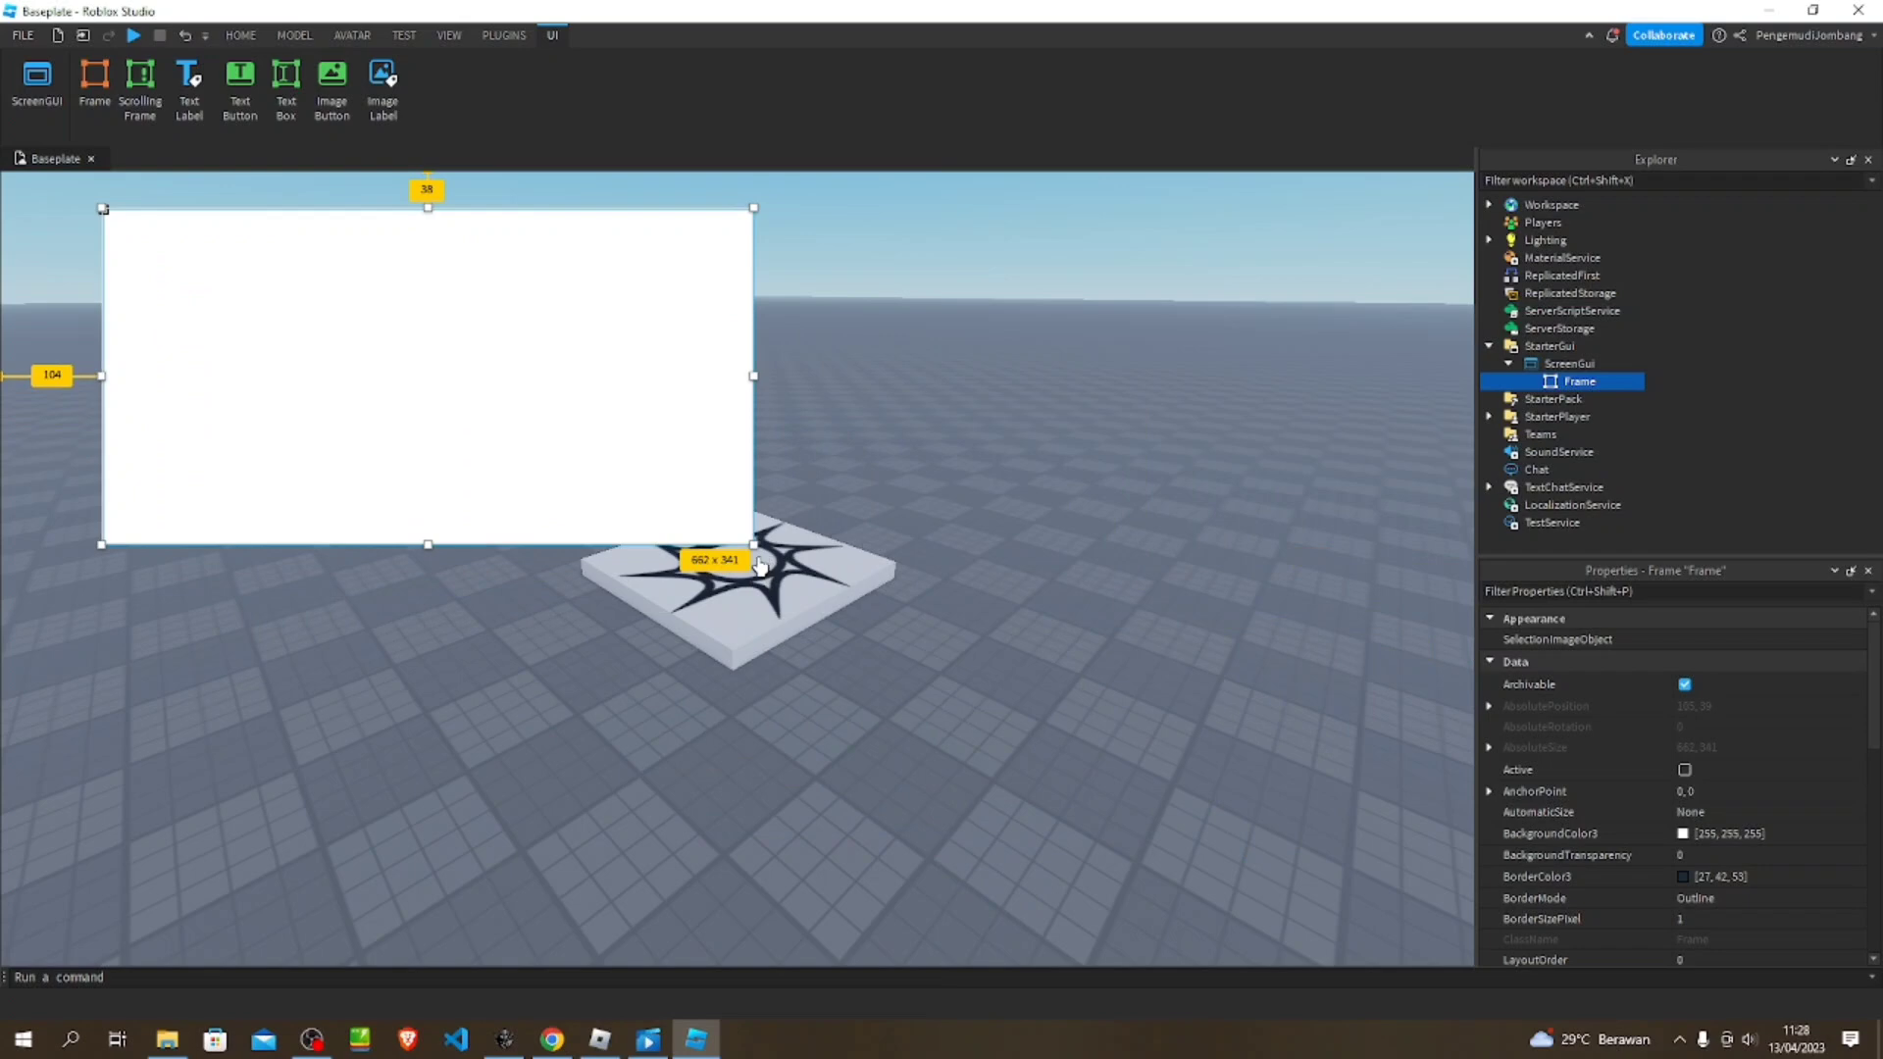
pyautogui.moveTo(753, 541)
pyautogui.mouseDown()
pyautogui.moveTo(761, 496)
pyautogui.moveTo(738, 516)
pyautogui.mouseUp()
# - Insert a second frame inside the ScreenGui's existing frame
pyautogui.moveTo(1565, 384)
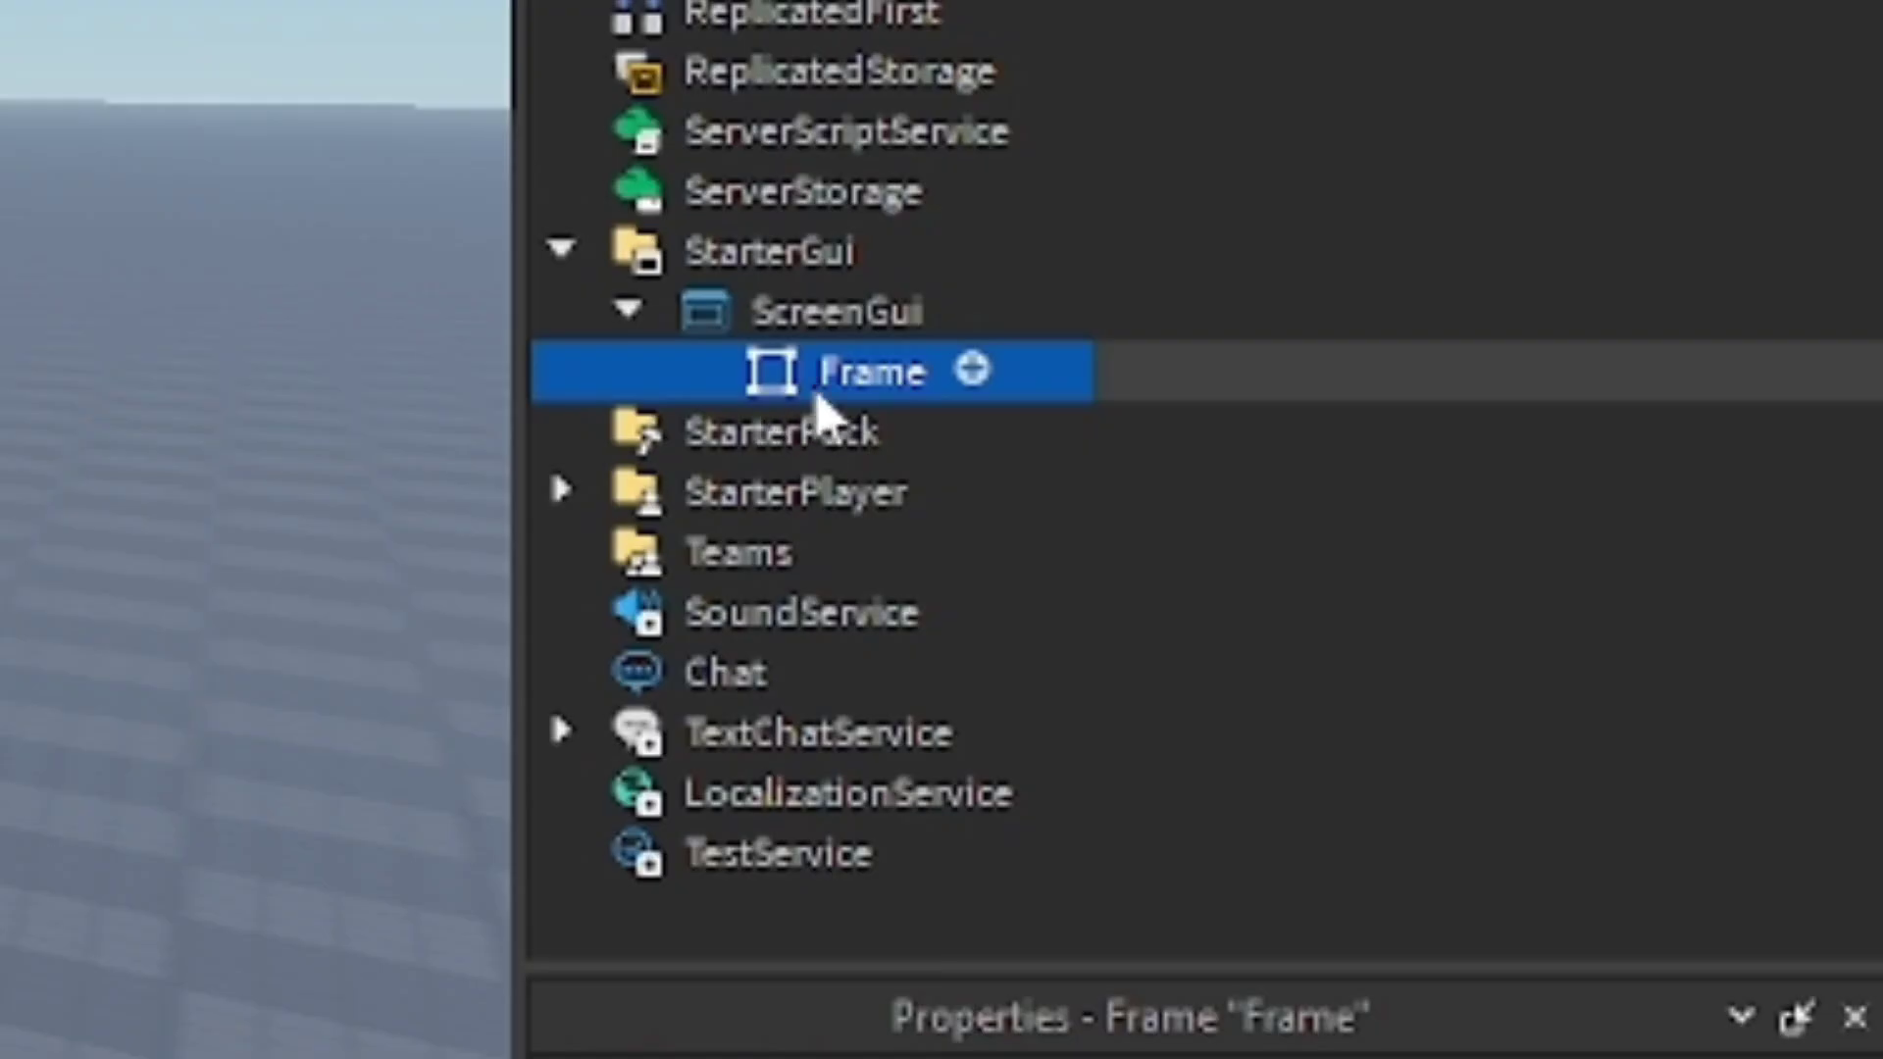
pyautogui.click(974, 373)
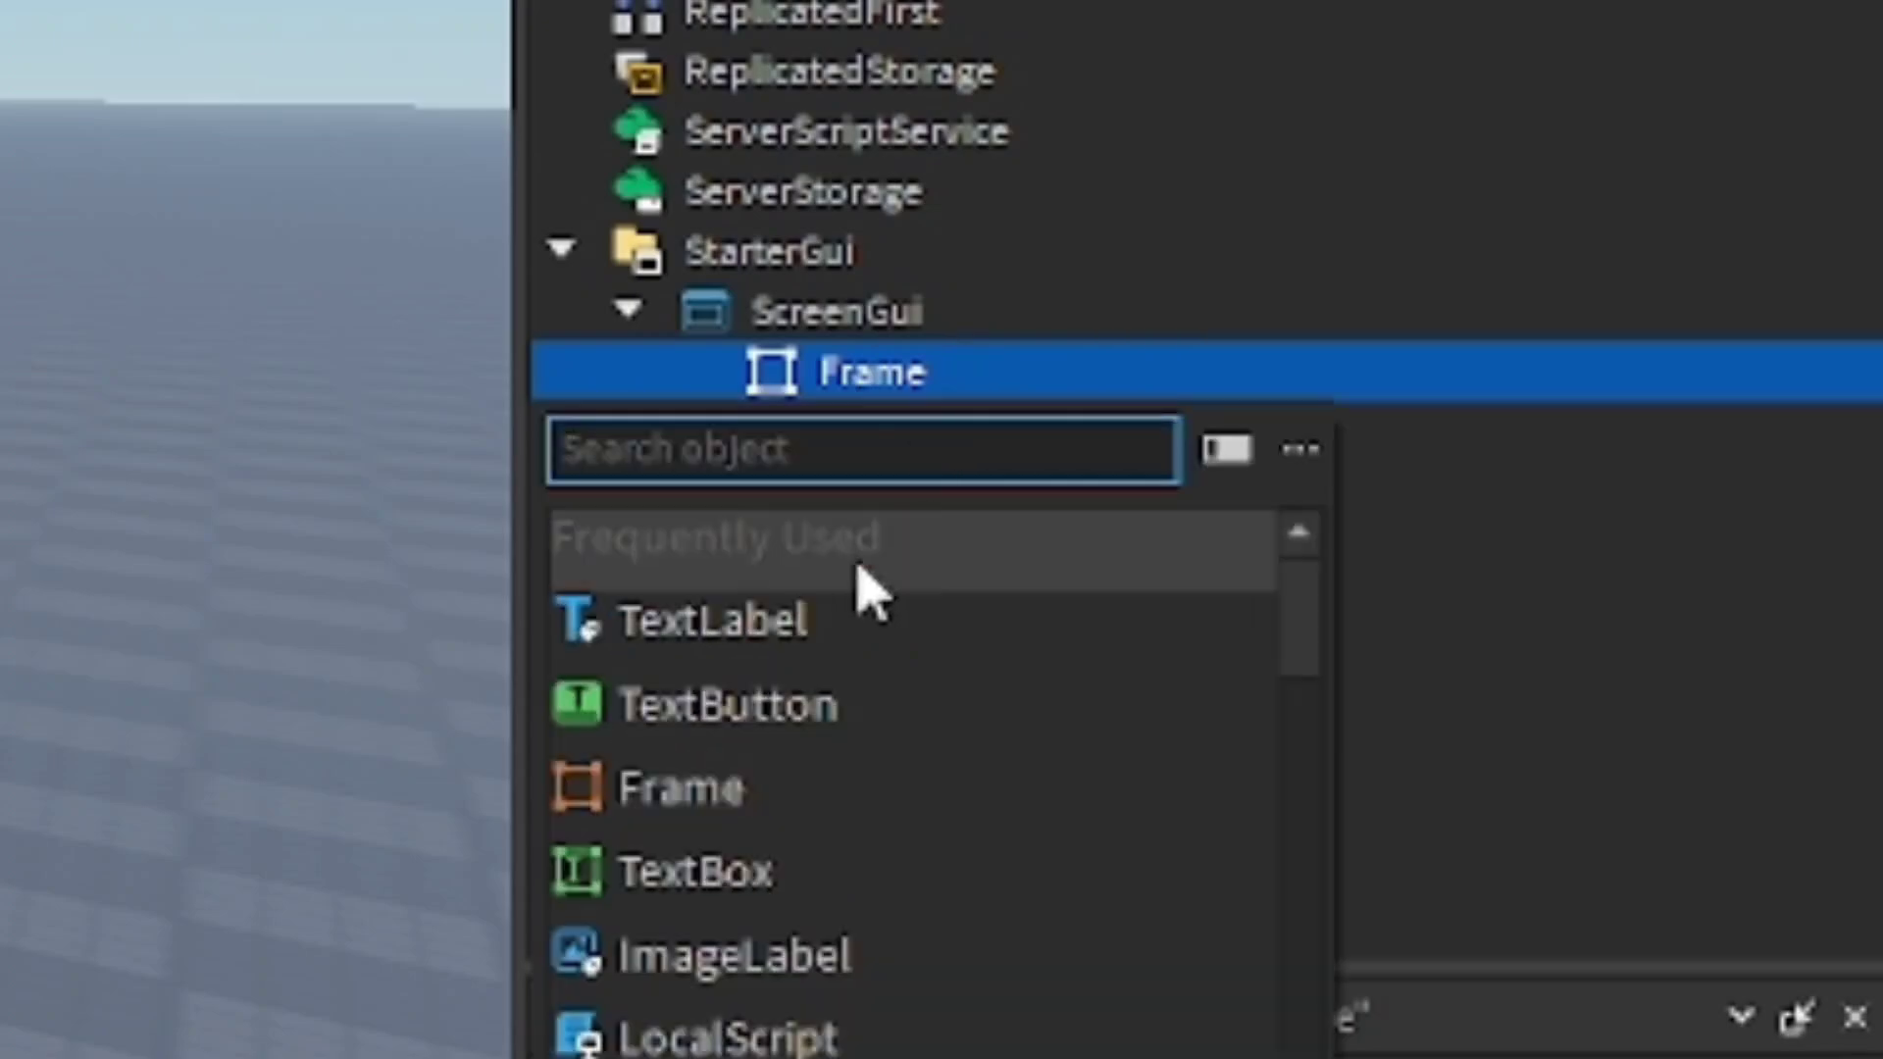
pyautogui.click(764, 810)
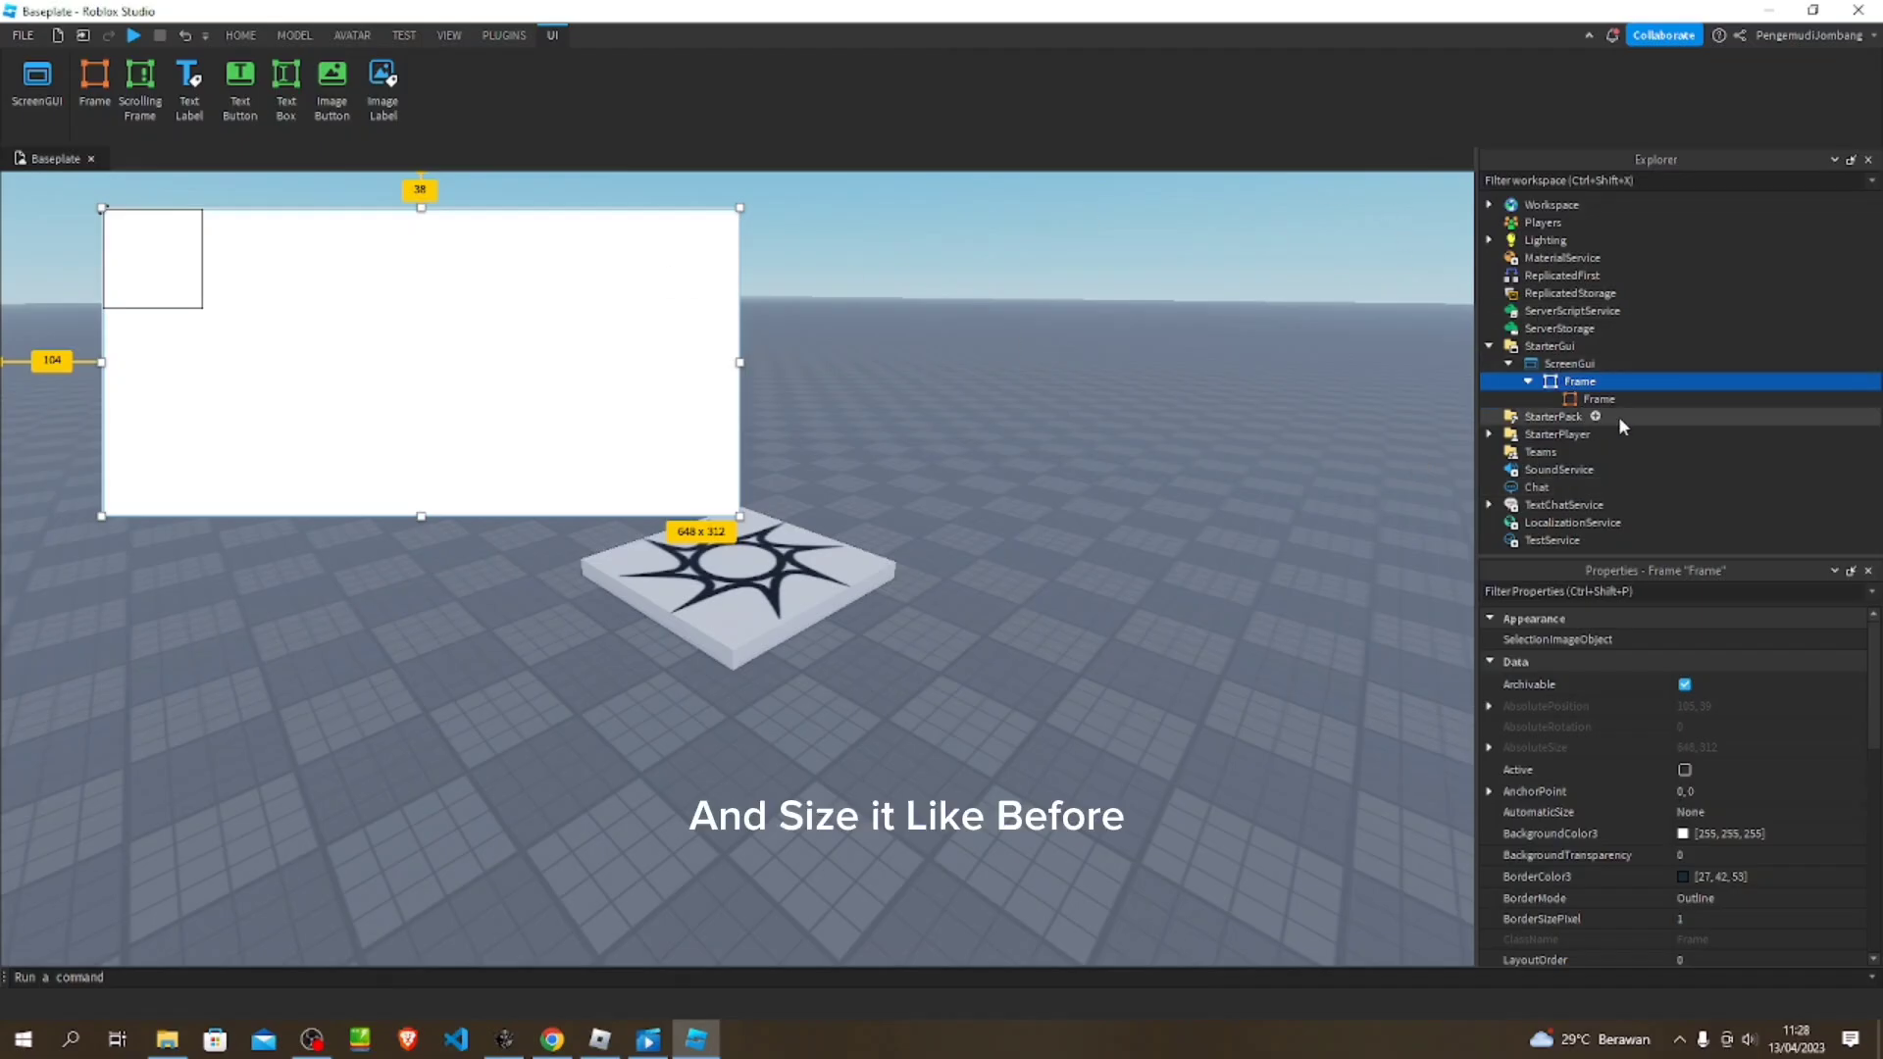
# - Copy the outer frame's size and apply it to the inner frame as {0, 648},{0, 312}
pyautogui.click(1575, 400)
pyautogui.click(1575, 388)
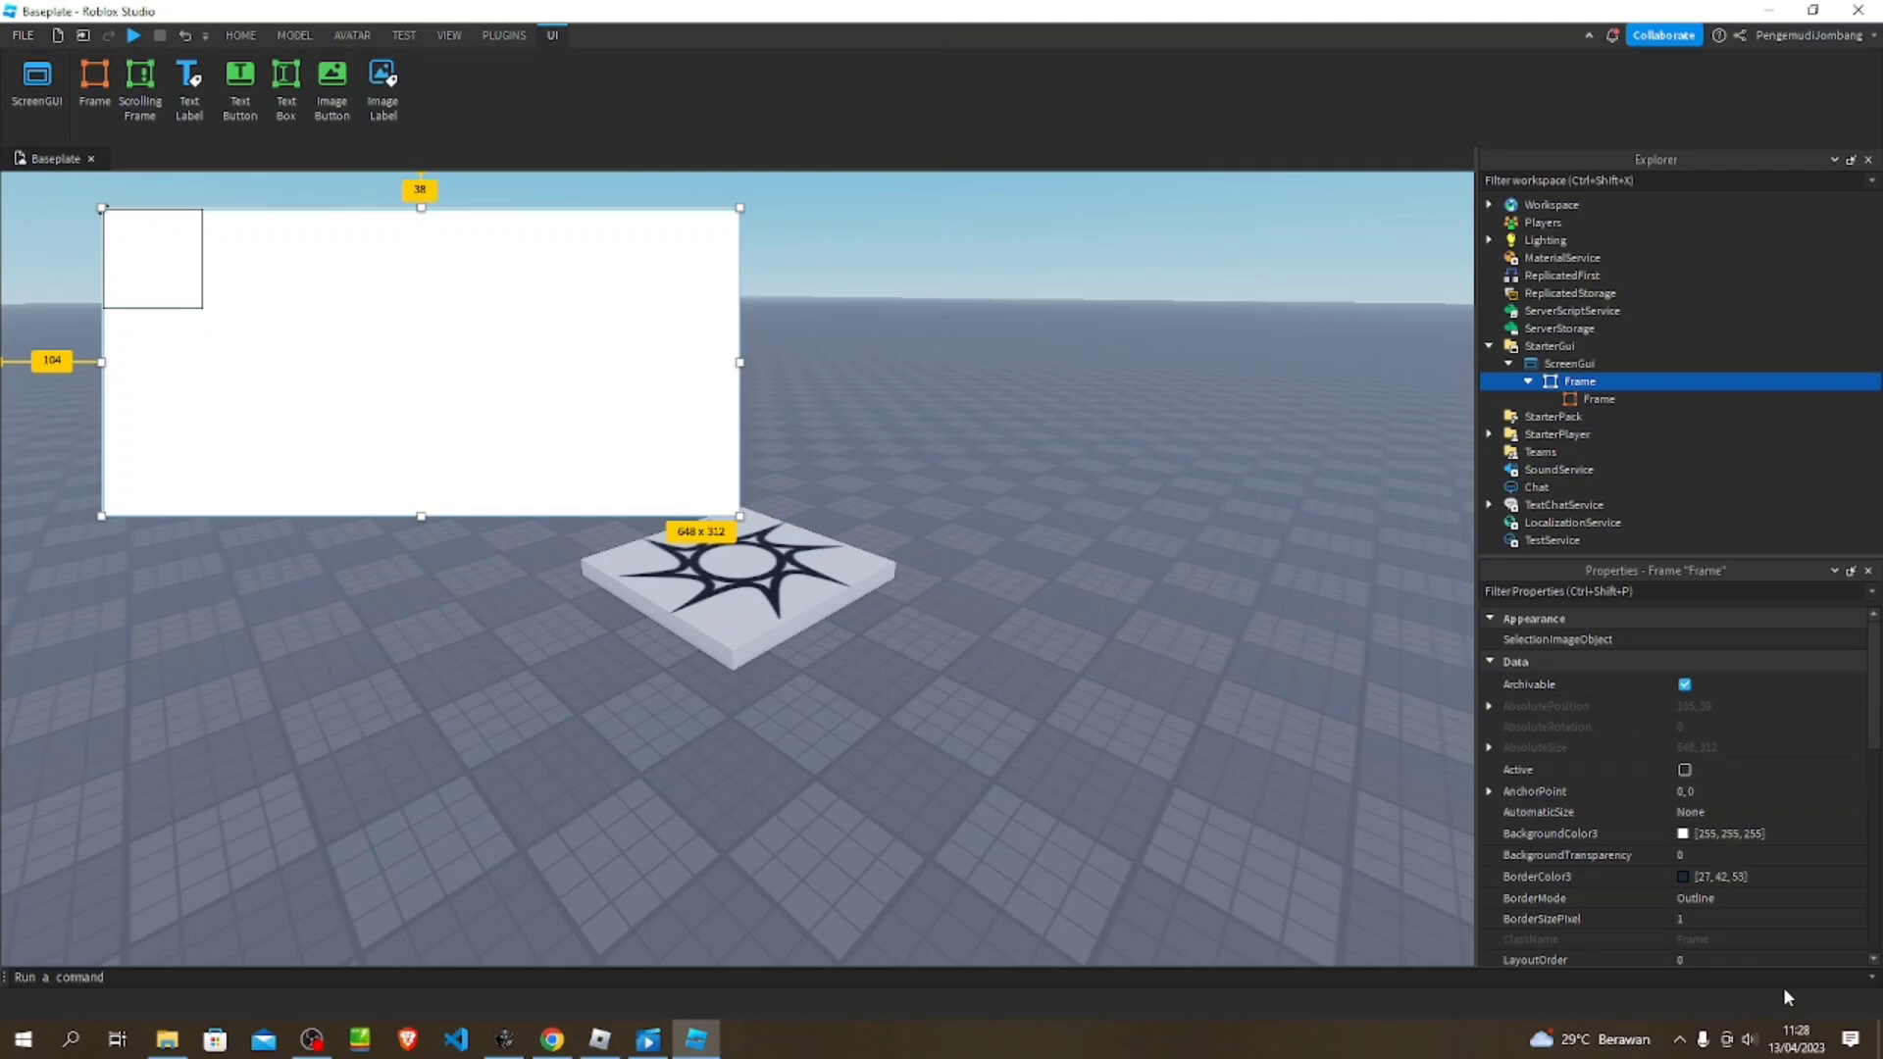
pyautogui.scroll(-3, 1716, 875)
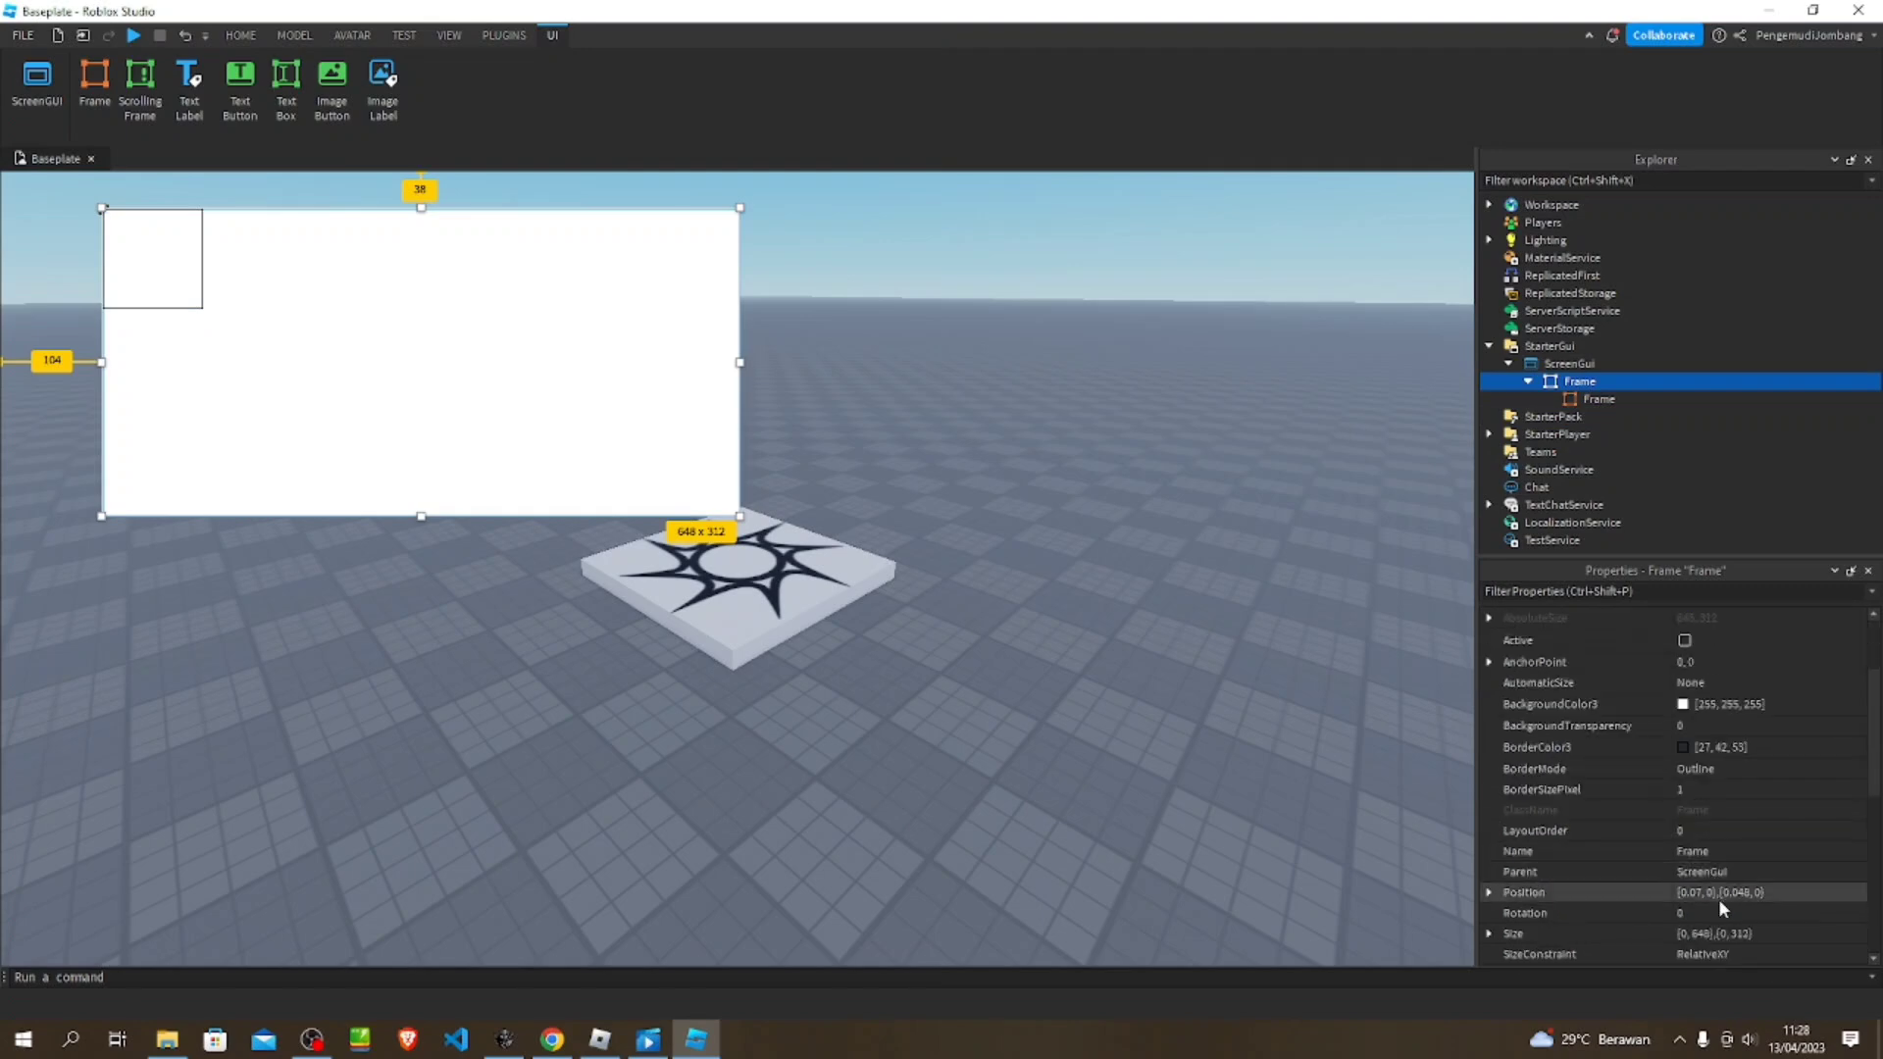
pyautogui.click(1709, 929)
pyautogui.scroll(-3, 1707, 904)
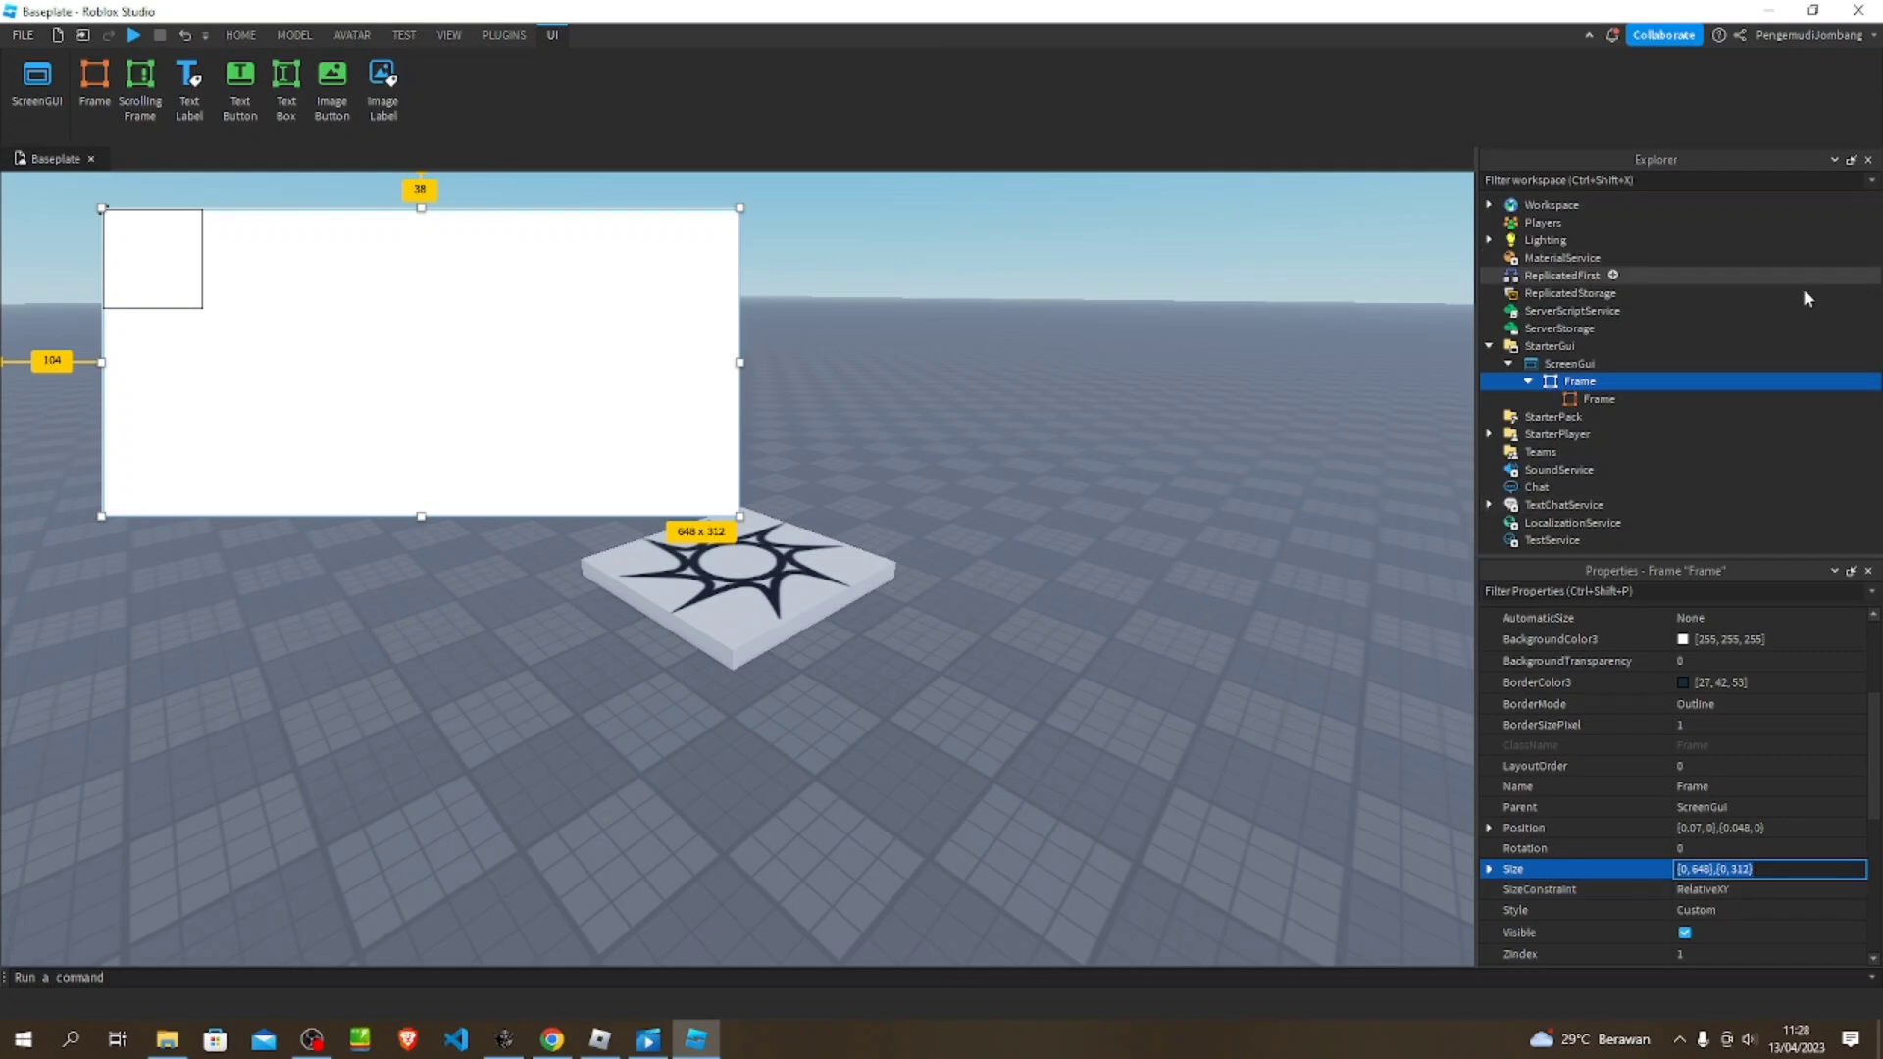
pyautogui.click(1805, 399)
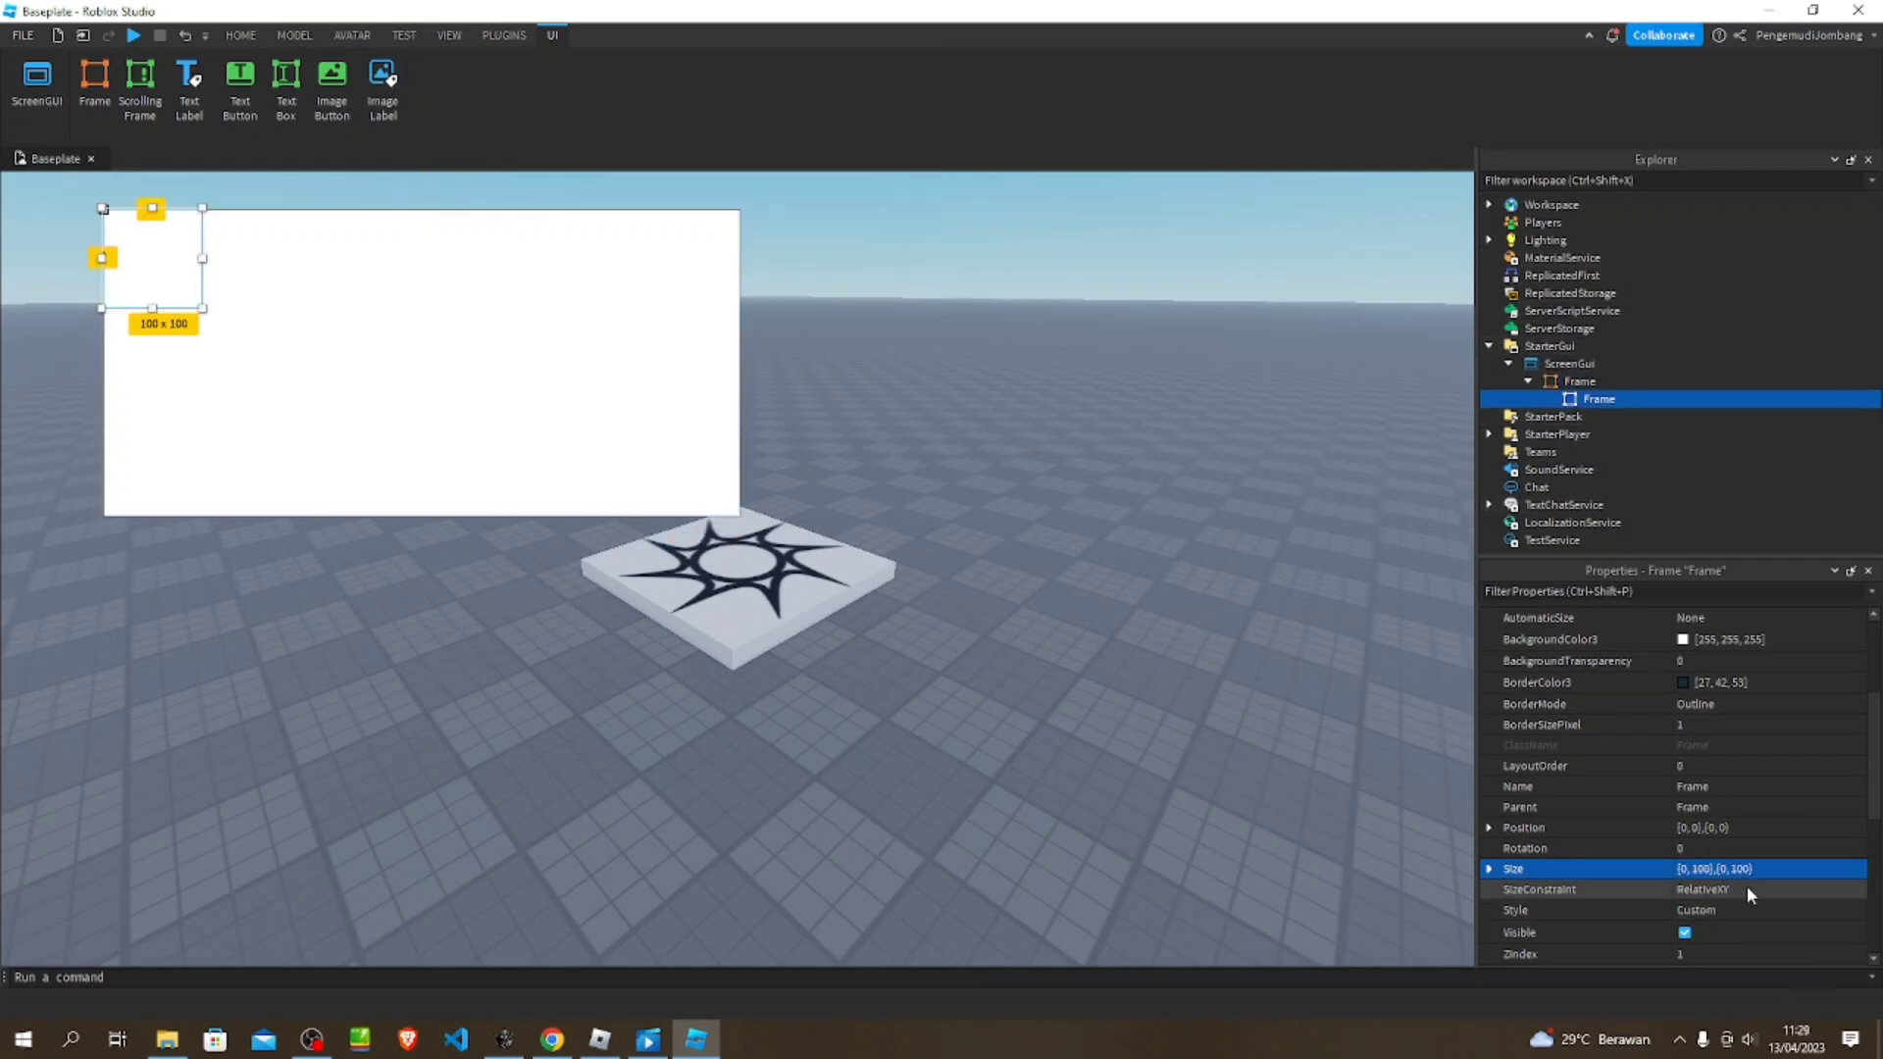
pyautogui.click(1720, 869)
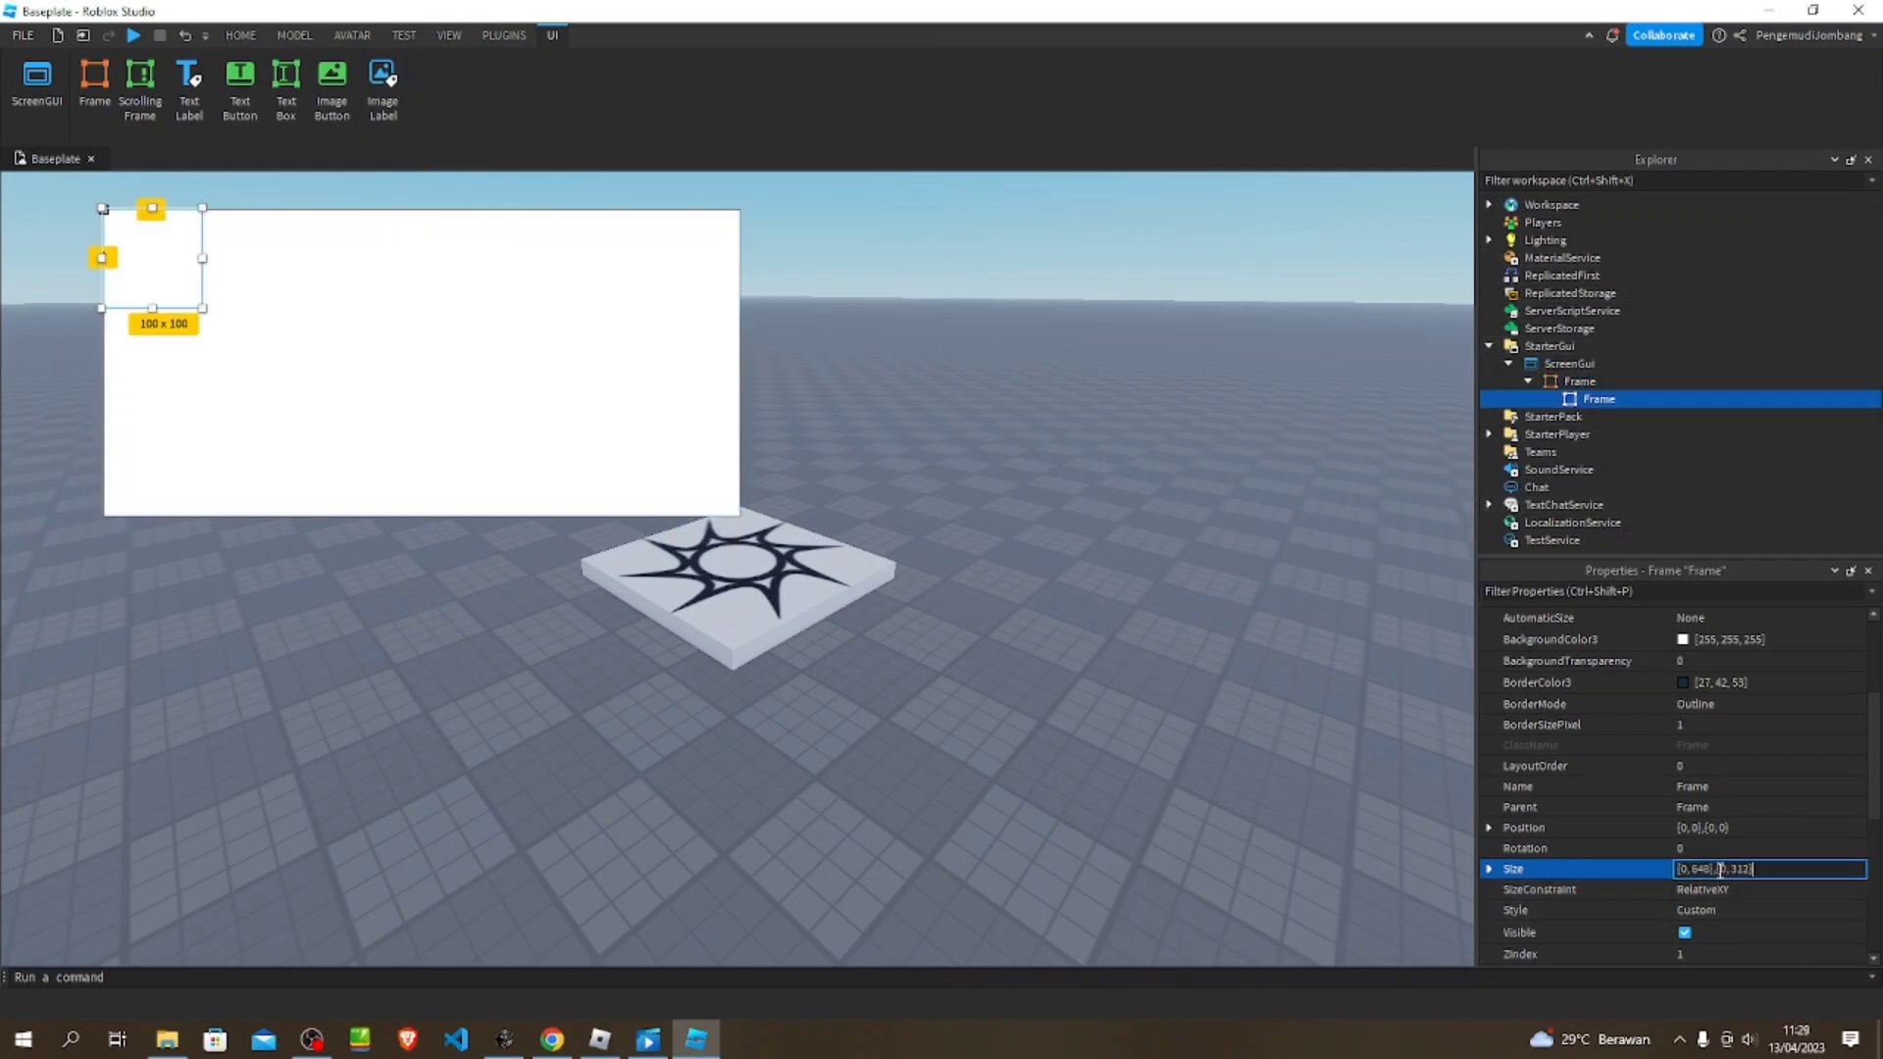
pyautogui.press('Return')
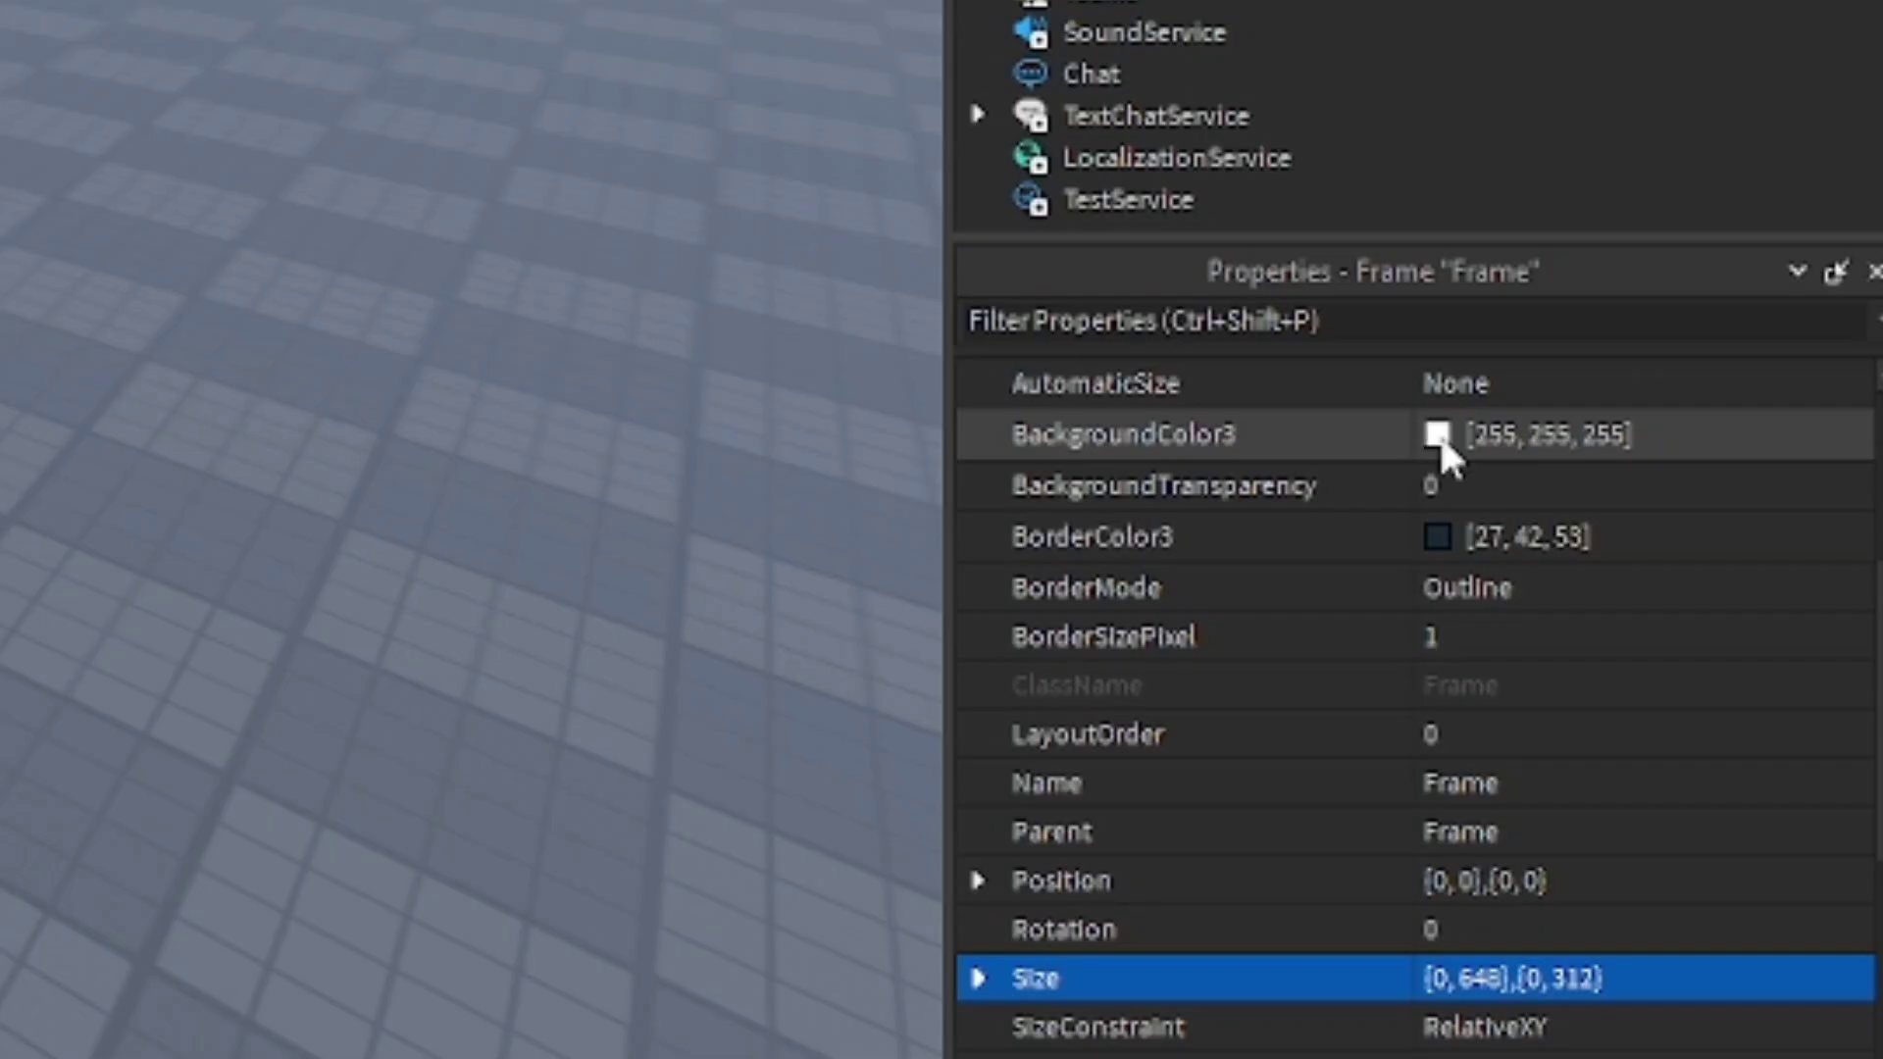
# - Set the inner frame's background color to black [0, 0, 0] and its border color to red [255, 0, 0]
pyautogui.click(1683, 639)
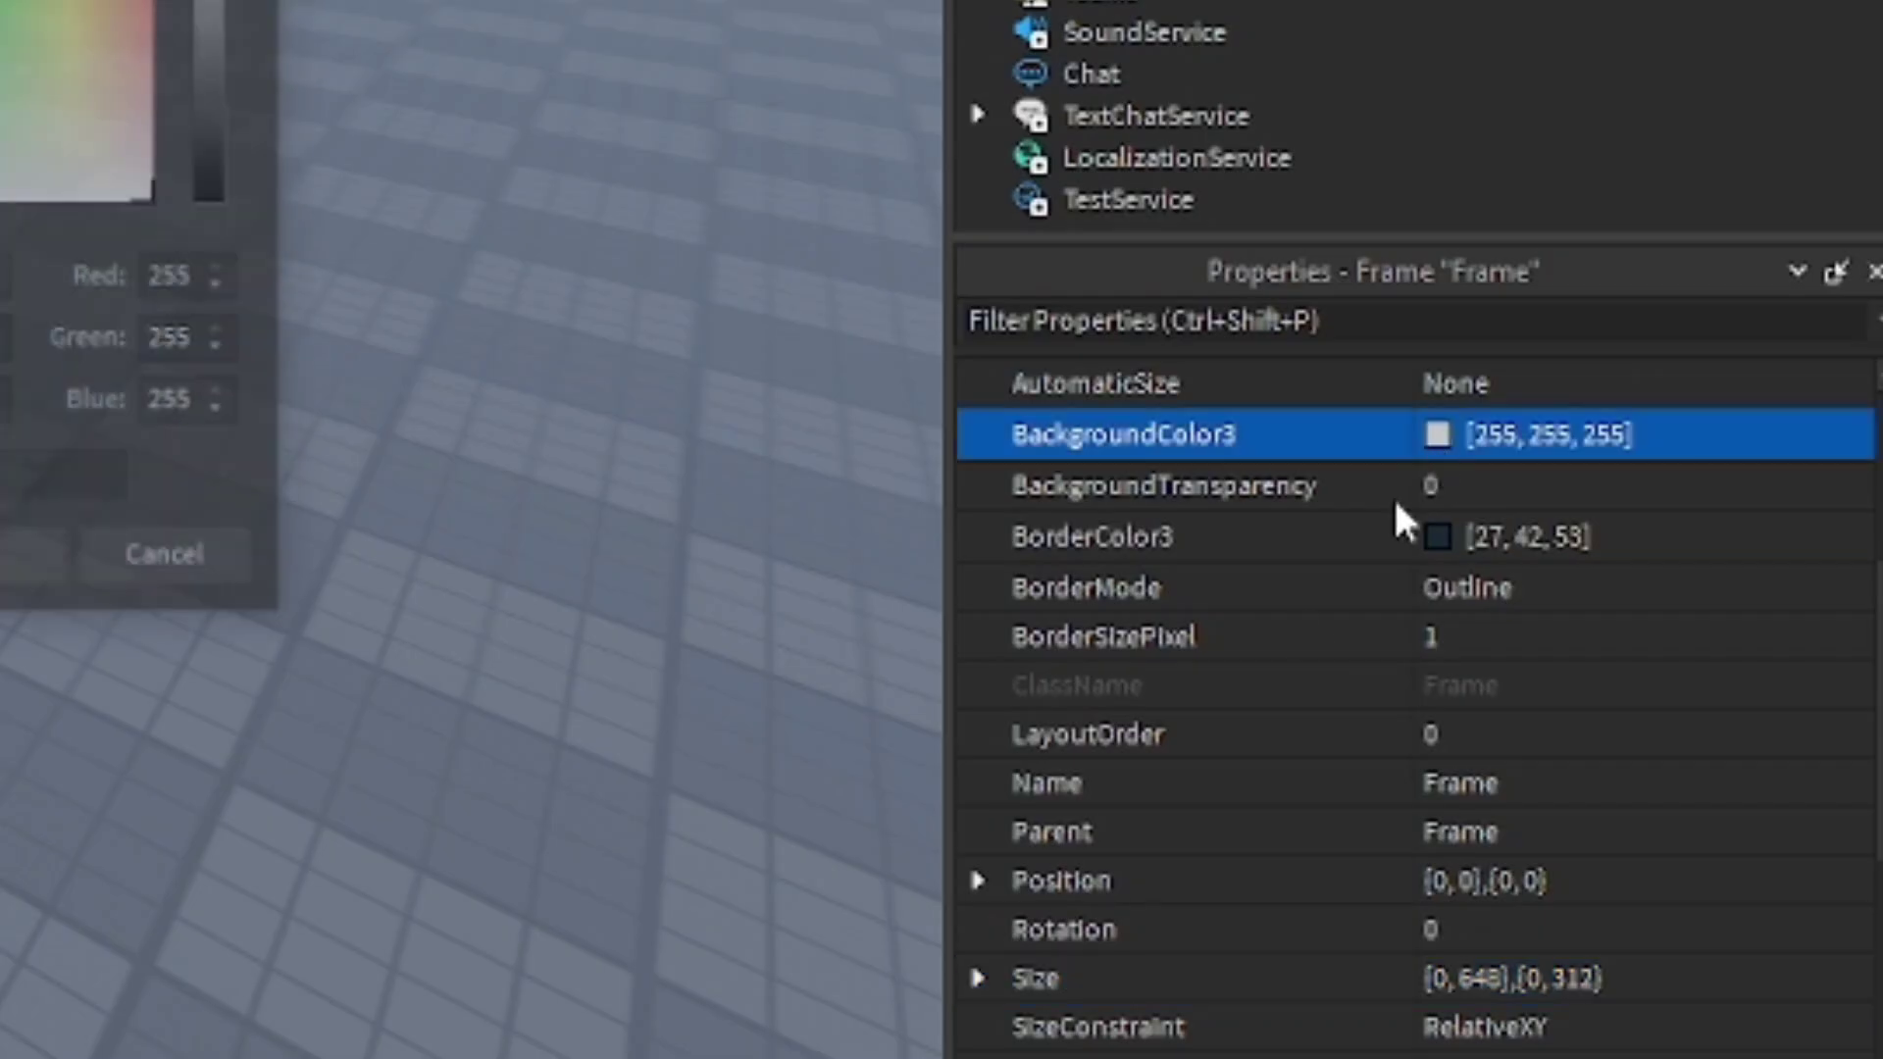
pyautogui.moveTo(217, 5); pyautogui.dragTo(259, 270)
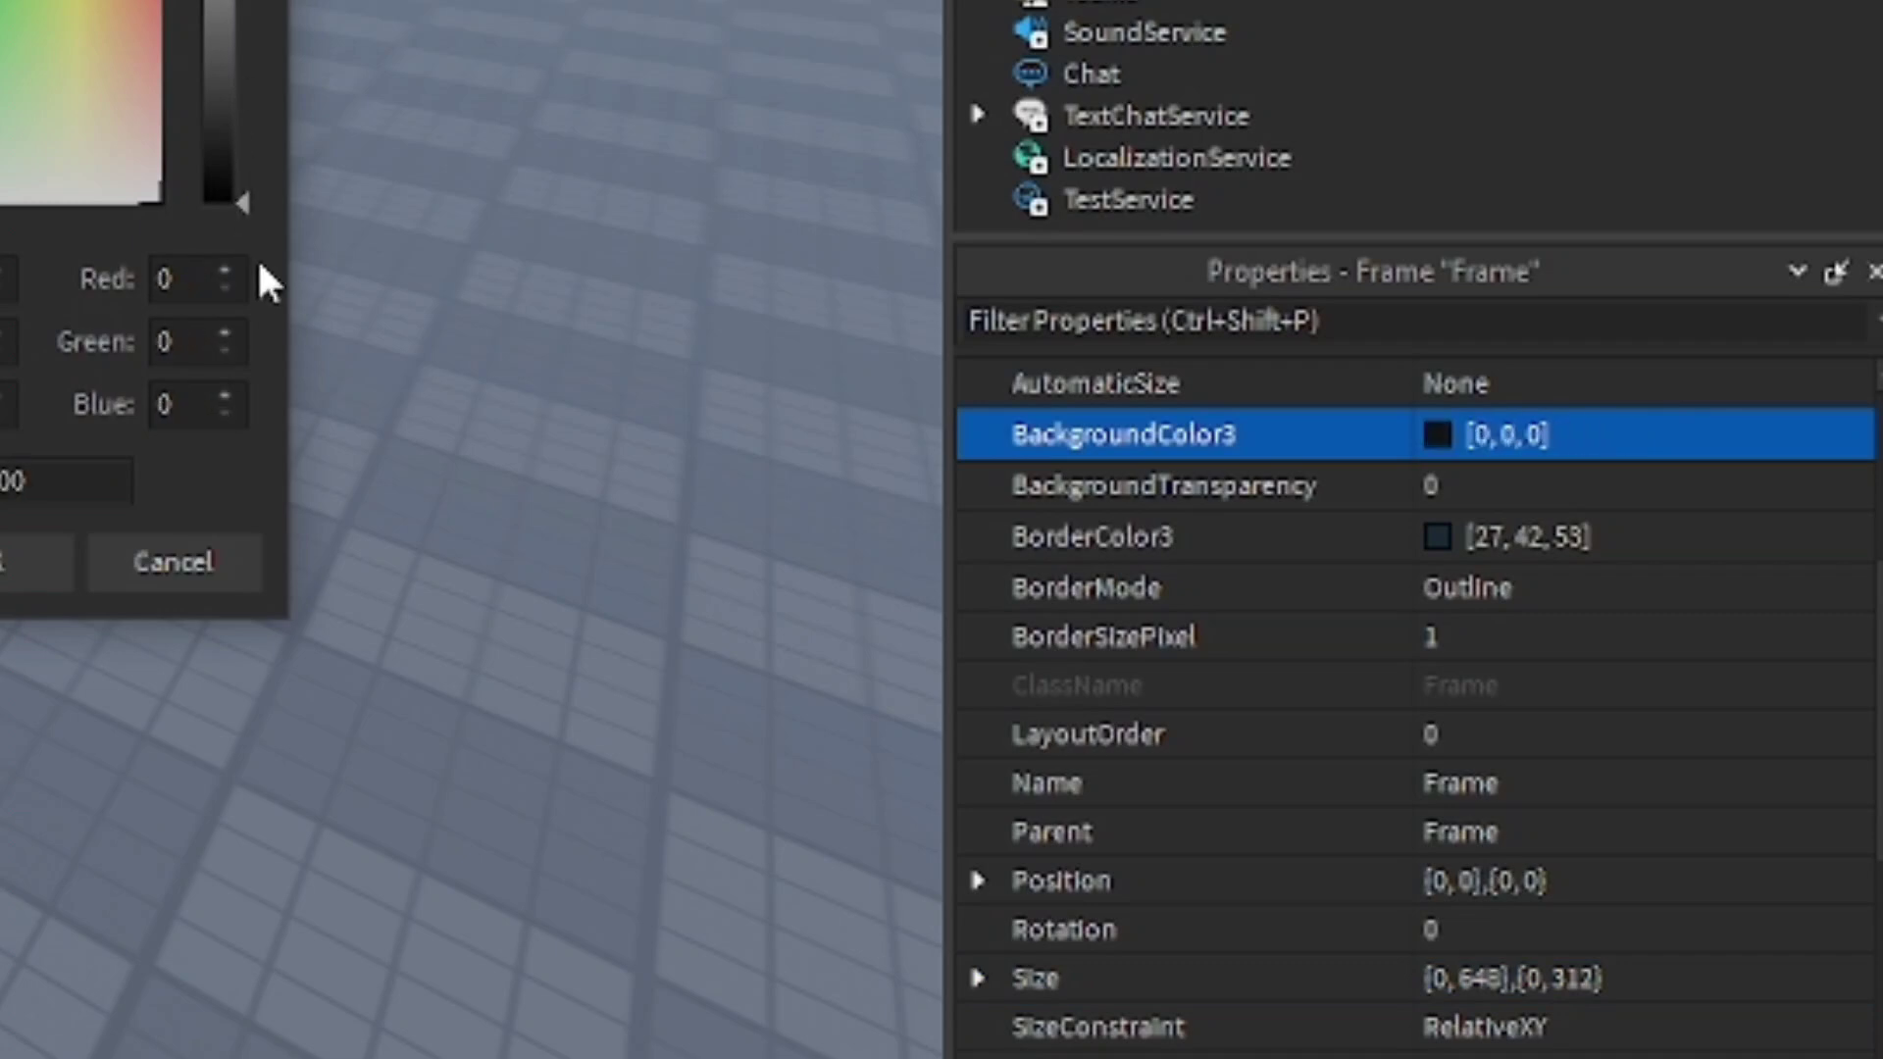
pyautogui.click(22, 586)
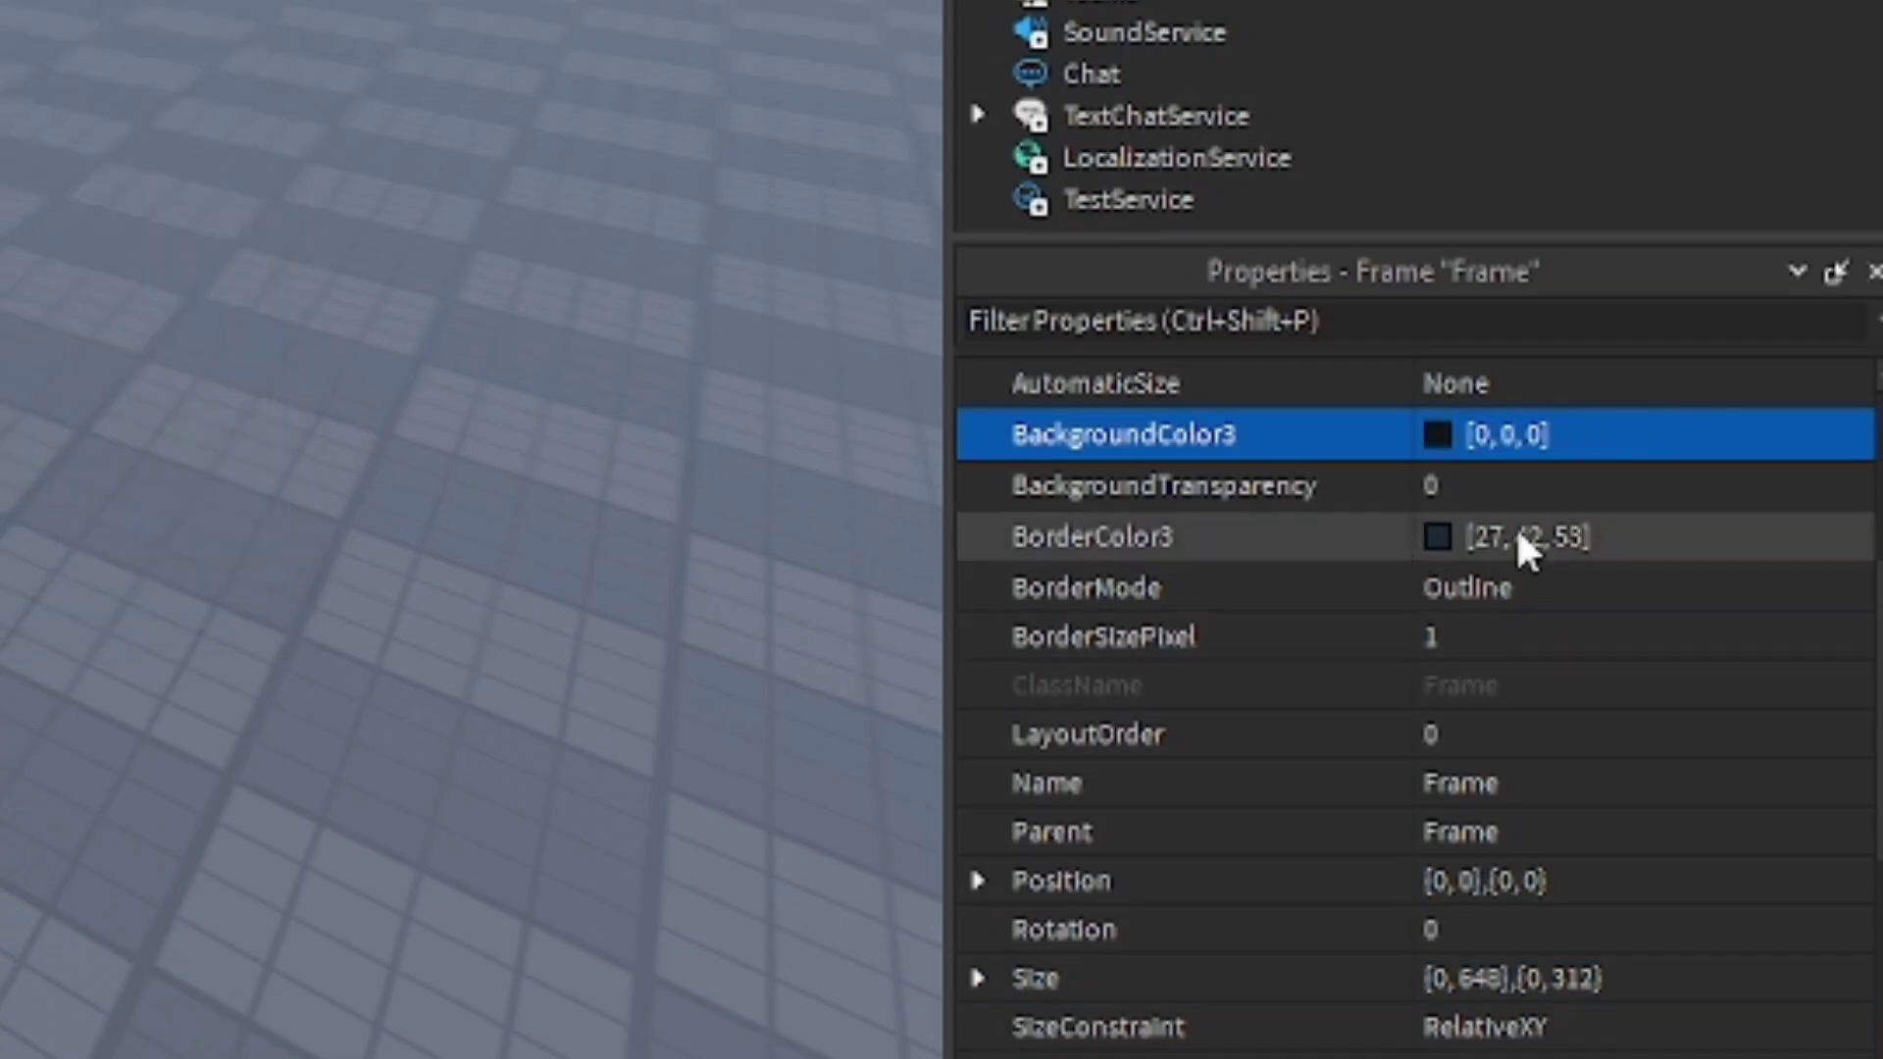
pyautogui.click(1513, 555)
pyautogui.click(1437, 549)
pyautogui.moveTo(20, 19); pyautogui.dragTo(243, 0)
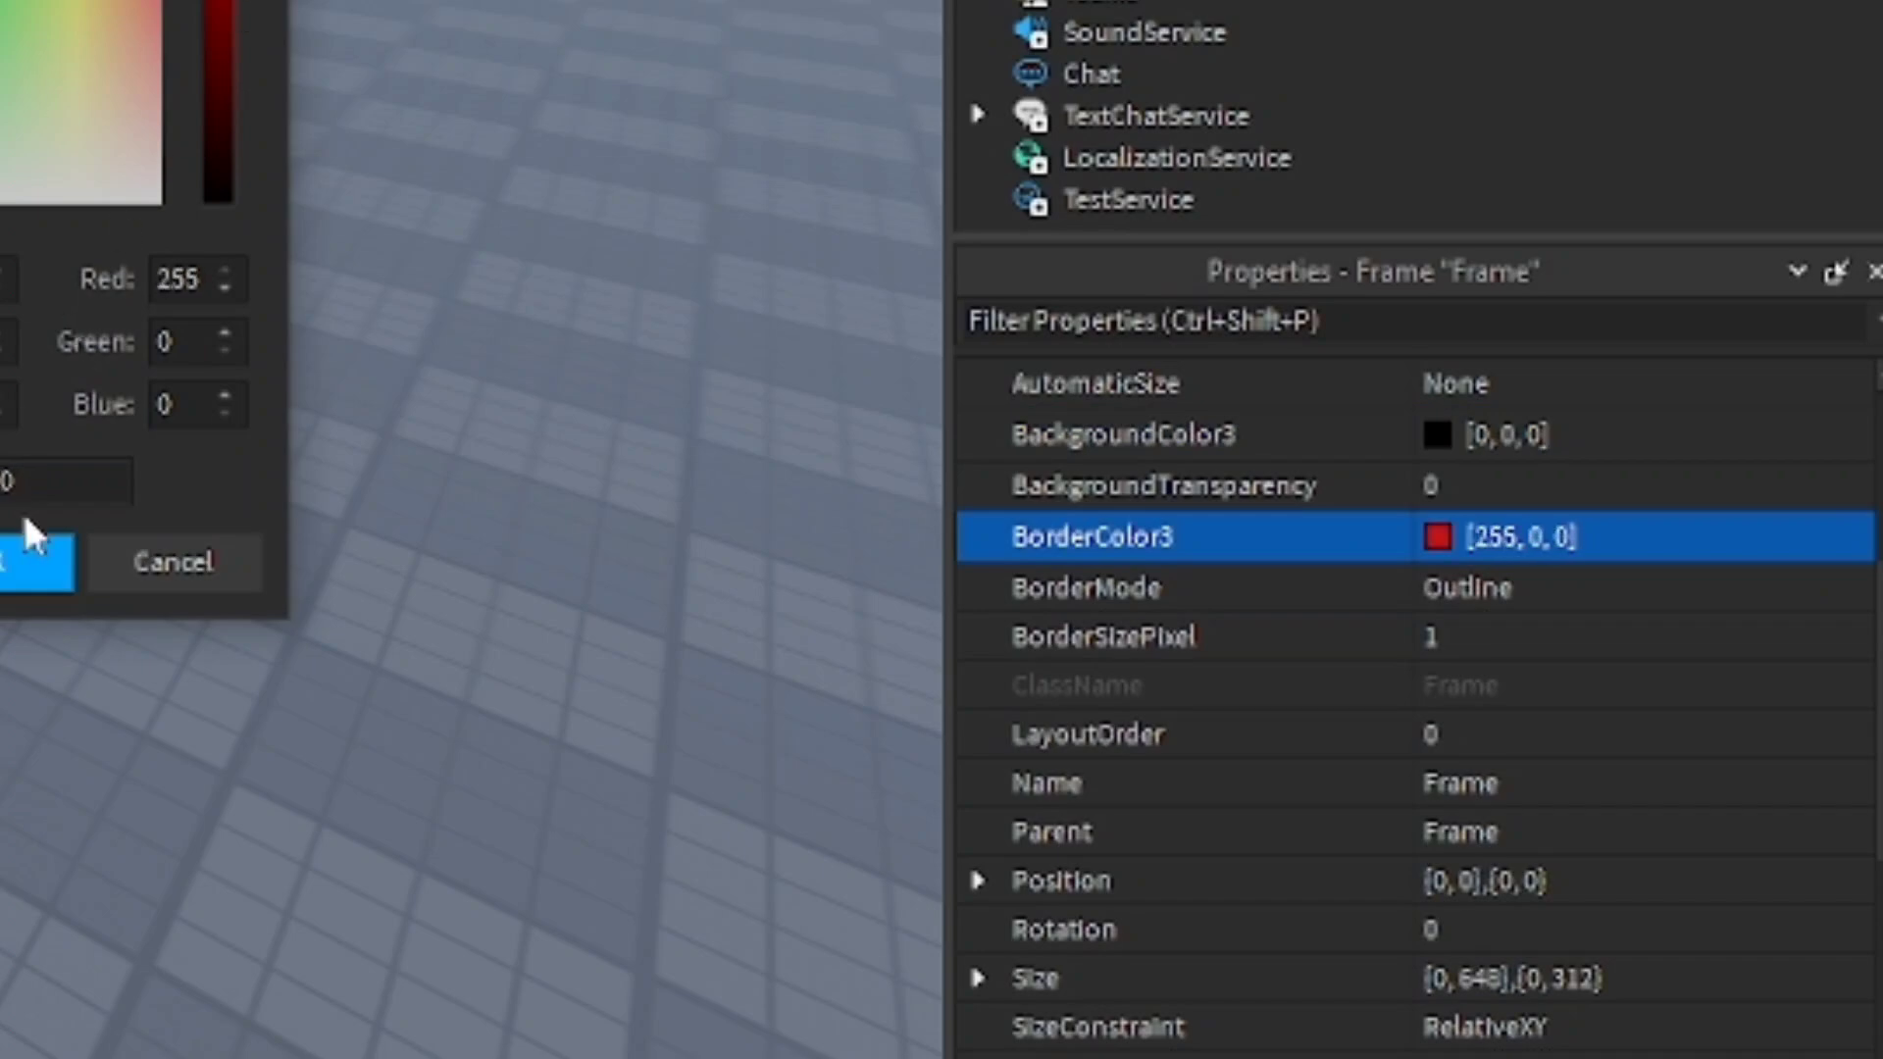
pyautogui.click(11, 561)
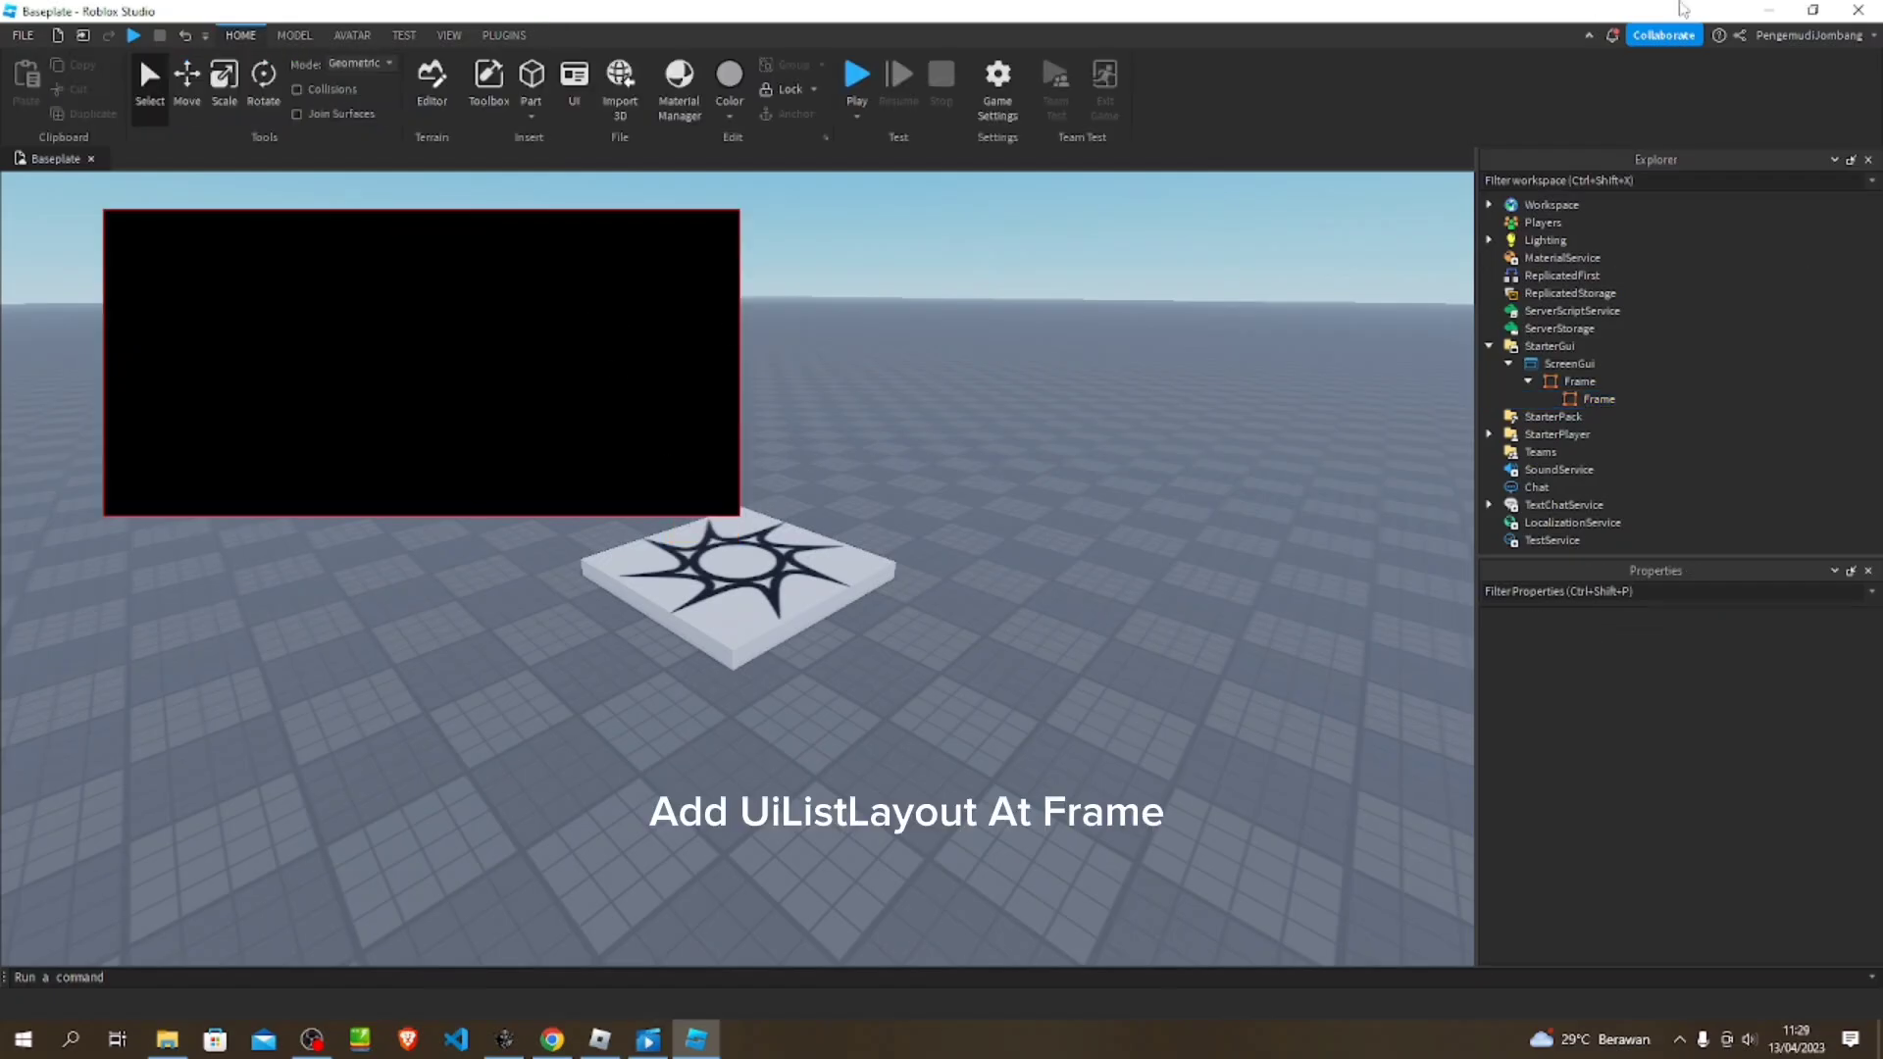
# - Add a UIListLayout object to the outer frame
pyautogui.click(1609, 382)
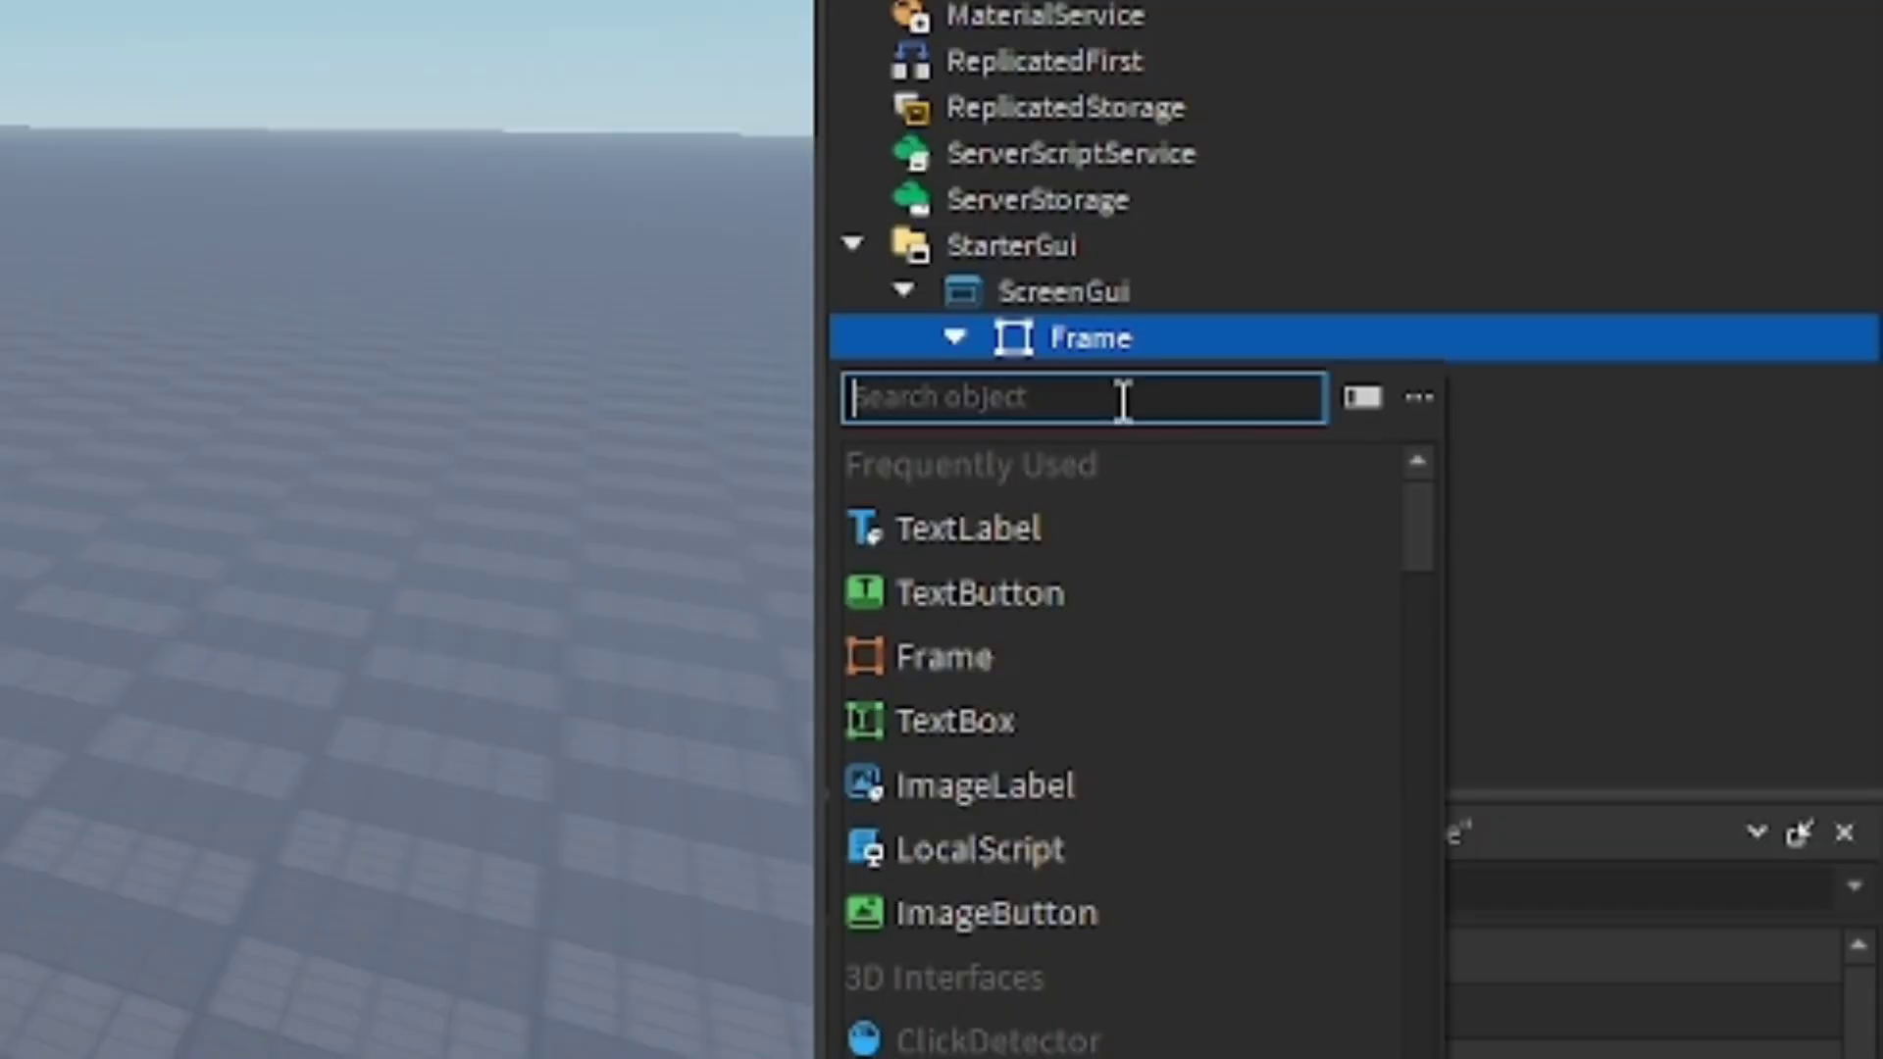
pyautogui.write('Layout')
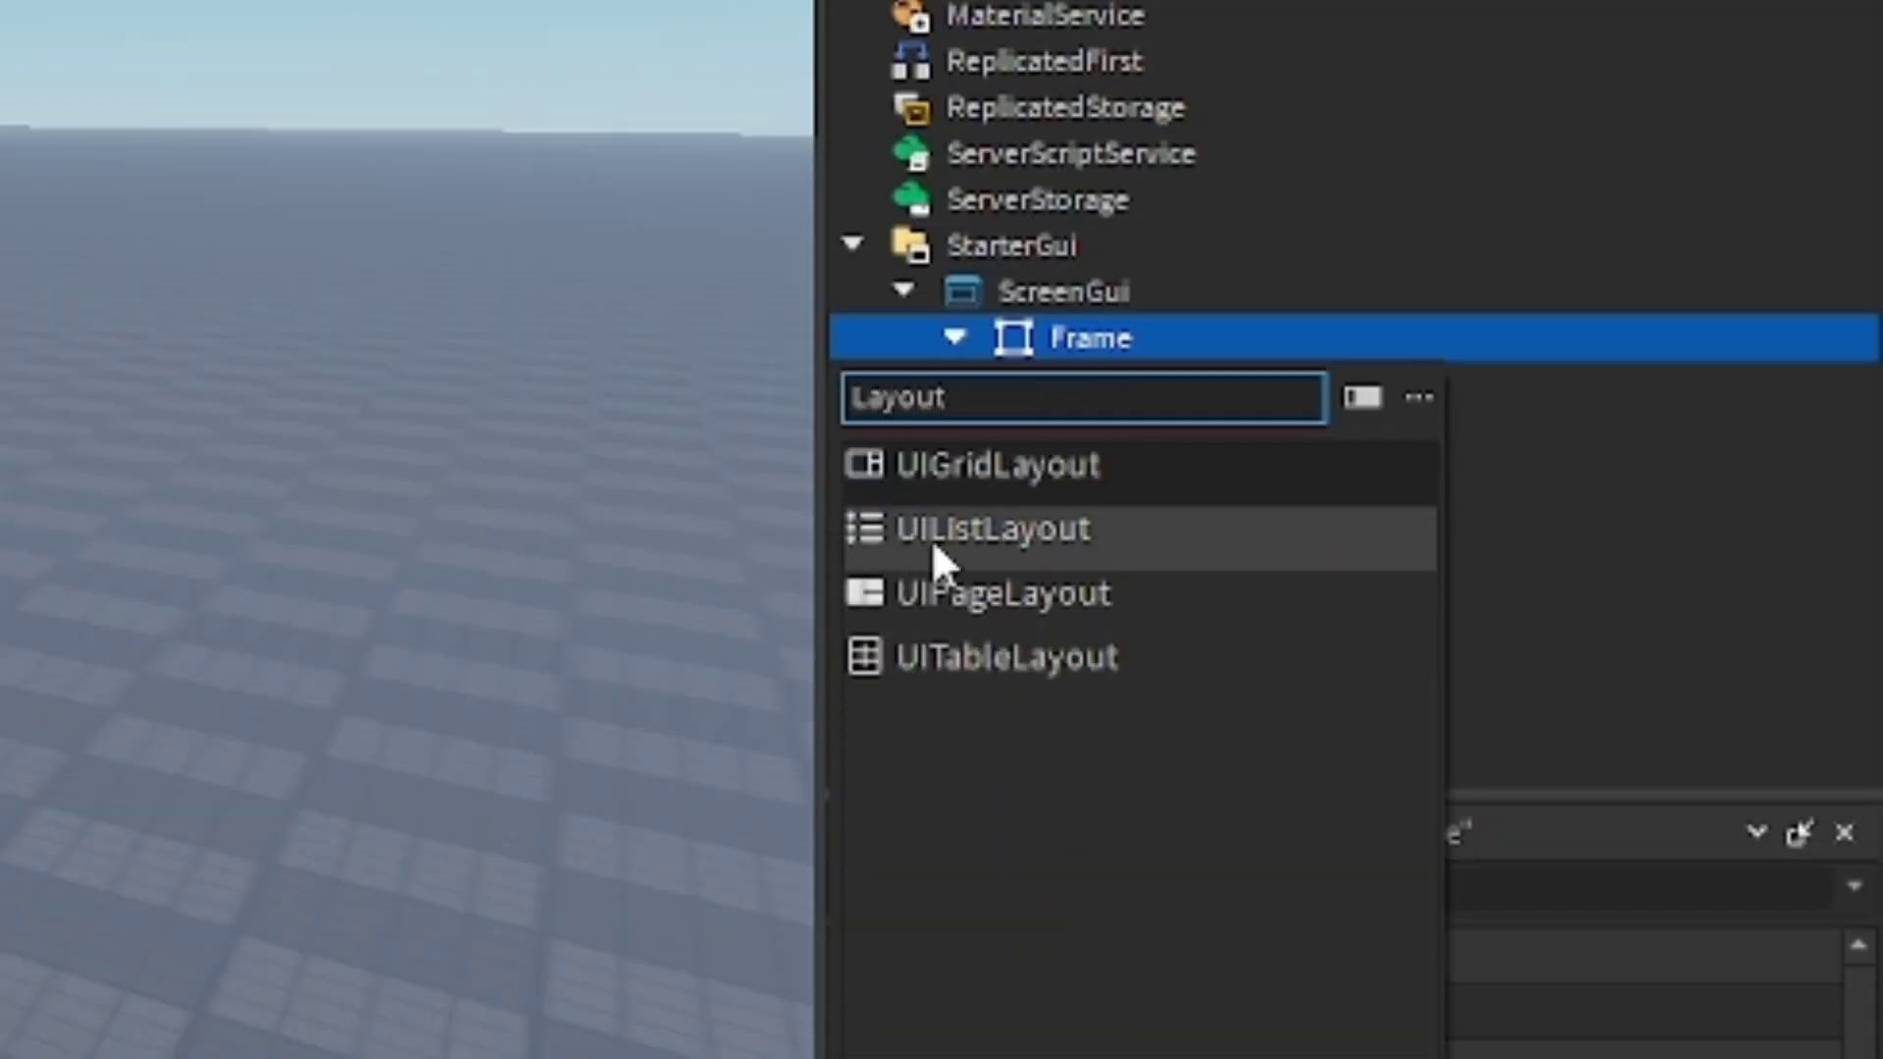
pyautogui.click(934, 545)
# - Add a TextLabel inside the inner frame and rename it Title
pyautogui.click(1225, 435)
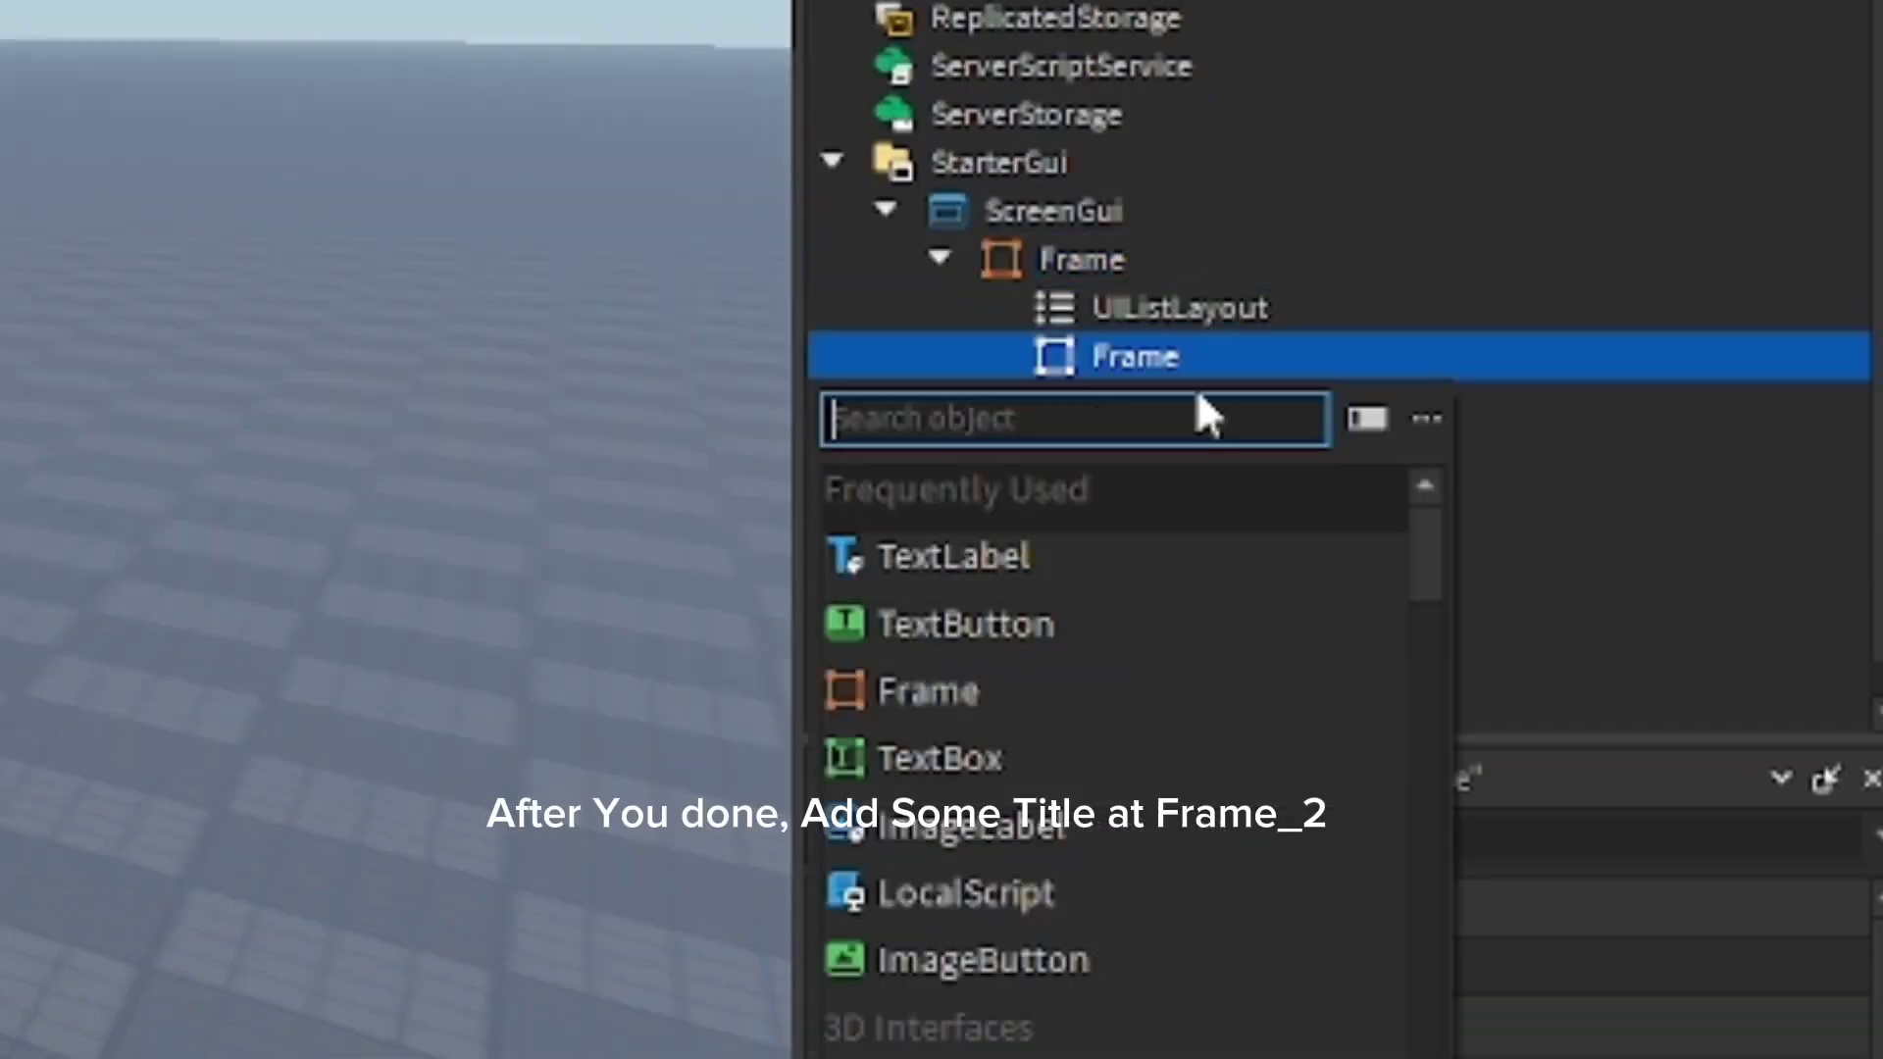
pyautogui.click(956, 559)
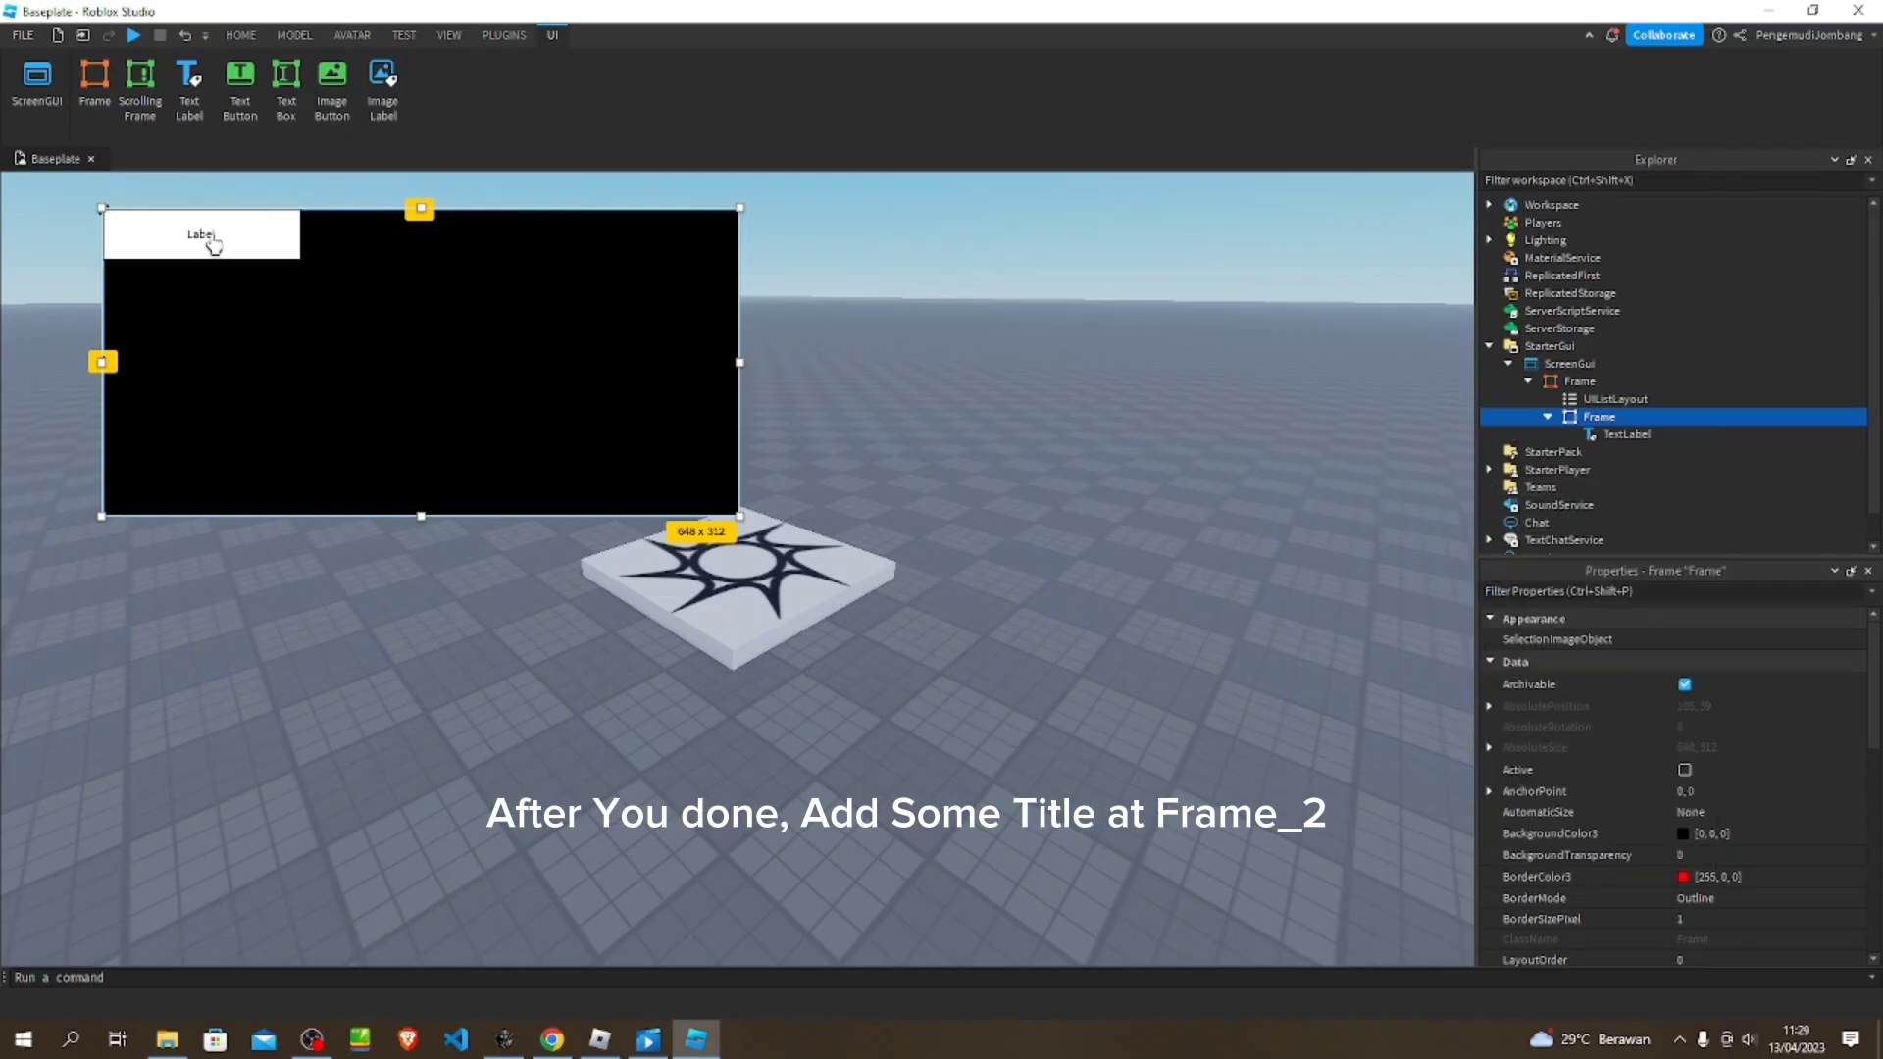
pyautogui.click(214, 245)
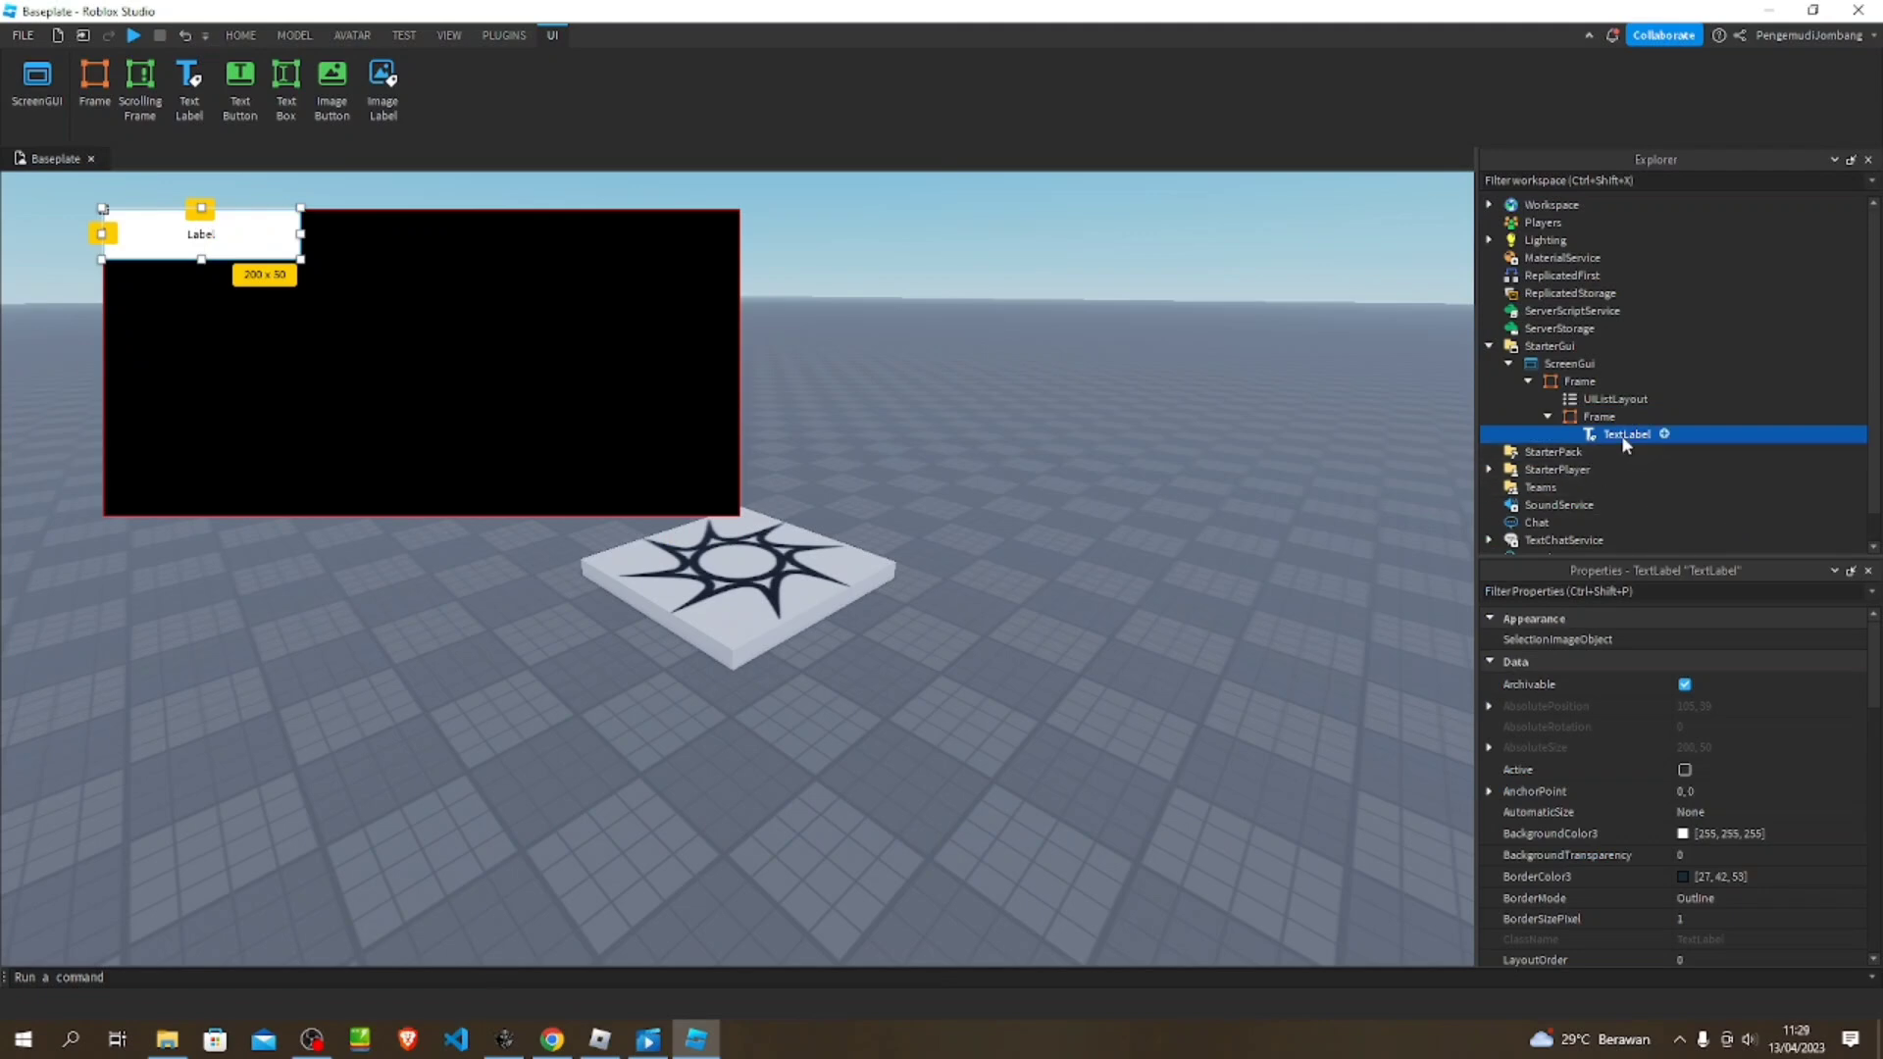
pyautogui.scroll(-3, 1700, 828)
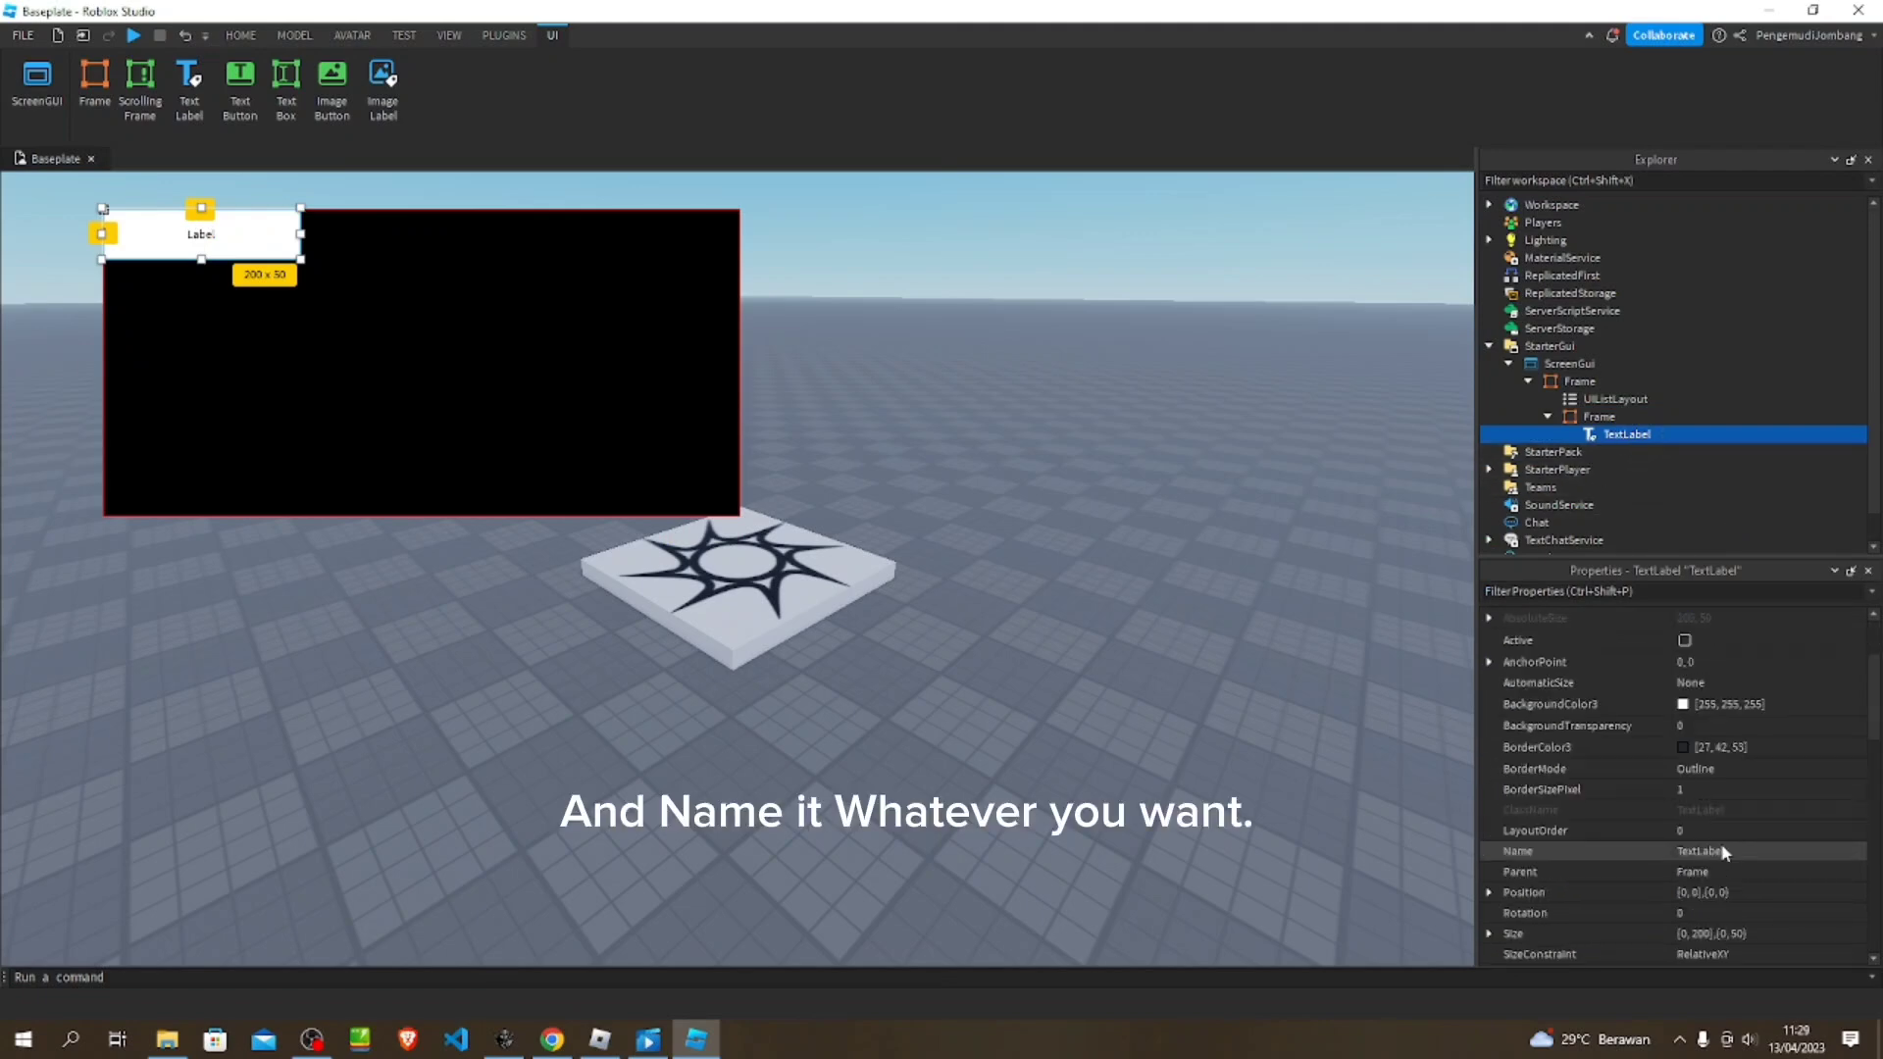
pyautogui.scroll(-2, 1726, 851)
pyautogui.click(1706, 792)
pyautogui.press('BackSpace')
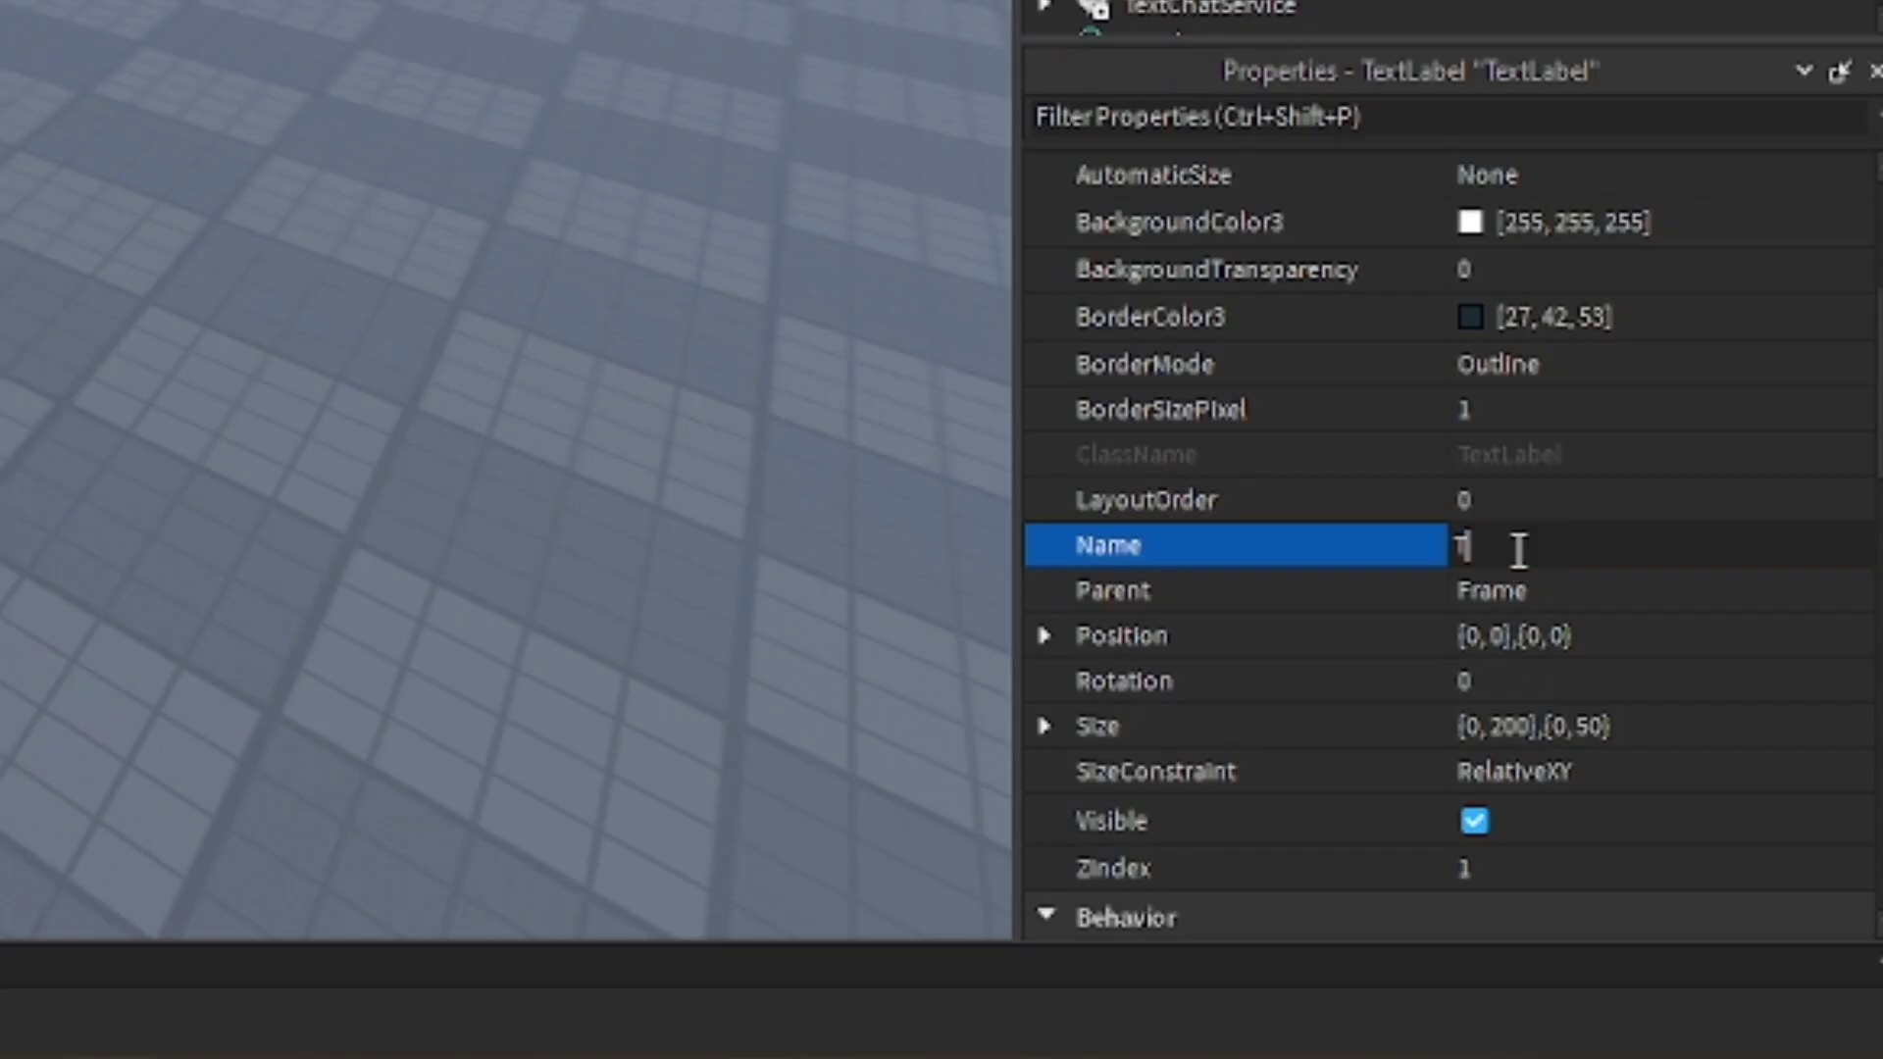
pyautogui.press('Return')
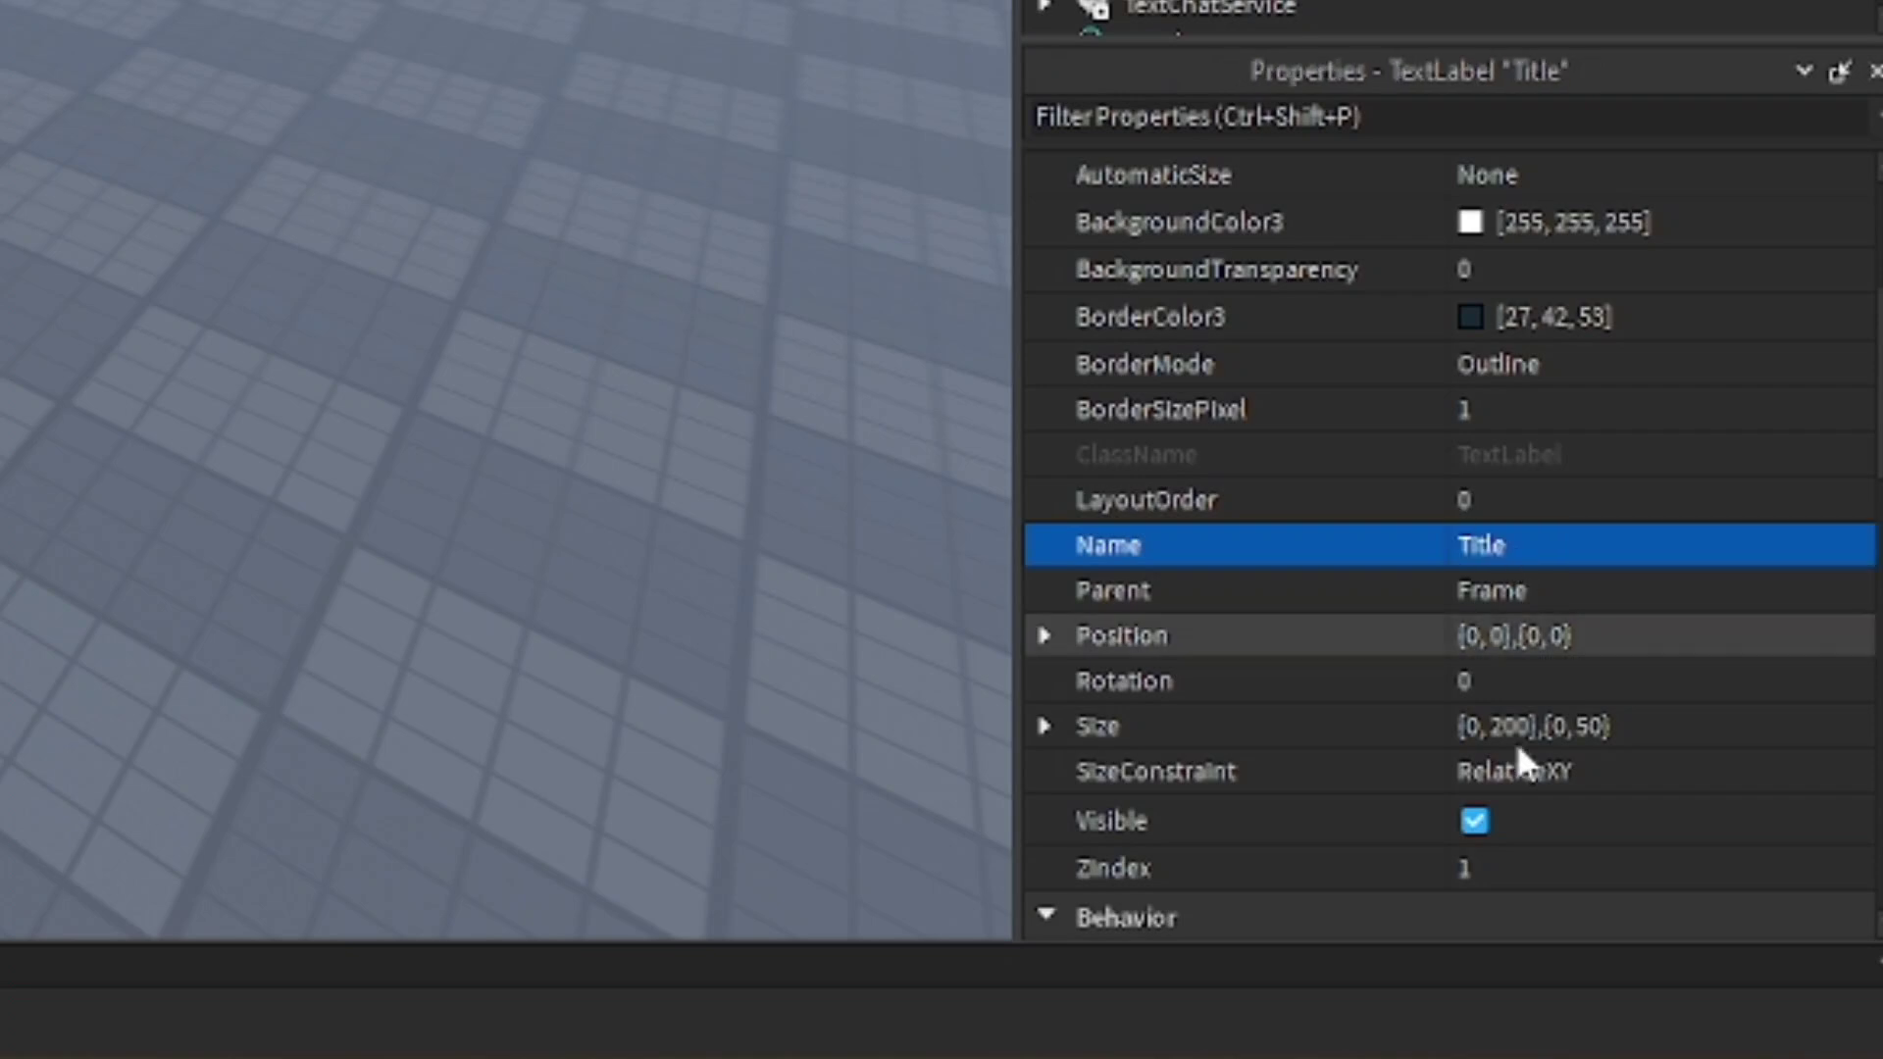
# - Set the Title label's background transparency to 1, keeping its background color
pyautogui.click(1468, 225)
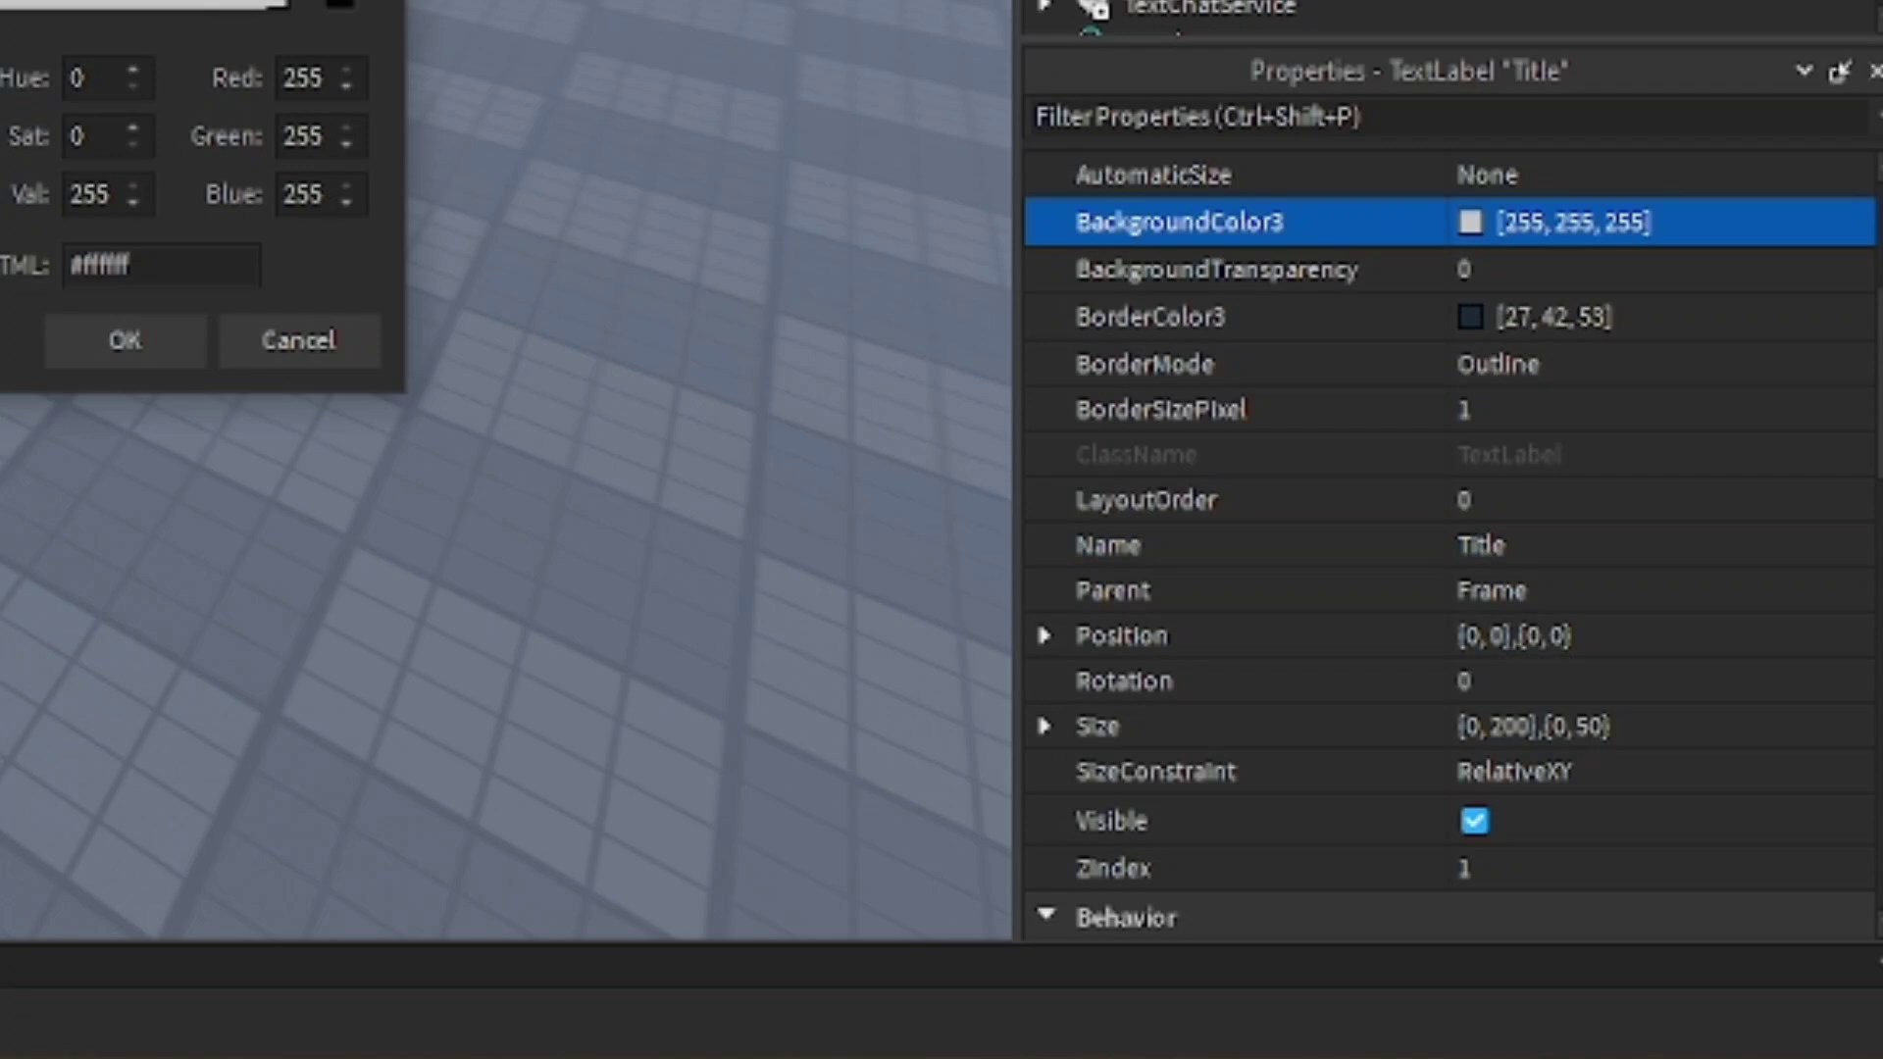
pyautogui.press('Return')
pyautogui.click(1491, 271)
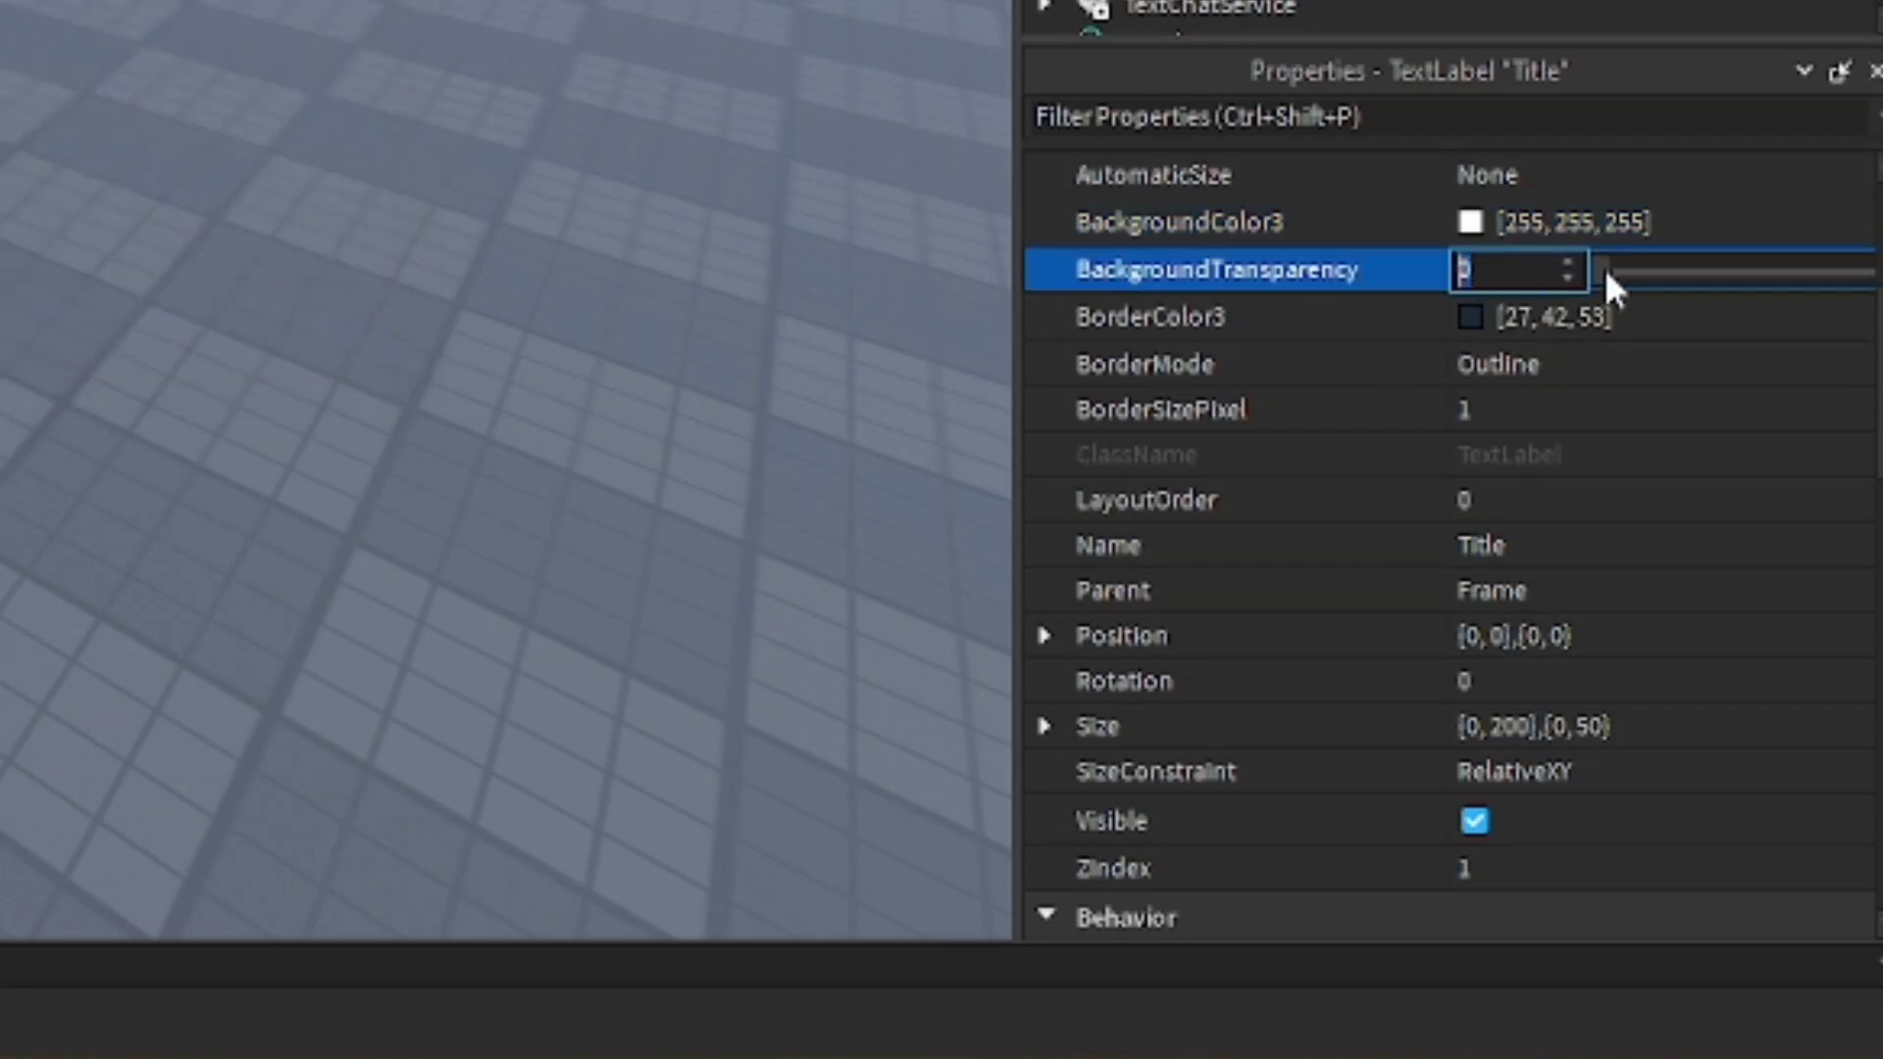
pyautogui.moveTo(1605, 273); pyautogui.dragTo(1868, 271)
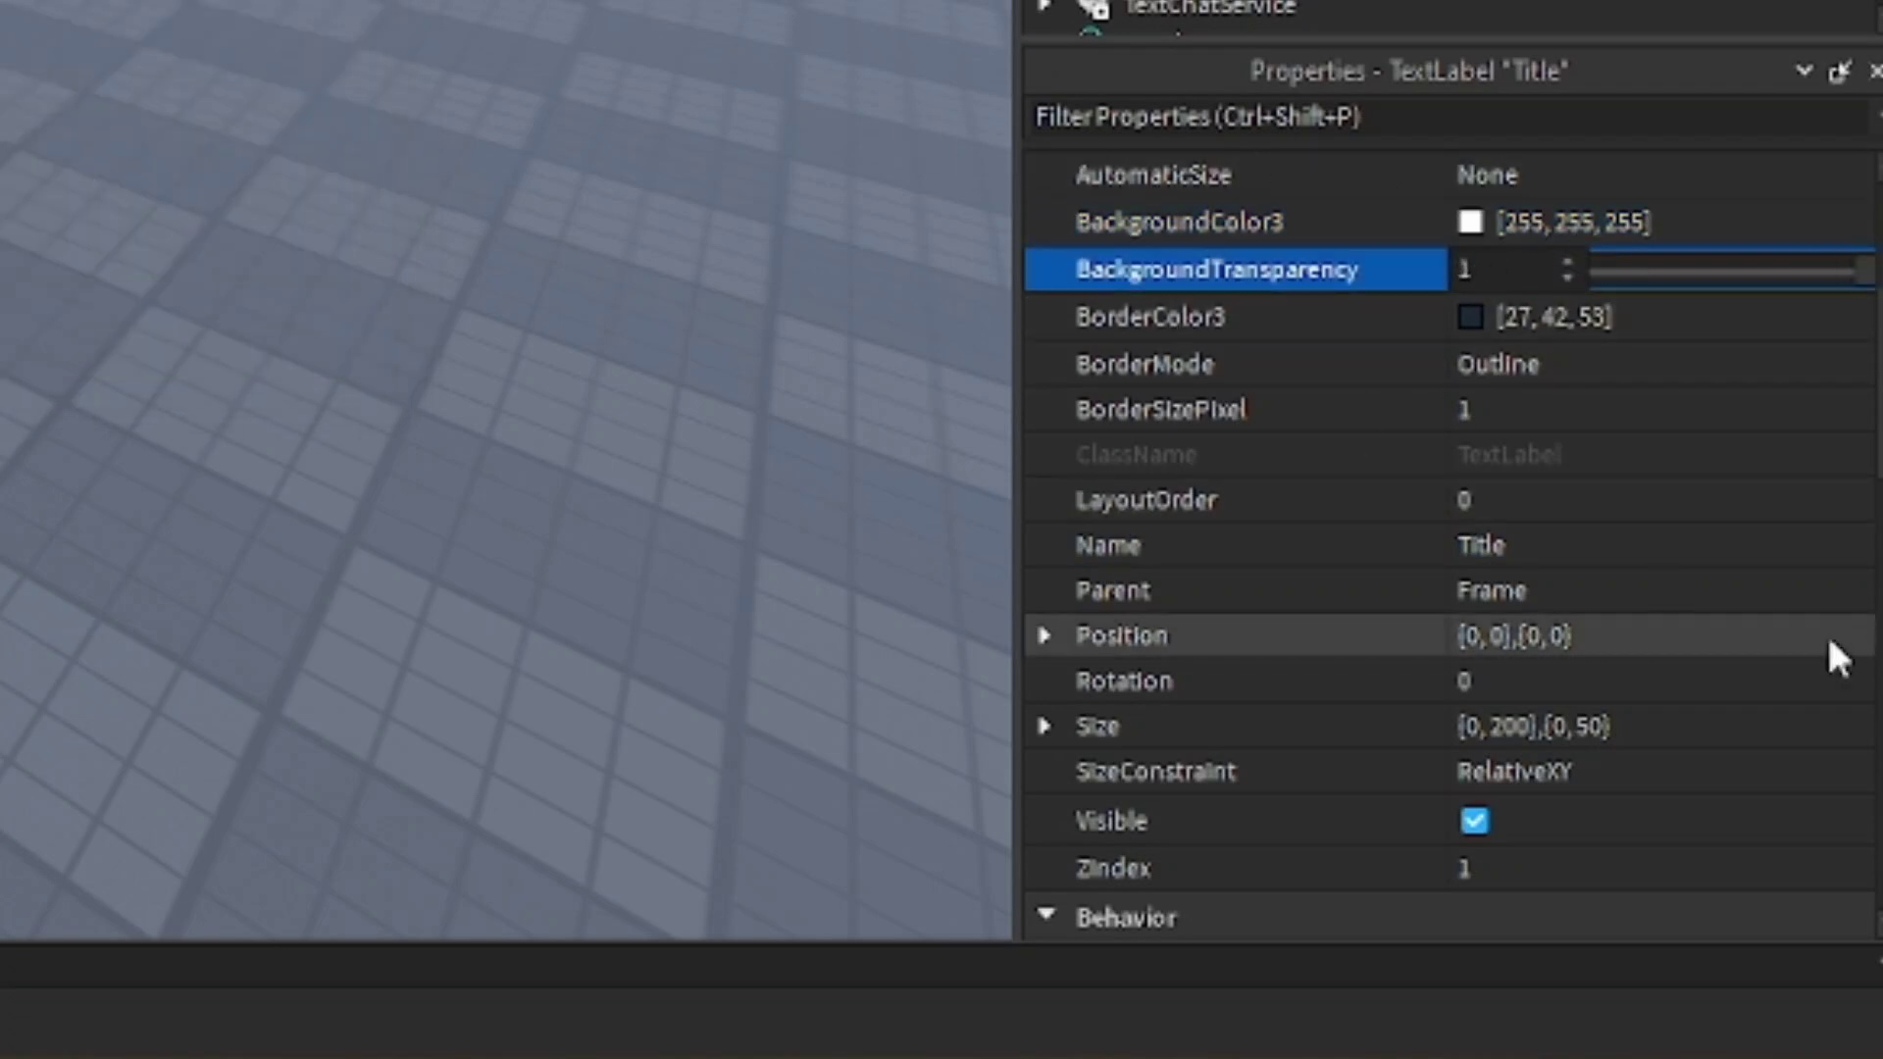
# - Set the Title label's text to "Tutorial - Executor"
pyautogui.scroll(-10, 1830, 643)
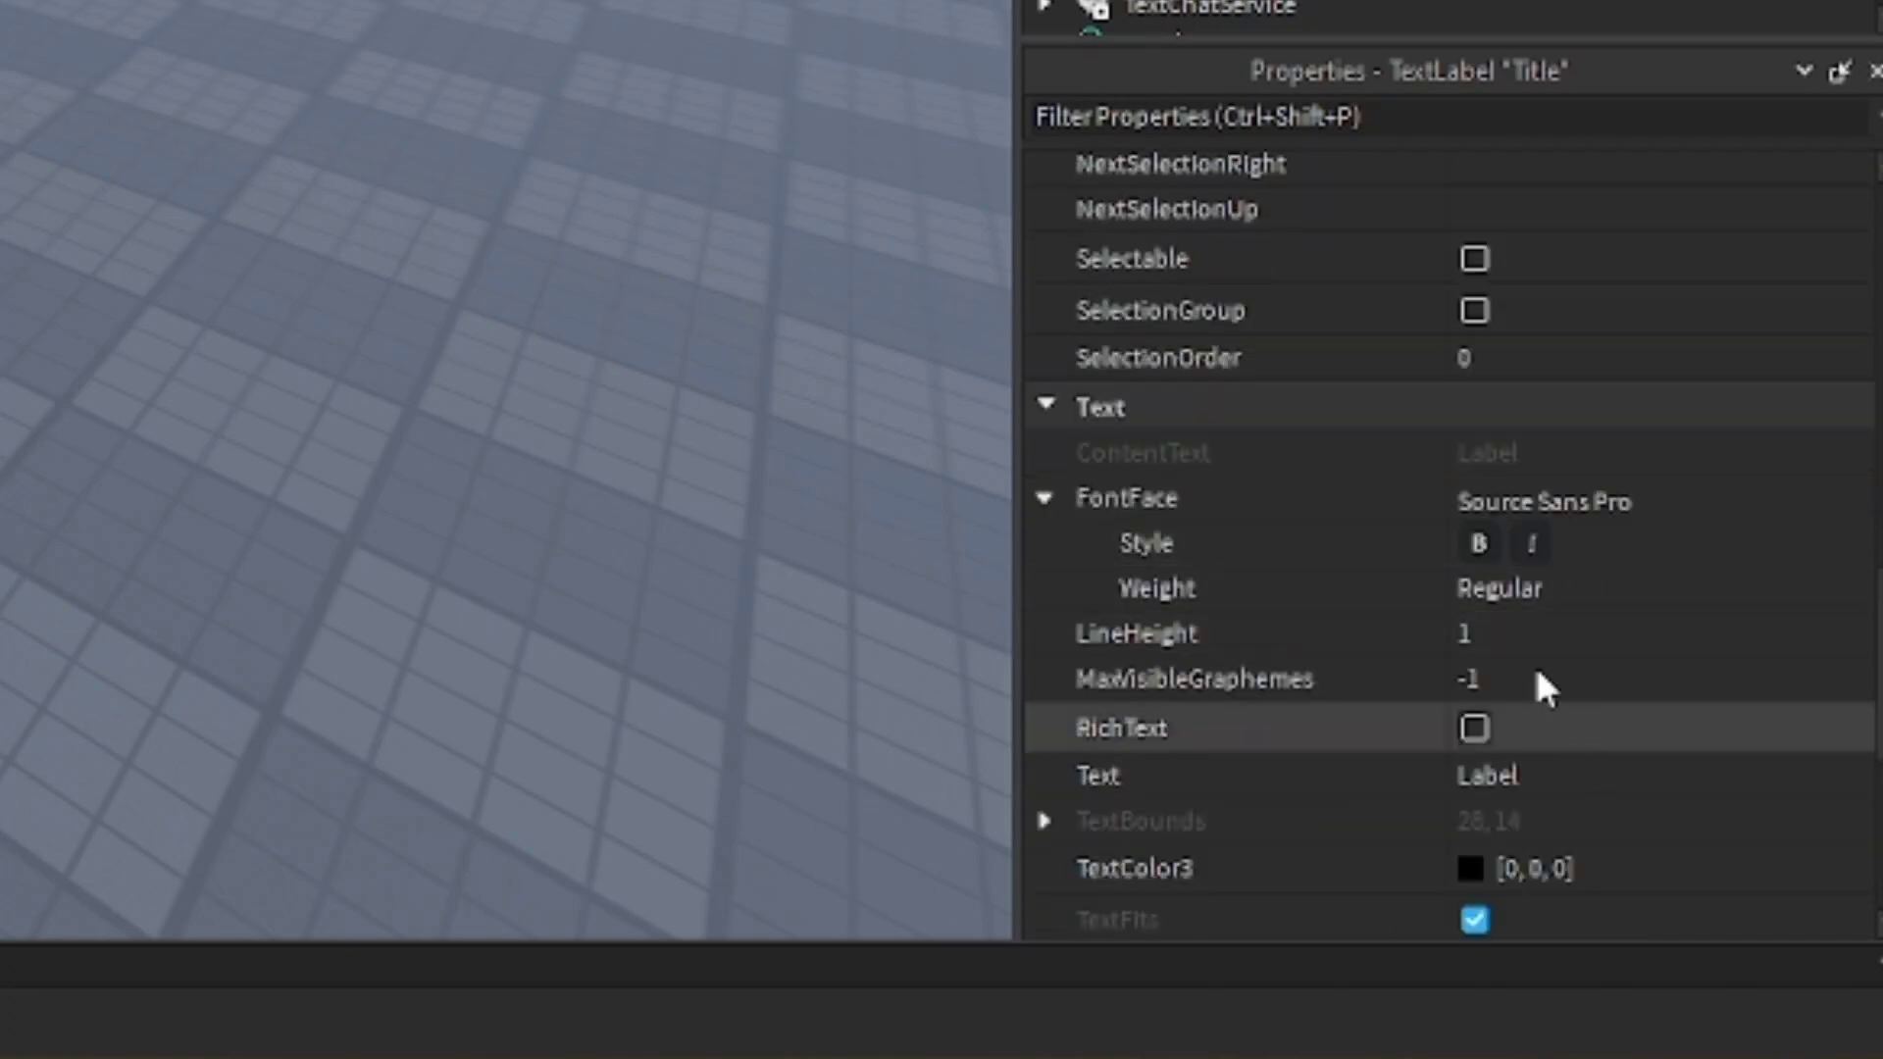
pyautogui.click(1489, 775)
pyautogui.press('BackSpace')
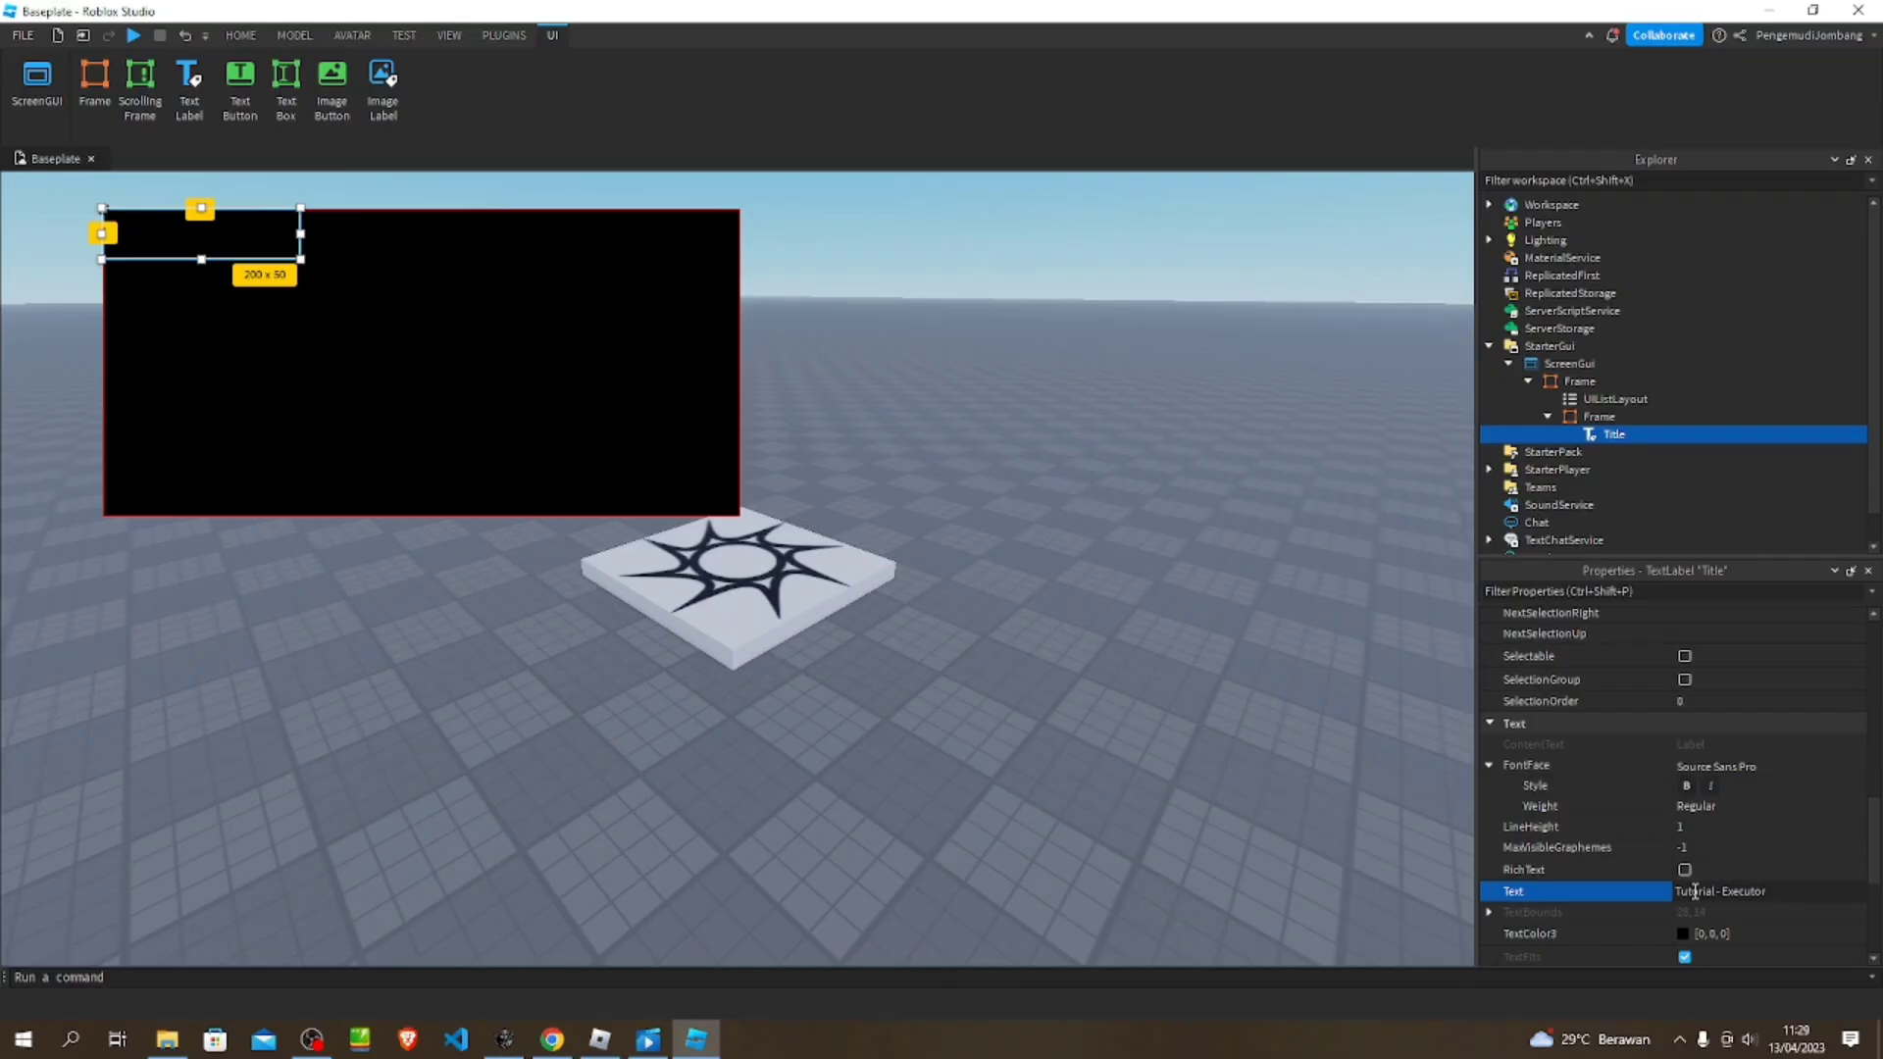
pyautogui.press('Return')
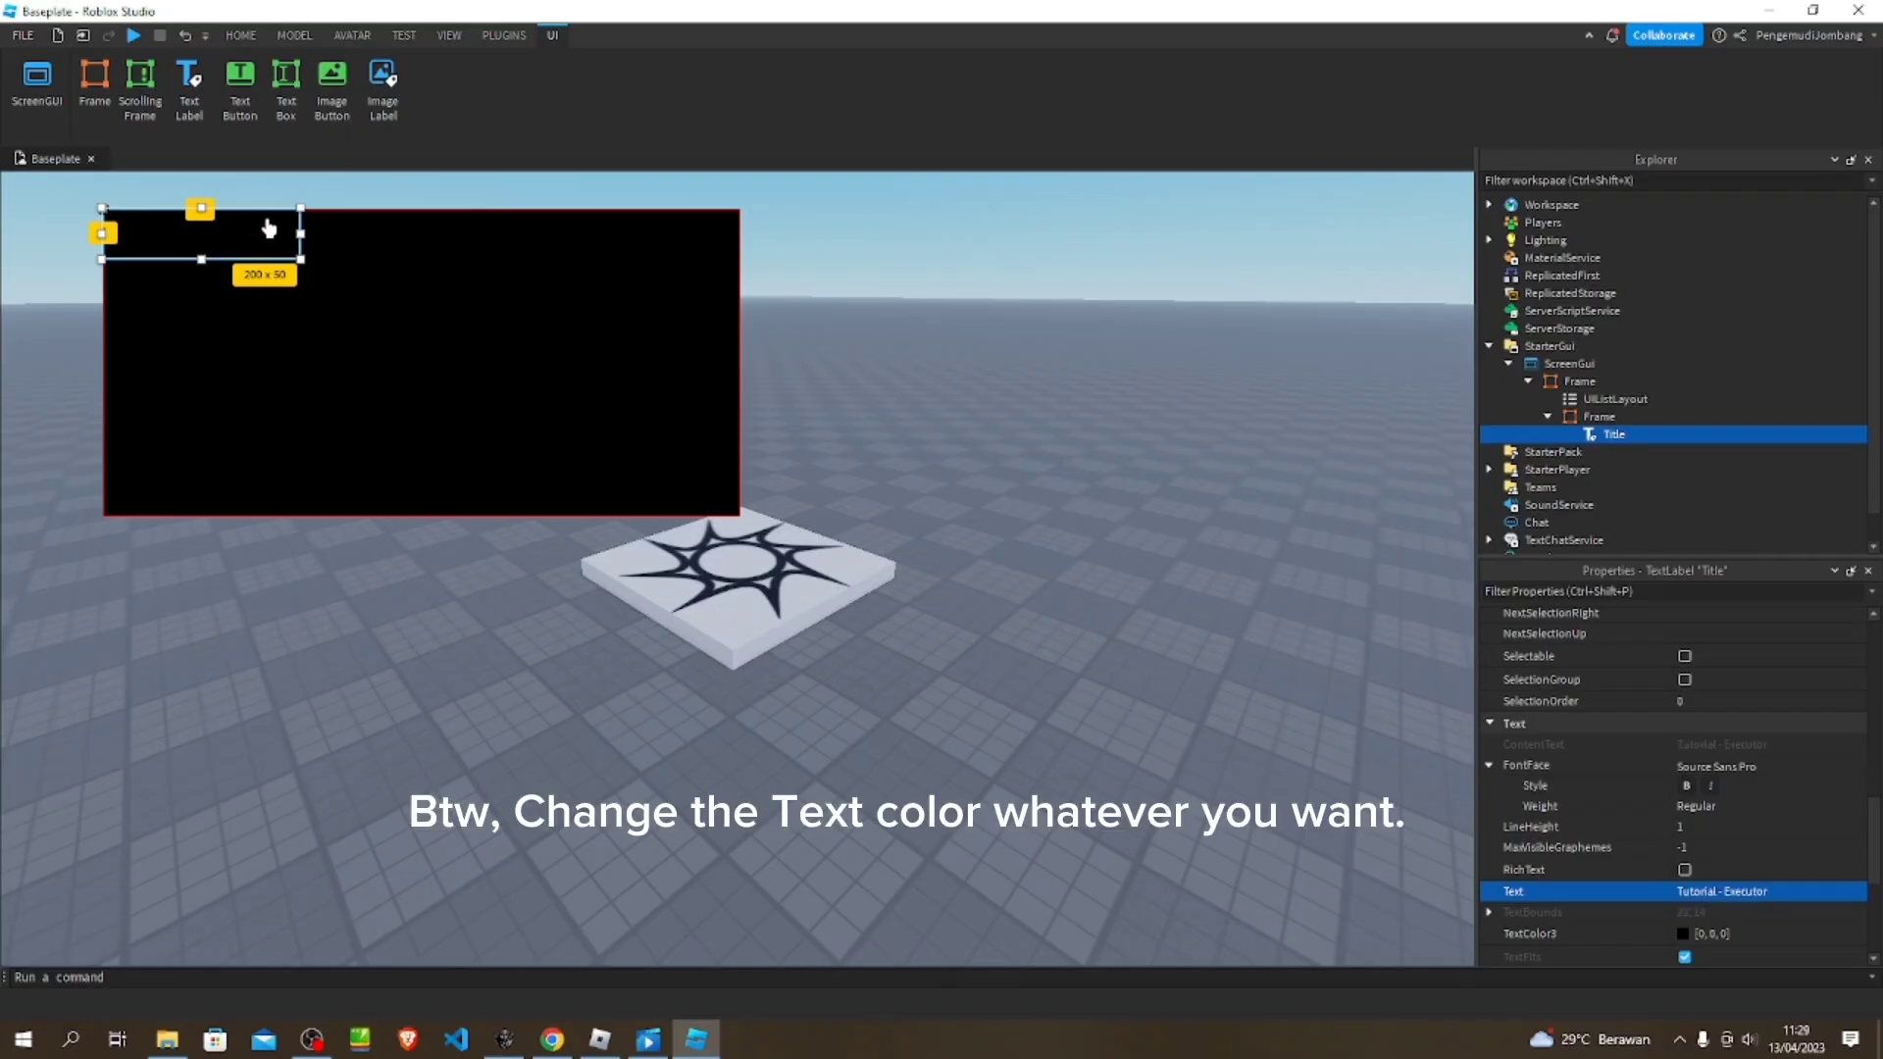
# - Set the Title label's text color to red [255, 0, 0] and move its text into the black frame's upper-left corner
pyautogui.click(1683, 933)
pyautogui.click(1140, 349)
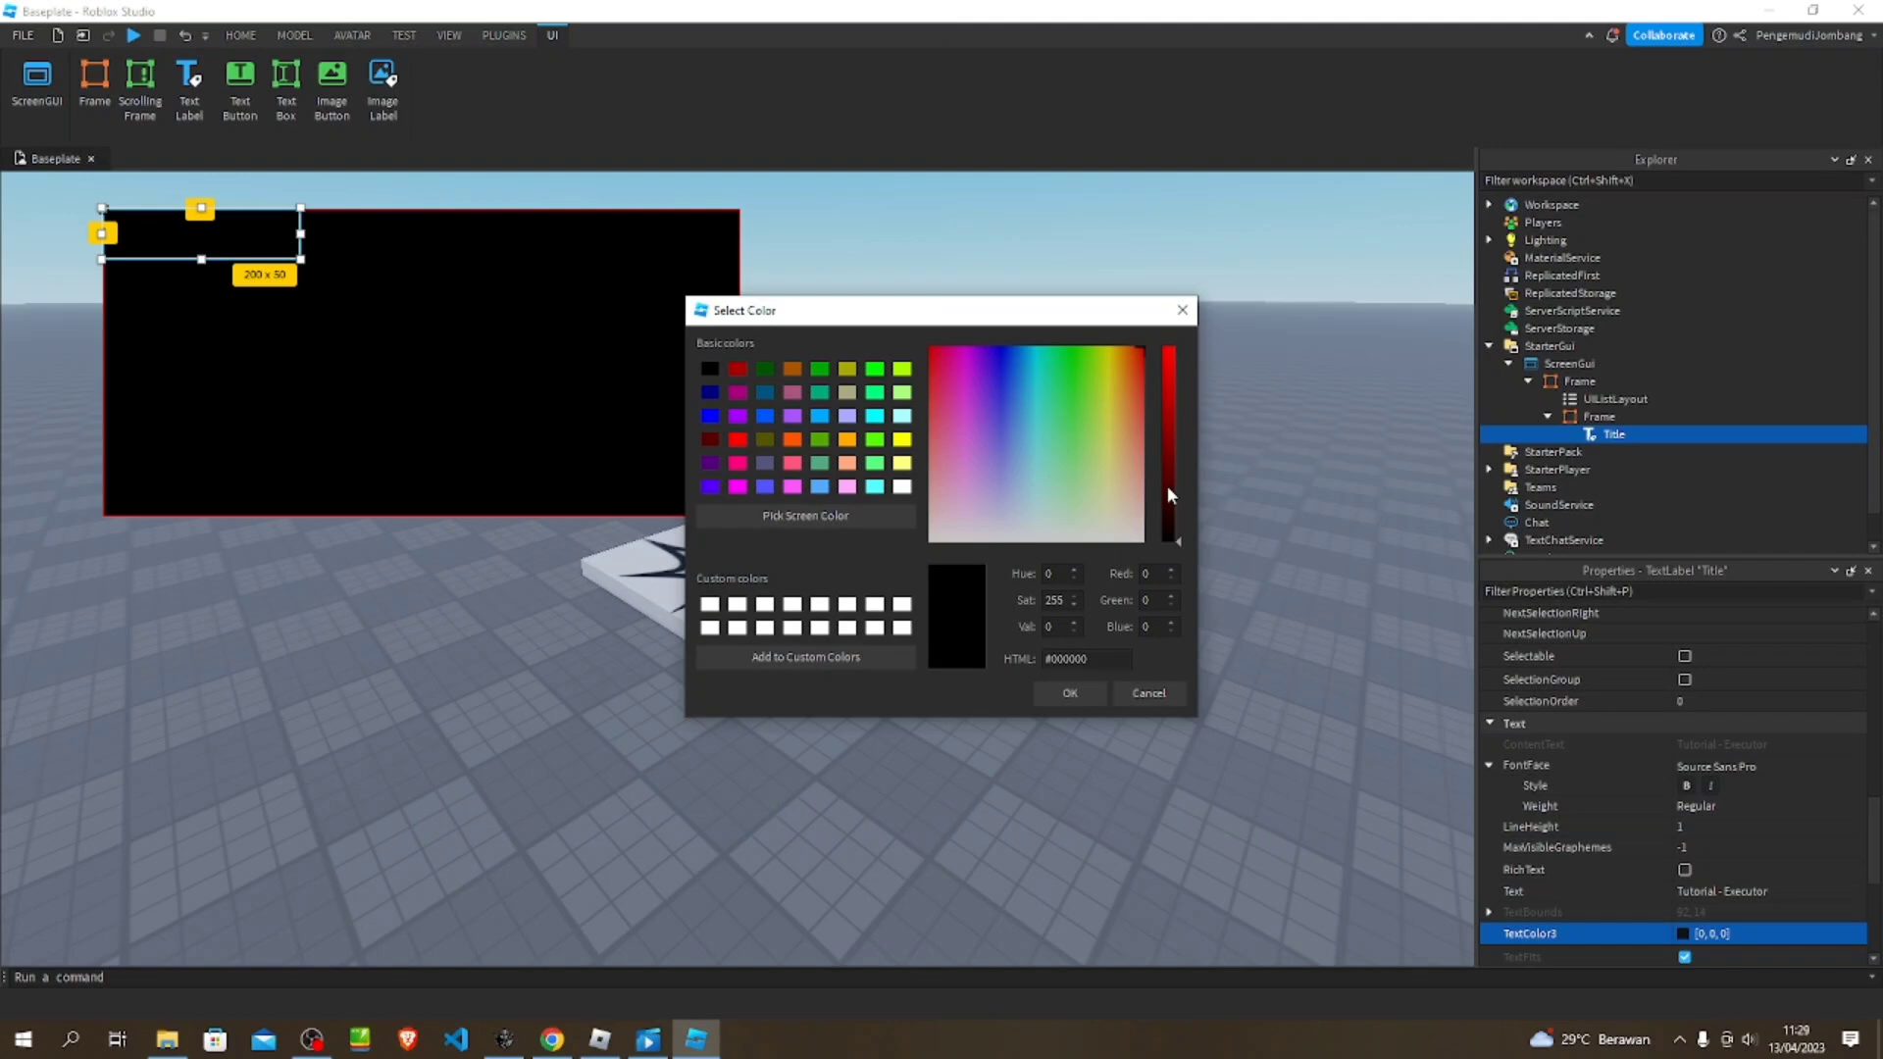
pyautogui.moveTo(1167, 495); pyautogui.dragTo(1168, 349)
pyautogui.click(1069, 693)
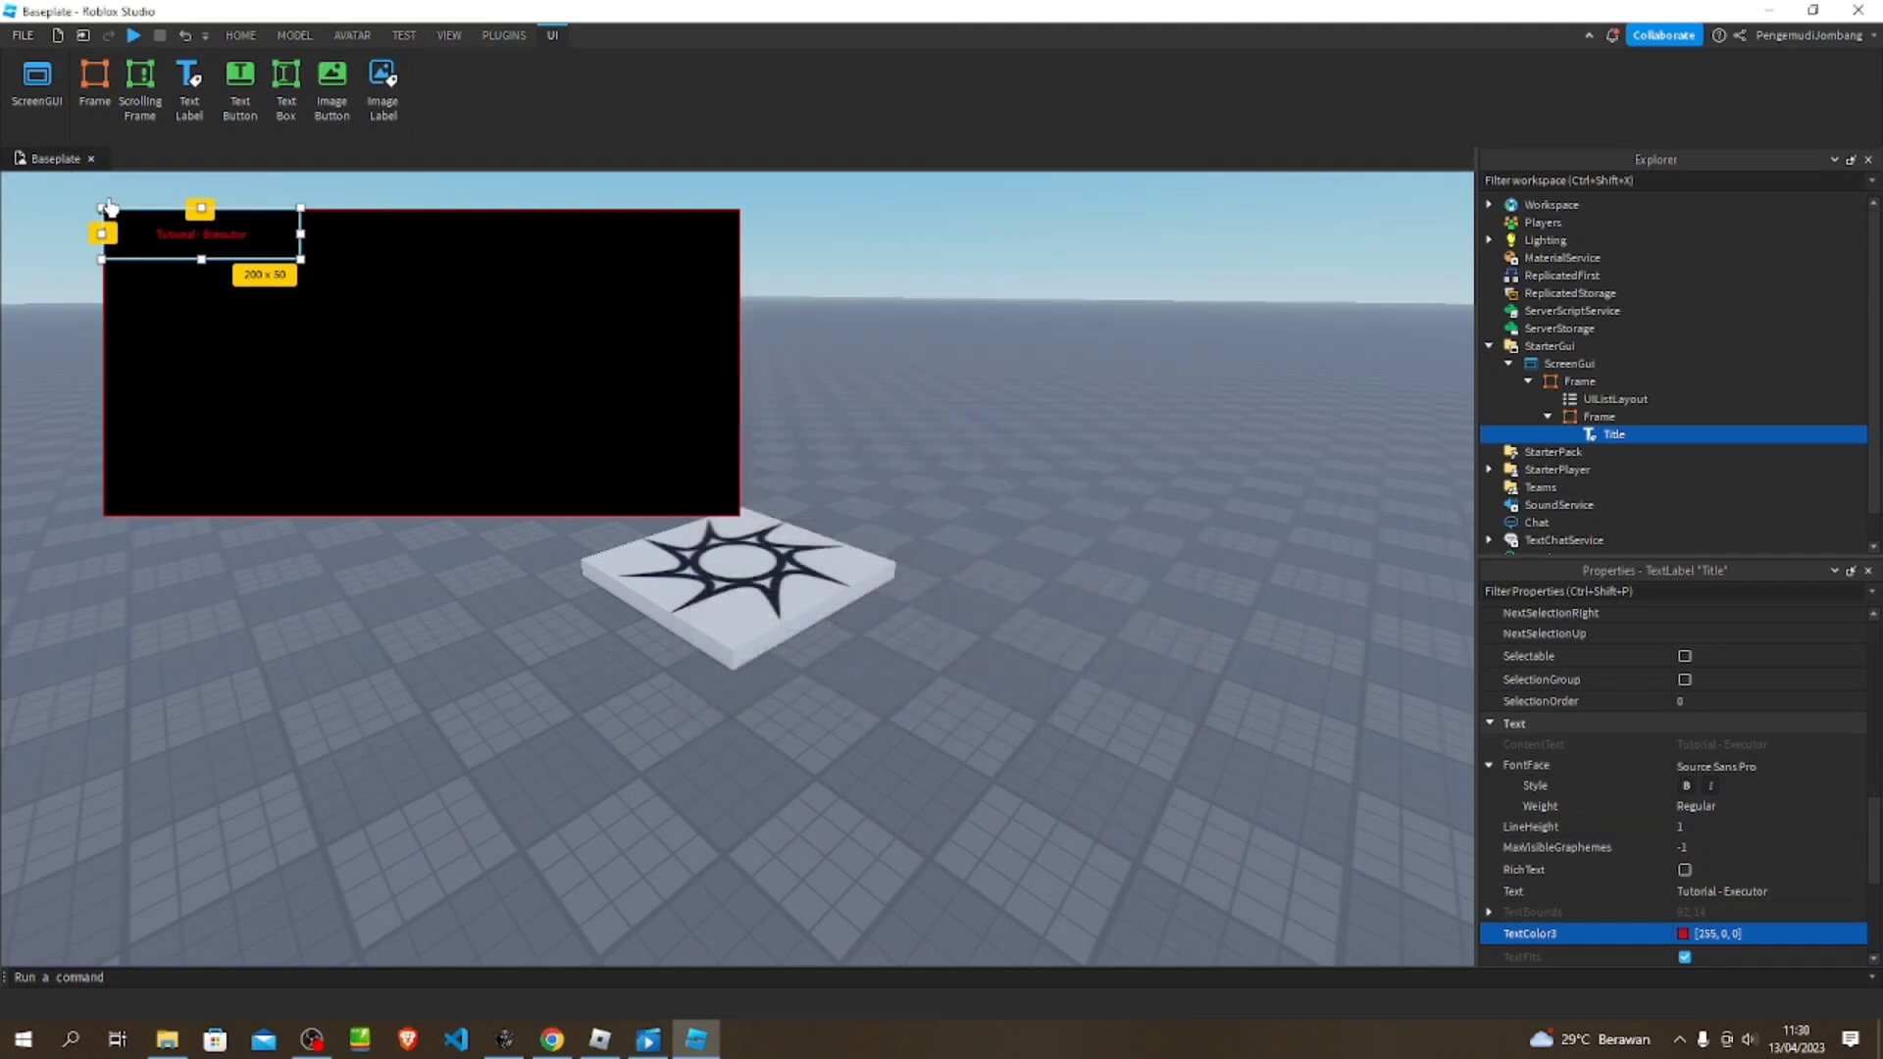
pyautogui.moveTo(173, 240); pyautogui.dragTo(126, 228)
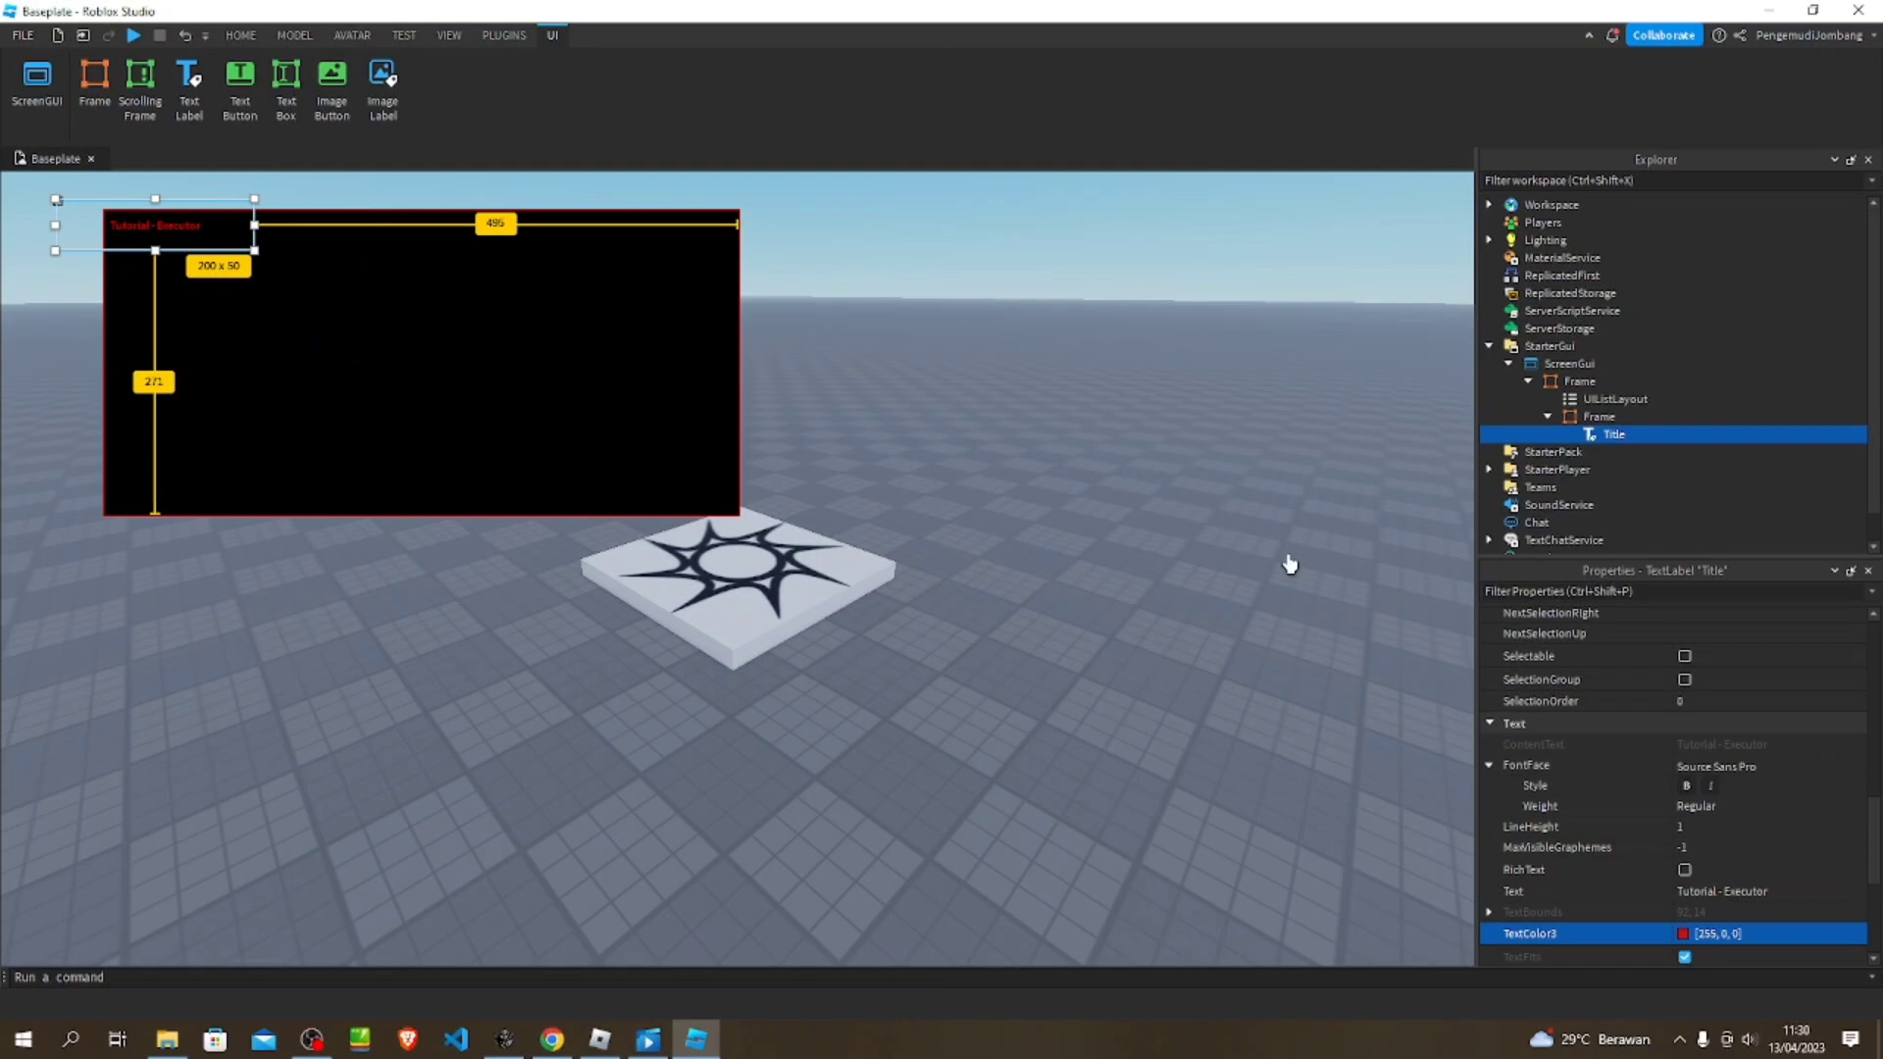
# - Add a TextBox object inside the inner frame
pyautogui.click(1608, 416)
pyautogui.click(1635, 417)
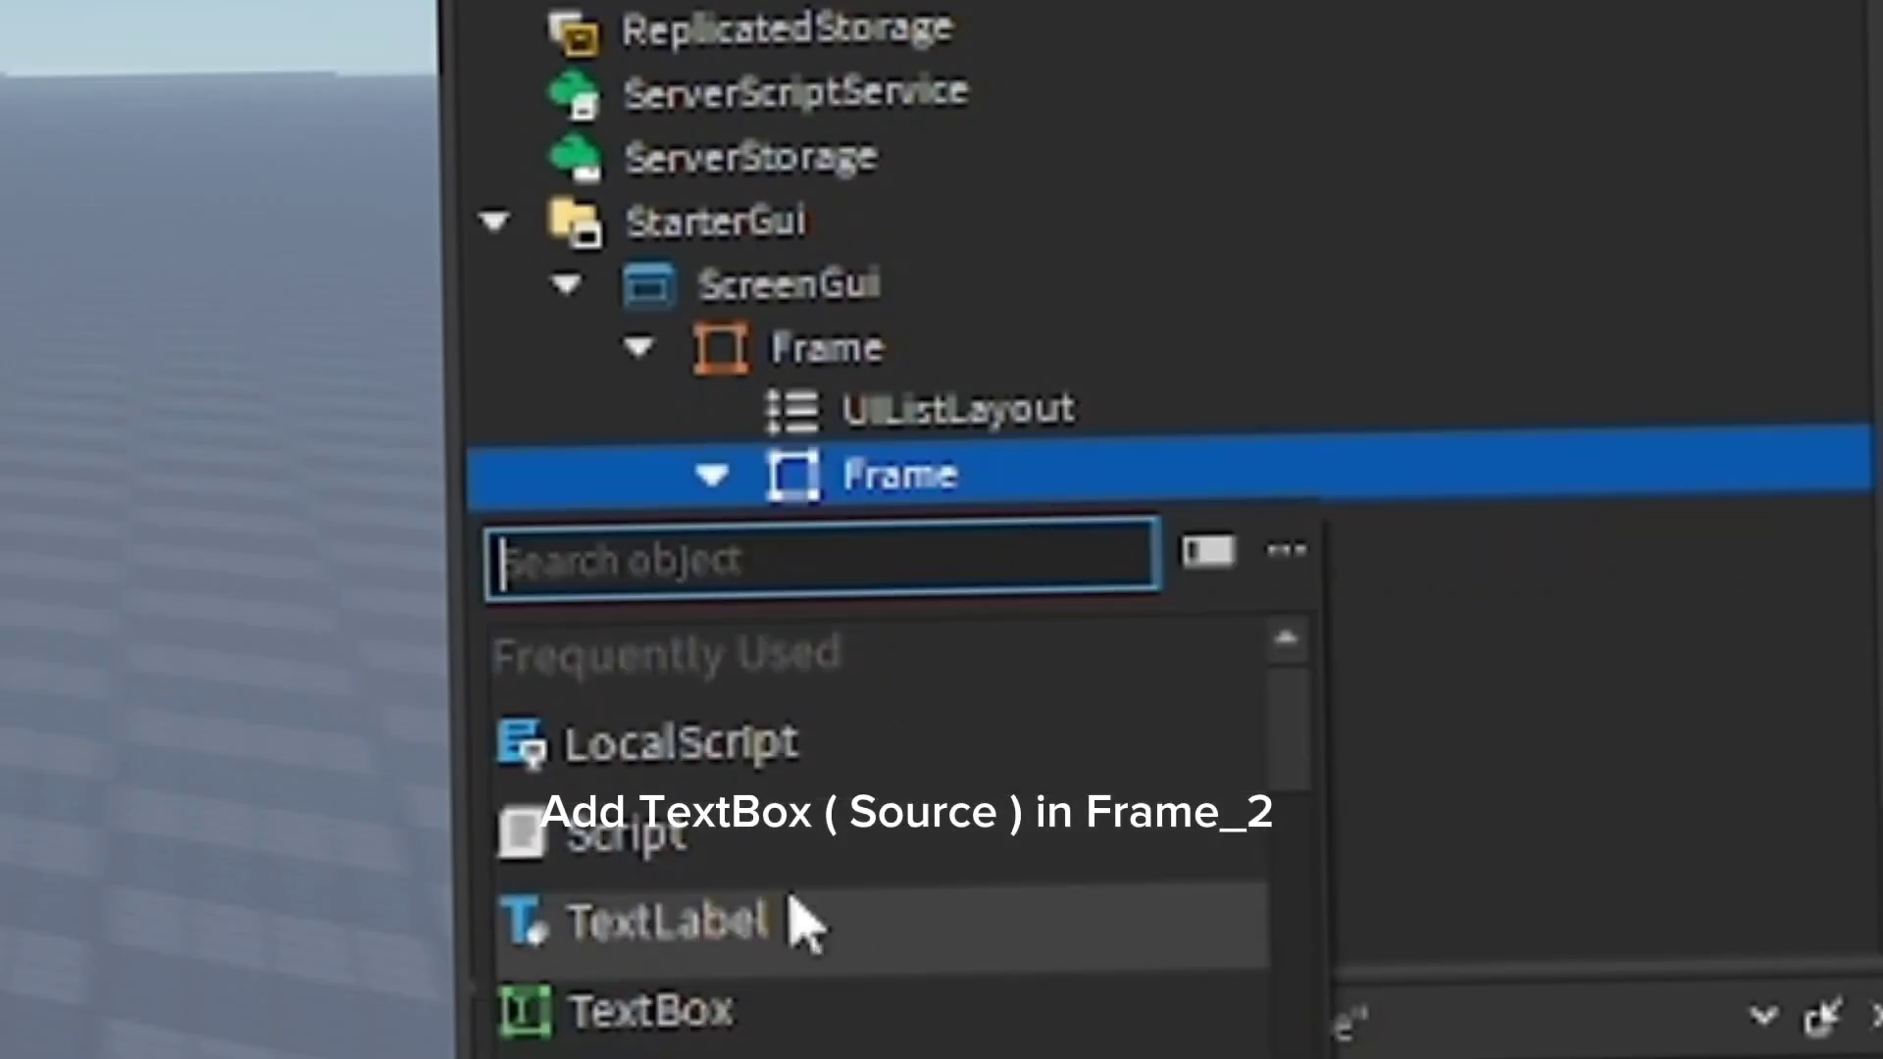
pyautogui.click(738, 1000)
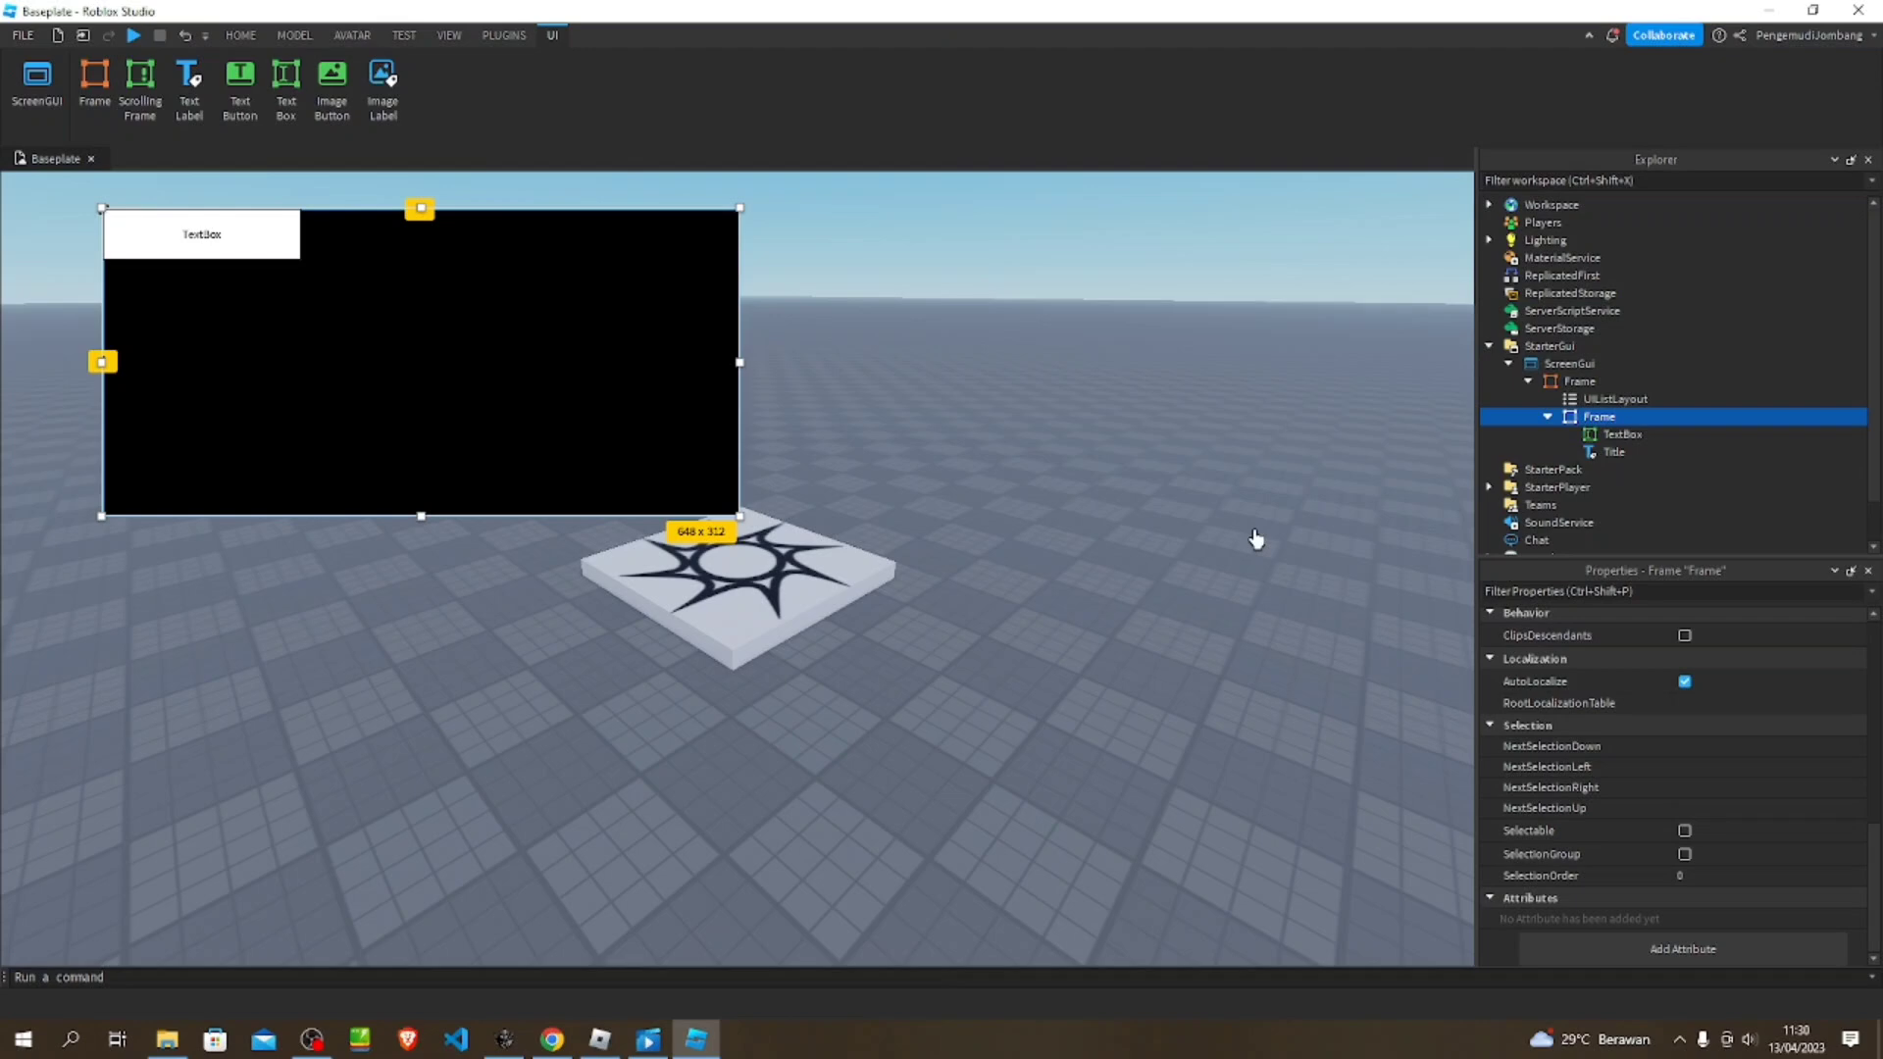
# - Place the text box about 41 px below the black frame's upper edge and enlarge it to about 644 x 206
pyautogui.moveTo(215, 239); pyautogui.dragTo(108, 273)
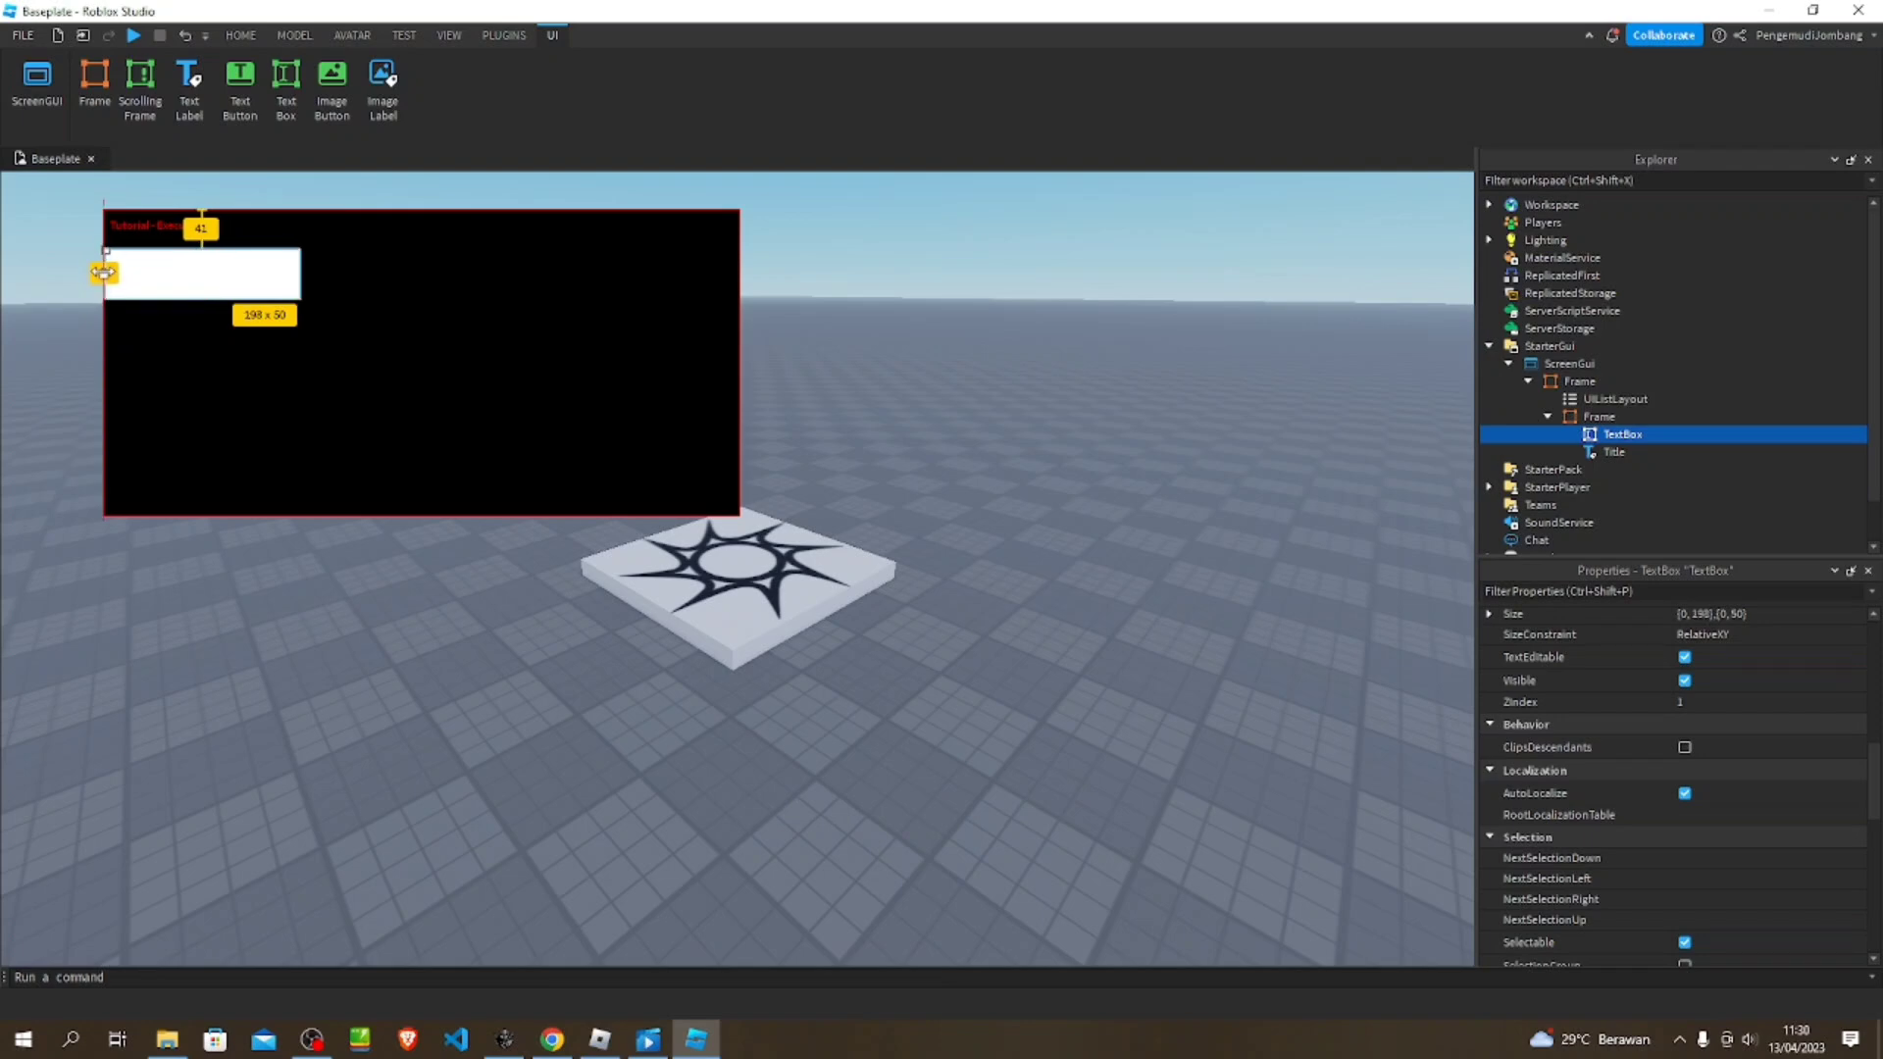
pyautogui.moveTo(302, 300); pyautogui.dragTo(739, 453)
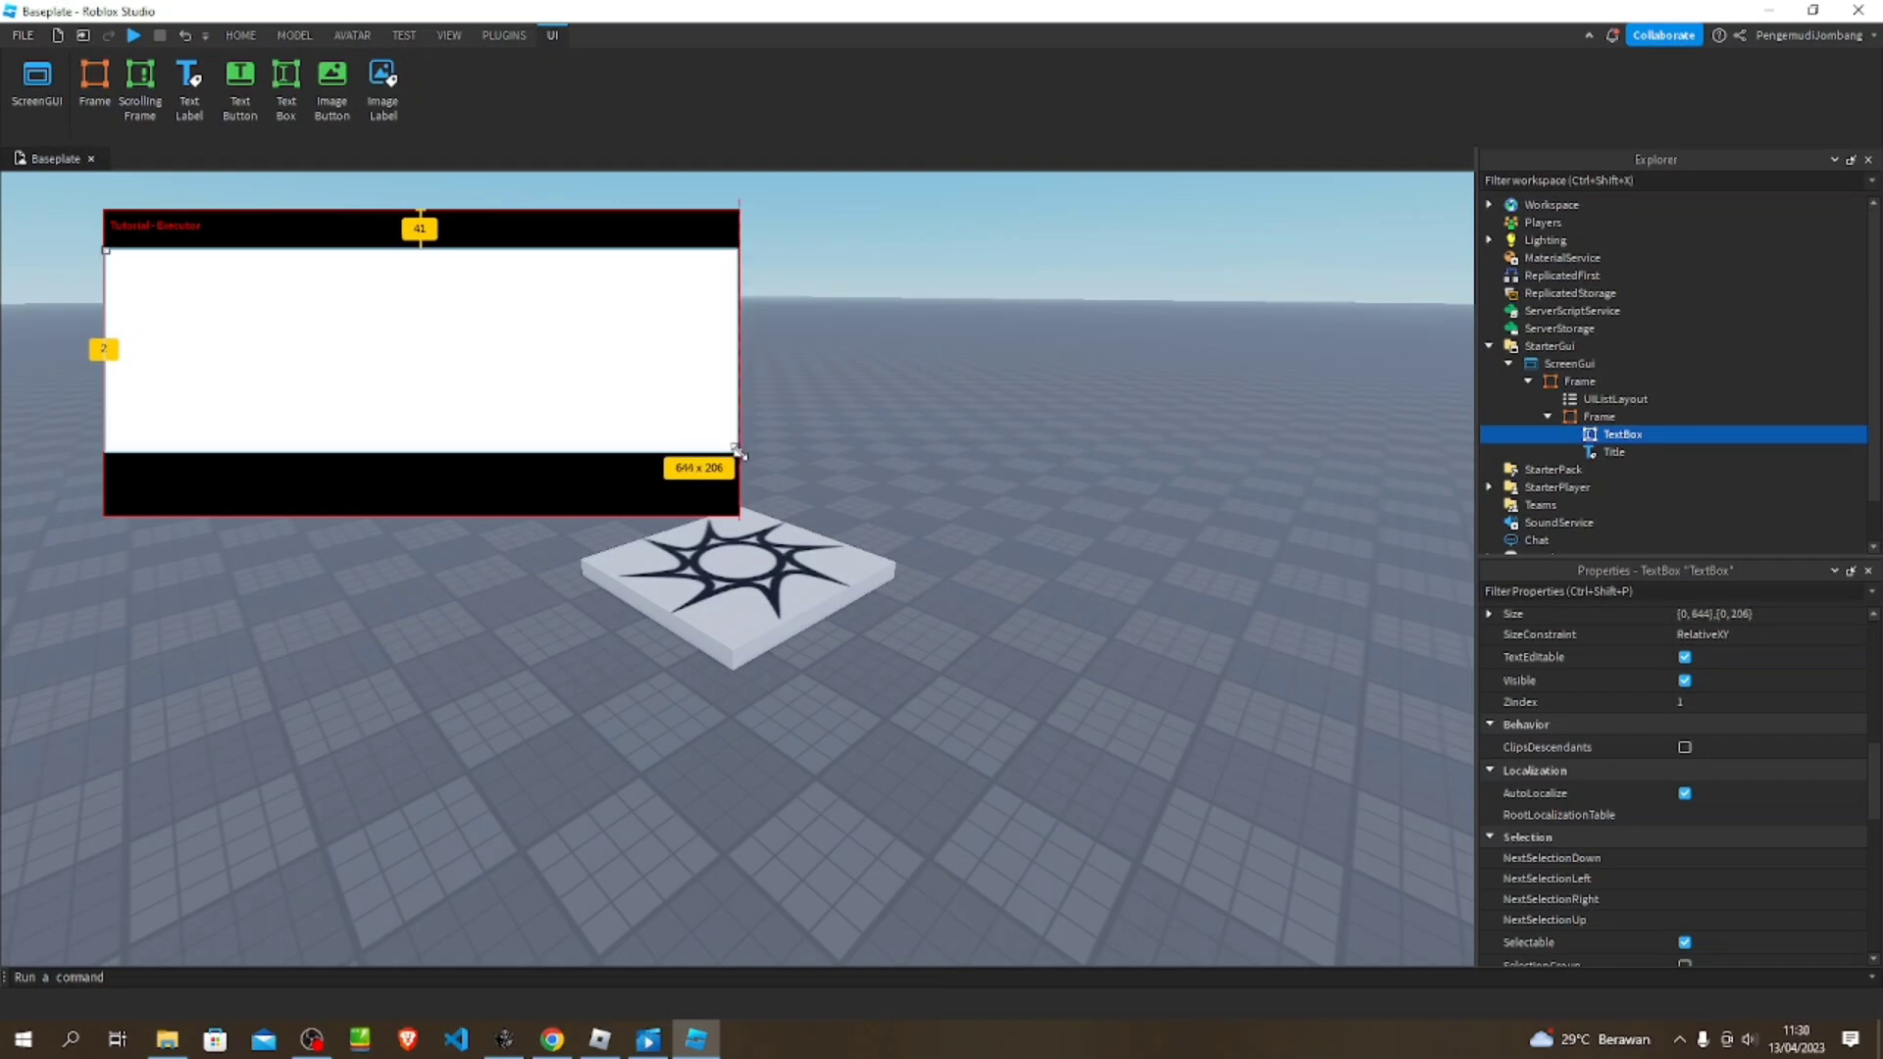
pyautogui.click(786, 460)
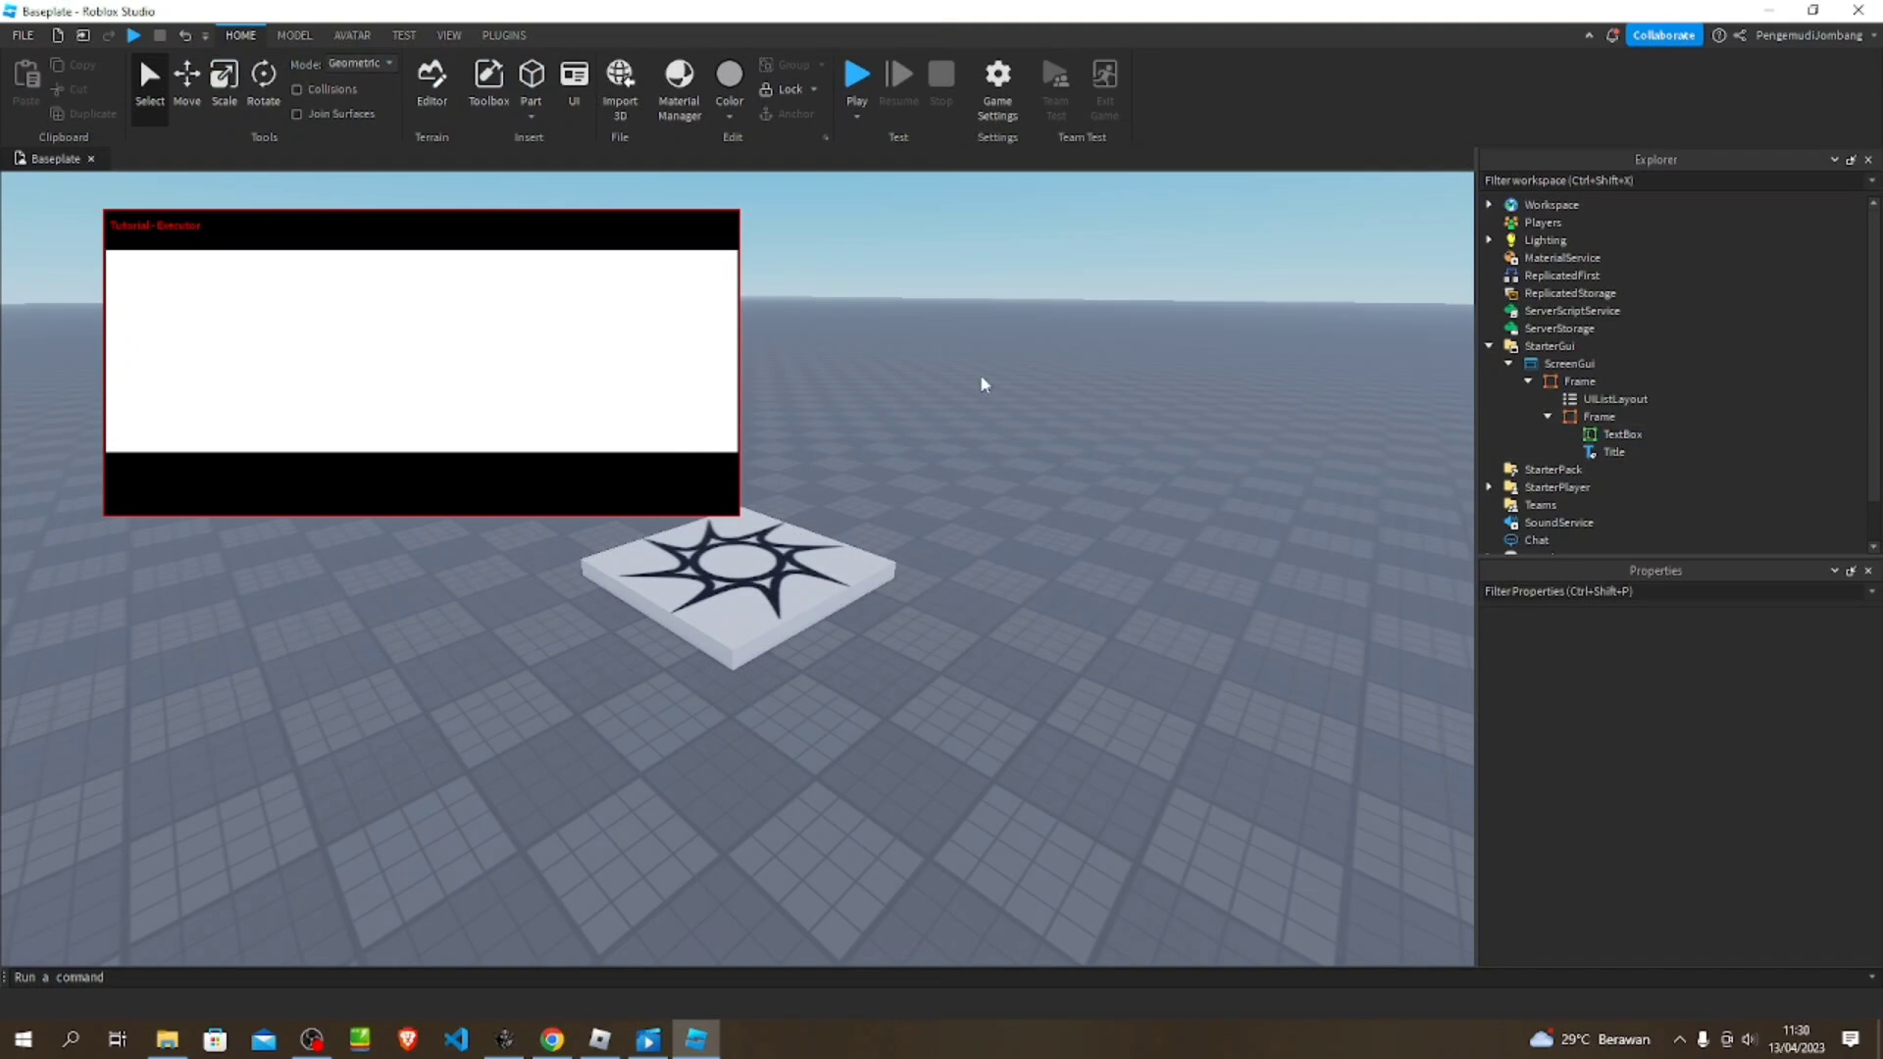
# - Enable MultiLine on the text box and rename it Source
pyautogui.click(434, 300)
pyautogui.click(1620, 434)
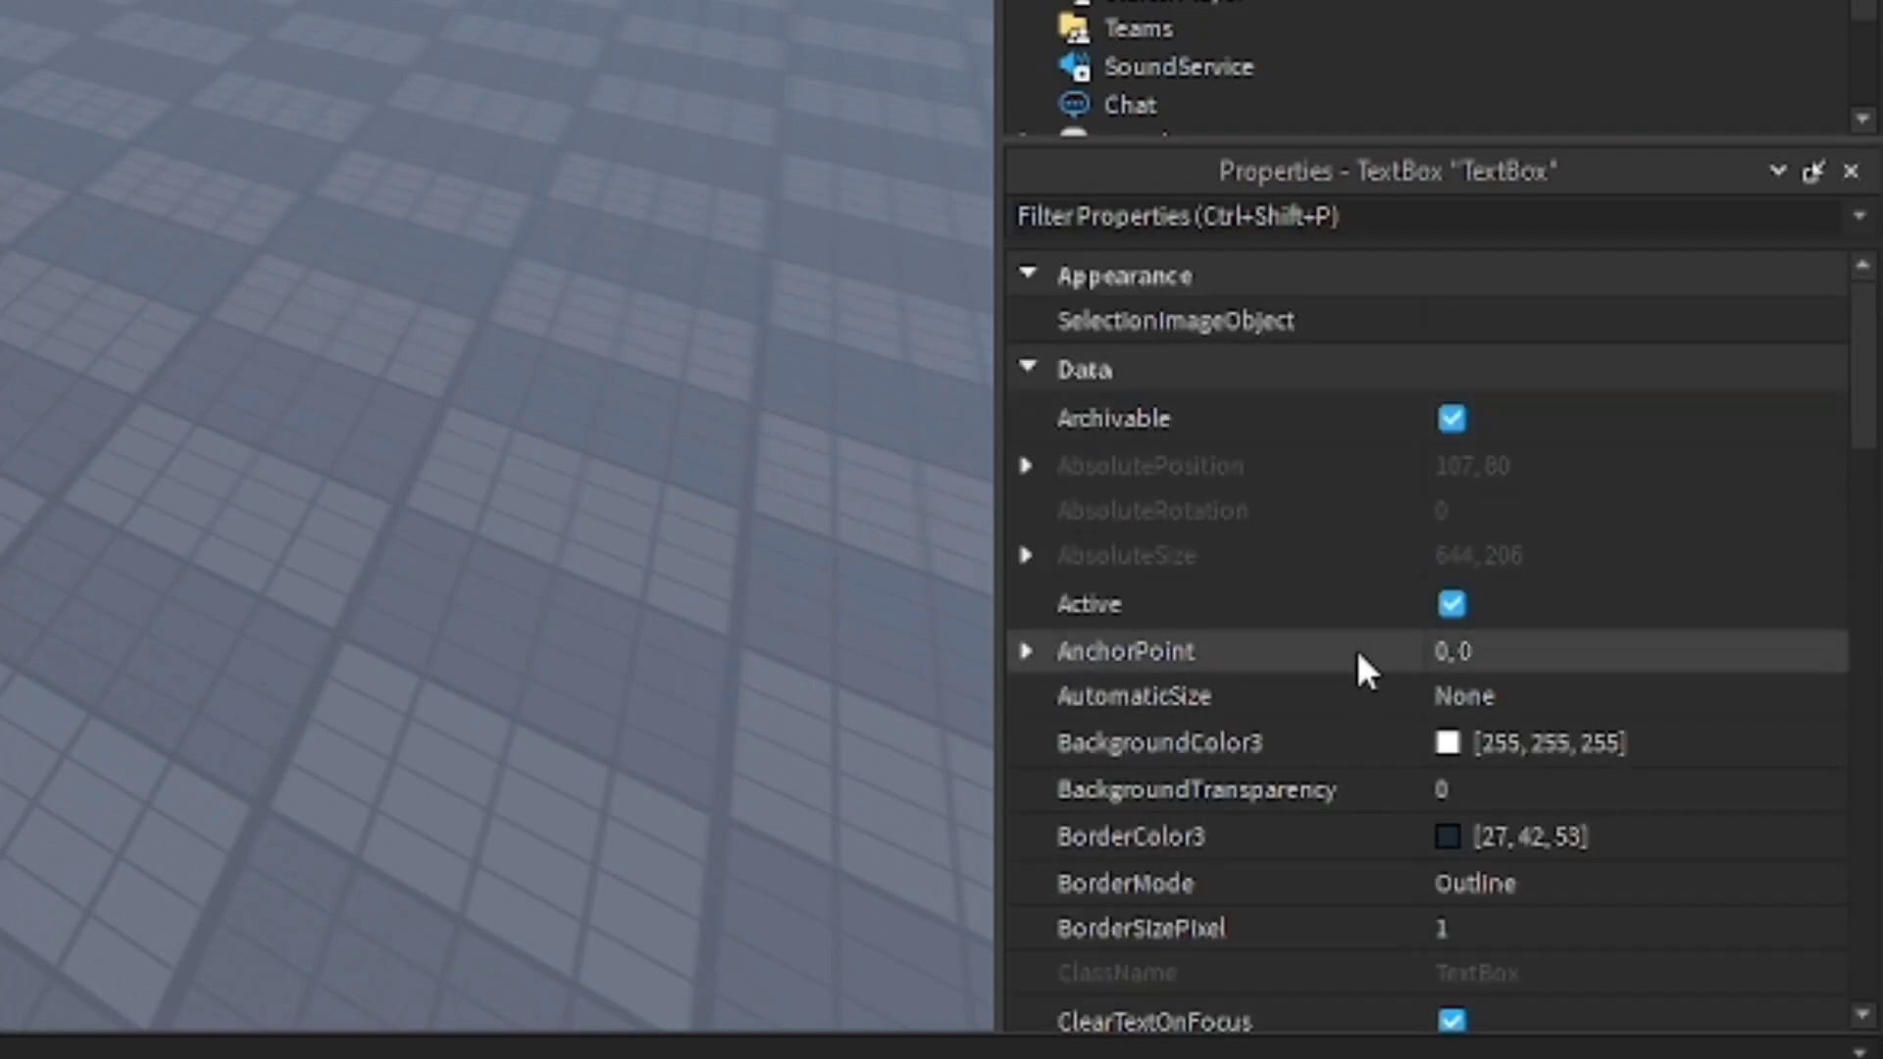
pyautogui.scroll(-1, 1638, 903)
pyautogui.scroll(-2, 1349, 912)
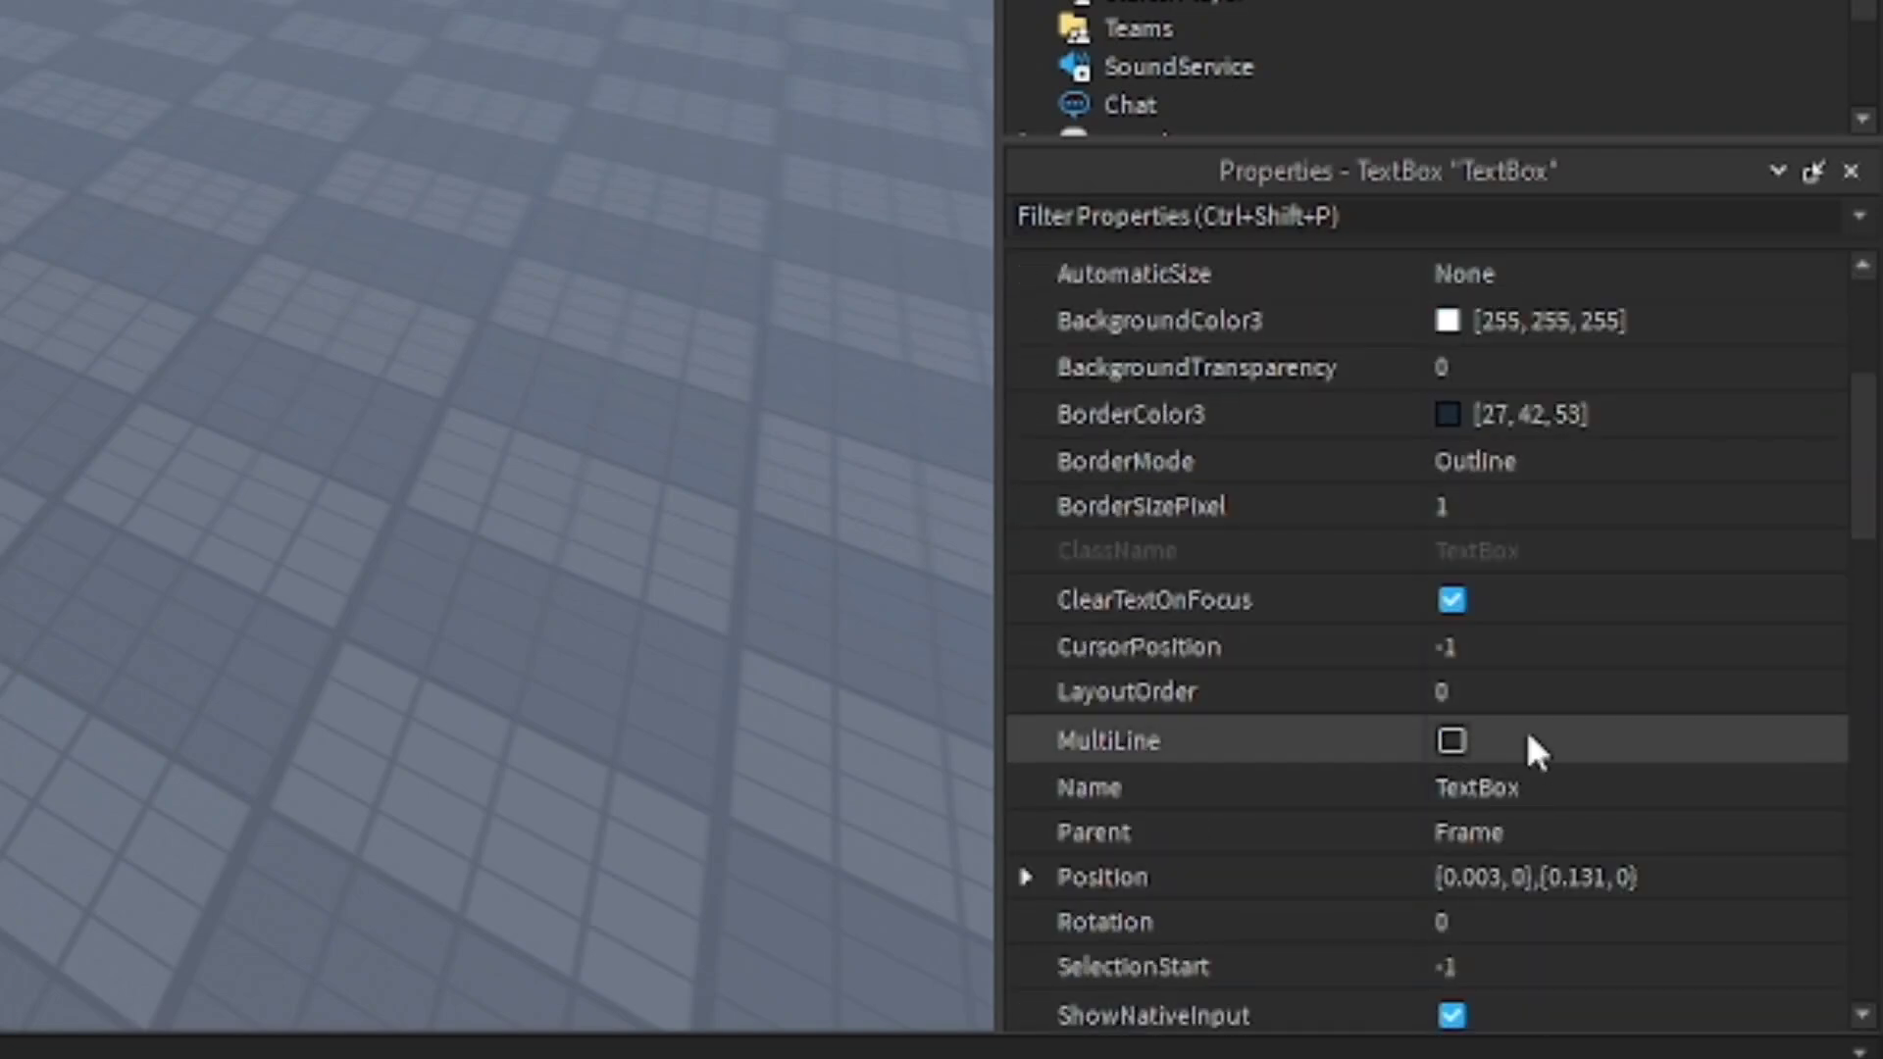
pyautogui.click(1452, 742)
pyautogui.click(1456, 790)
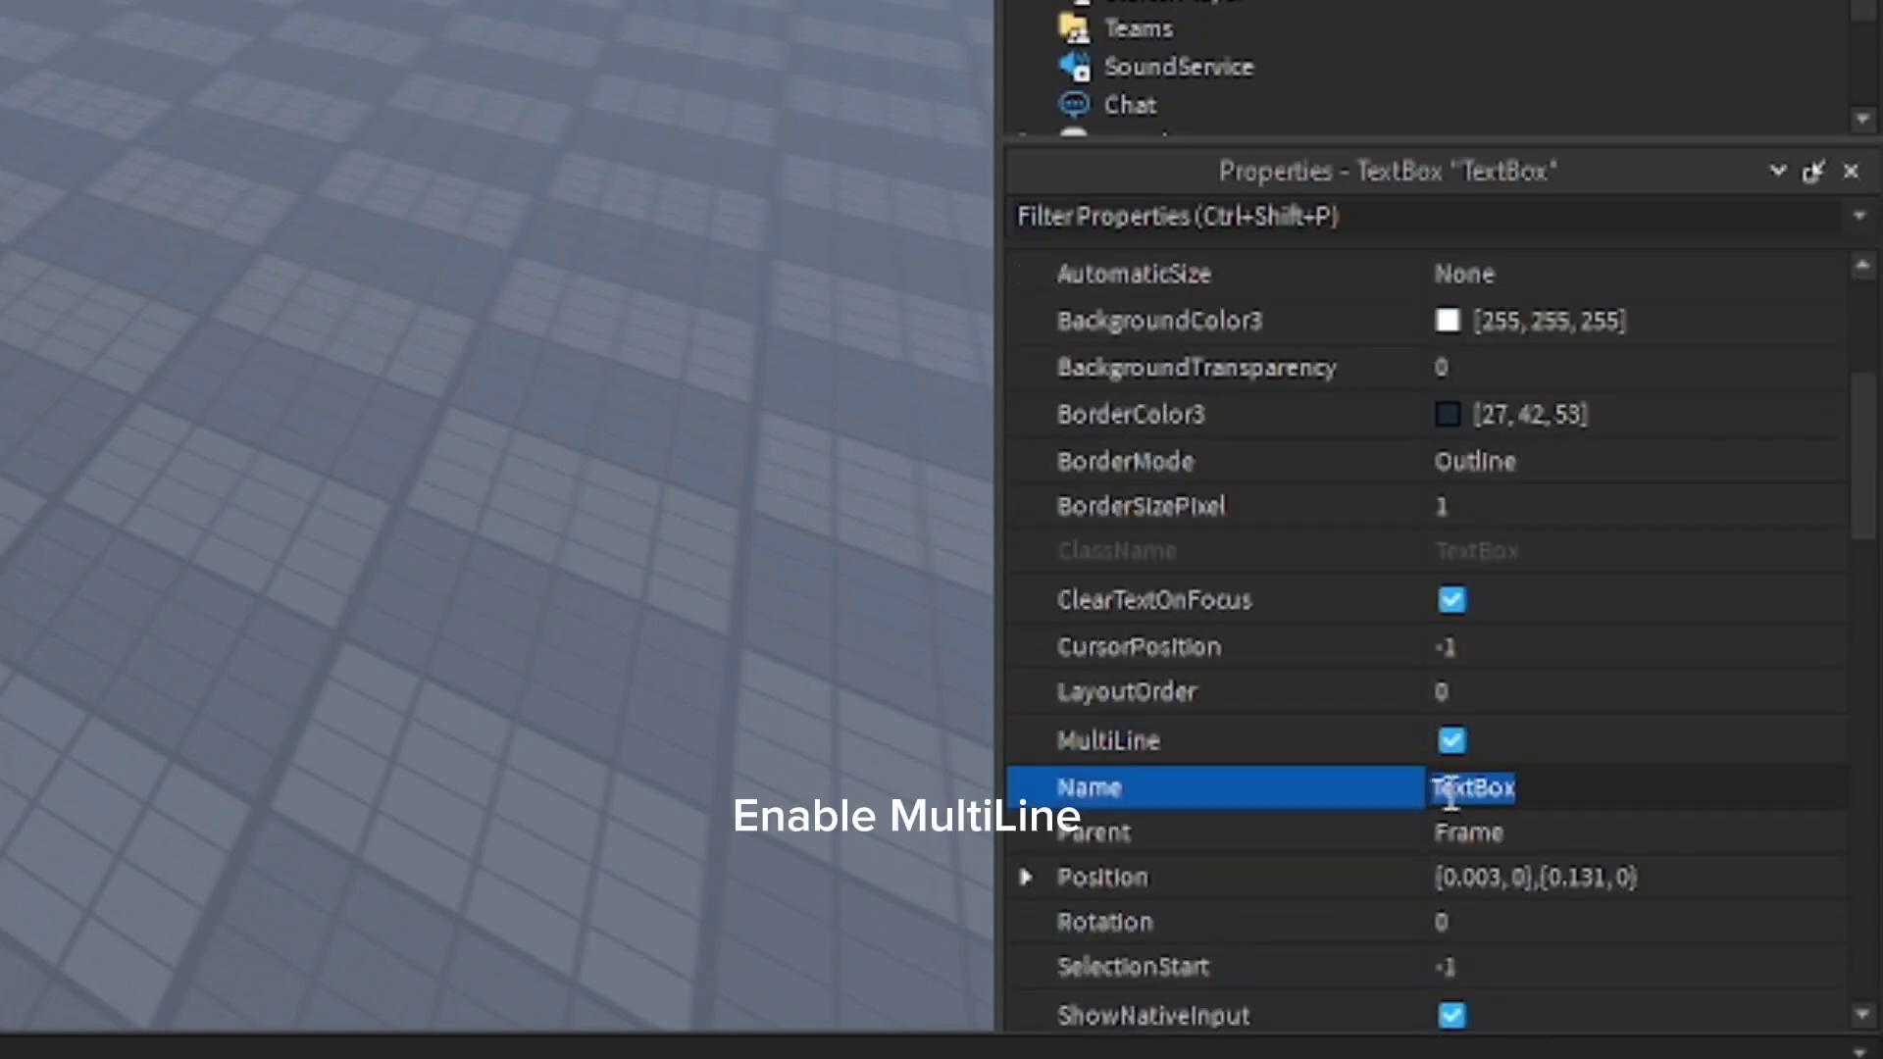
pyautogui.press('BackSpace')
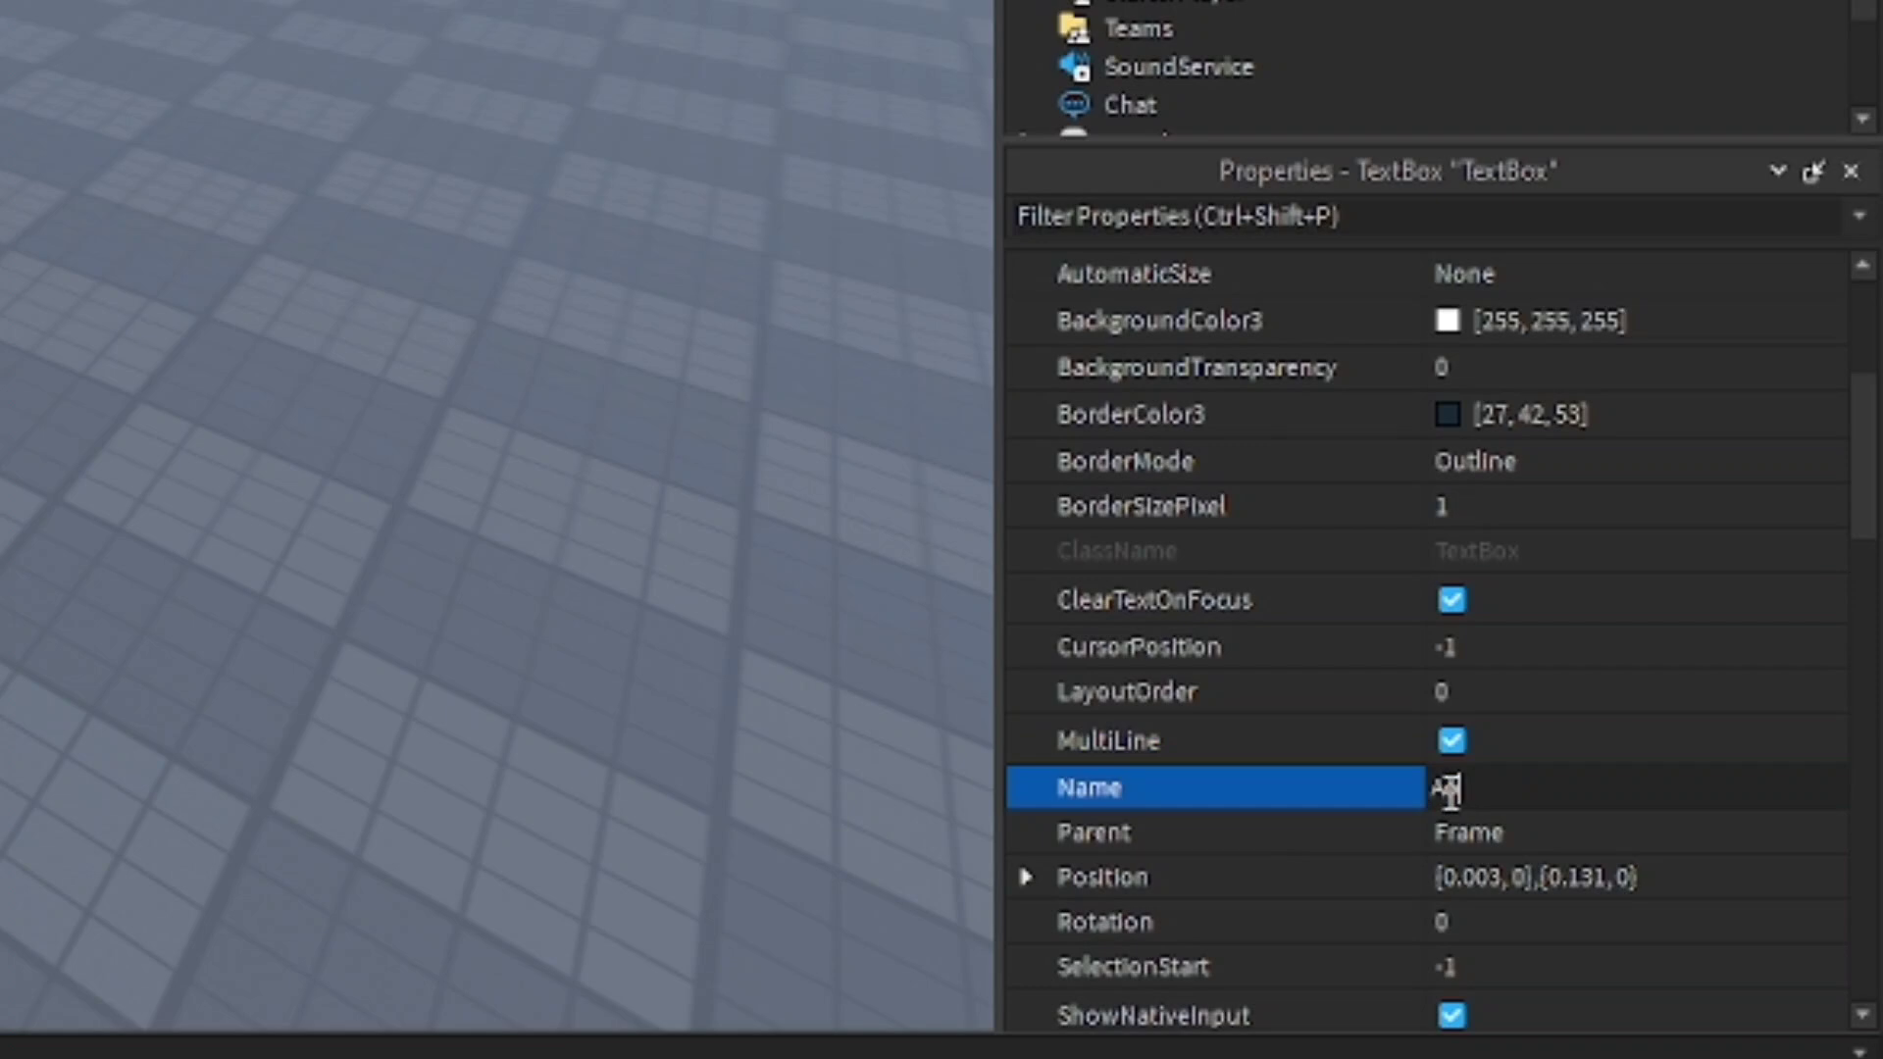
pyautogui.press('BackSpace')
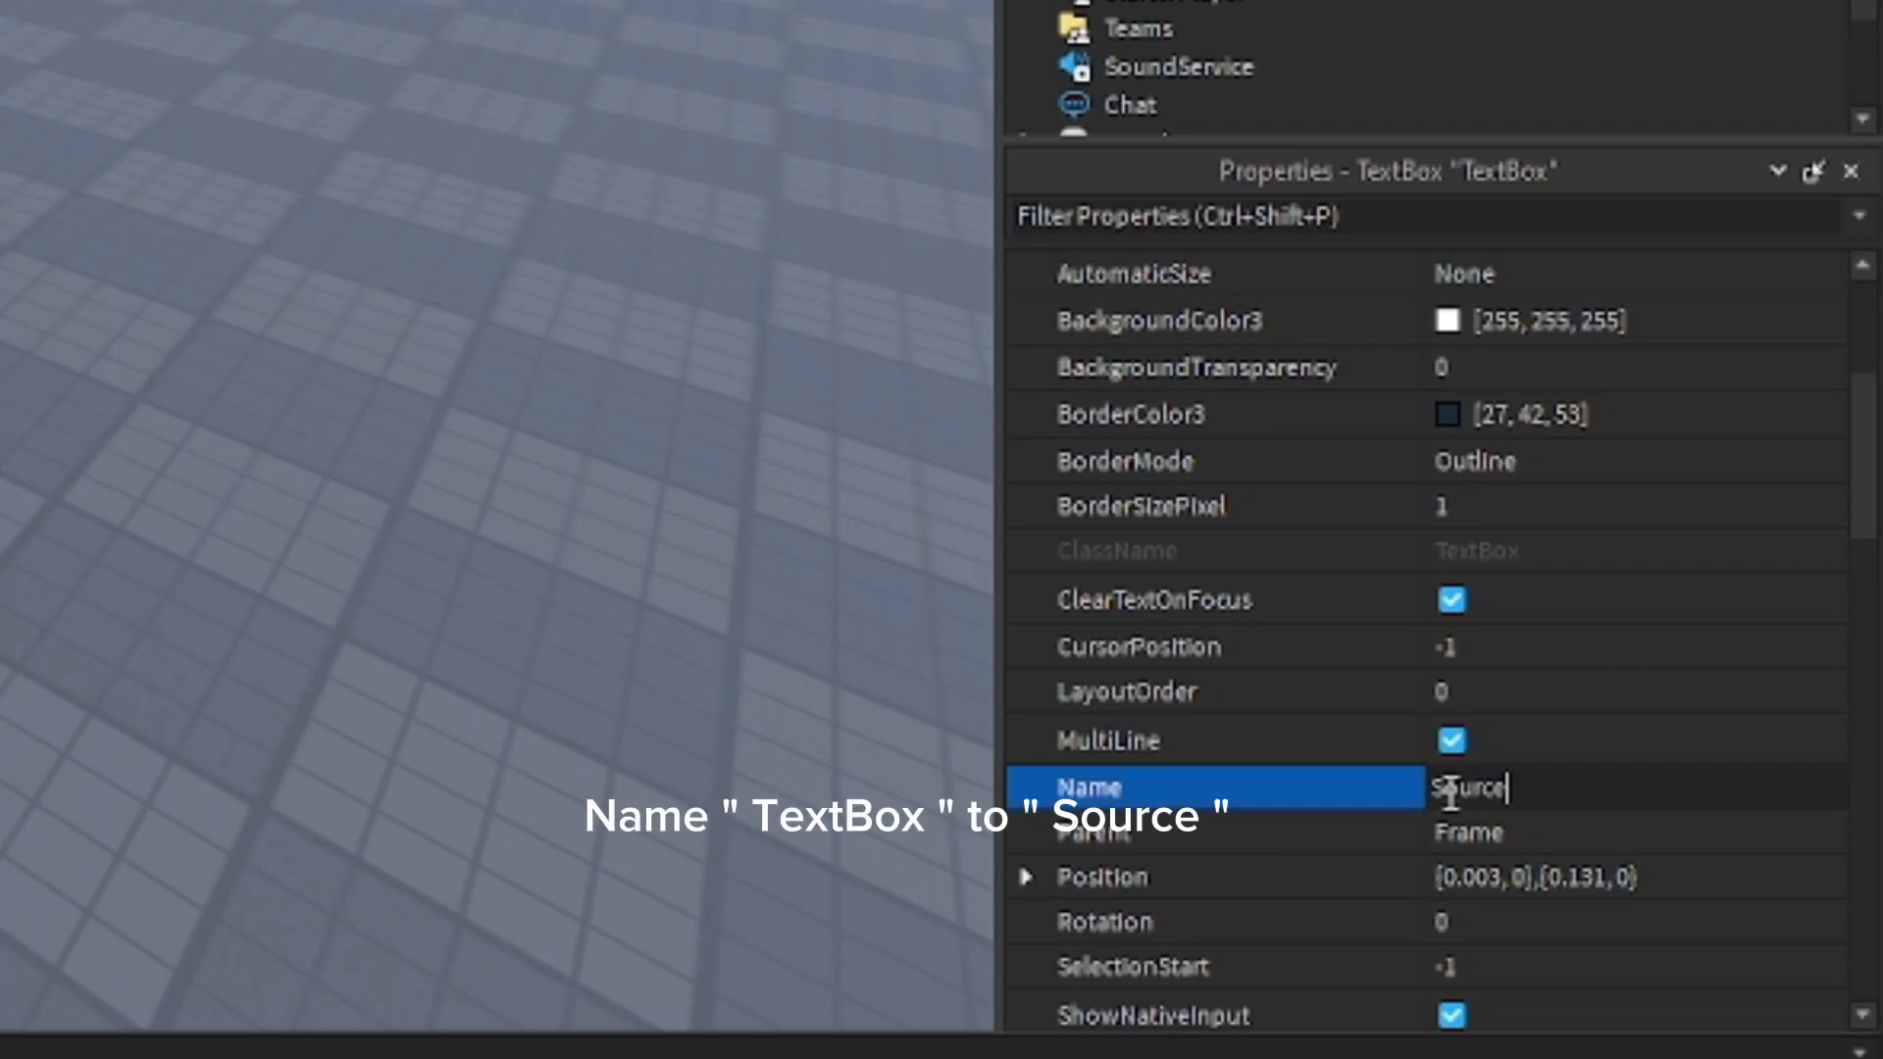
pyautogui.press('Return')
# - Set the Source text box's placeholder text to "-- Code at here"
pyautogui.scroll(-3, 1446, 790)
pyautogui.scroll(-3, 1413, 785)
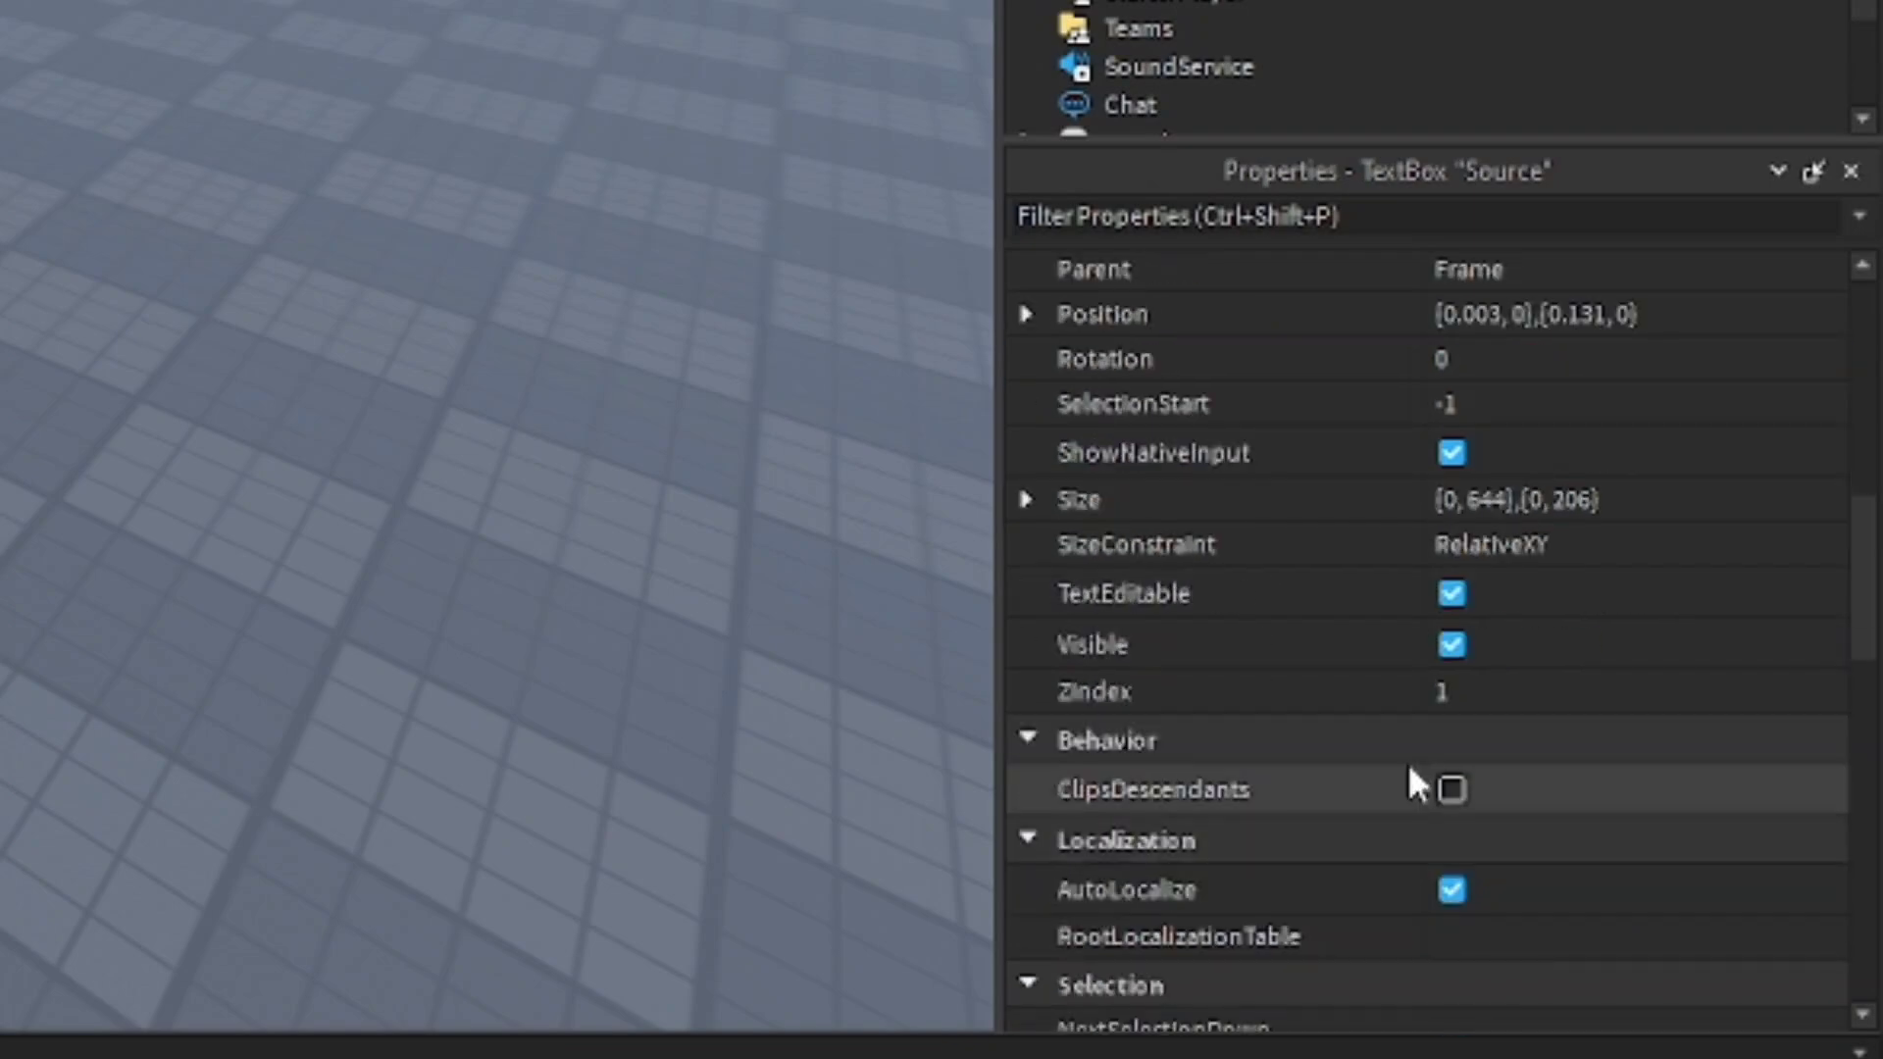
pyautogui.scroll(-8, 1412, 785)
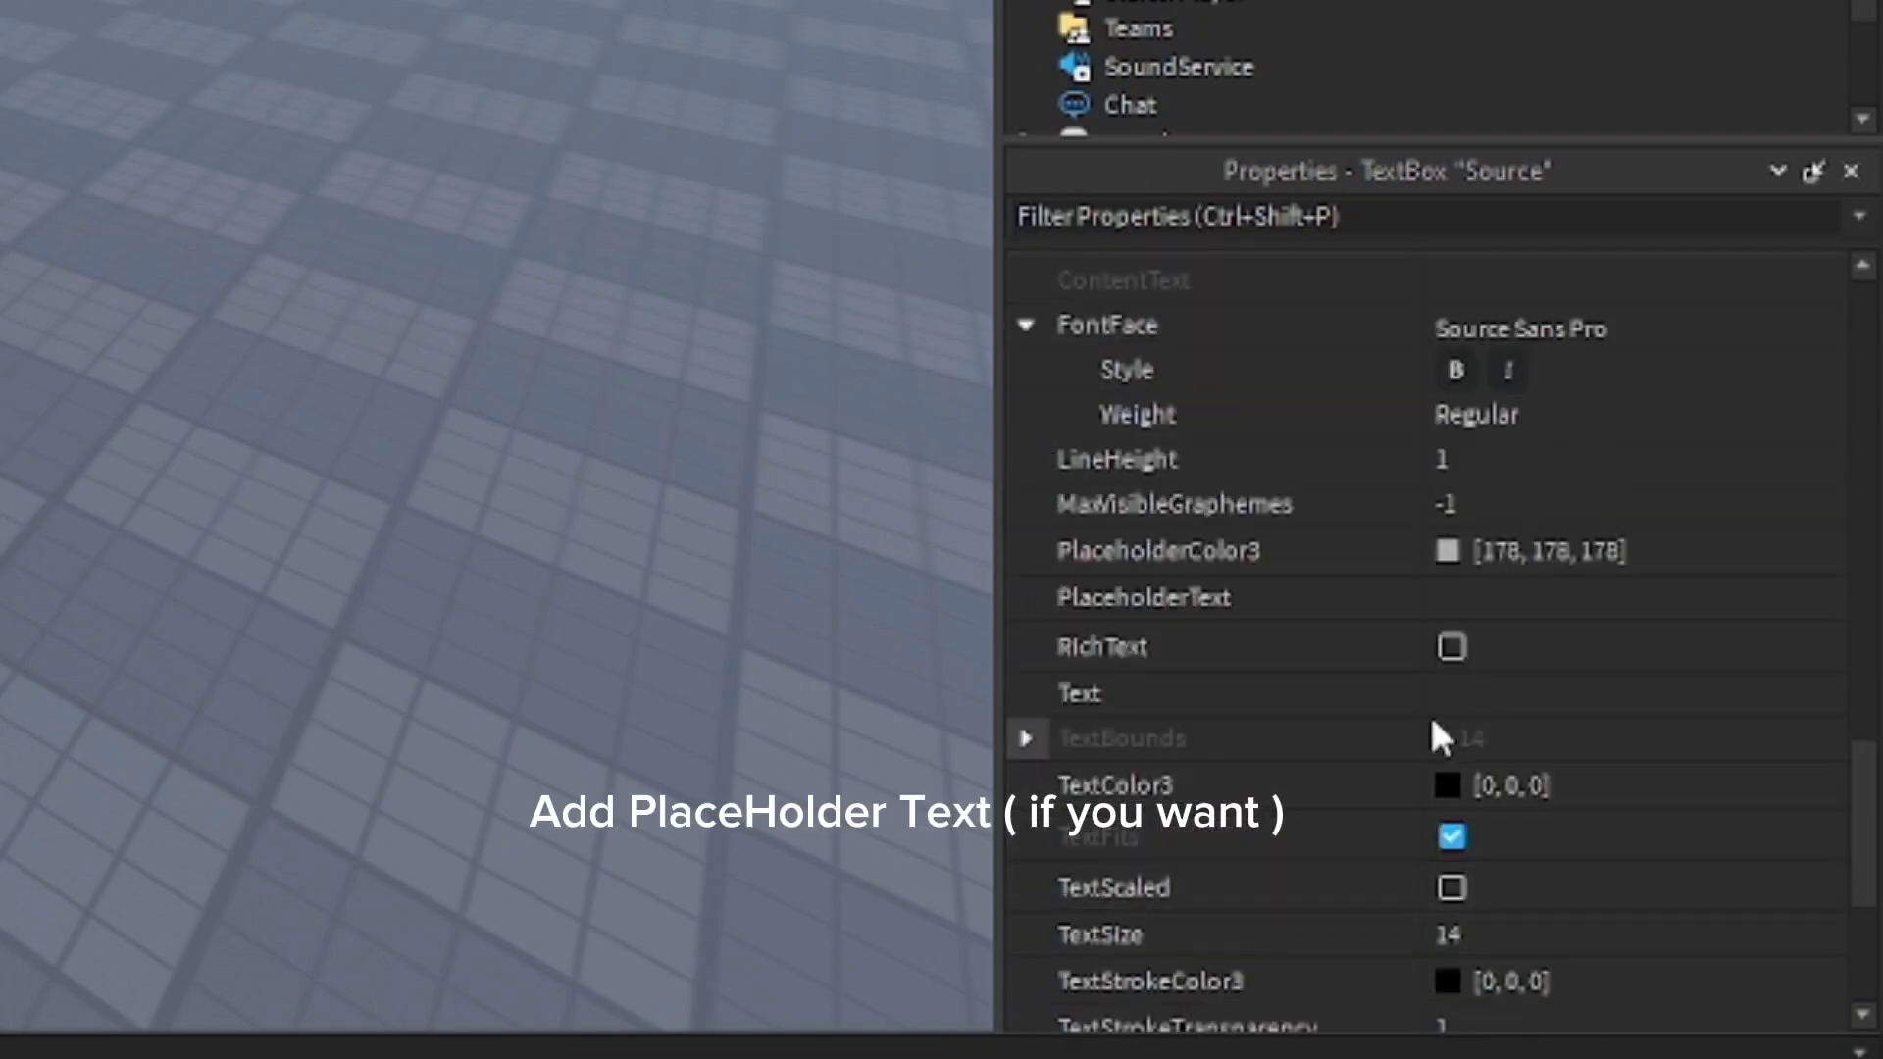
pyautogui.click(1478, 593)
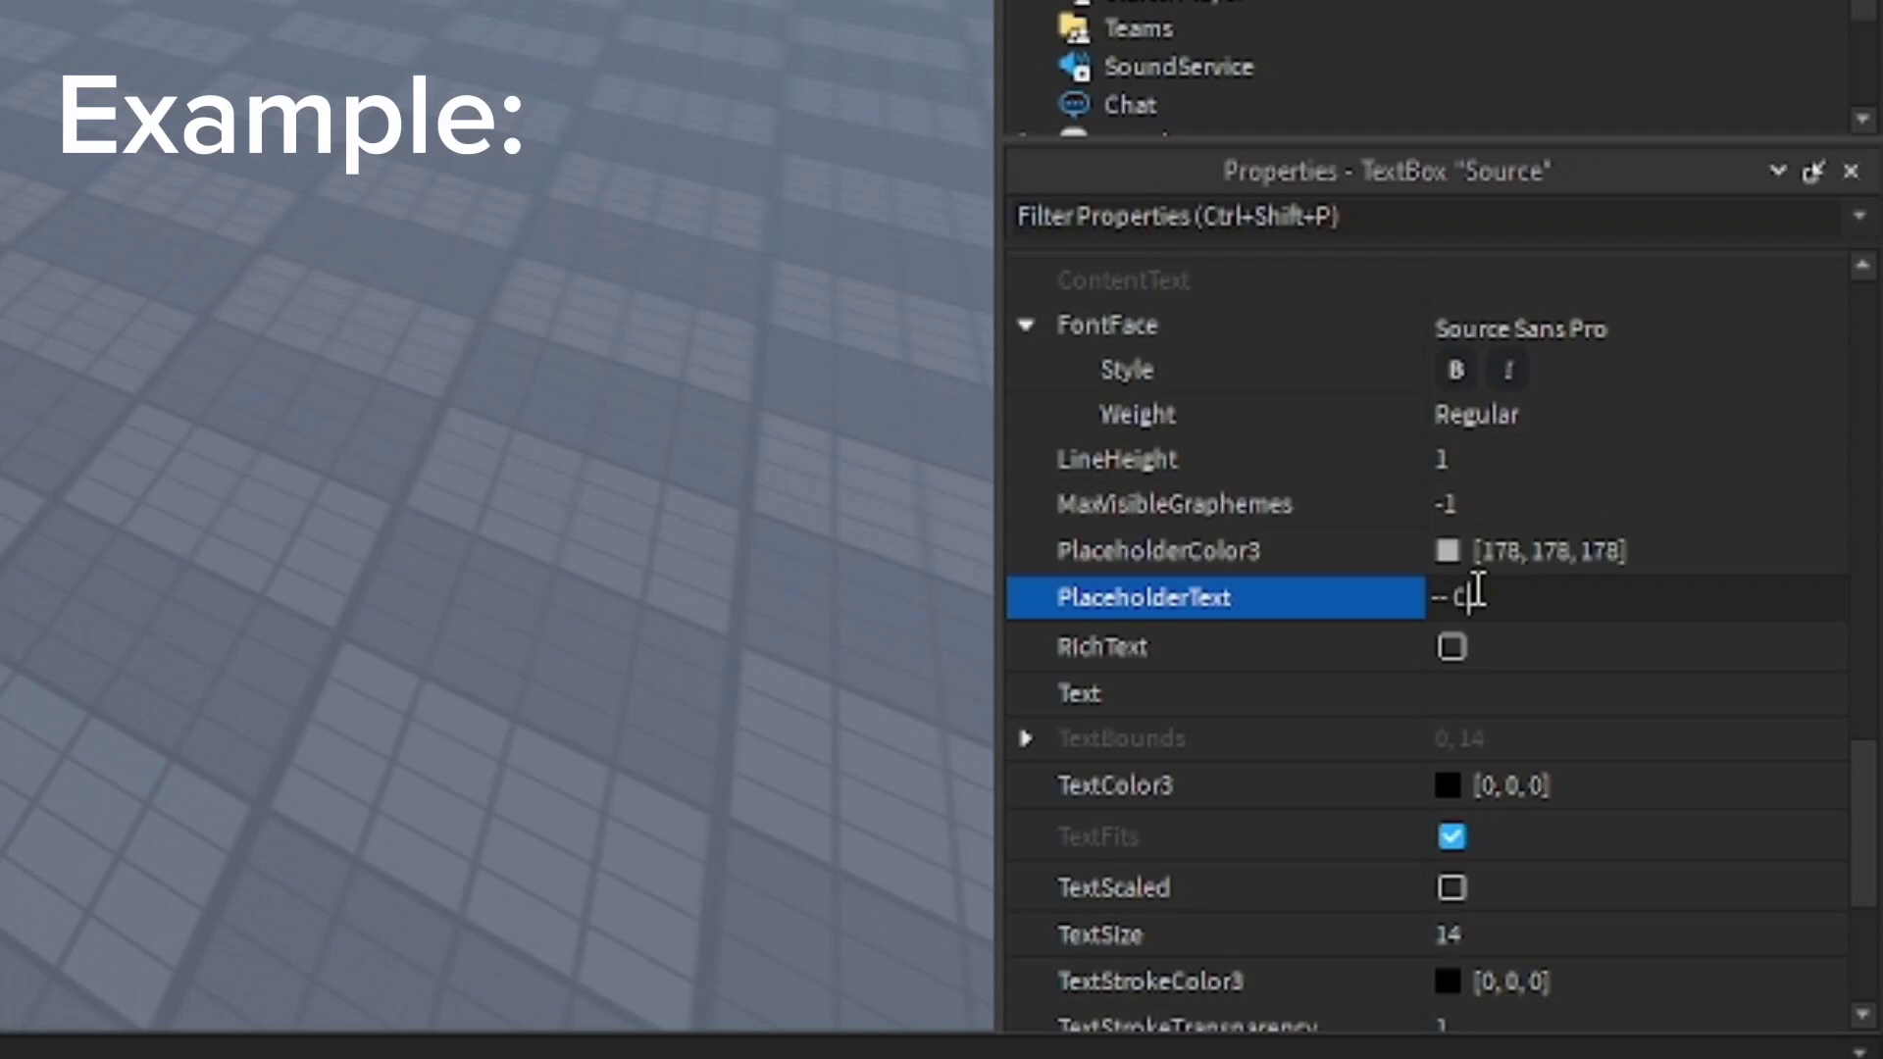
pyautogui.write('-- Code at here')
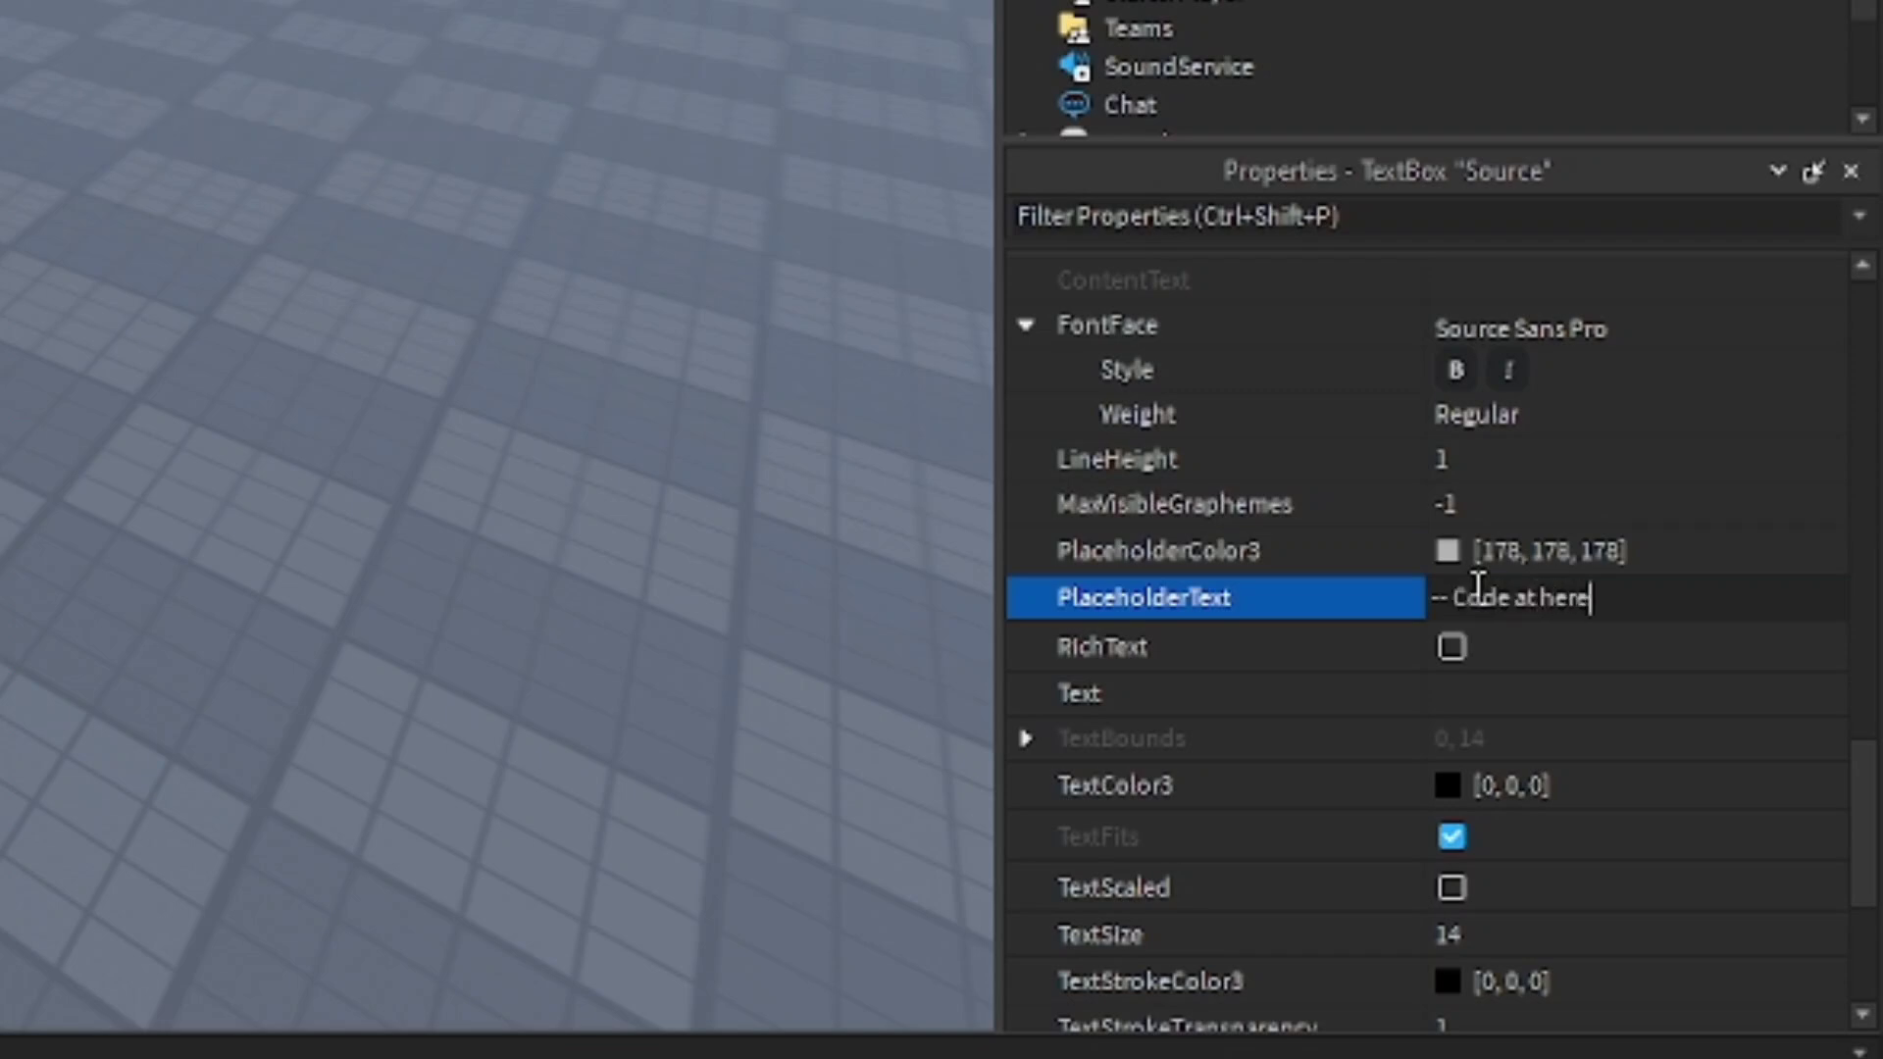
pyautogui.press('Return')
# - Set the Source text box's text color to white [255, 255, 255]
pyautogui.scroll(-1, 1569, 726)
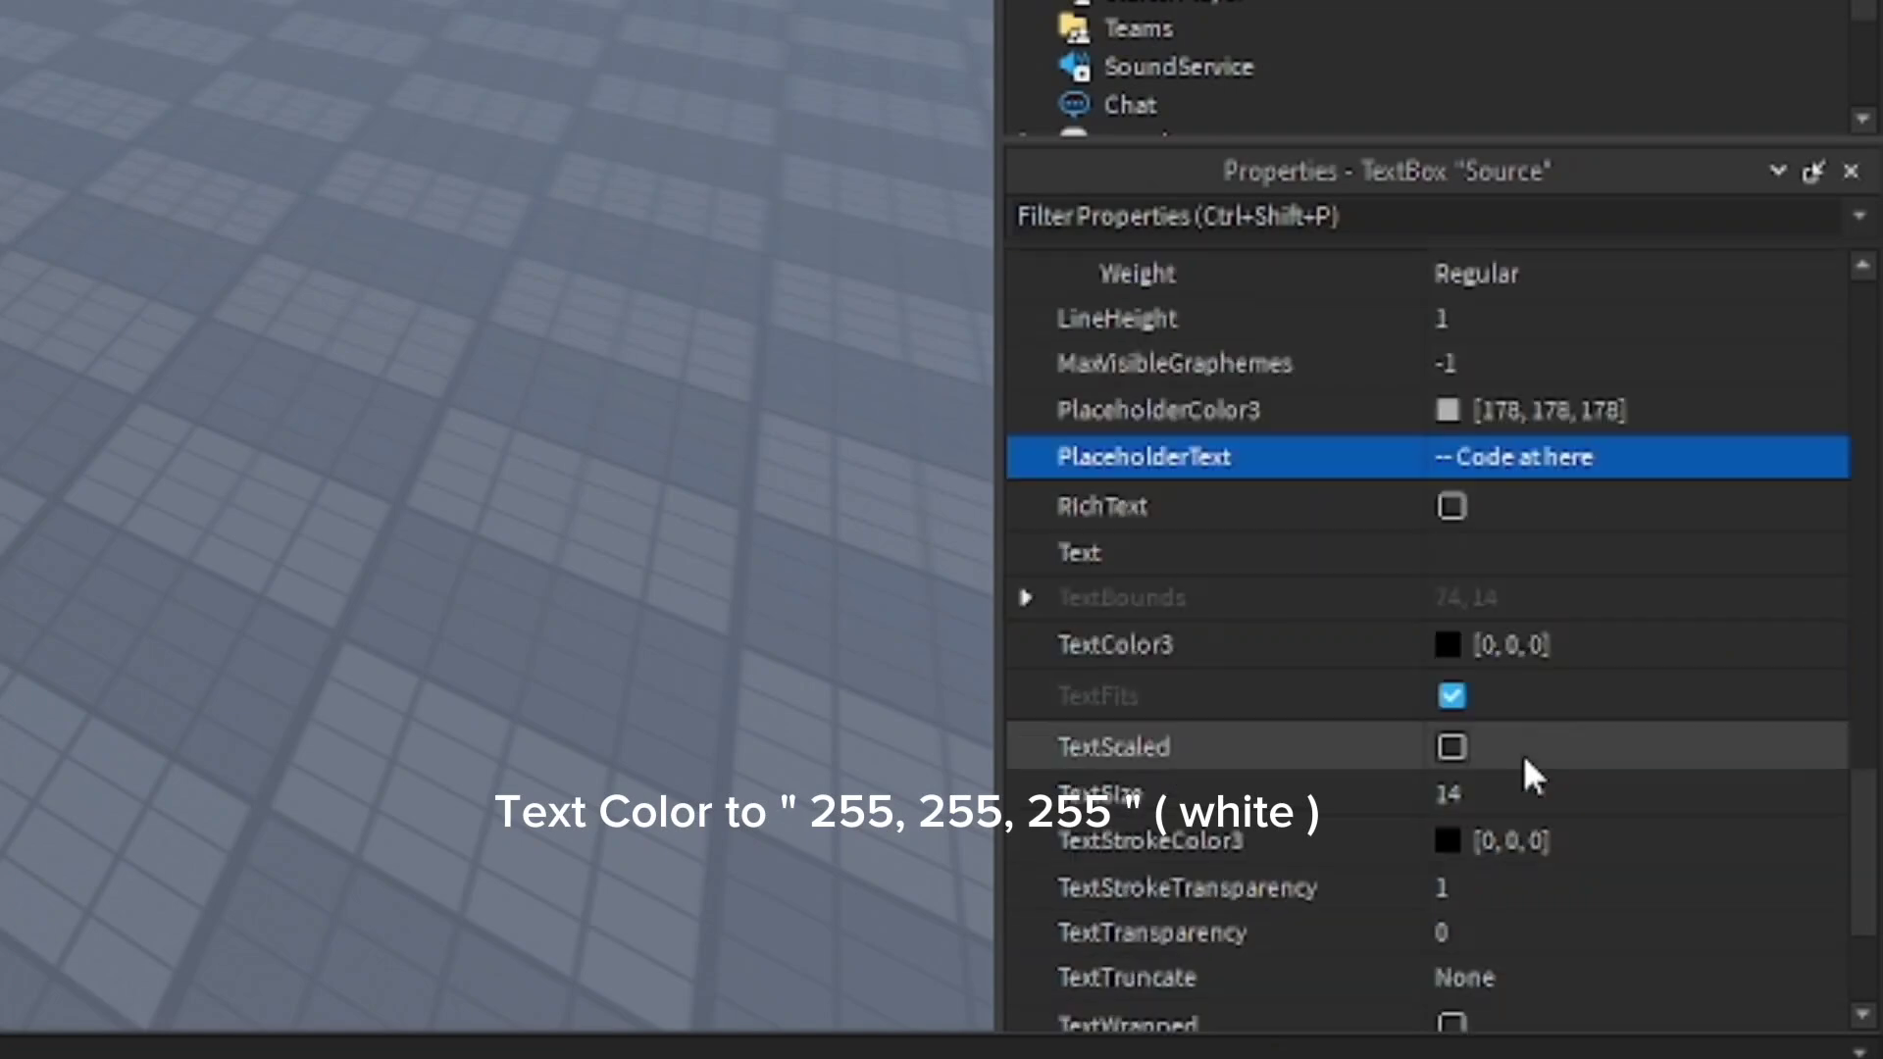
pyautogui.scroll(-1, 1525, 760)
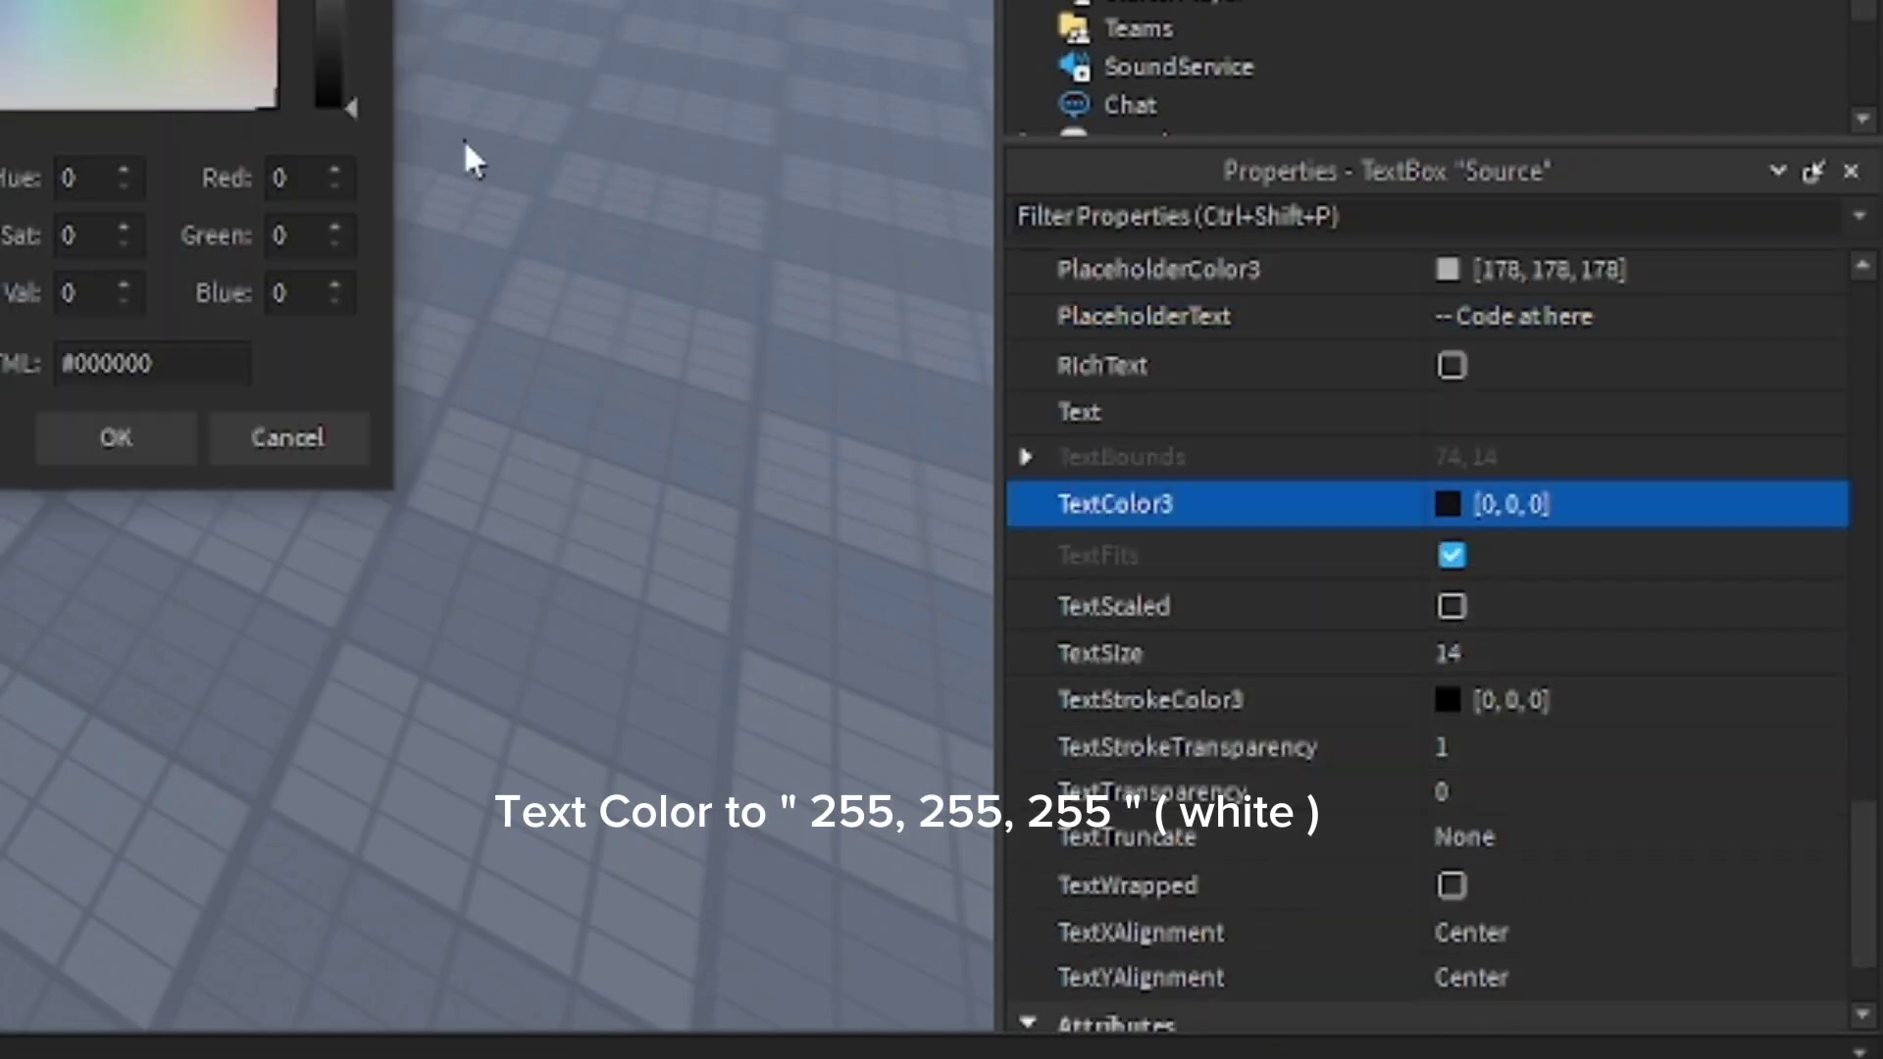
pyautogui.moveTo(344, 20); pyautogui.dragTo(338, 2)
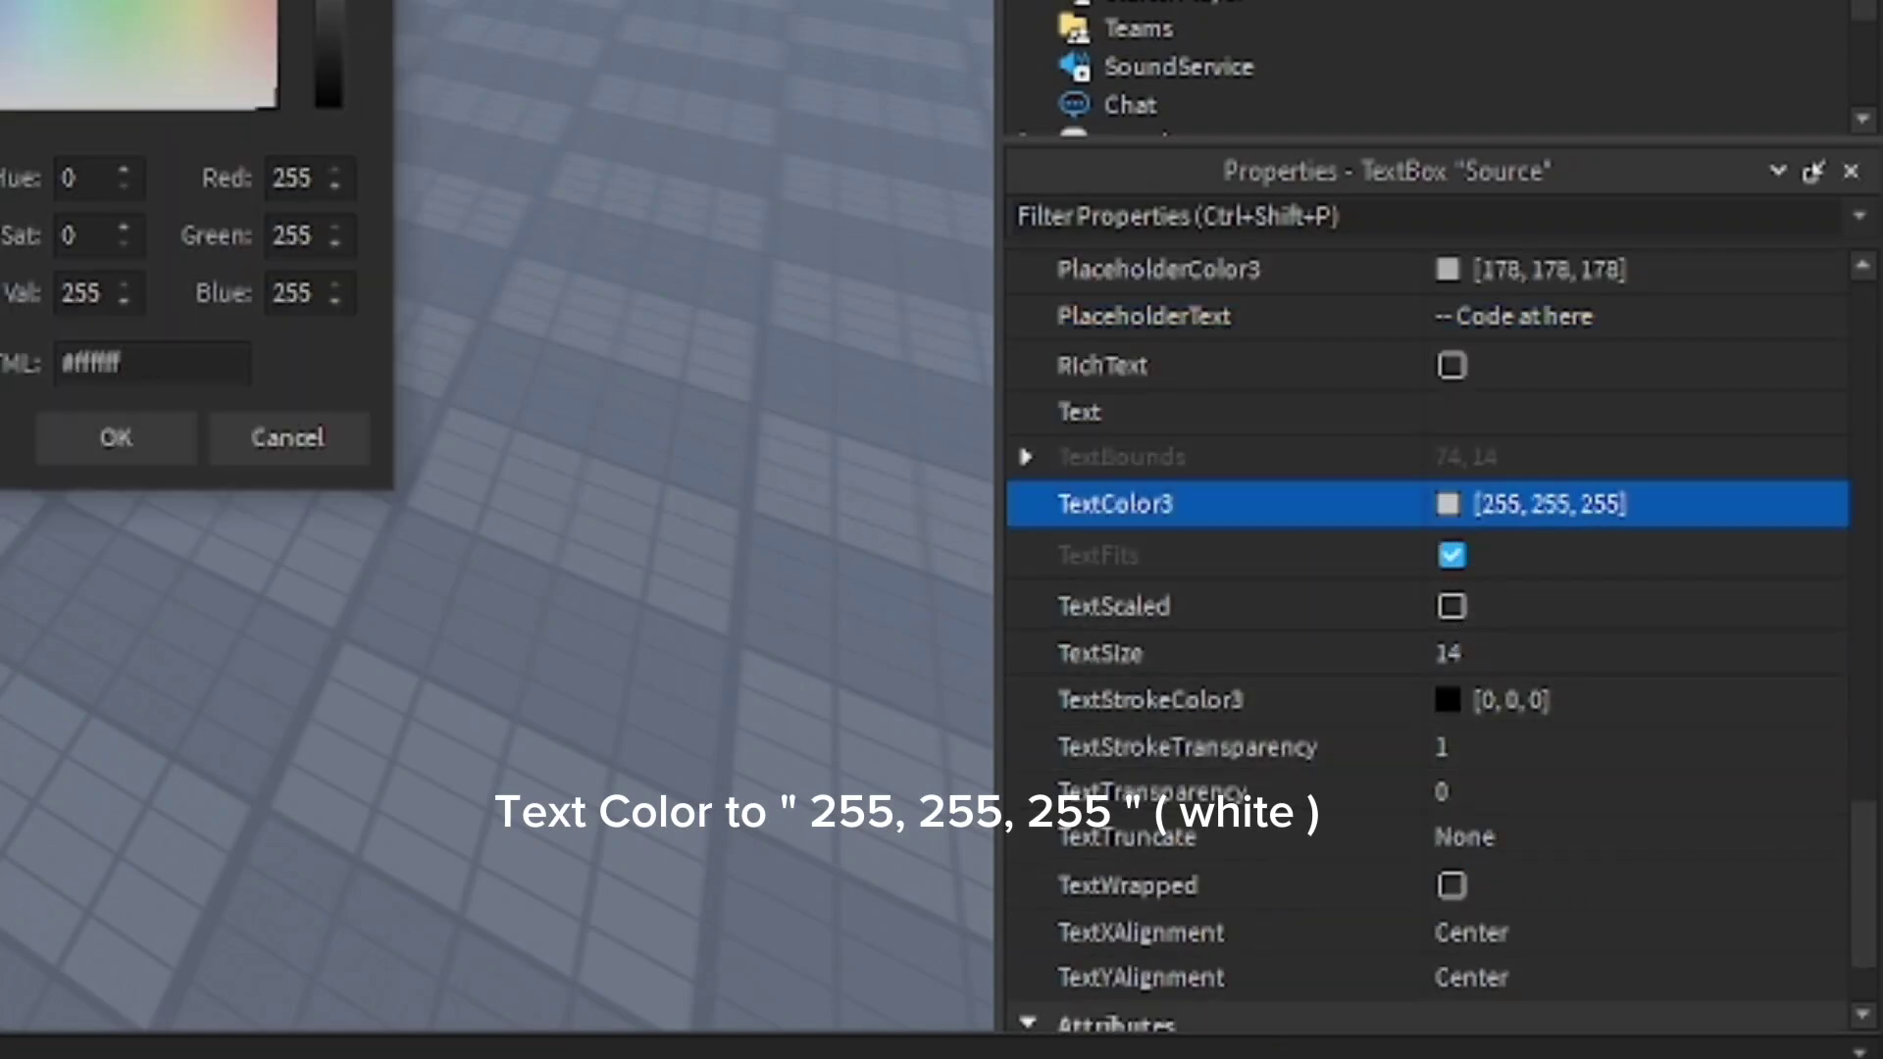
pyautogui.click(117, 447)
# - Align the Source text box's text with TextXAlignment Left and TextYAlignment Top
pyautogui.scroll(-3, 1351, 614)
pyautogui.click(1493, 770)
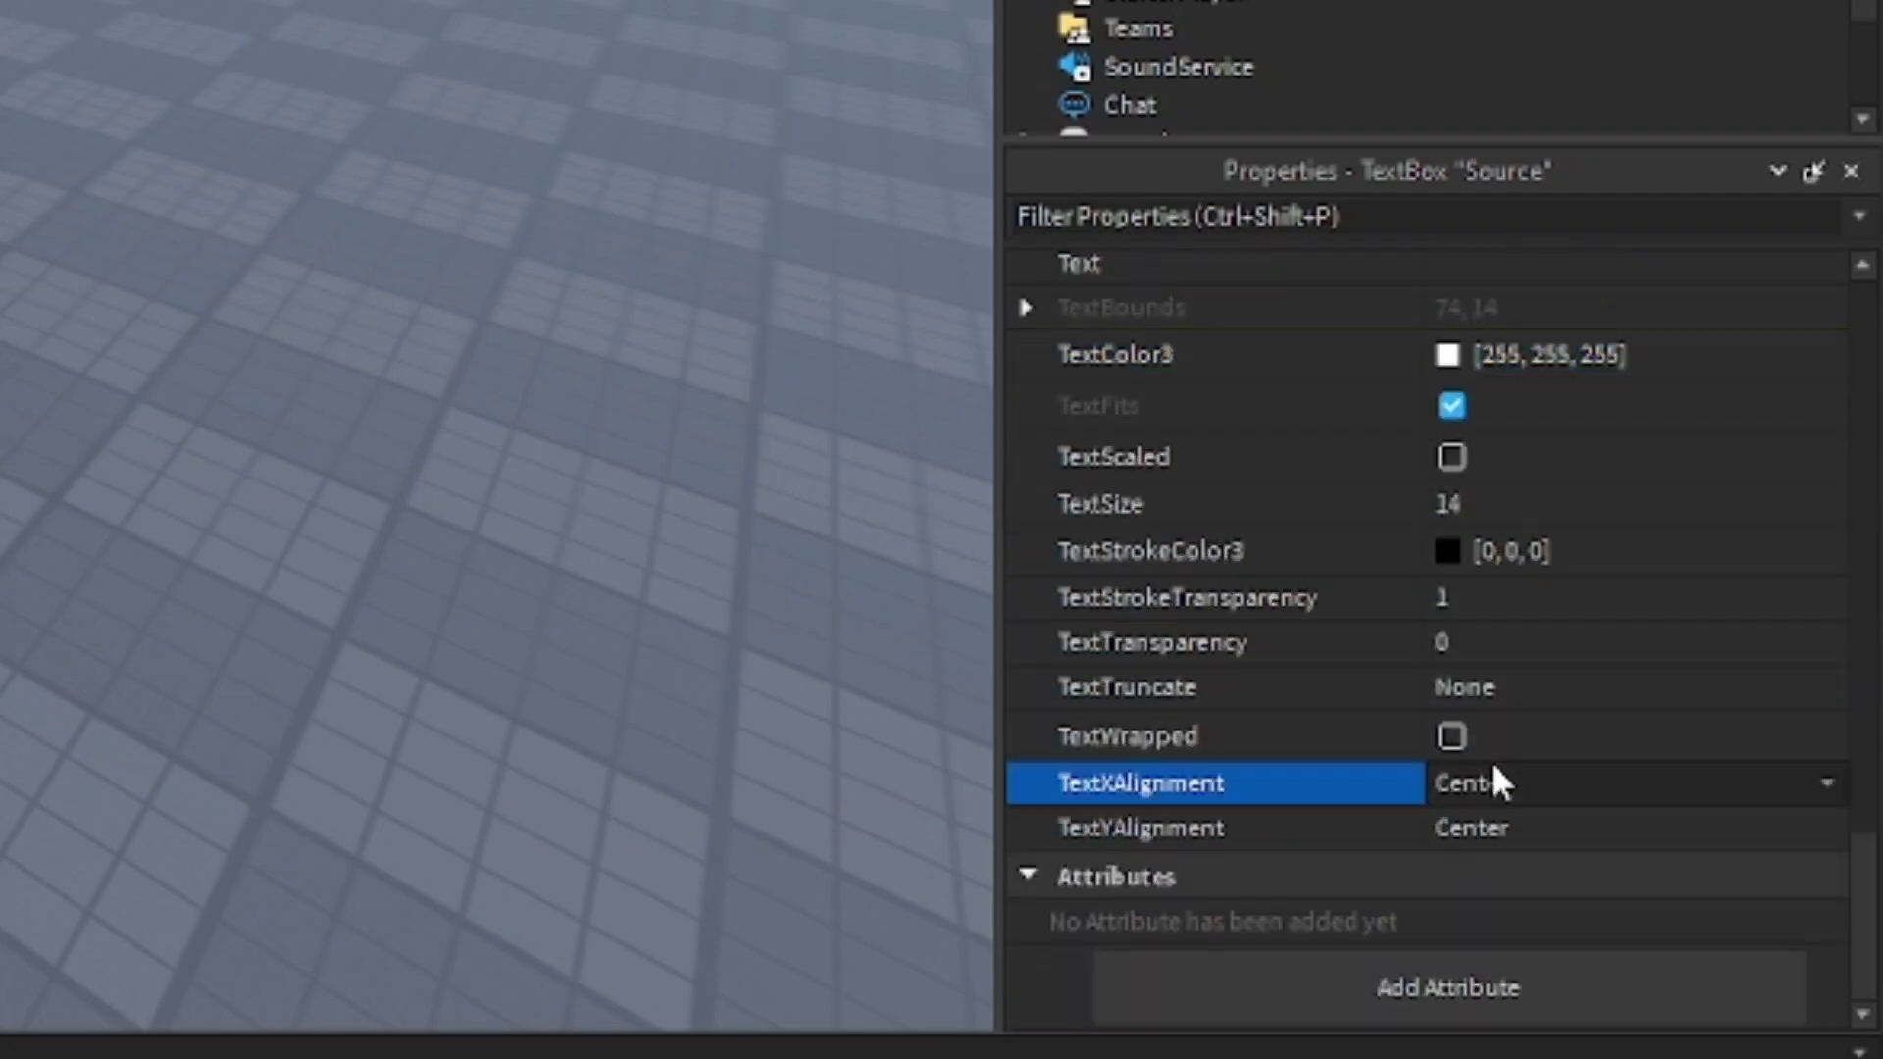
pyautogui.click(1494, 768)
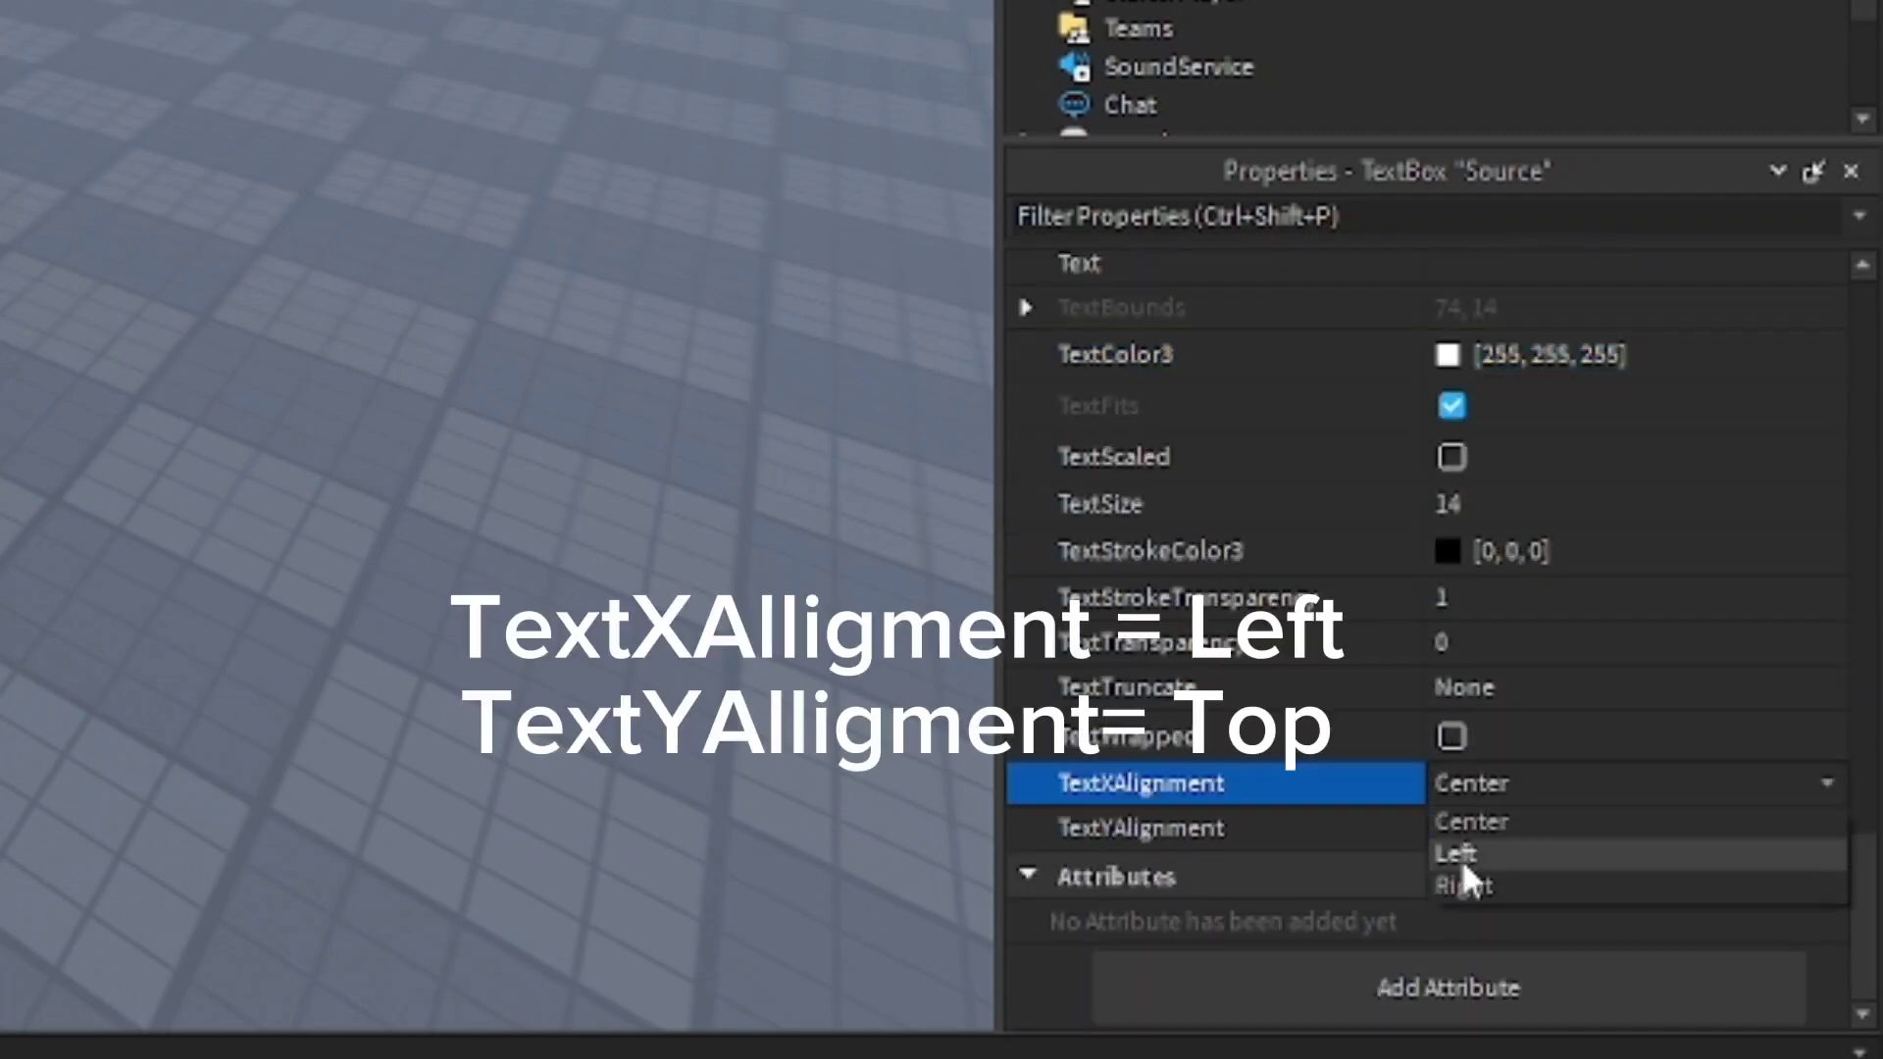
pyautogui.click(1462, 859)
pyautogui.click(1461, 796)
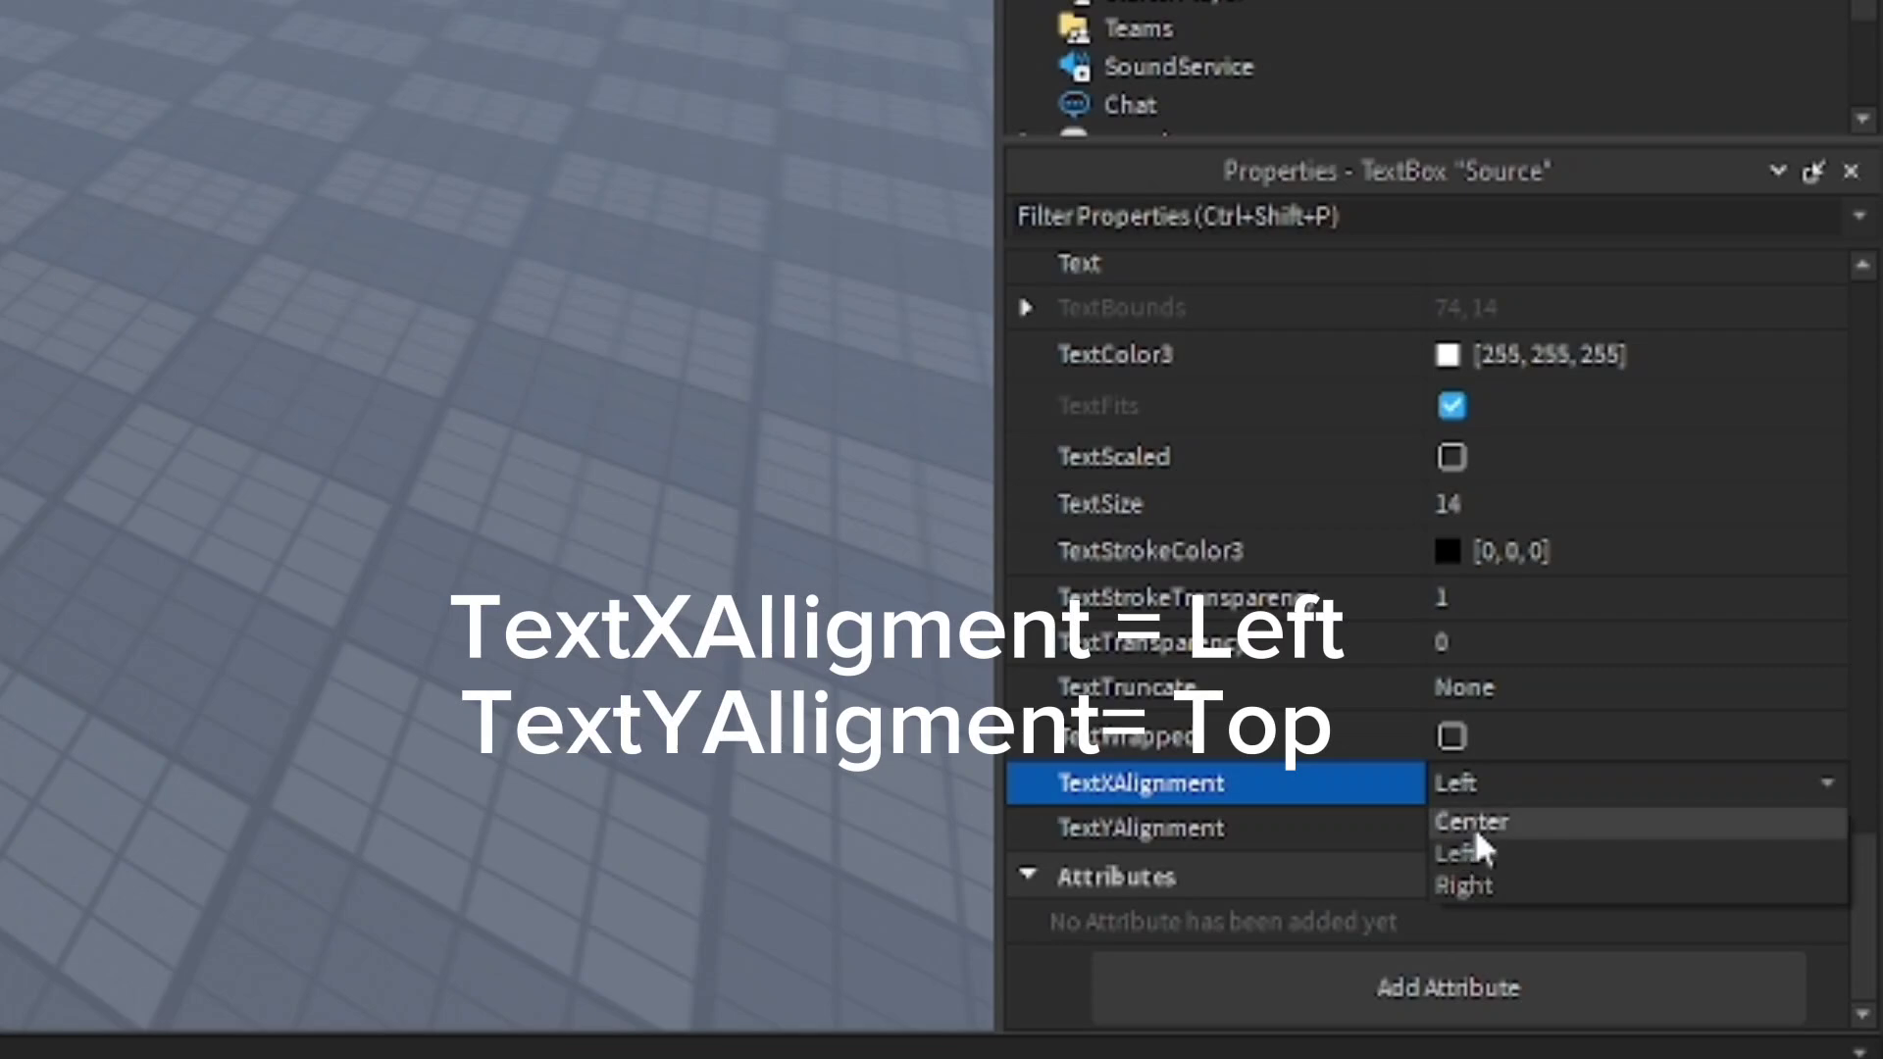
pyautogui.click(1453, 827)
pyautogui.click(1454, 826)
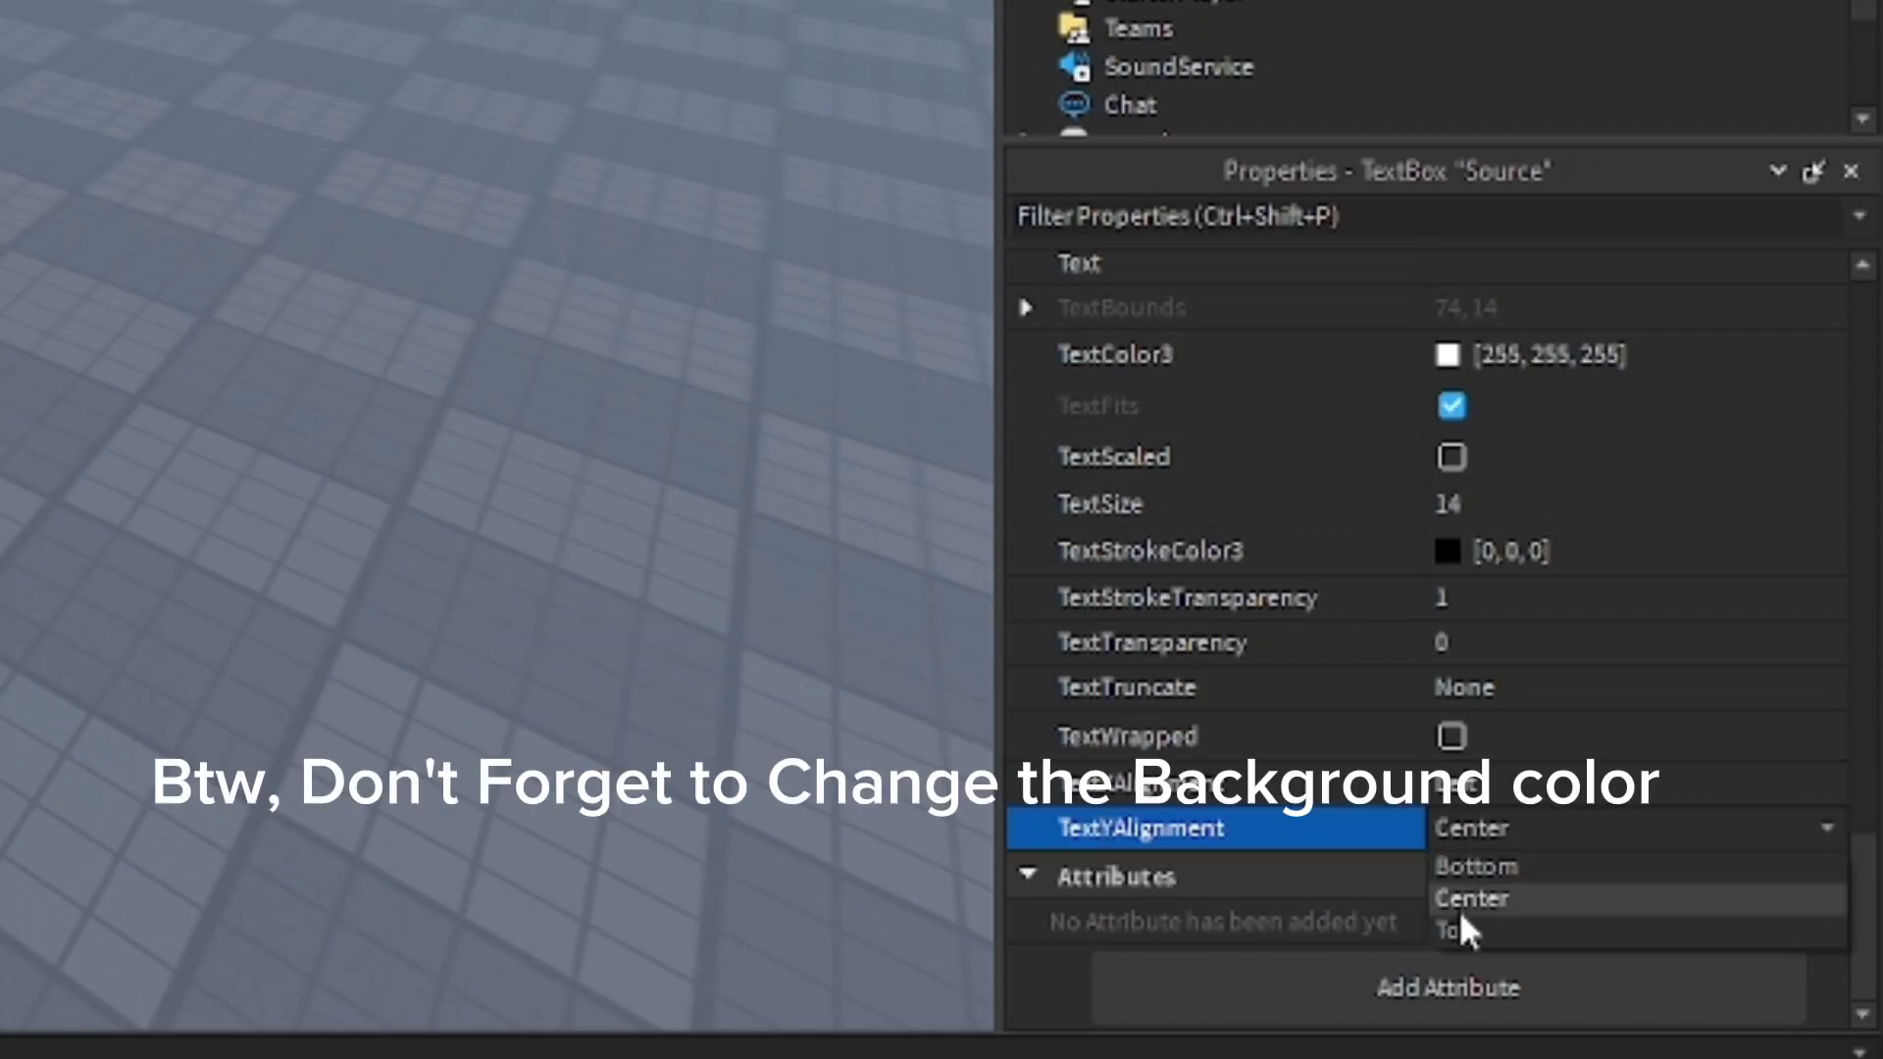
pyautogui.click(1457, 930)
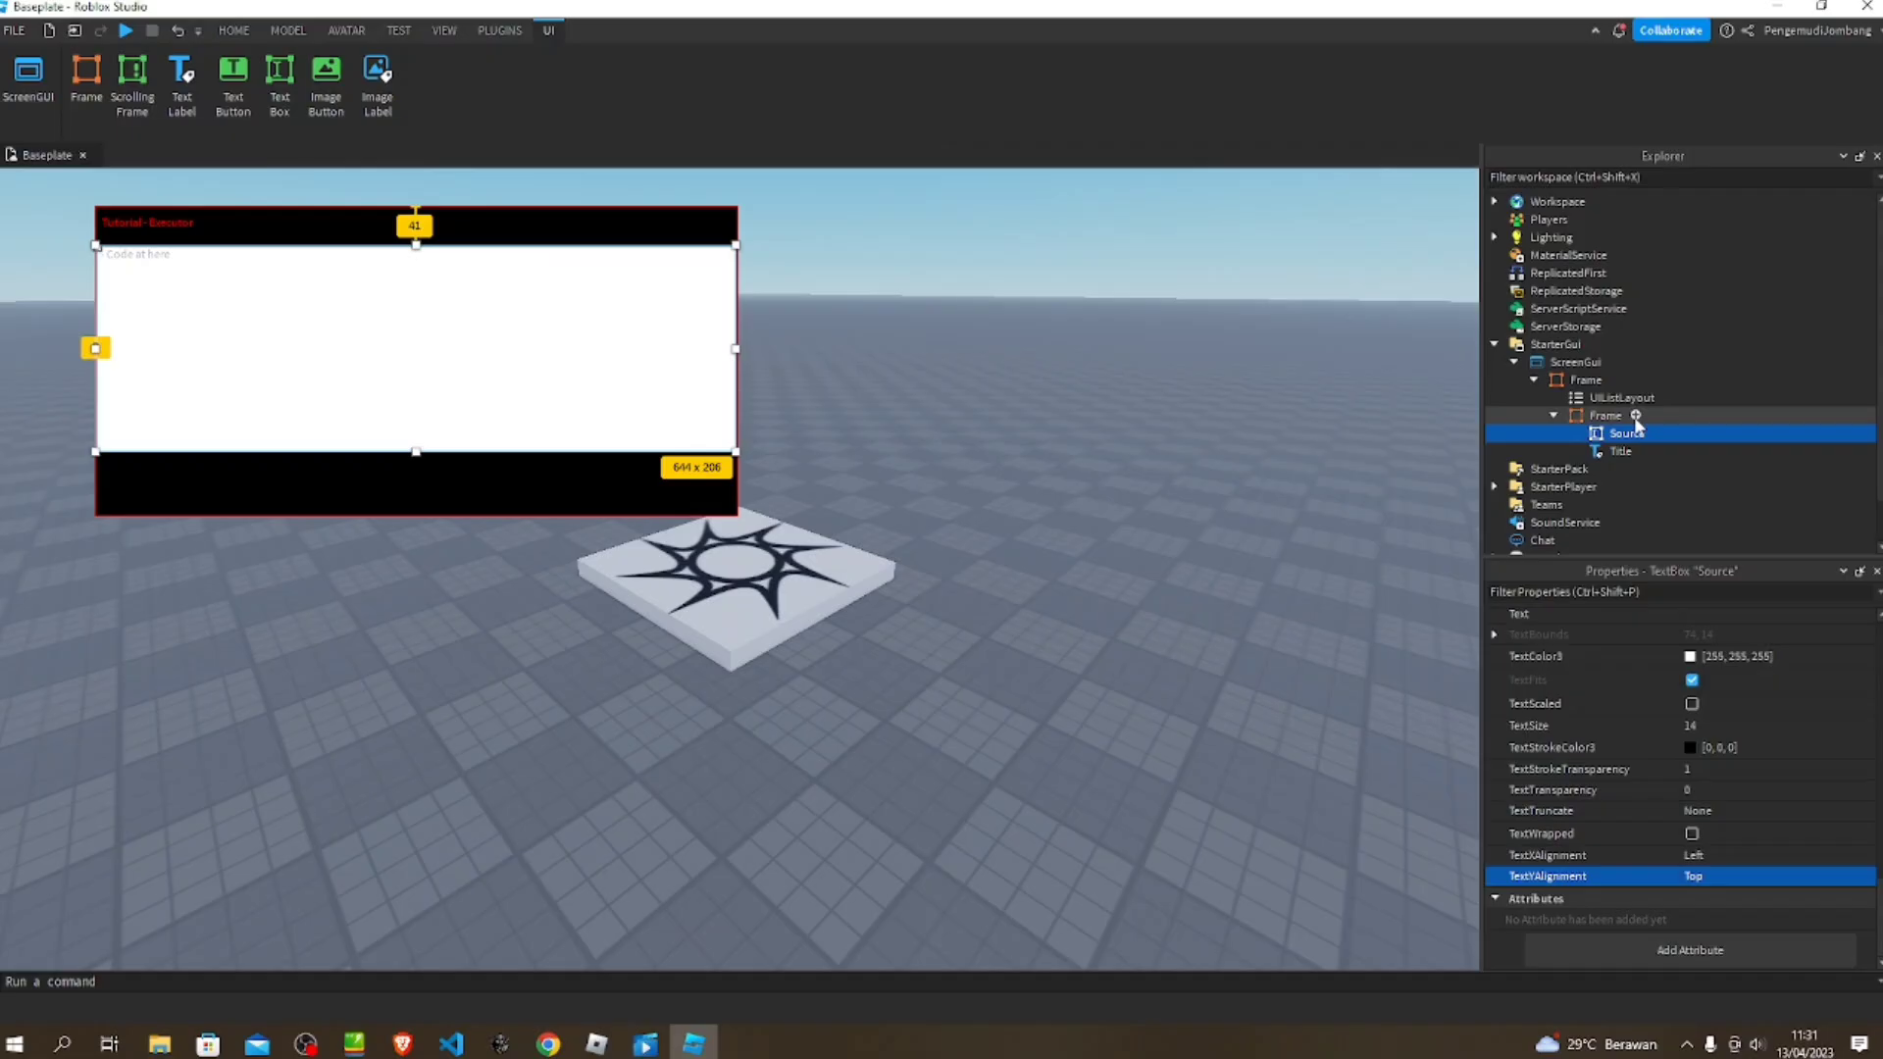
# - Try to add a corner object to the Source text box by searching for "corner"
pyautogui.click(1639, 416)
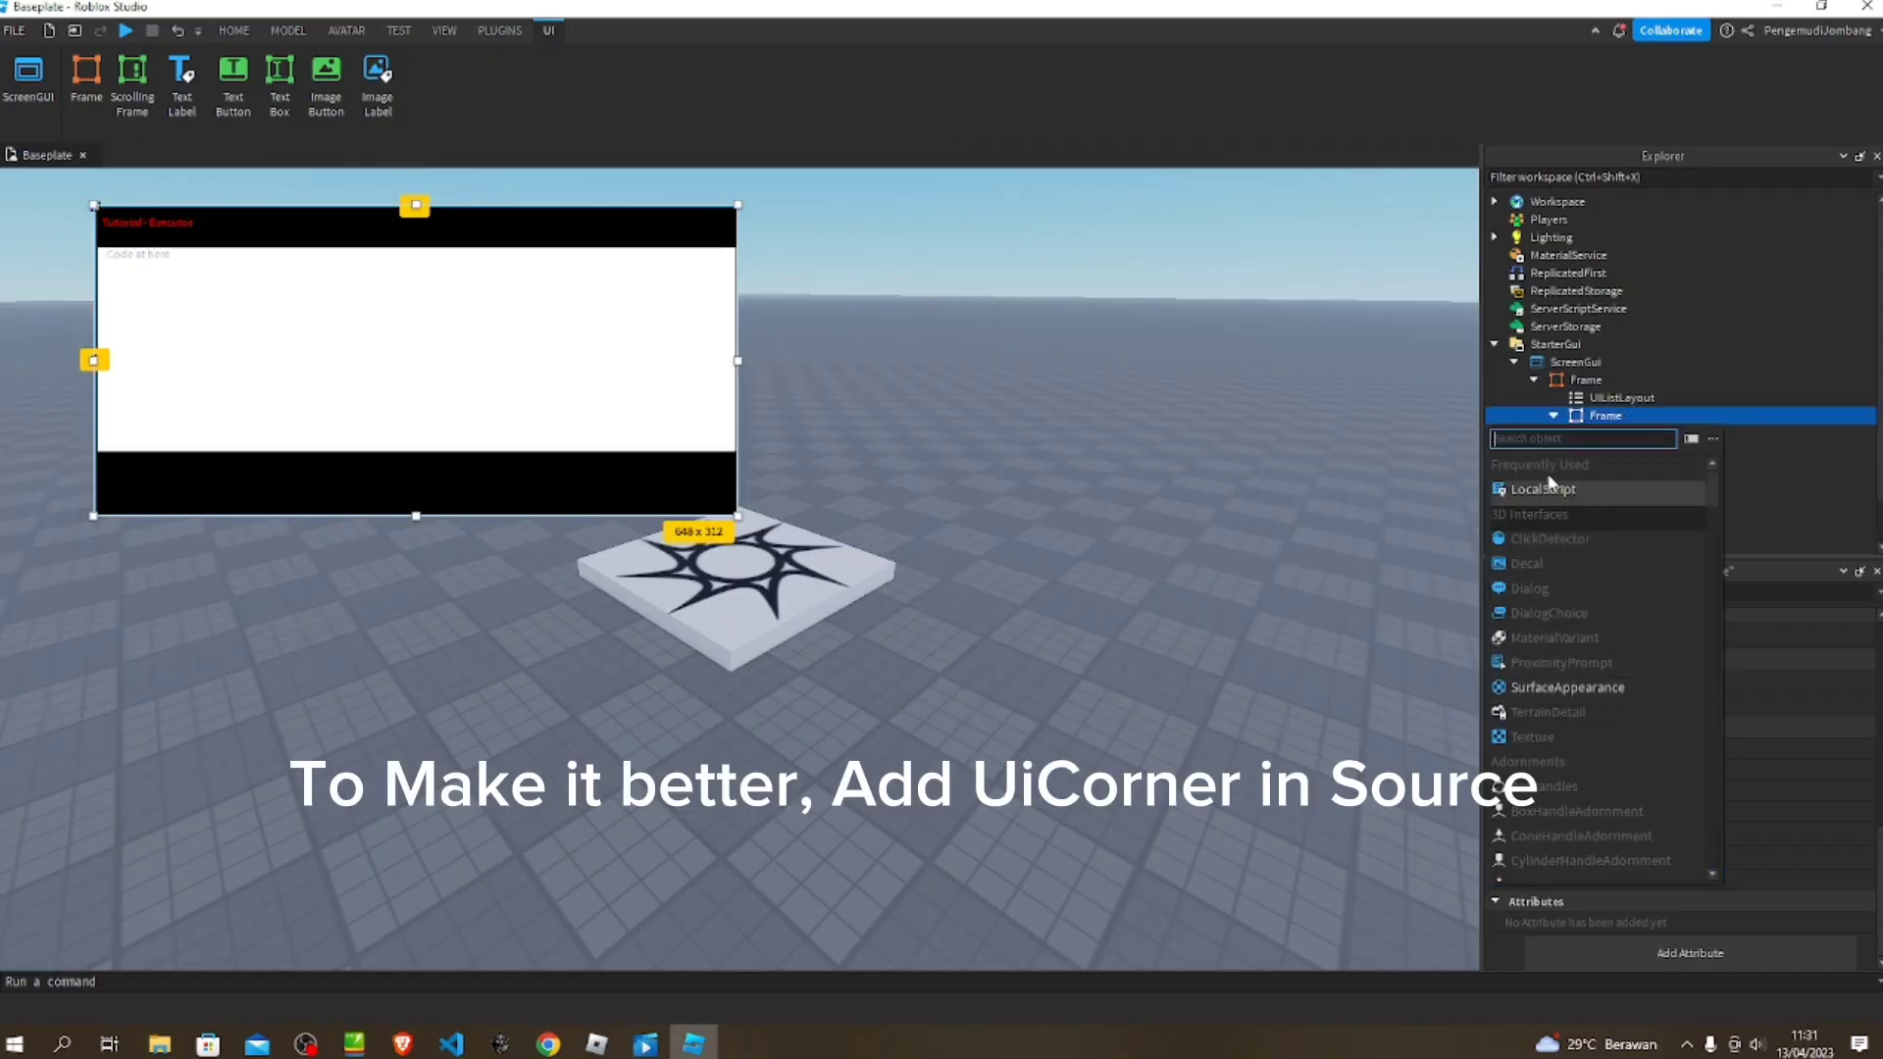
pyautogui.click(1553, 416)
pyautogui.click(1626, 434)
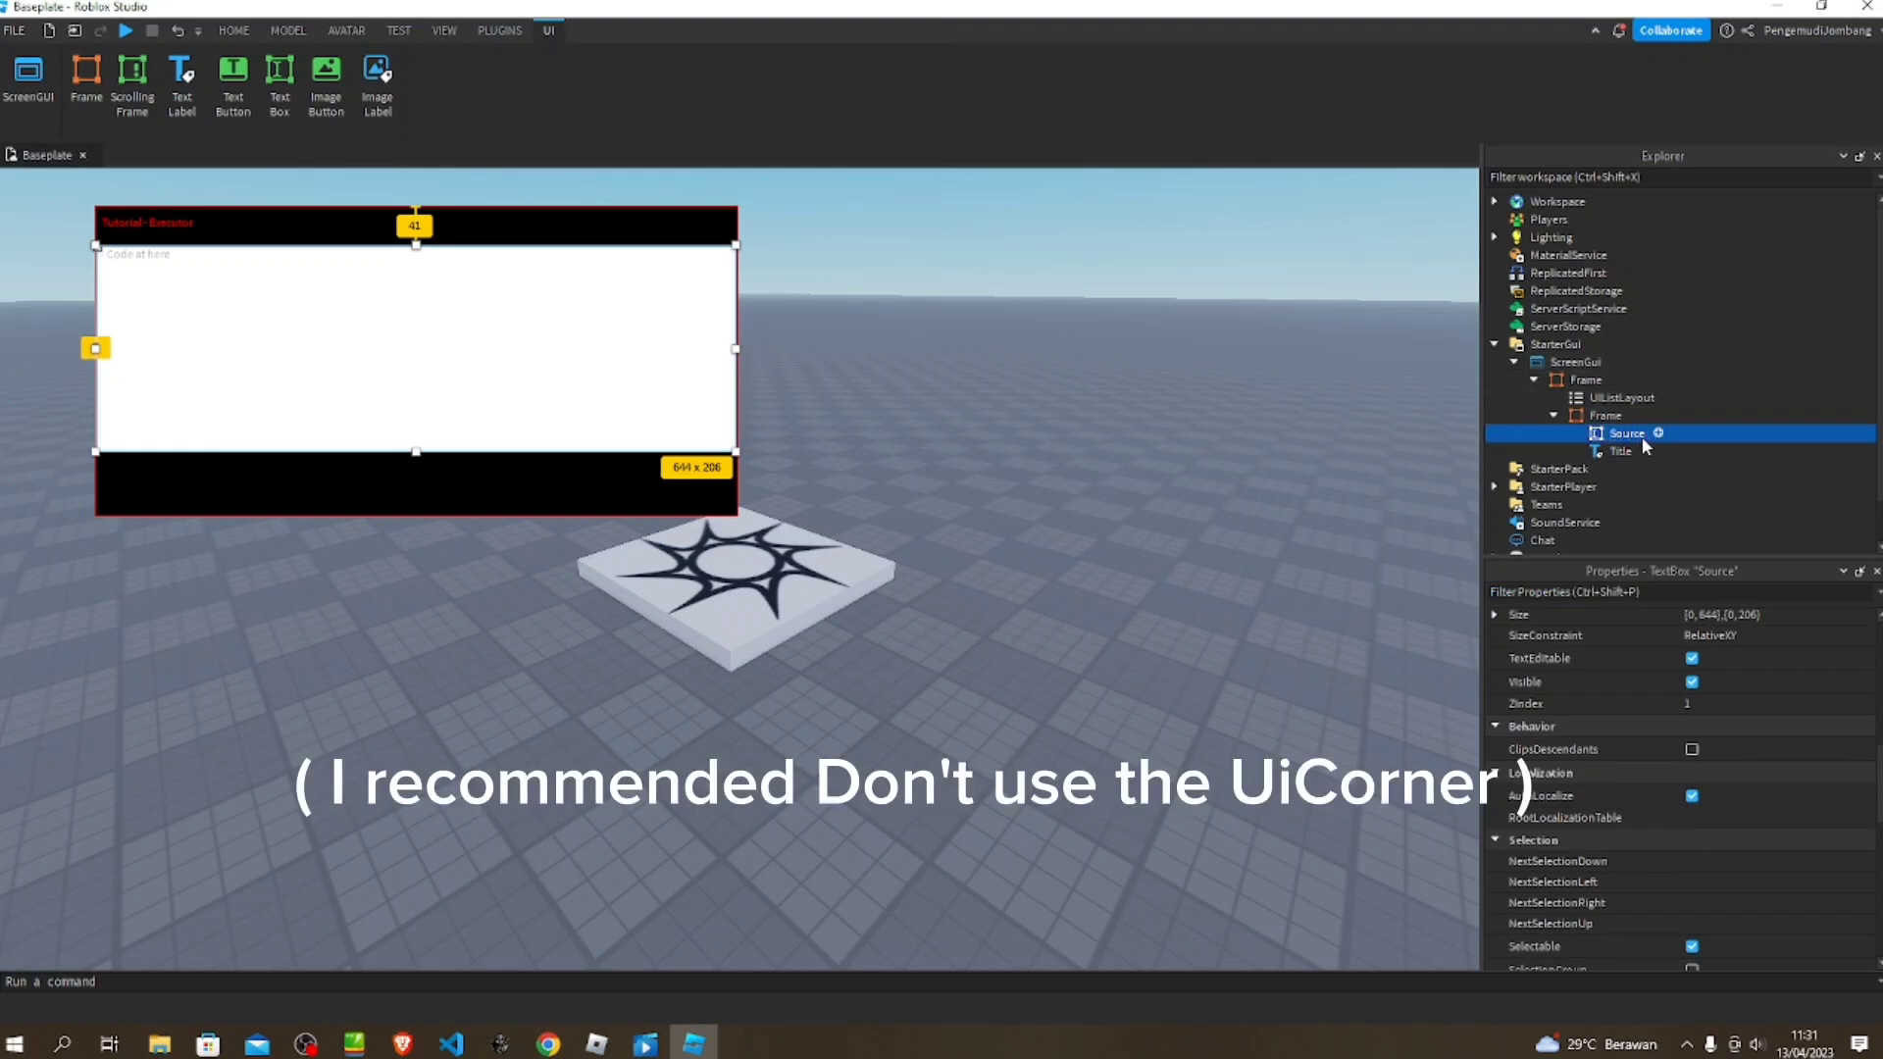
pyautogui.click(1658, 434)
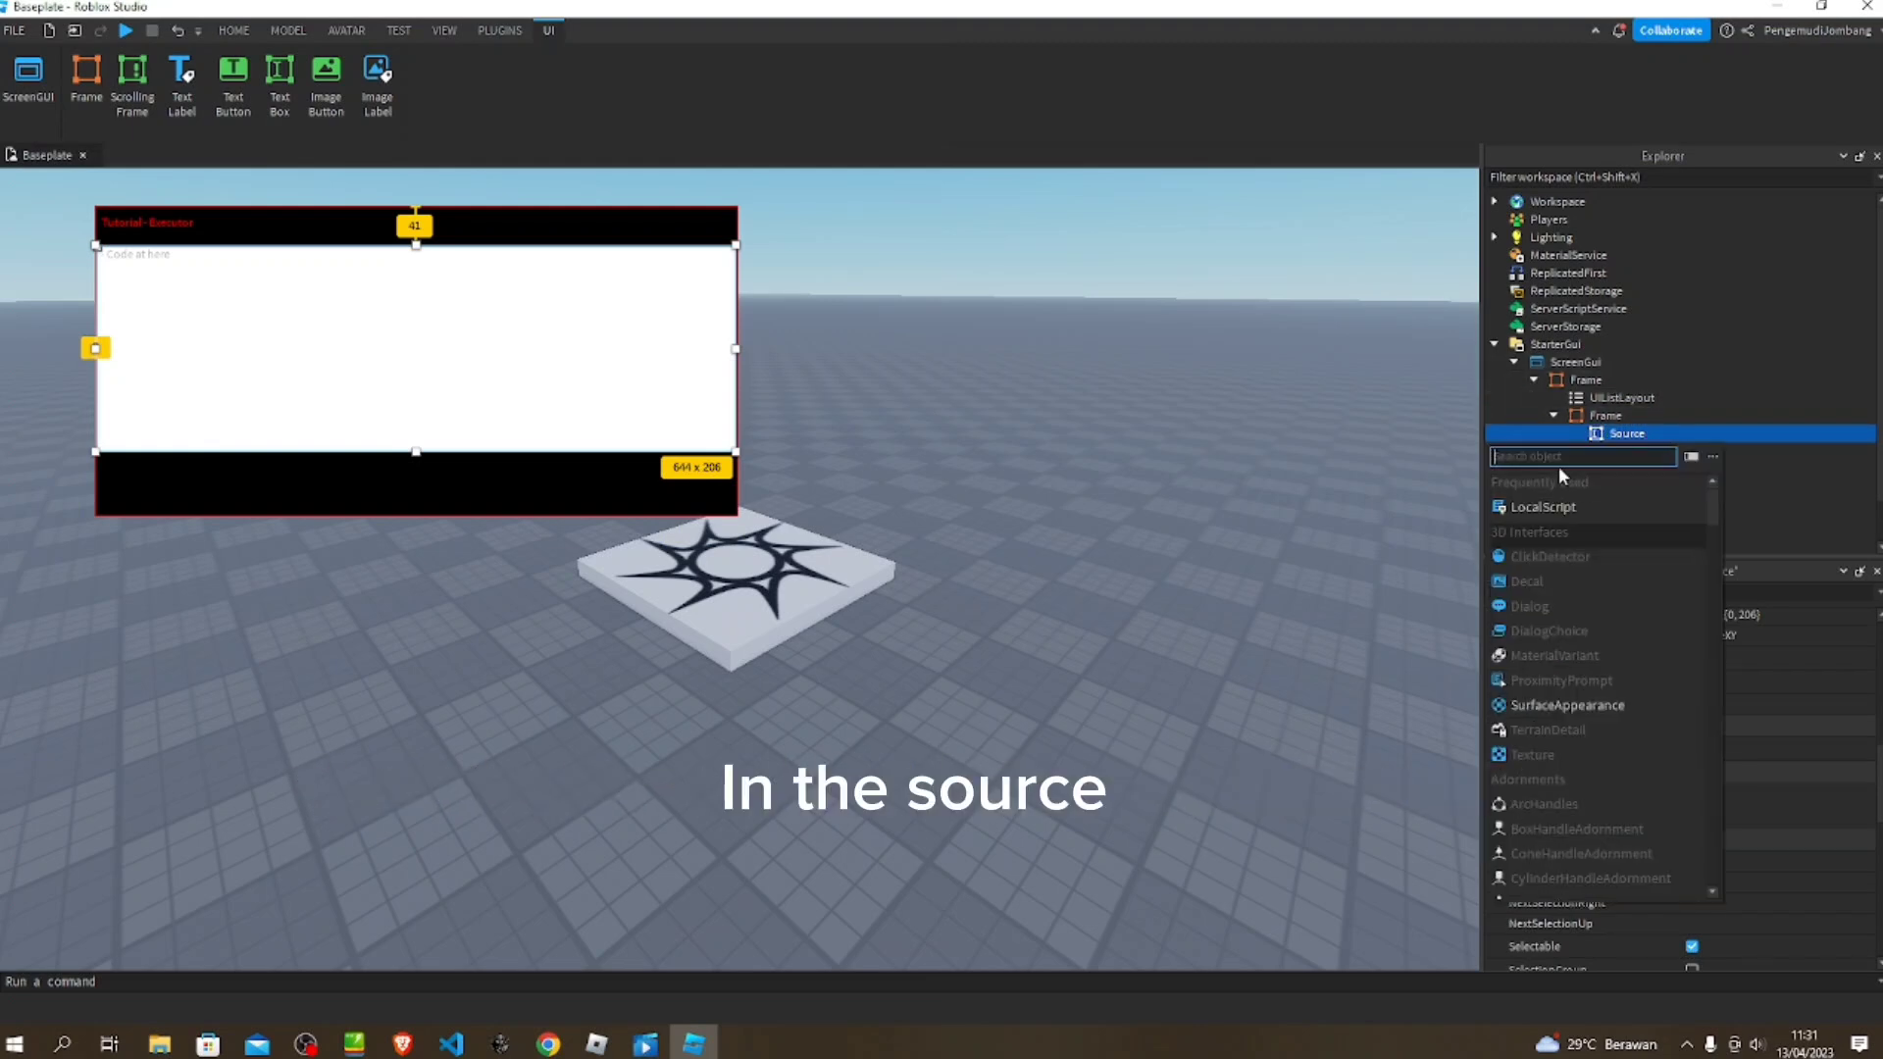
pyautogui.write('corner')
pyautogui.press('Return')
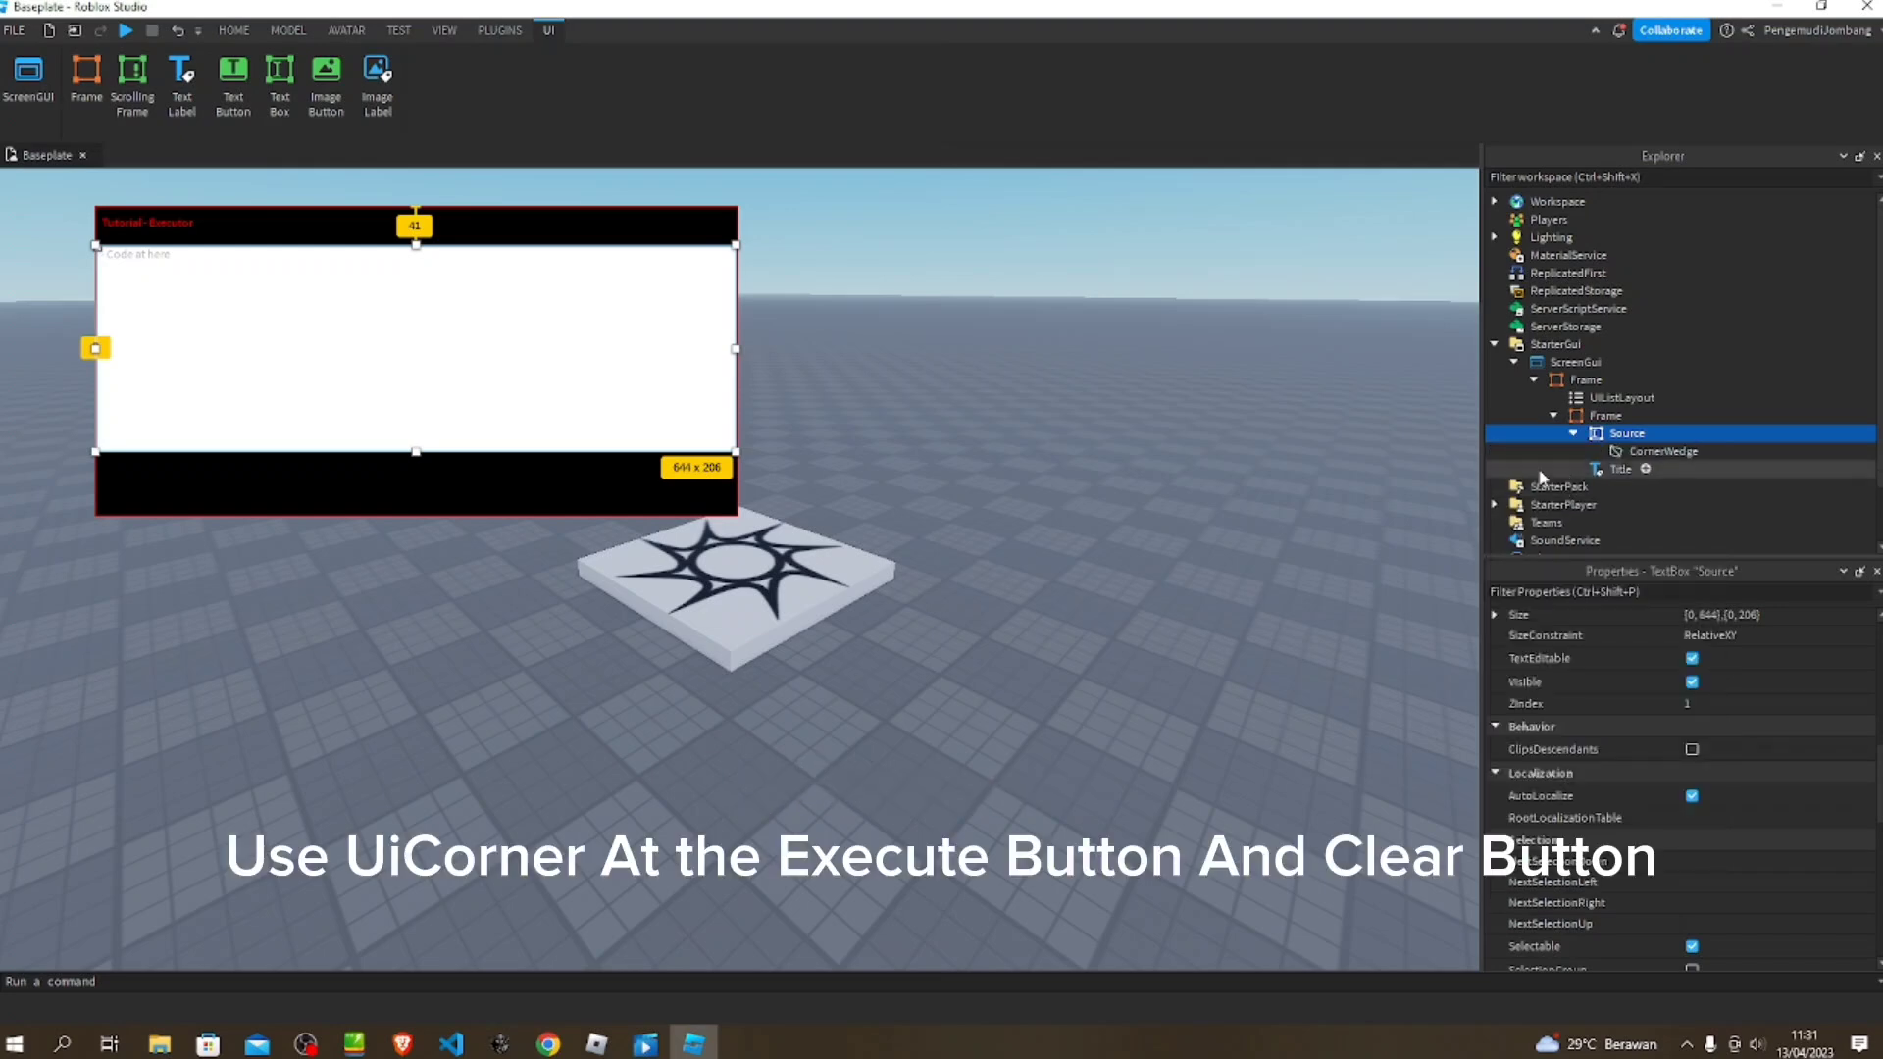
# - Delete the CornerWedge object from the Source text box
pyautogui.click(1620, 447)
pyautogui.rightClick(1616, 451)
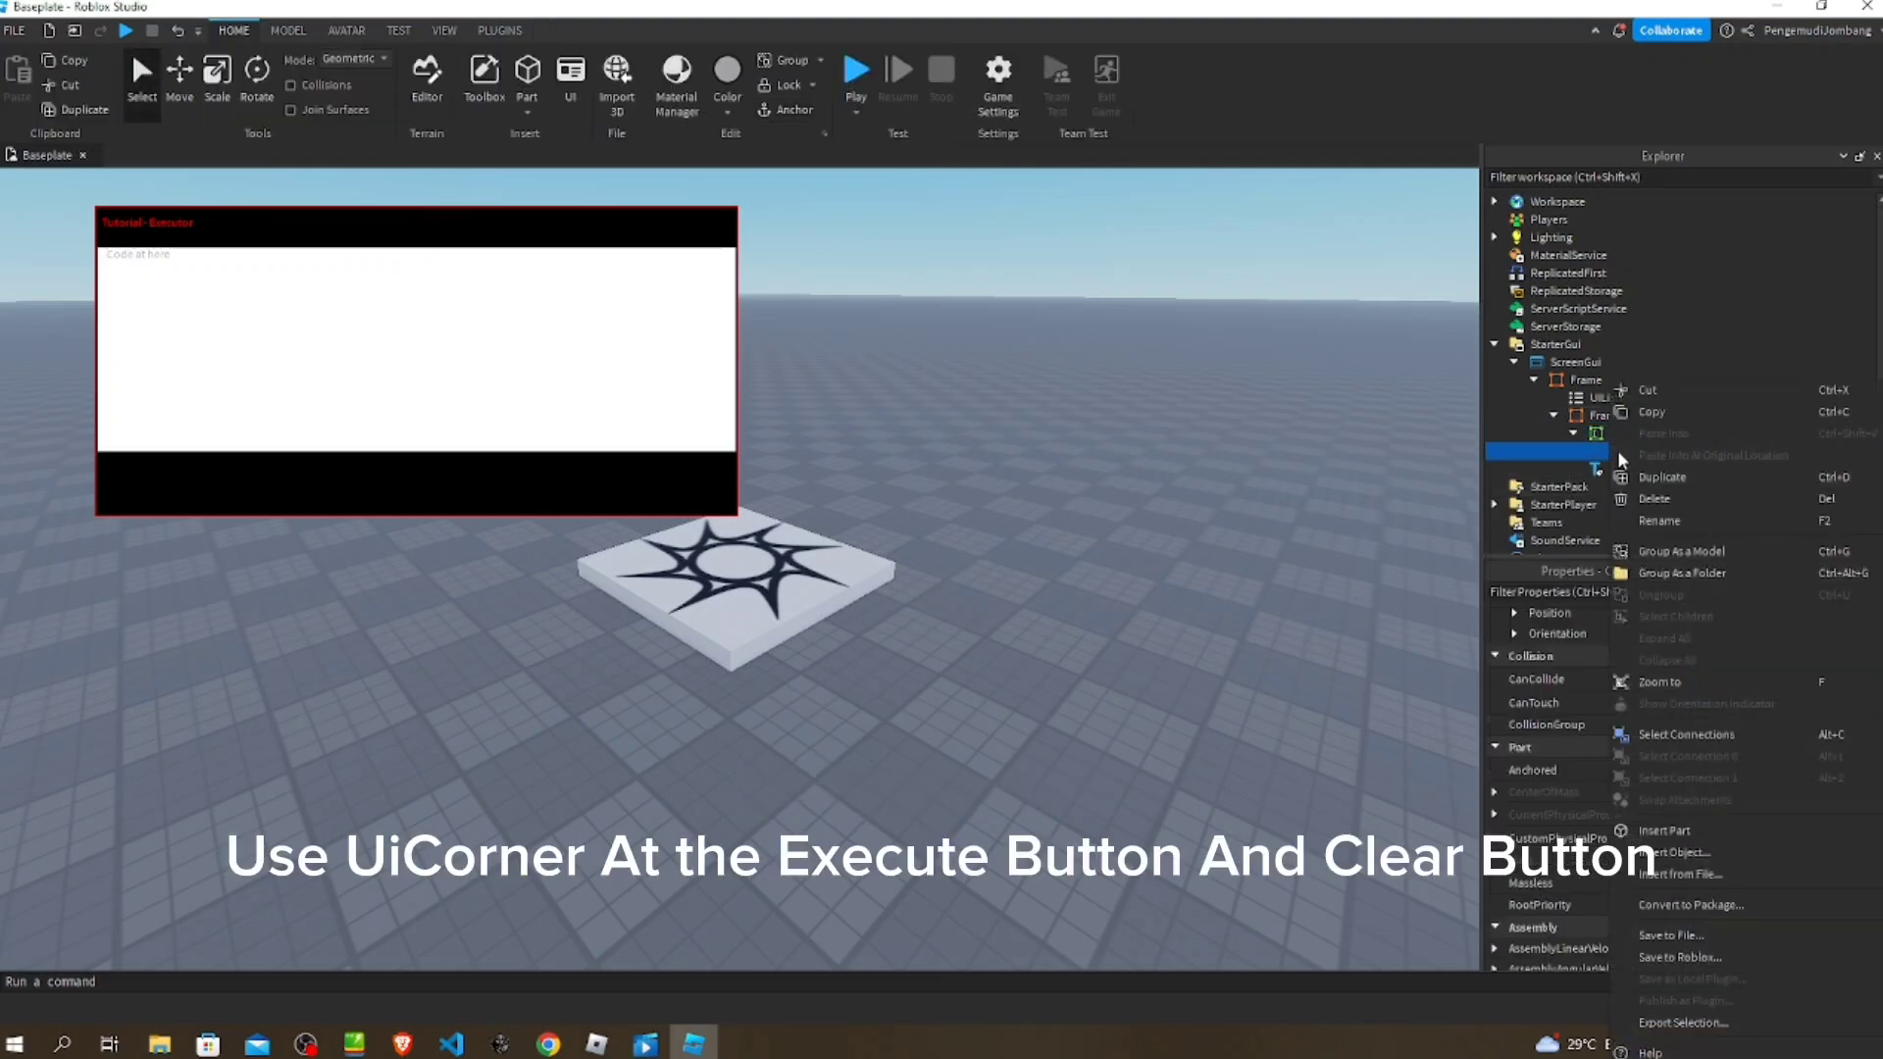
pyautogui.click(1647, 498)
# - Add a UICorner to the Source text box
pyautogui.click(1657, 433)
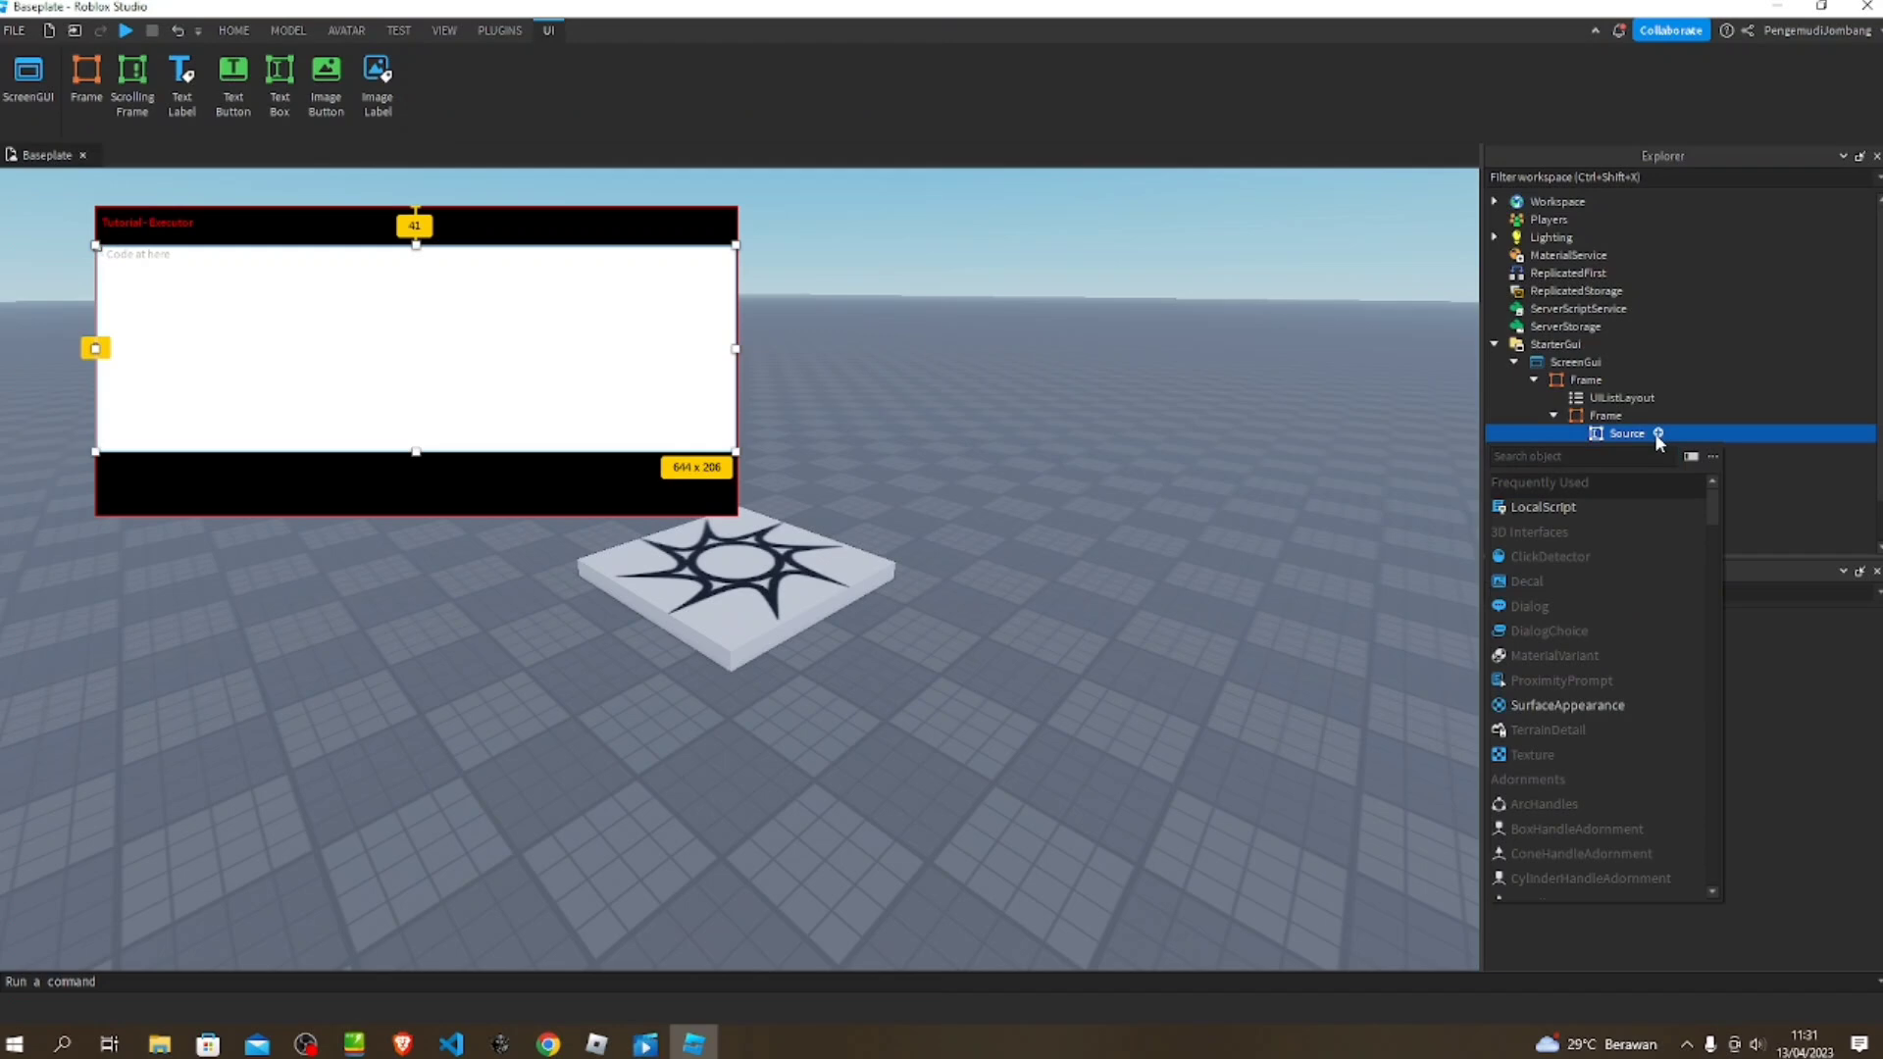
pyautogui.write('/')
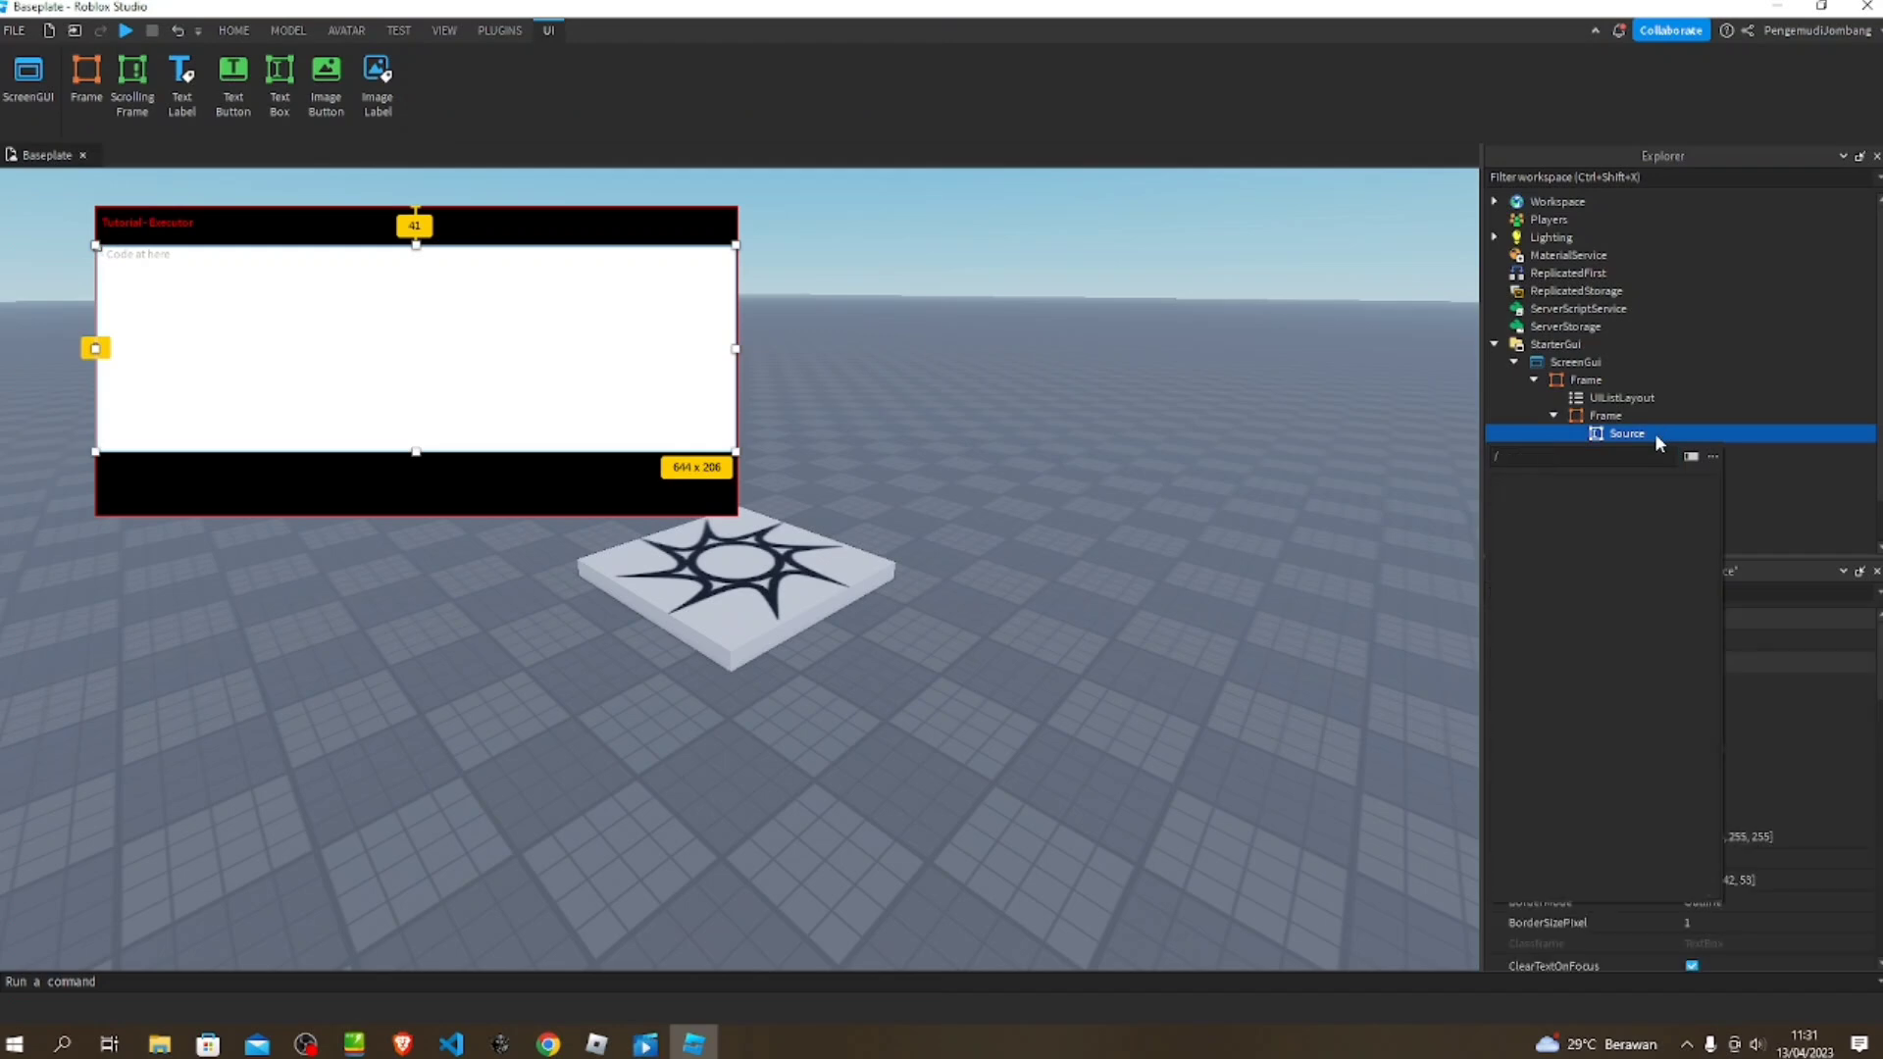
pyautogui.press('BackSpace')
pyautogui.write('Com')
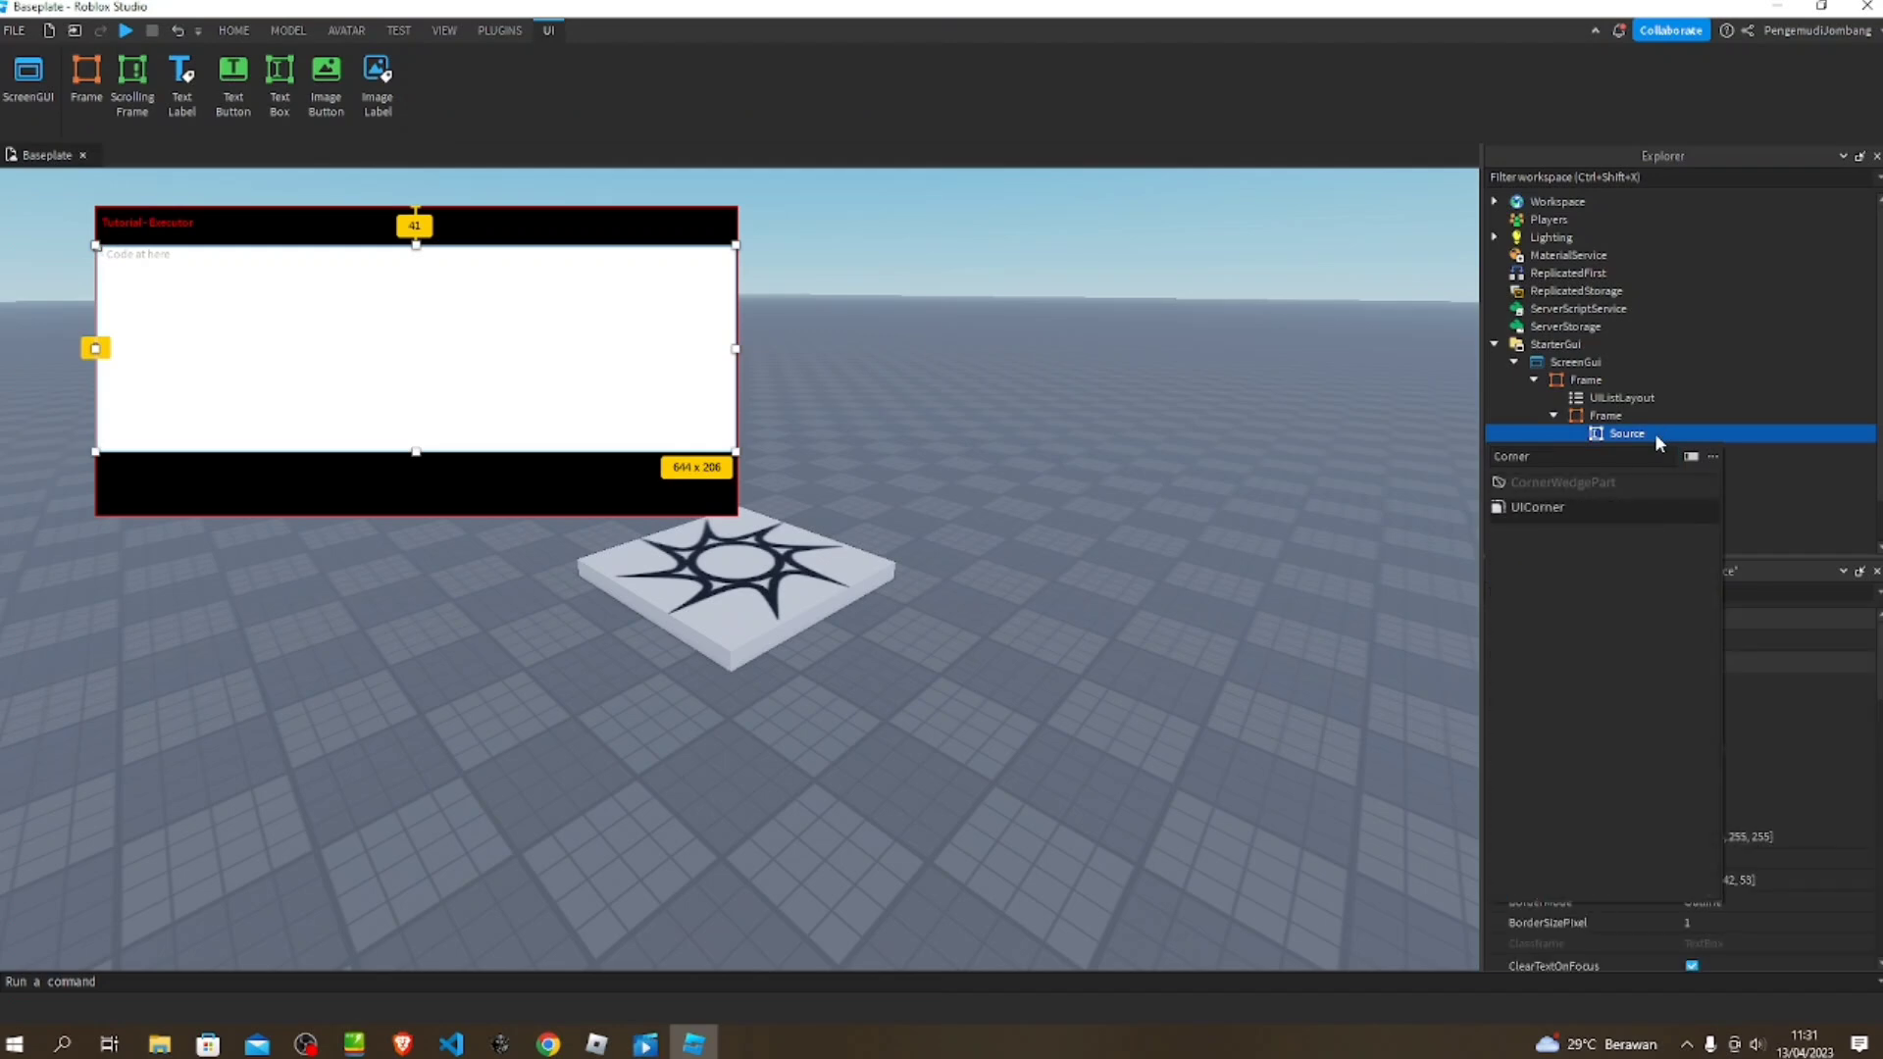
pyautogui.click(1537, 507)
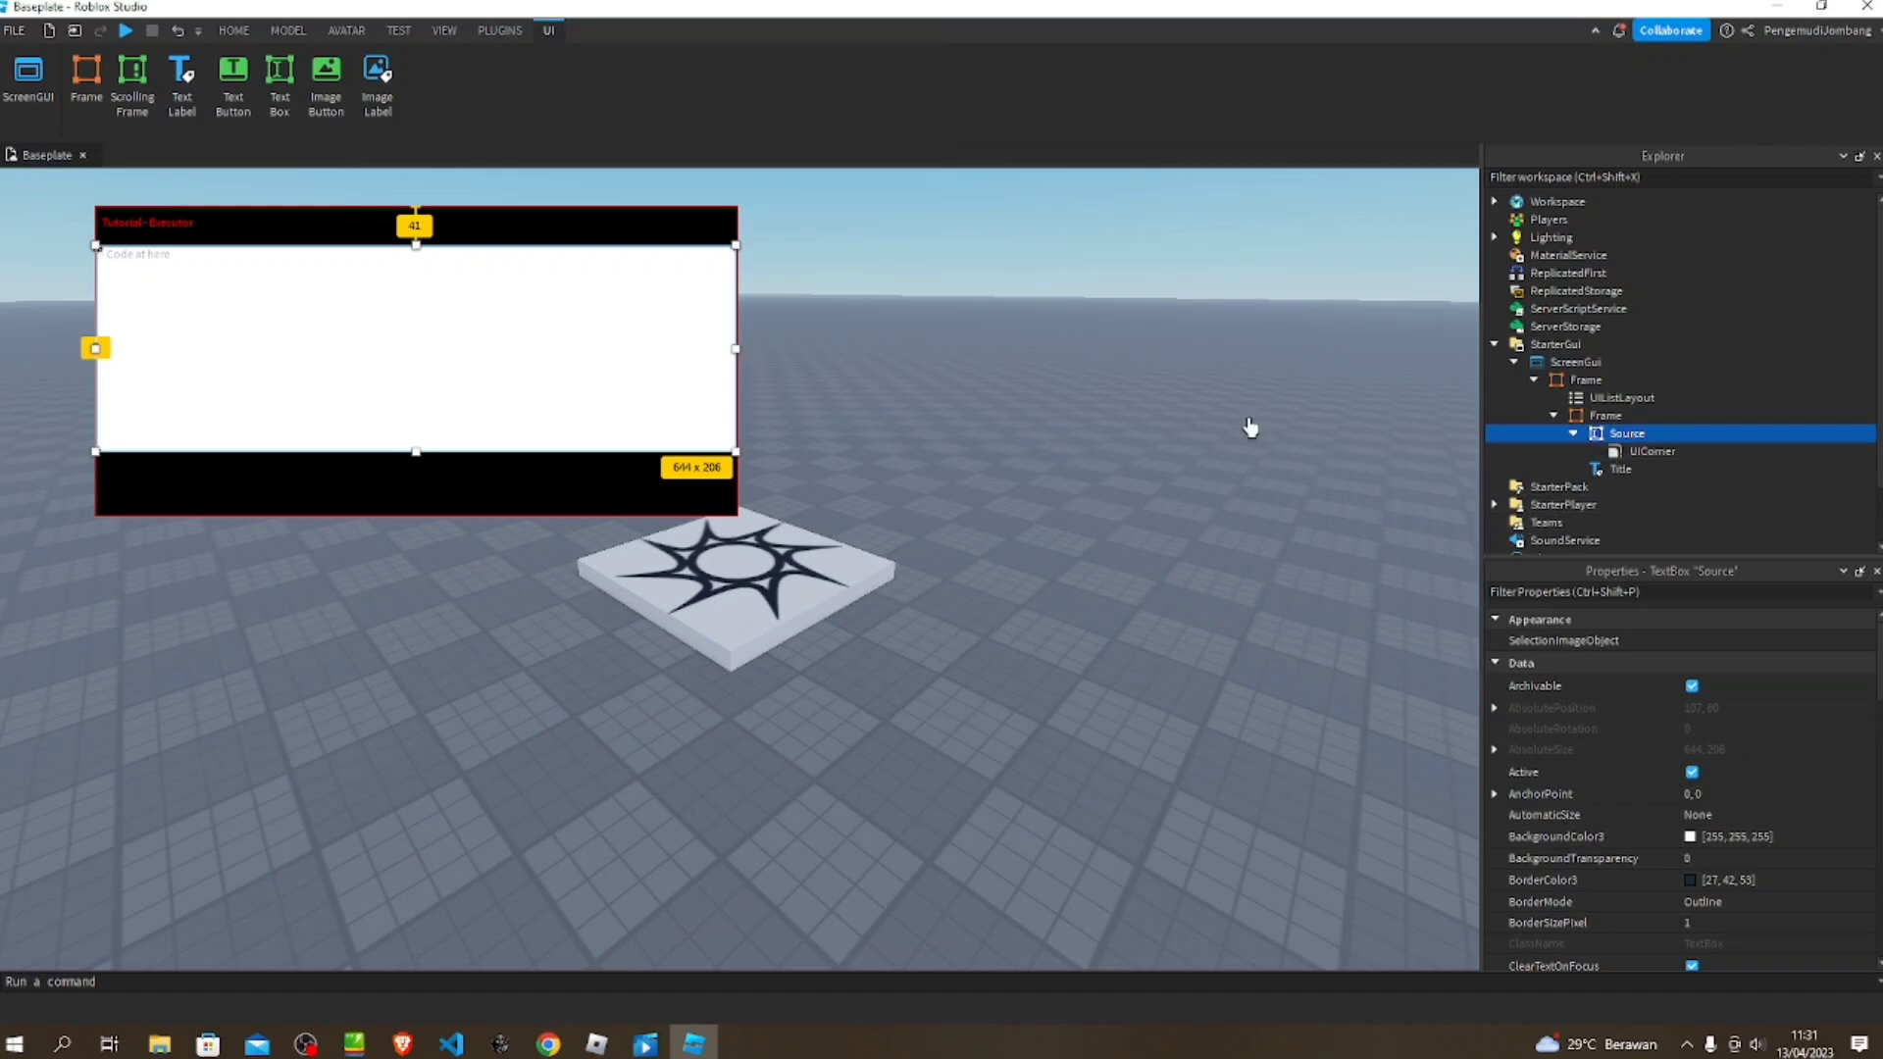
pyautogui.click(493, 522)
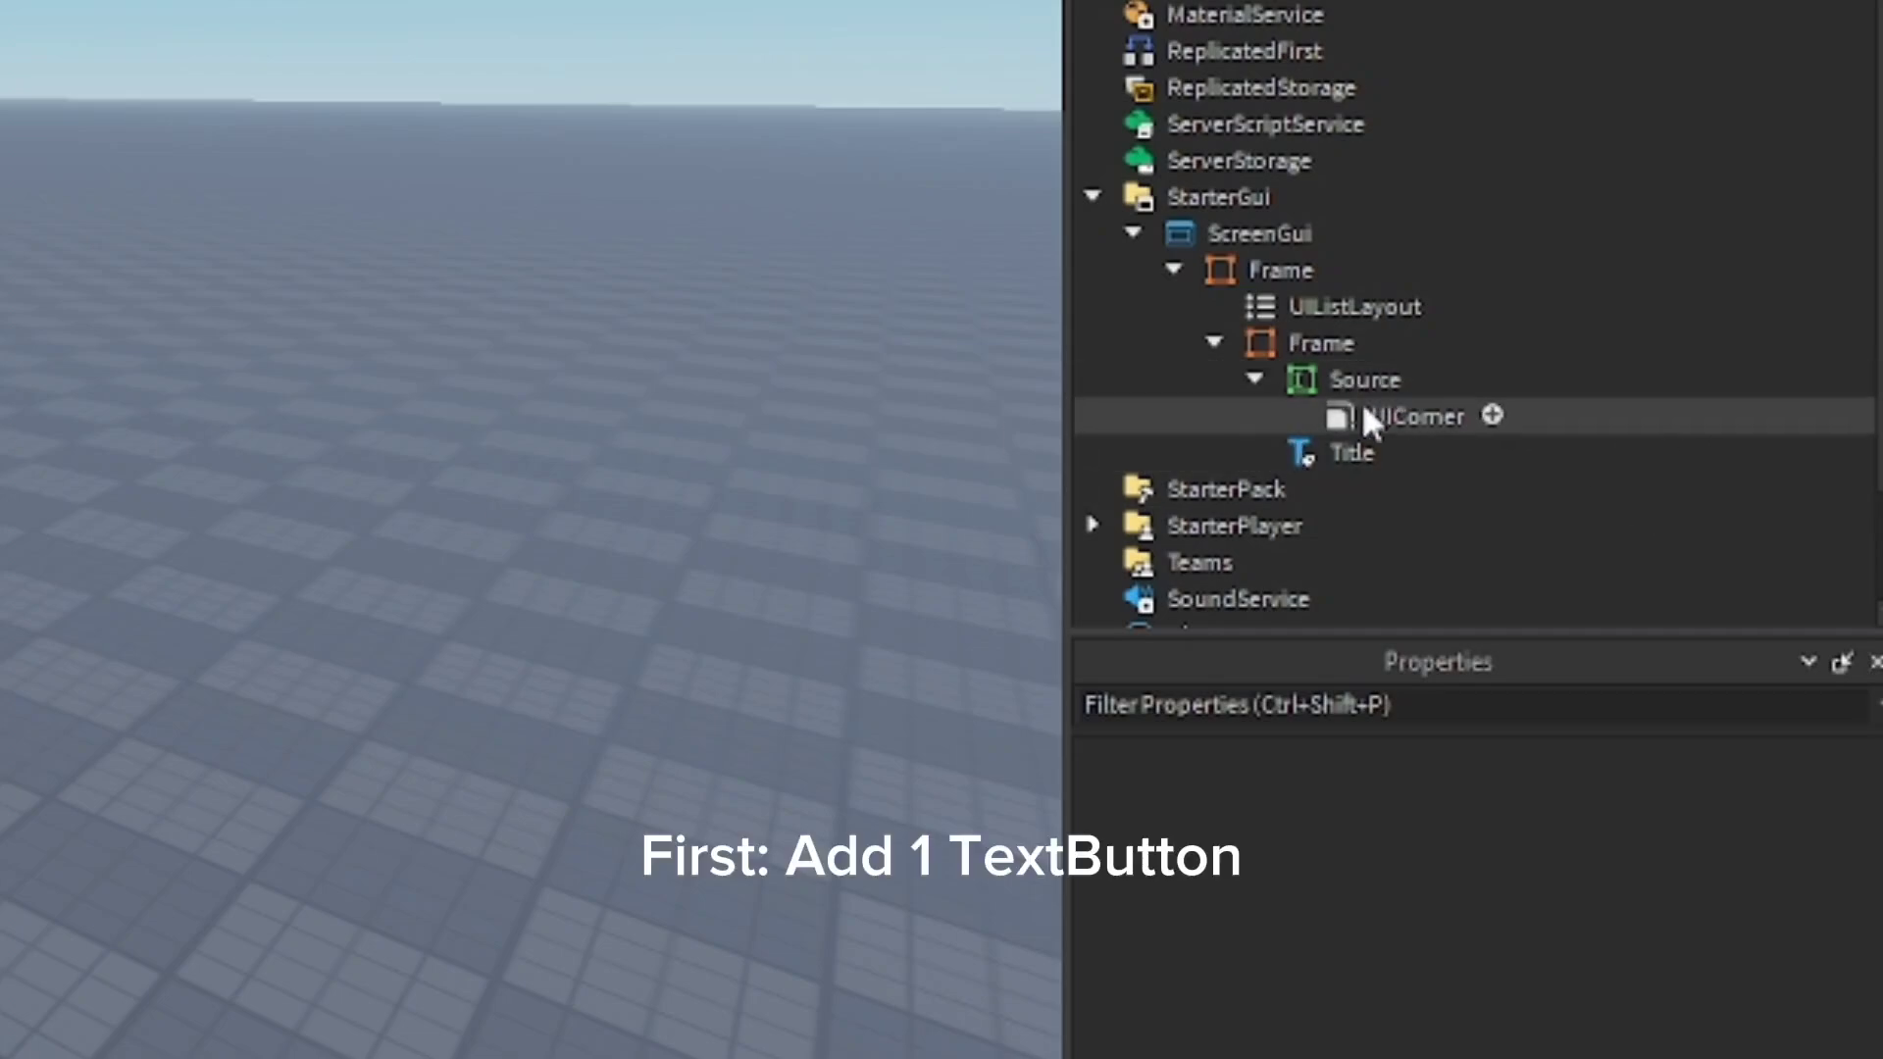
# - Add a TextButton to the inner Frame and move it to the frame's lower-left corner below the Source box
pyautogui.click(1356, 346)
pyautogui.click(1383, 343)
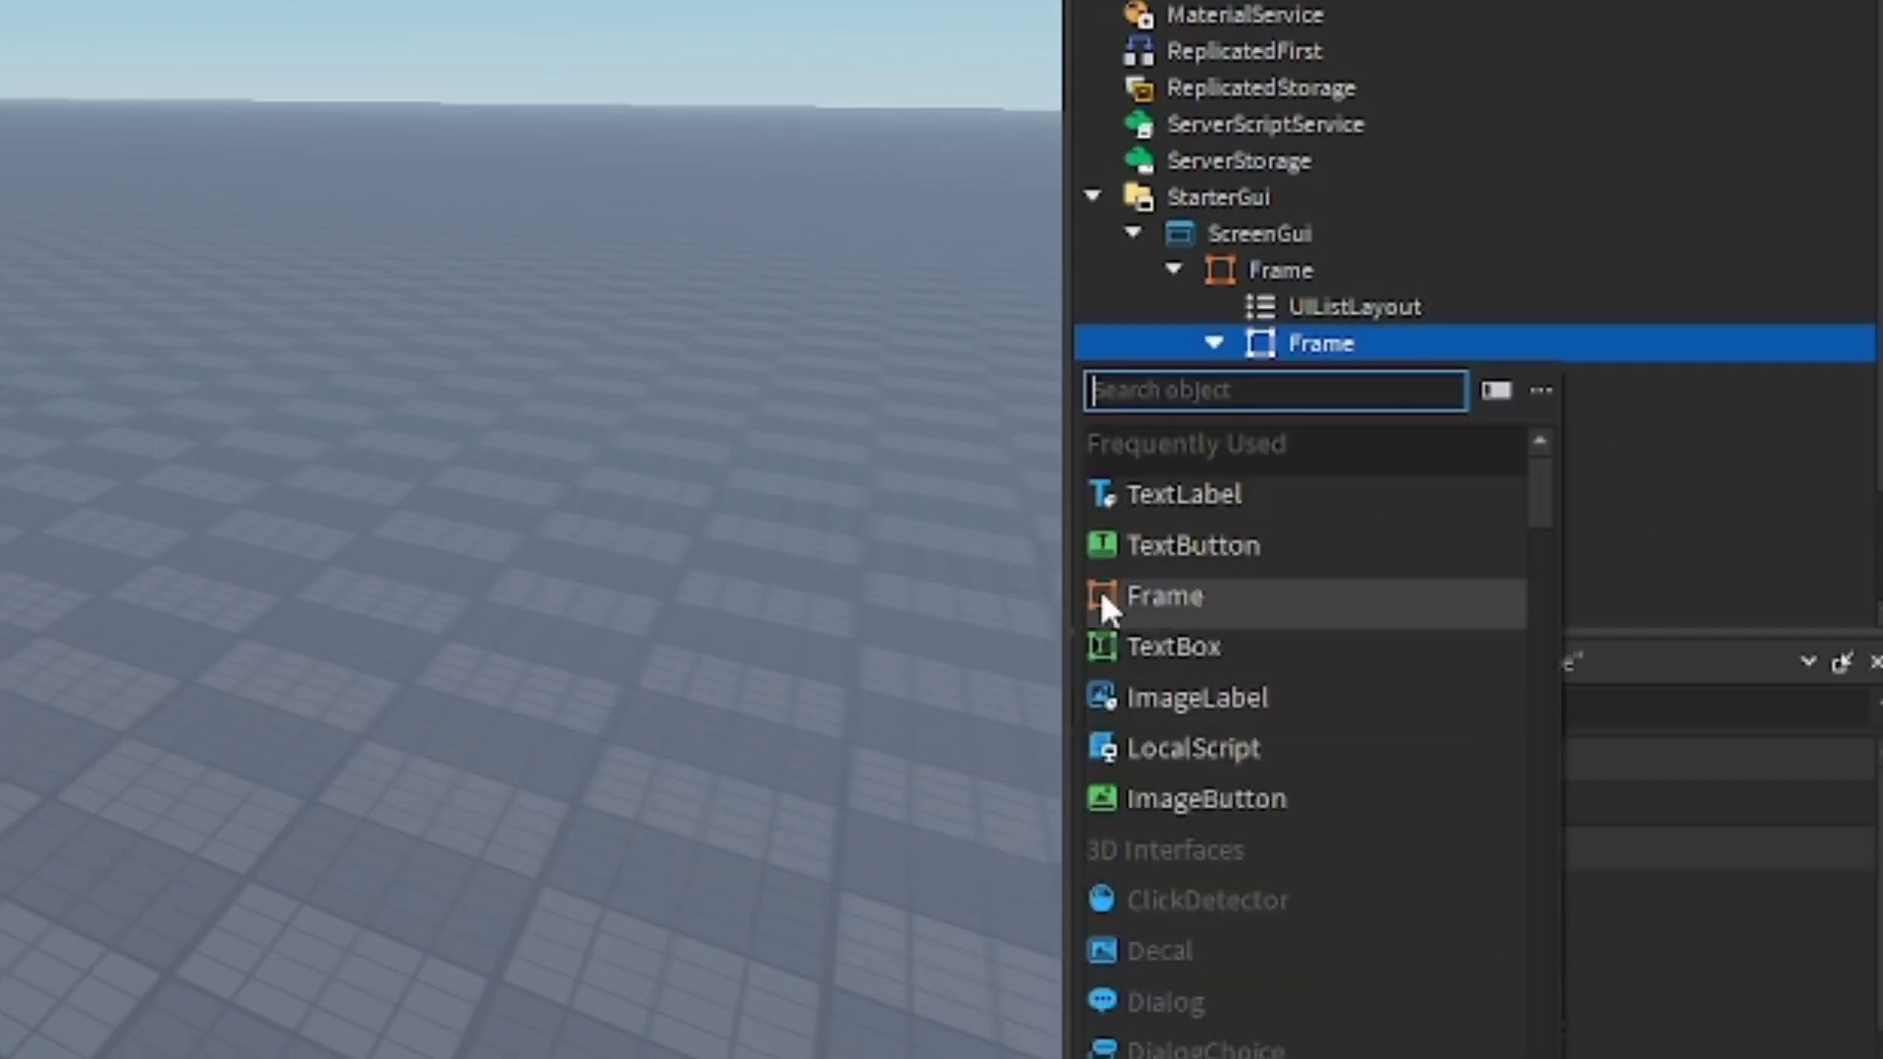
pyautogui.click(1239, 531)
pyautogui.moveTo(147, 261); pyautogui.dragTo(145, 492)
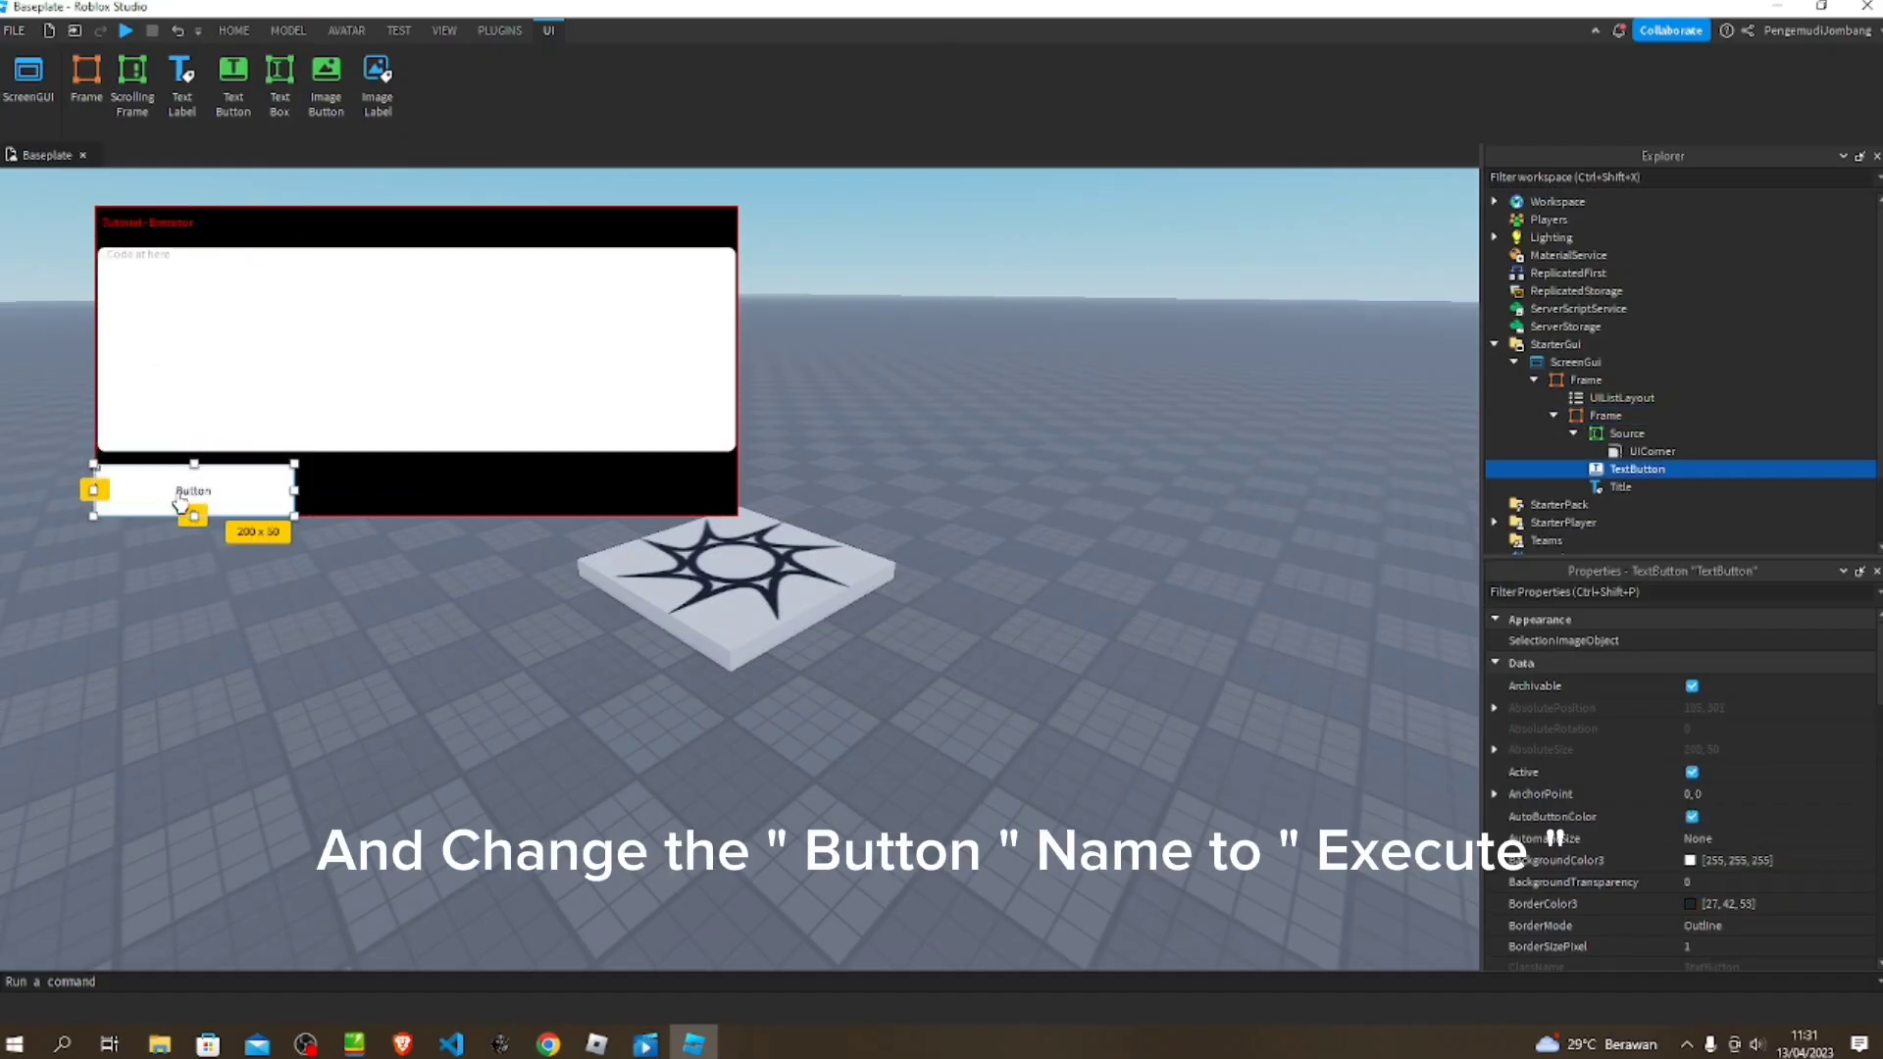
# - Change the new button's displayed text to "Execute"
pyautogui.doubleClick(222, 503)
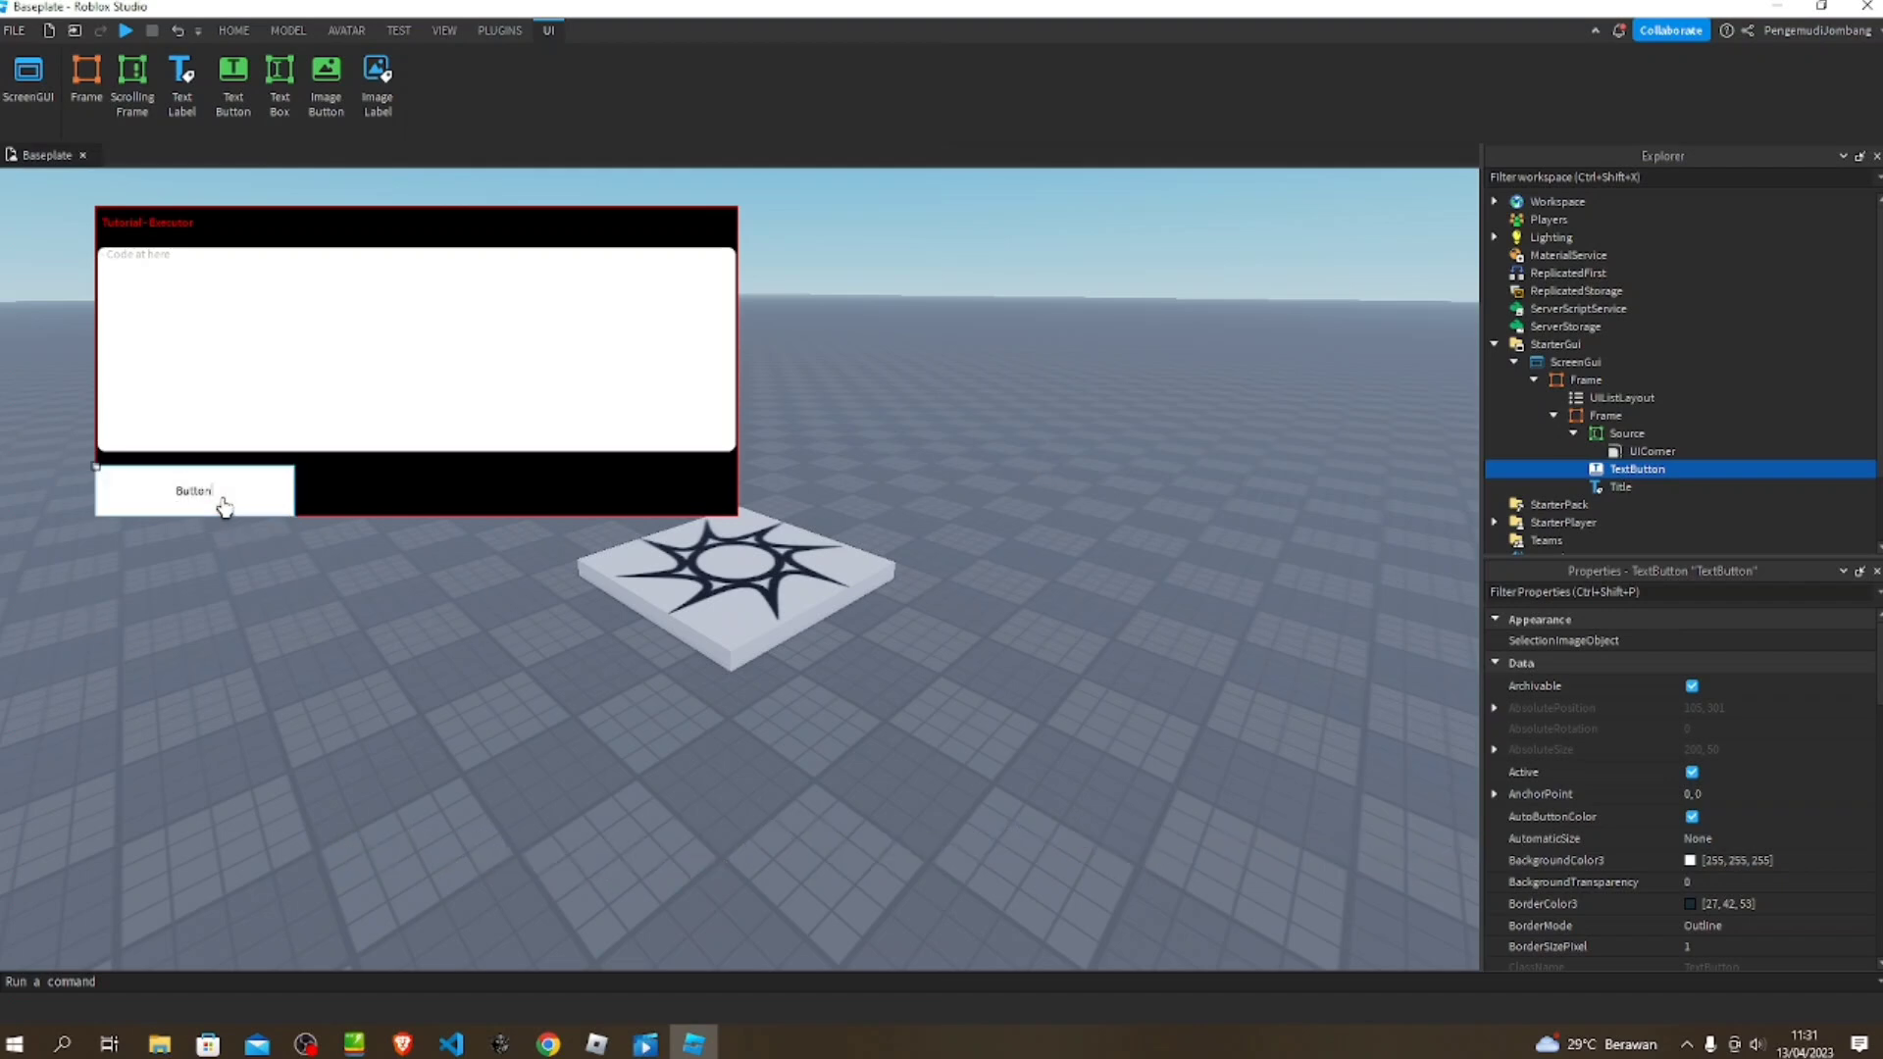
pyautogui.press('BackSpace')
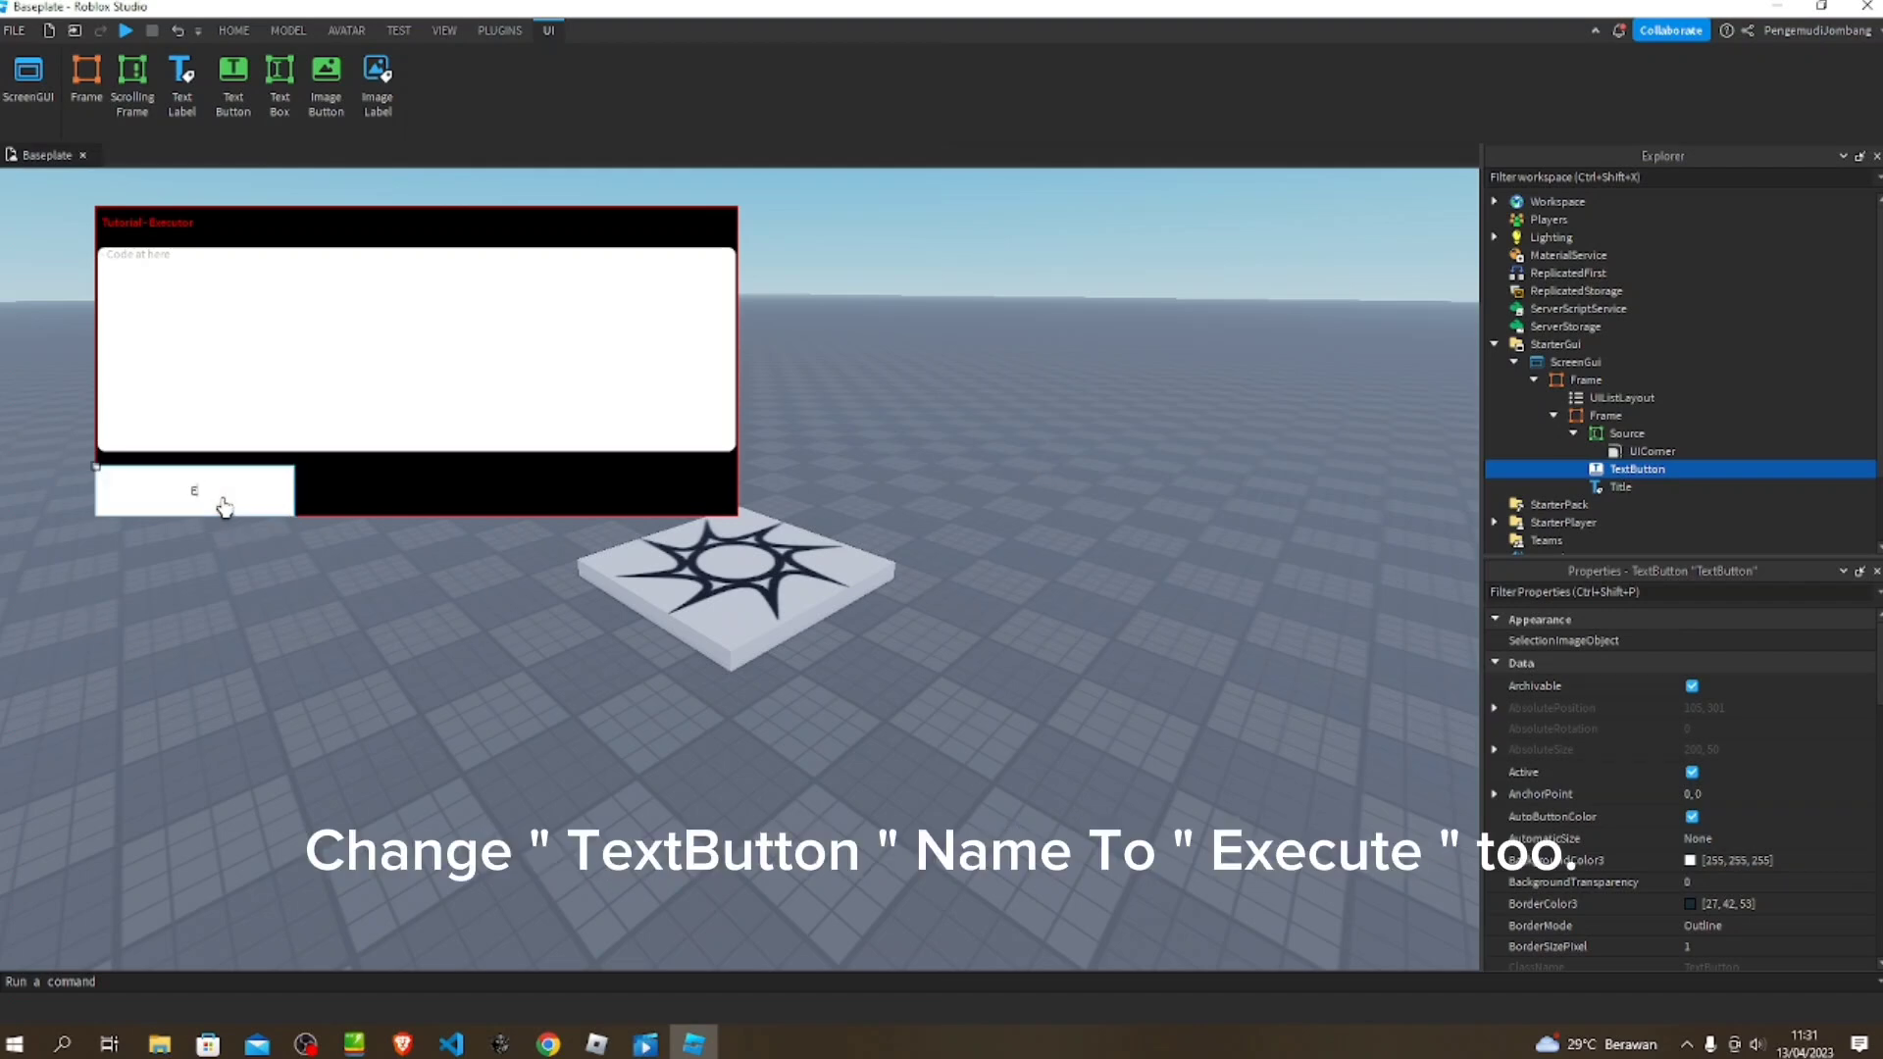
pyautogui.write('Execute')
pyautogui.press('Return')
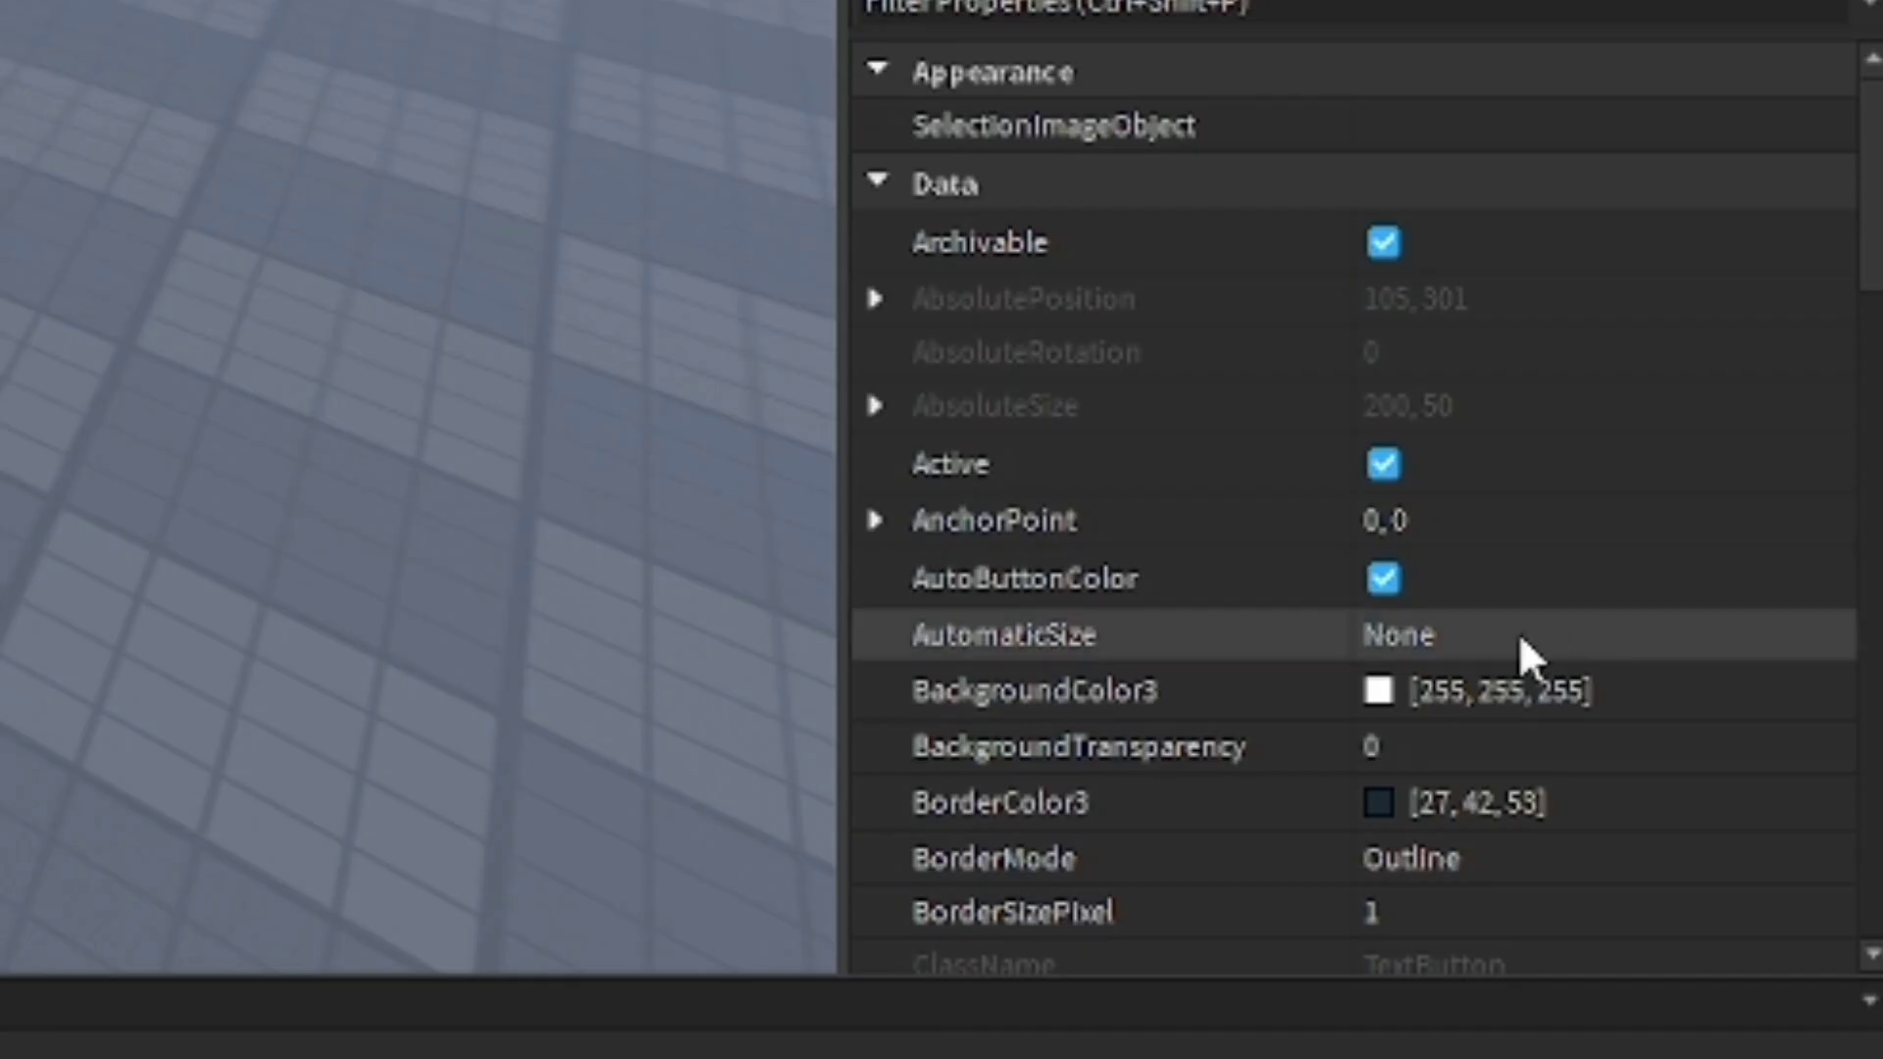
# - Rename the TextButton object to Execute through its Name property
pyautogui.scroll(-3, 1527, 658)
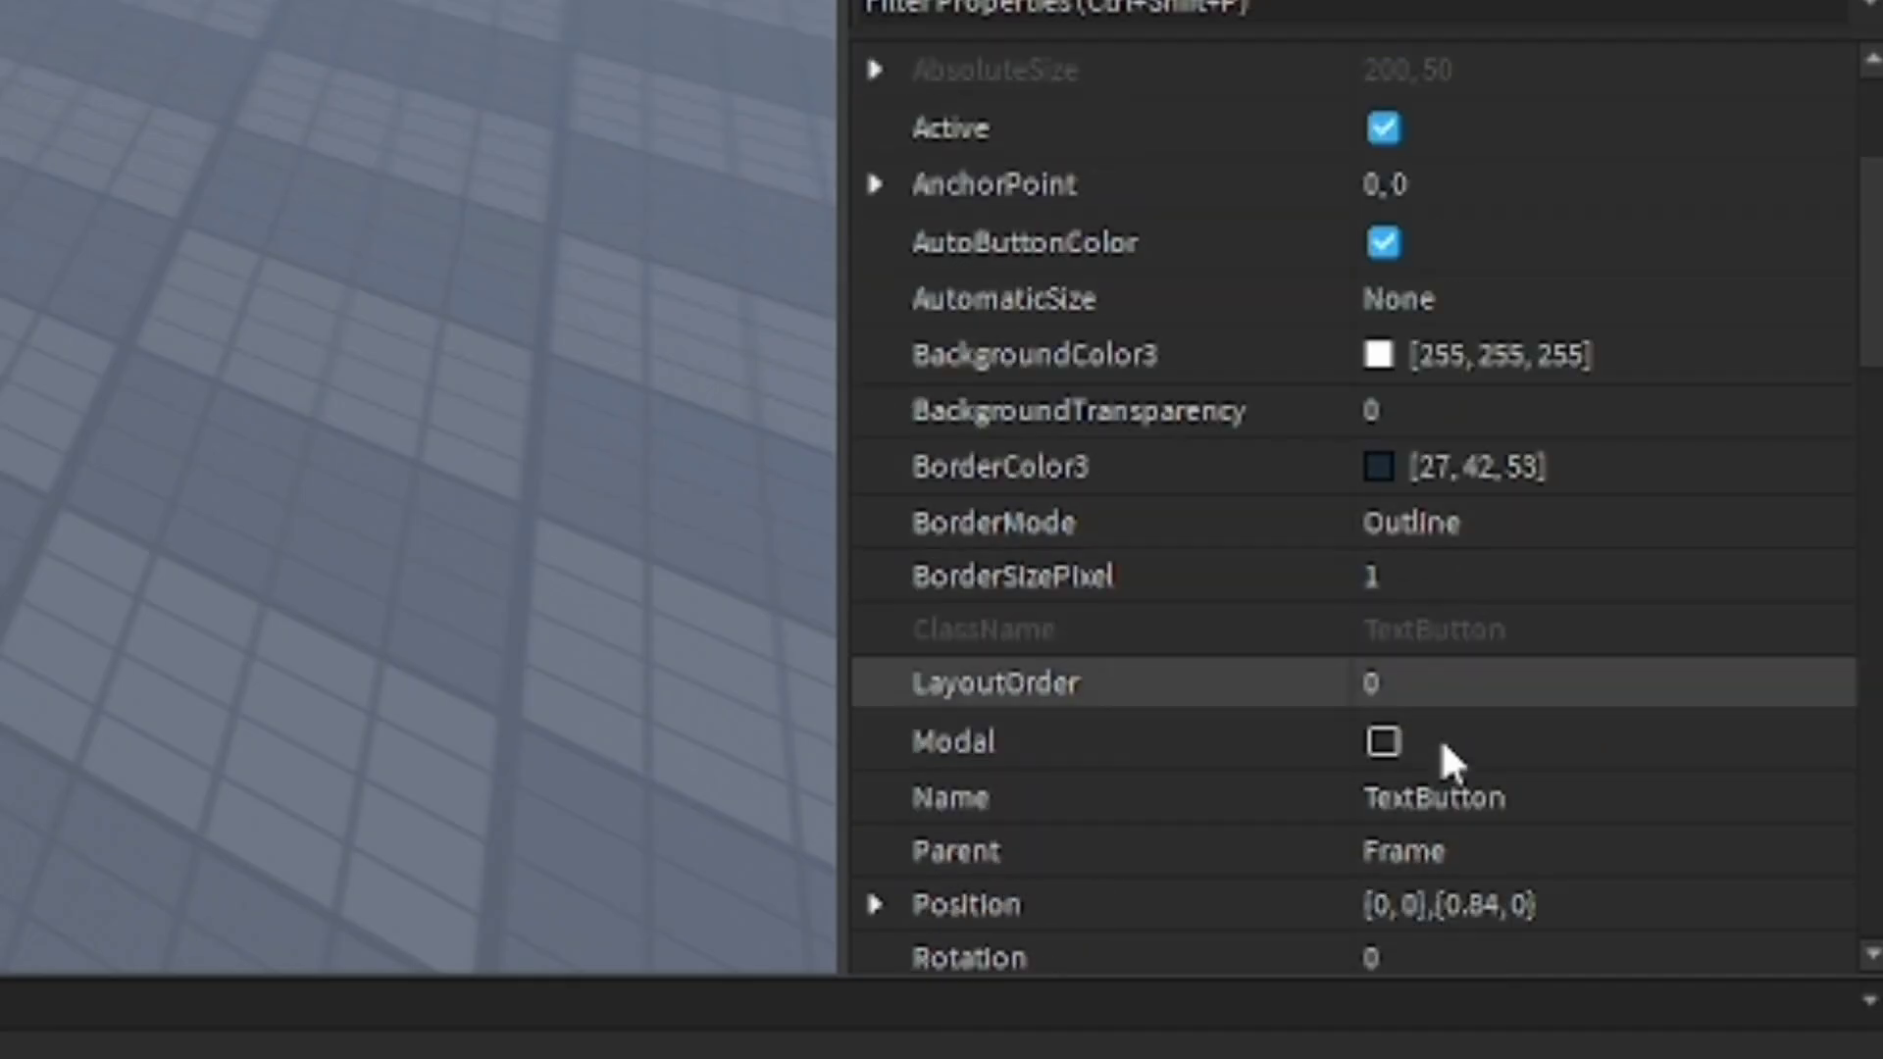
pyautogui.click(1429, 799)
pyautogui.press('BackSpace')
pyautogui.write('Execute')
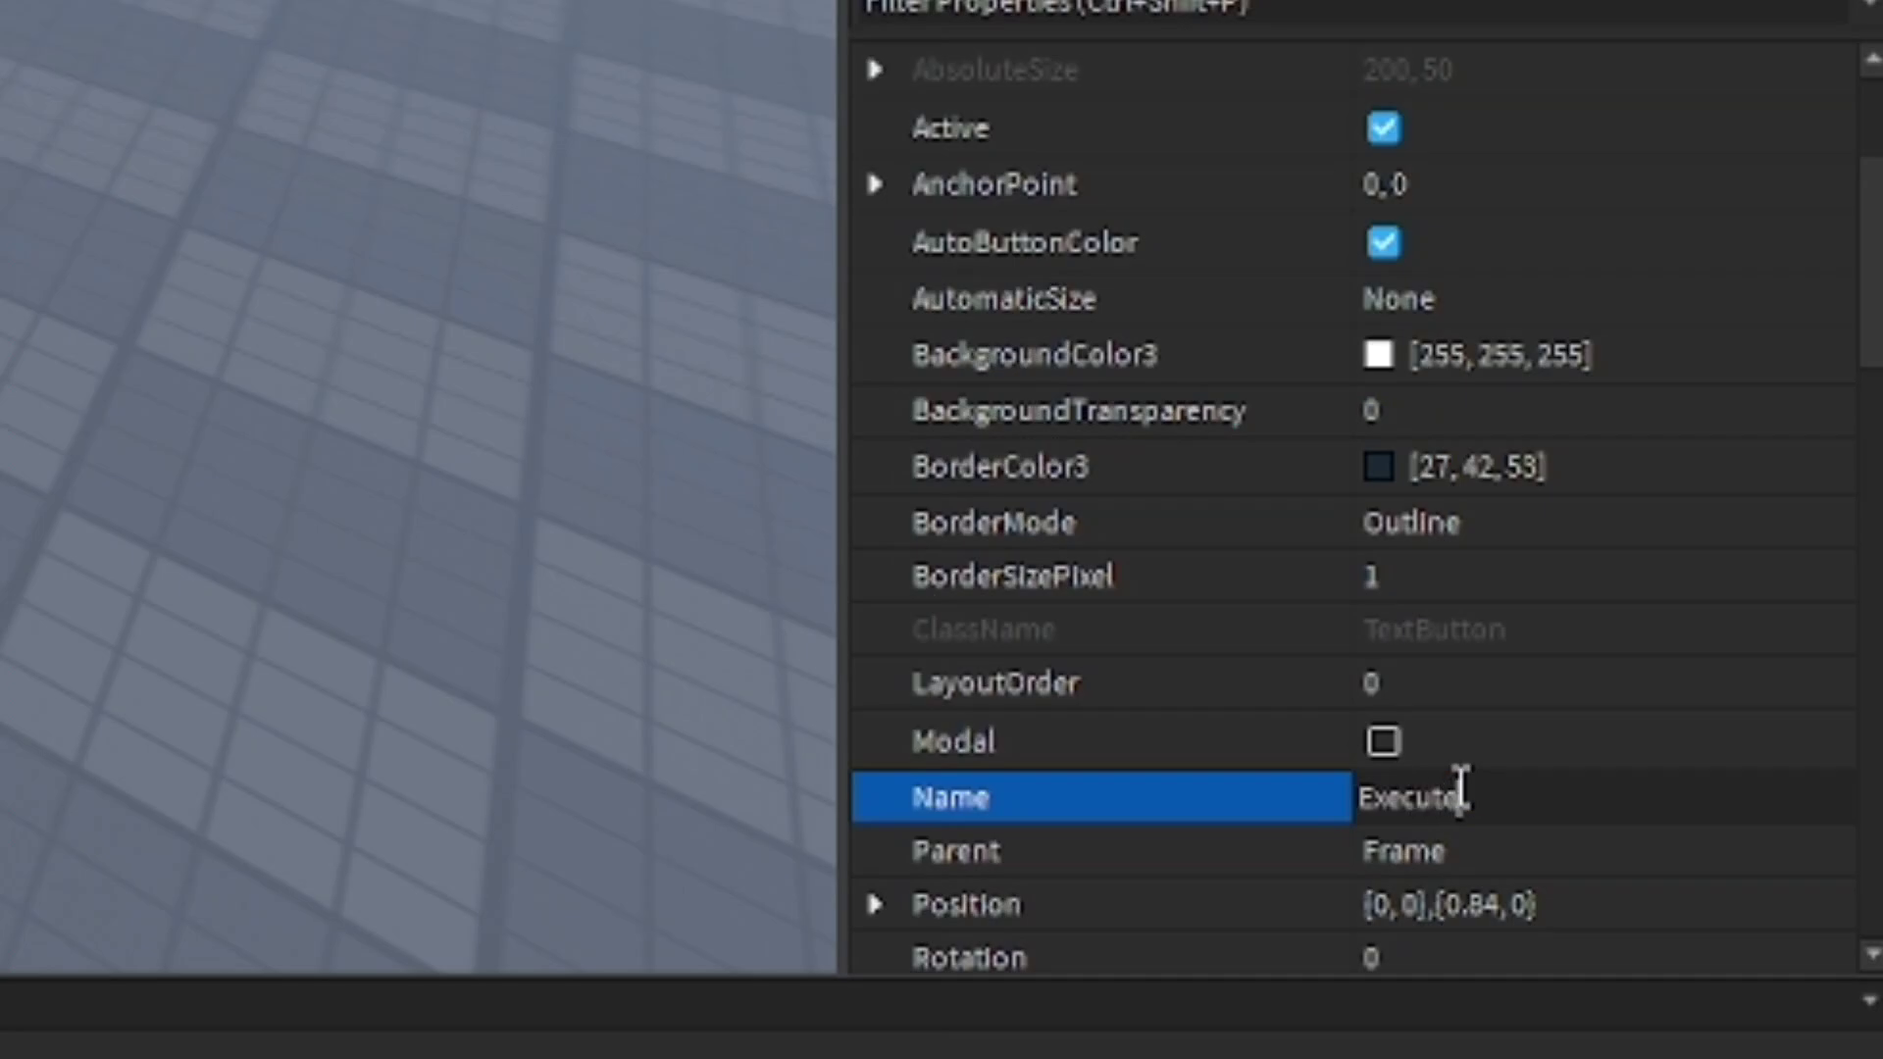
pyautogui.press('Return')
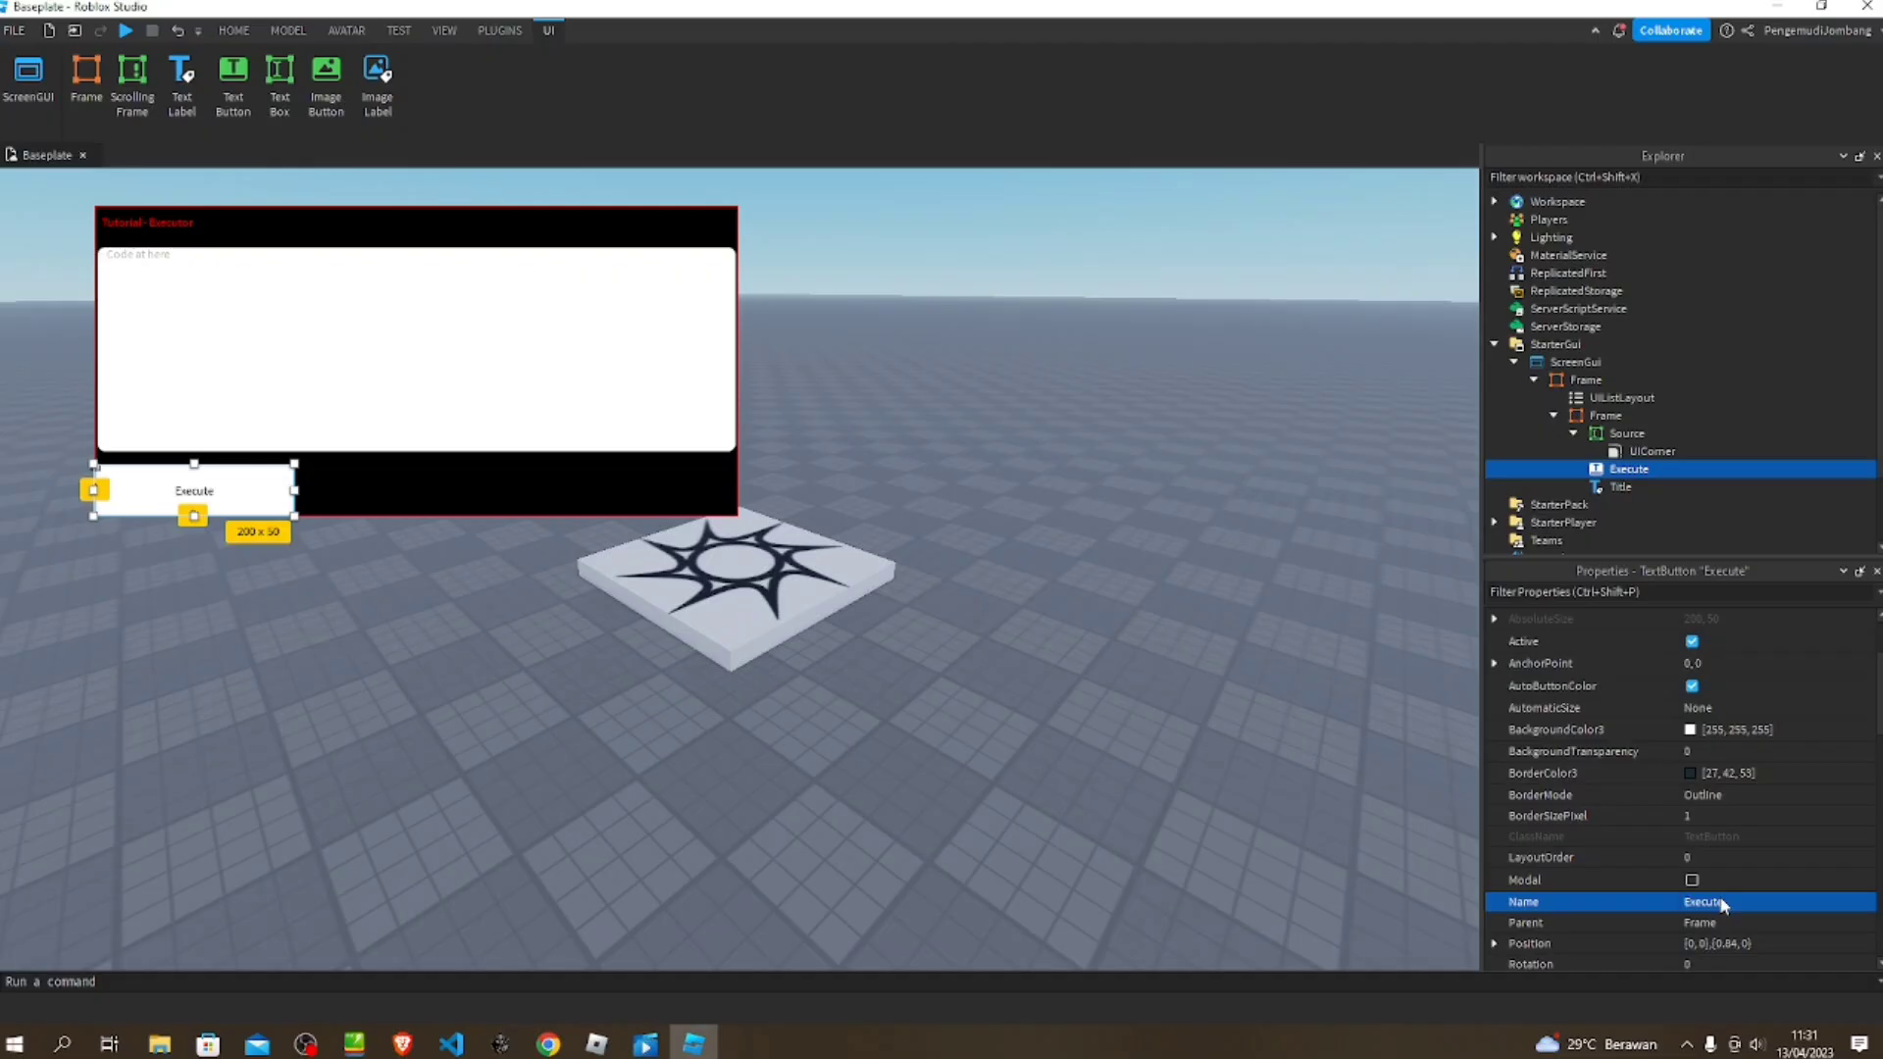
# - Add a UICorner to the Execute button
pyautogui.click(1661, 469)
pyautogui.write('Cor')
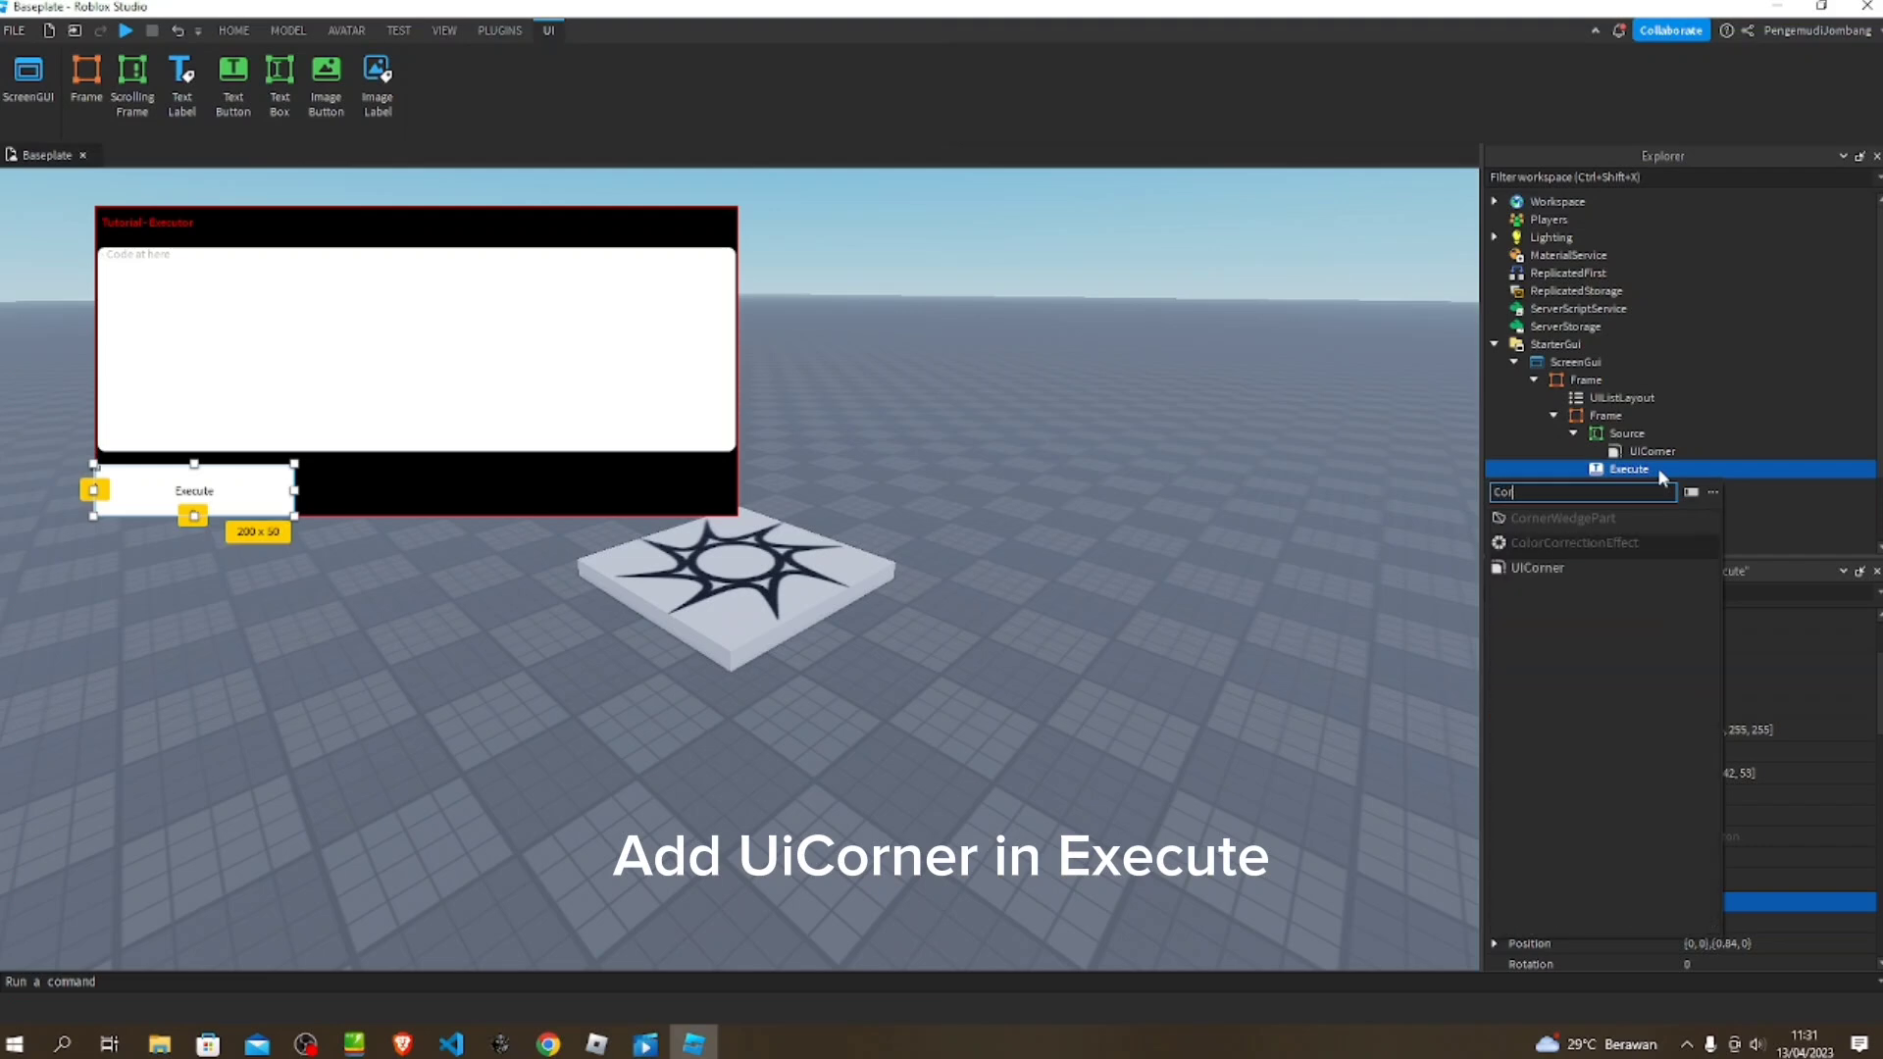
pyautogui.write('ner')
pyautogui.click(1512, 544)
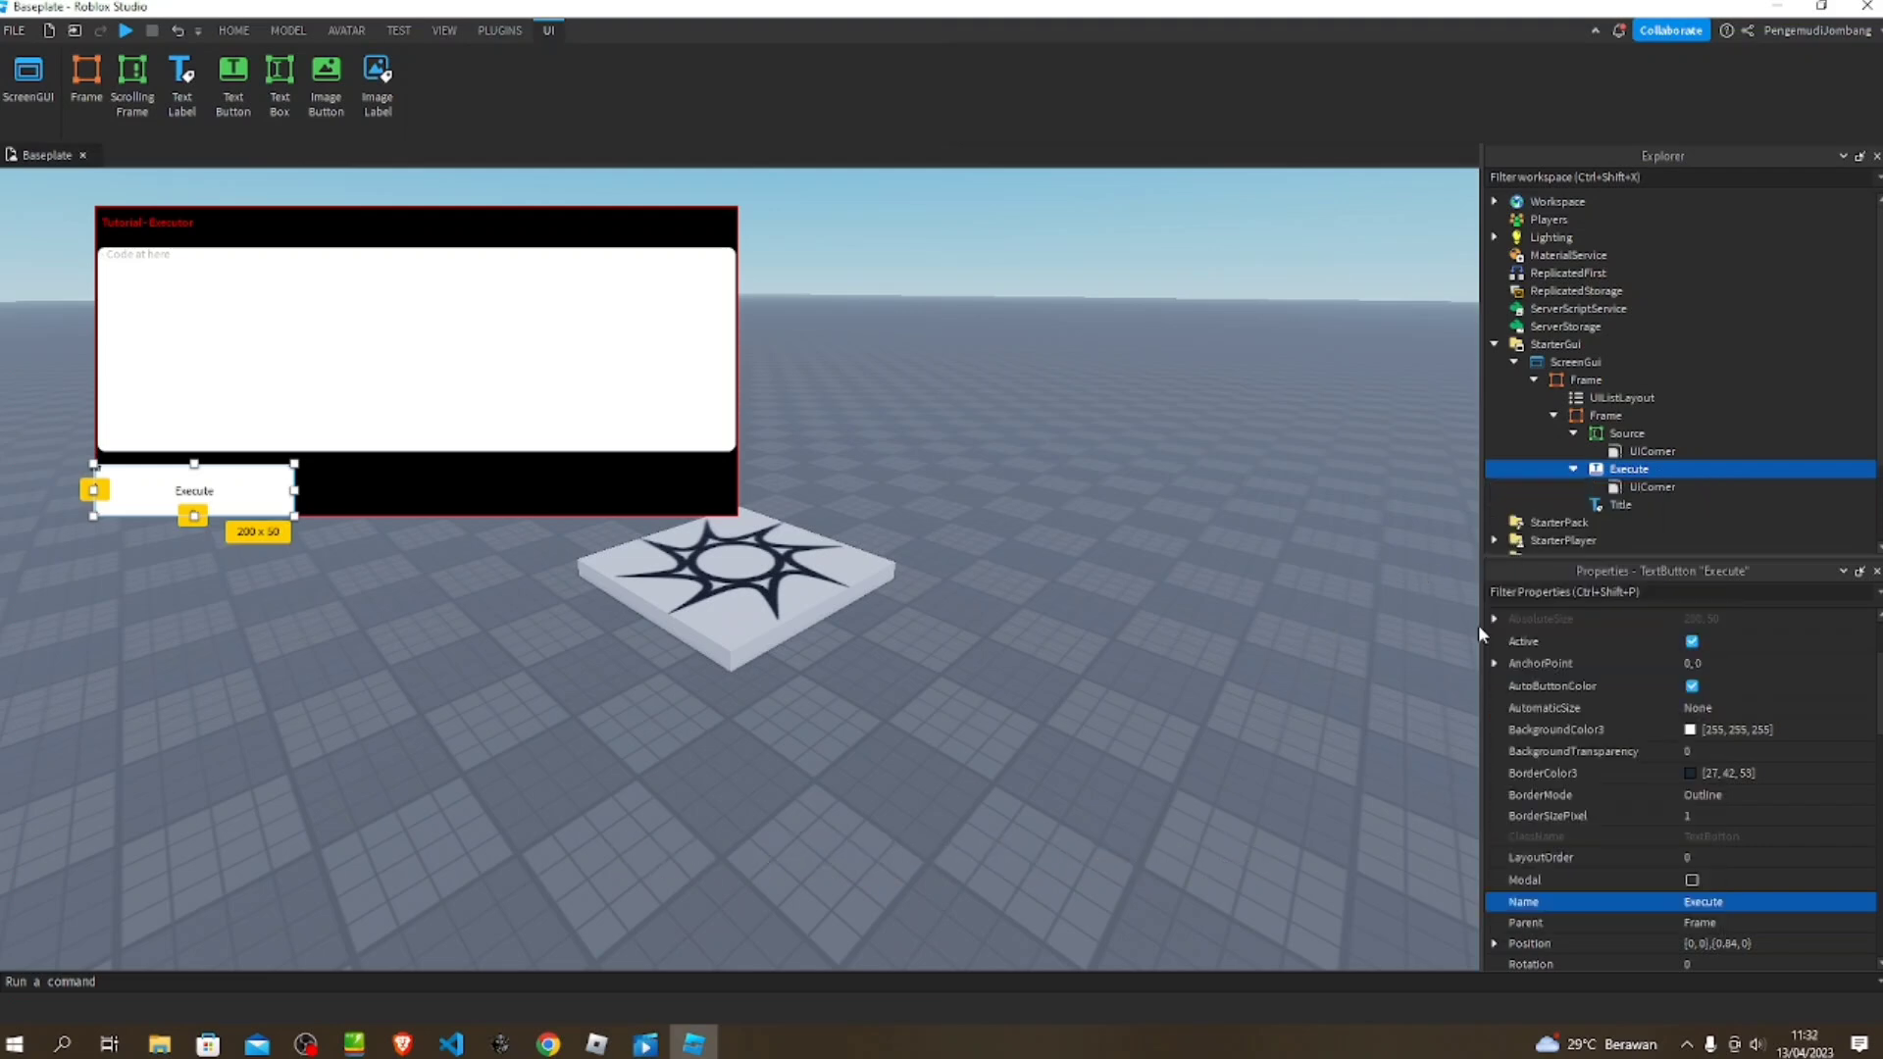
pyautogui.click(260, 589)
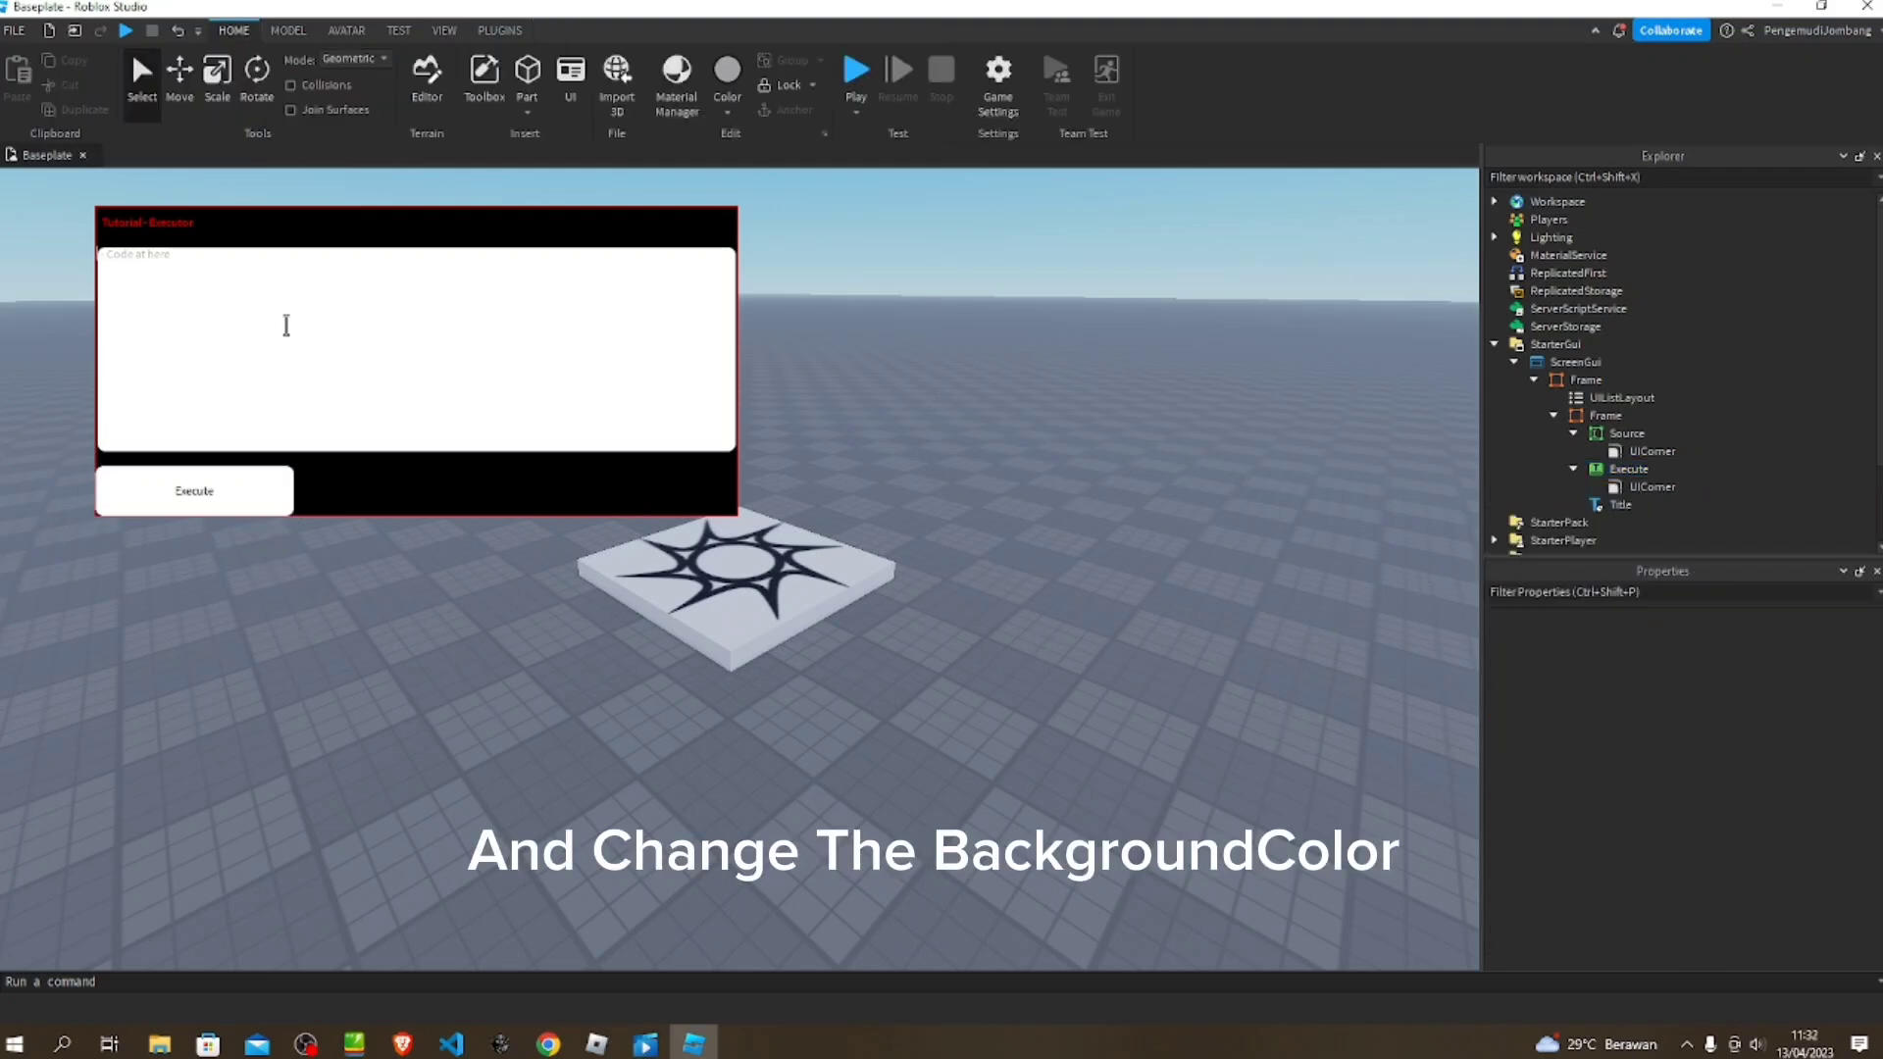
# - Set the Source text box's BackgroundColor3 to gray [100, 100, 100]
pyautogui.click(1625, 433)
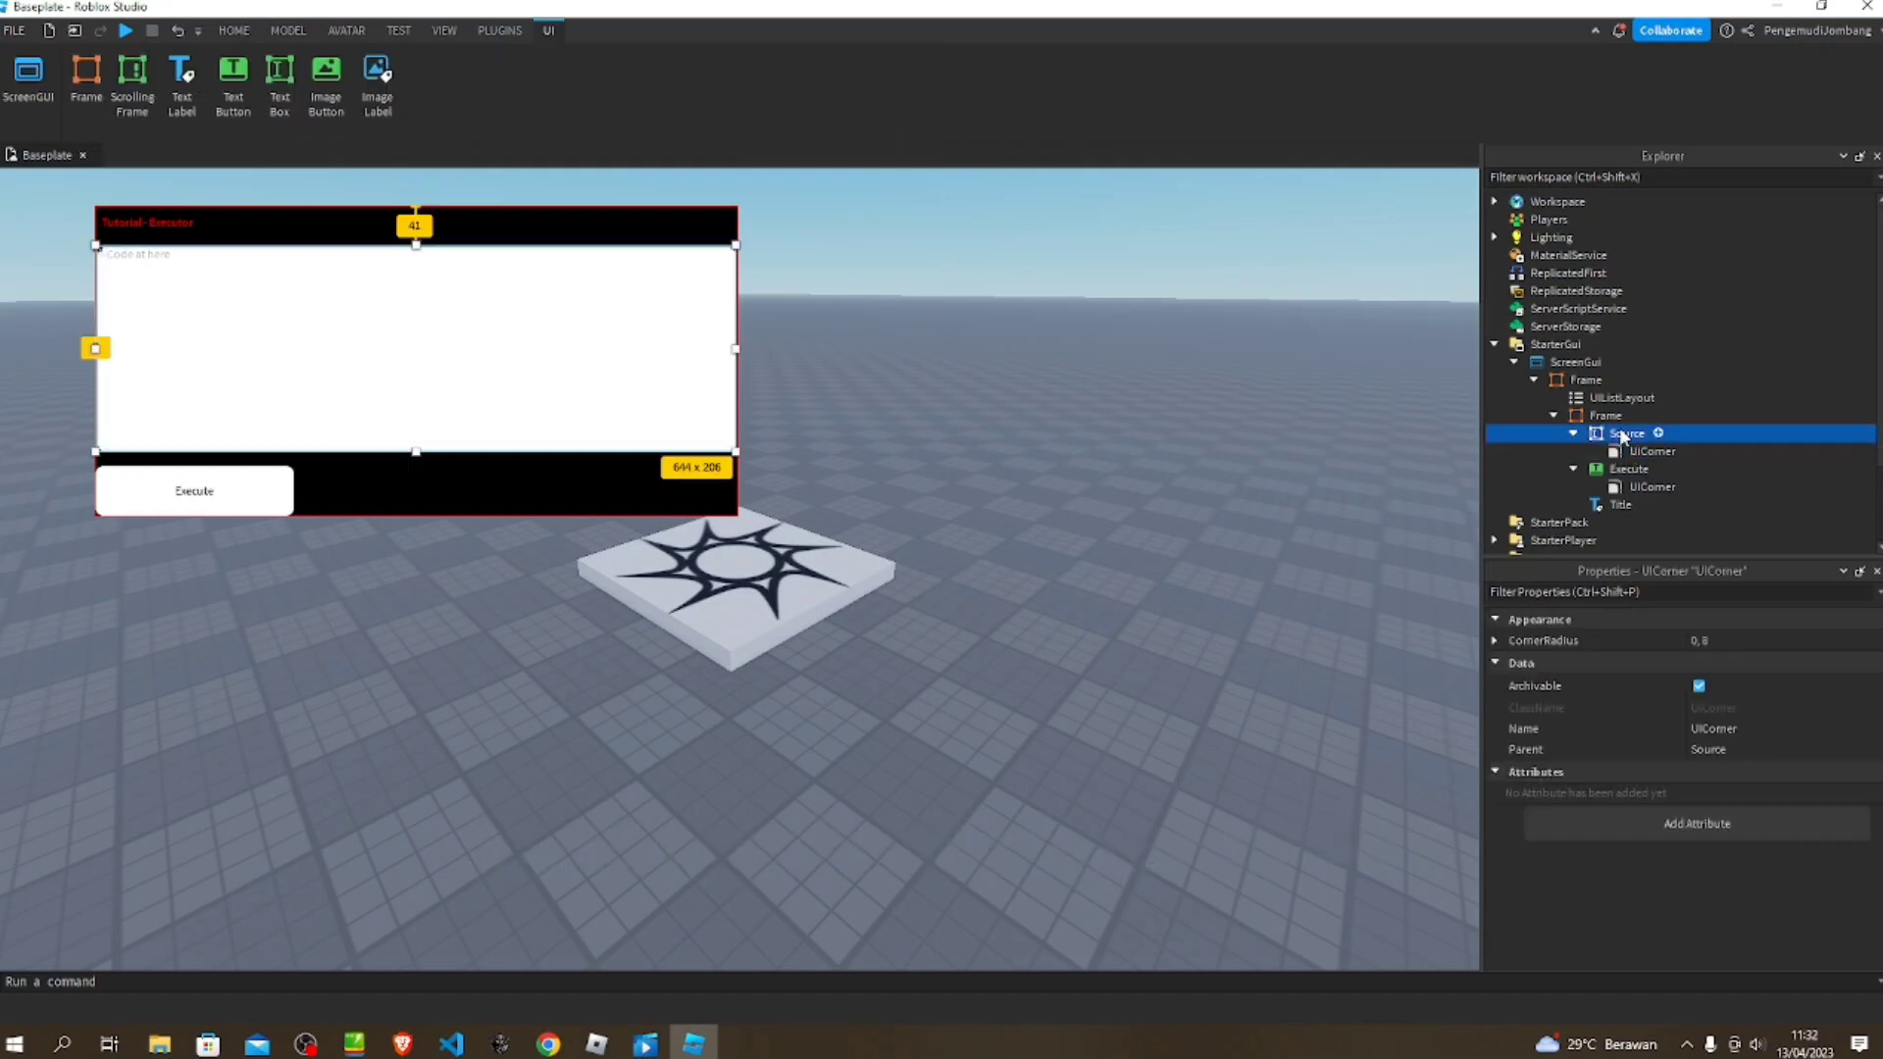
pyautogui.scroll(-3, 1754, 753)
pyautogui.click(1690, 706)
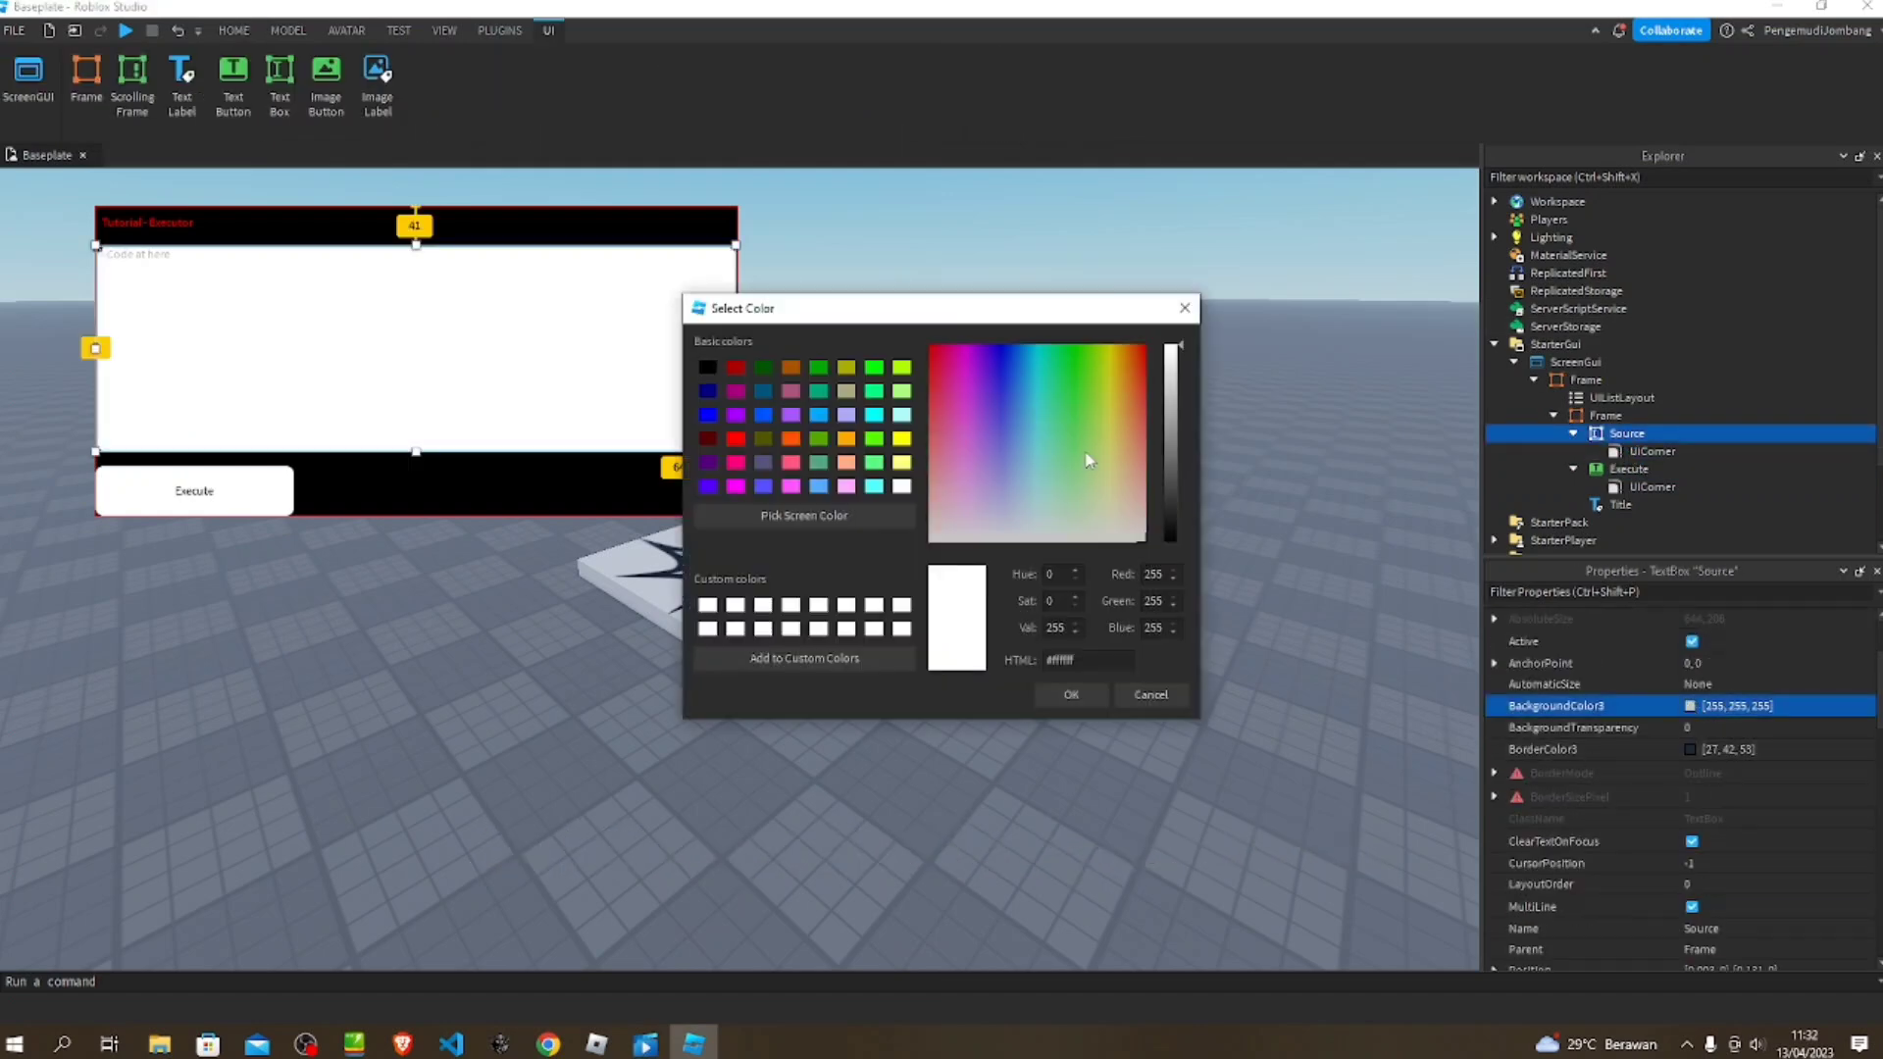
pyautogui.moveTo(1185, 401); pyautogui.dragTo(1173, 470)
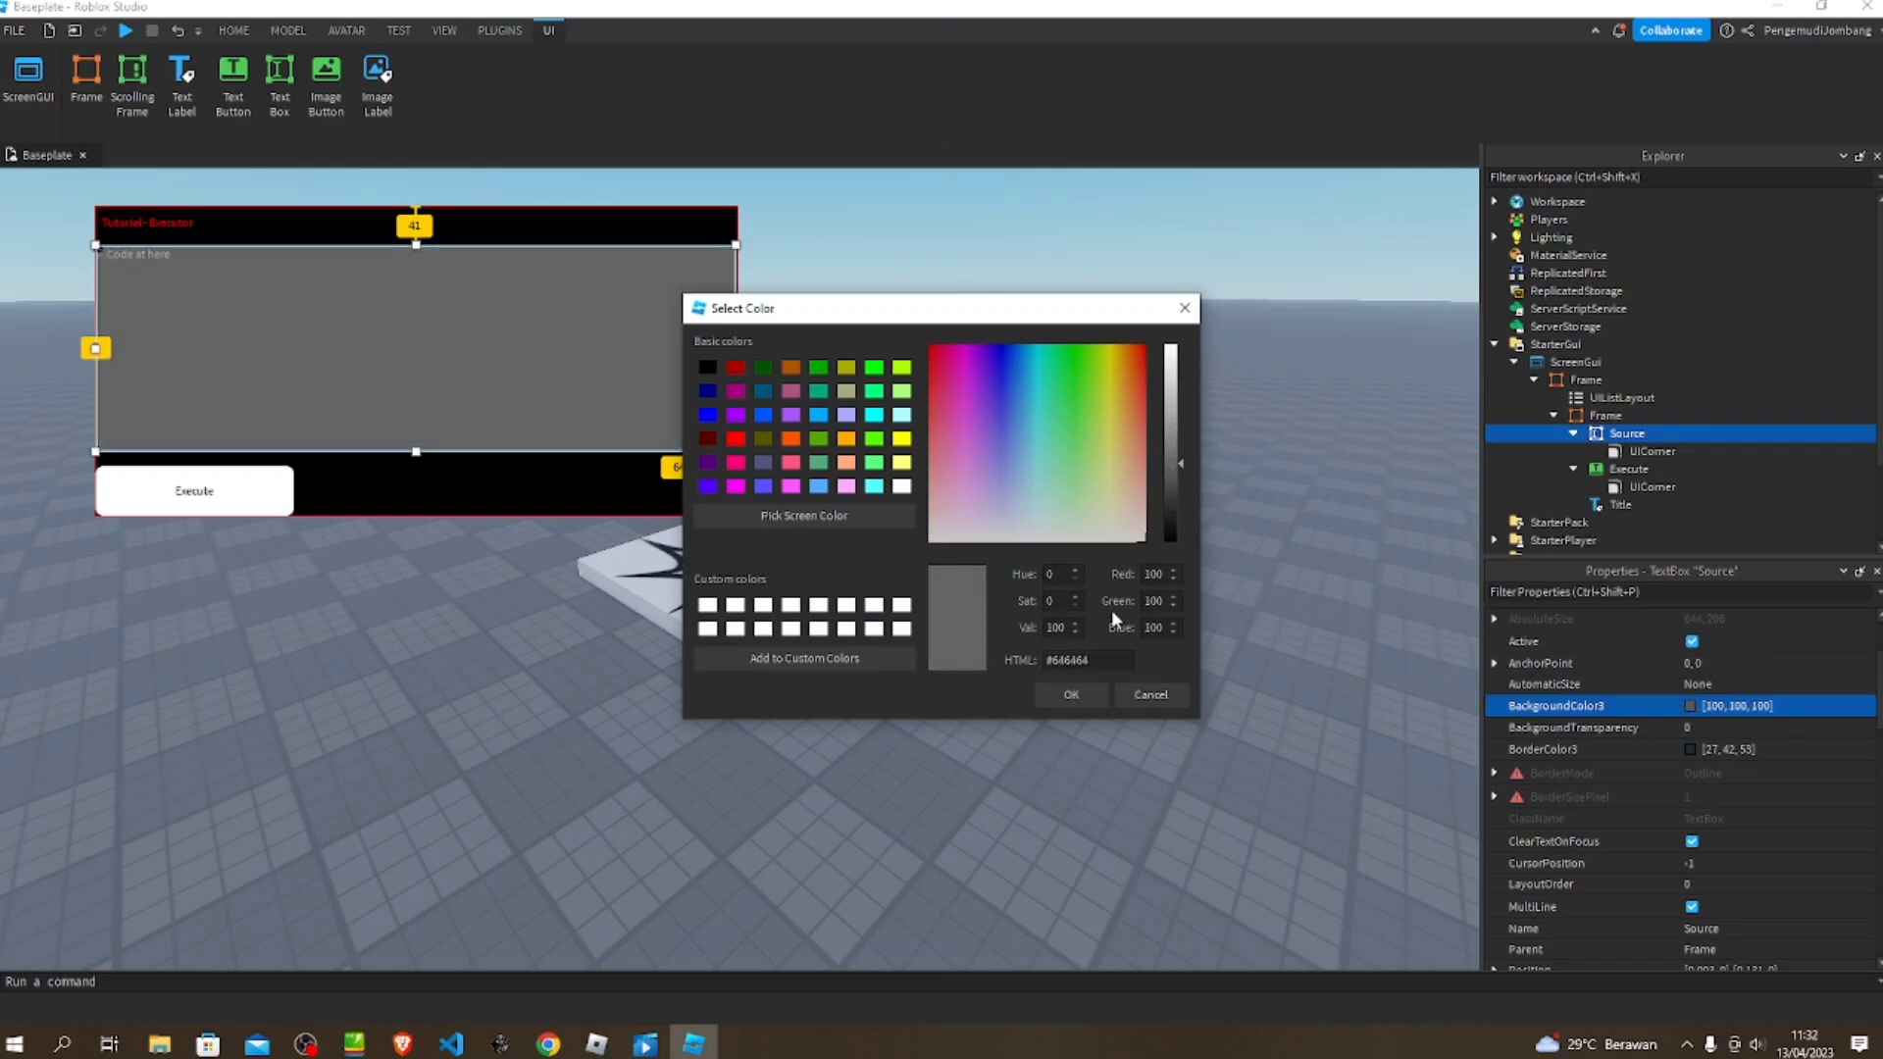
pyautogui.click(1070, 695)
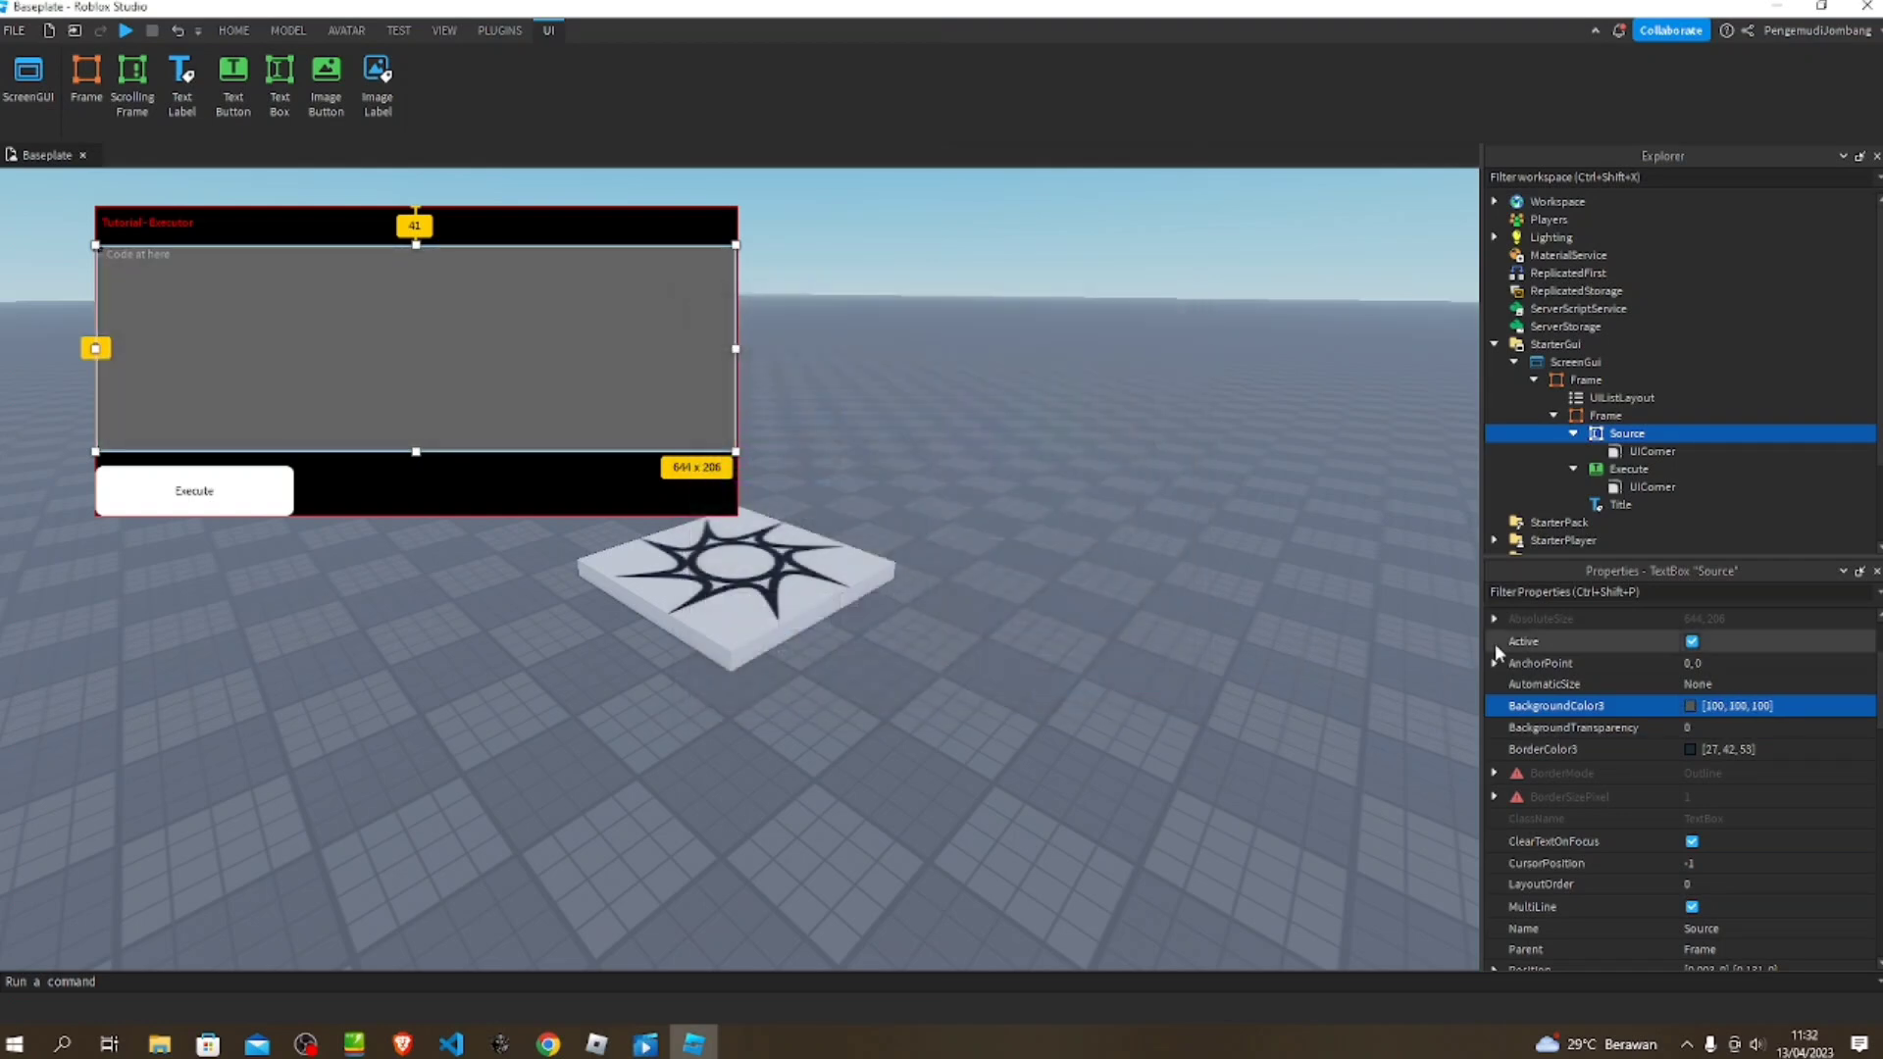
# - Match the Execute button's BackgroundColor3 to the Source box's gray, 100, 100, 100
pyautogui.click(1738, 706)
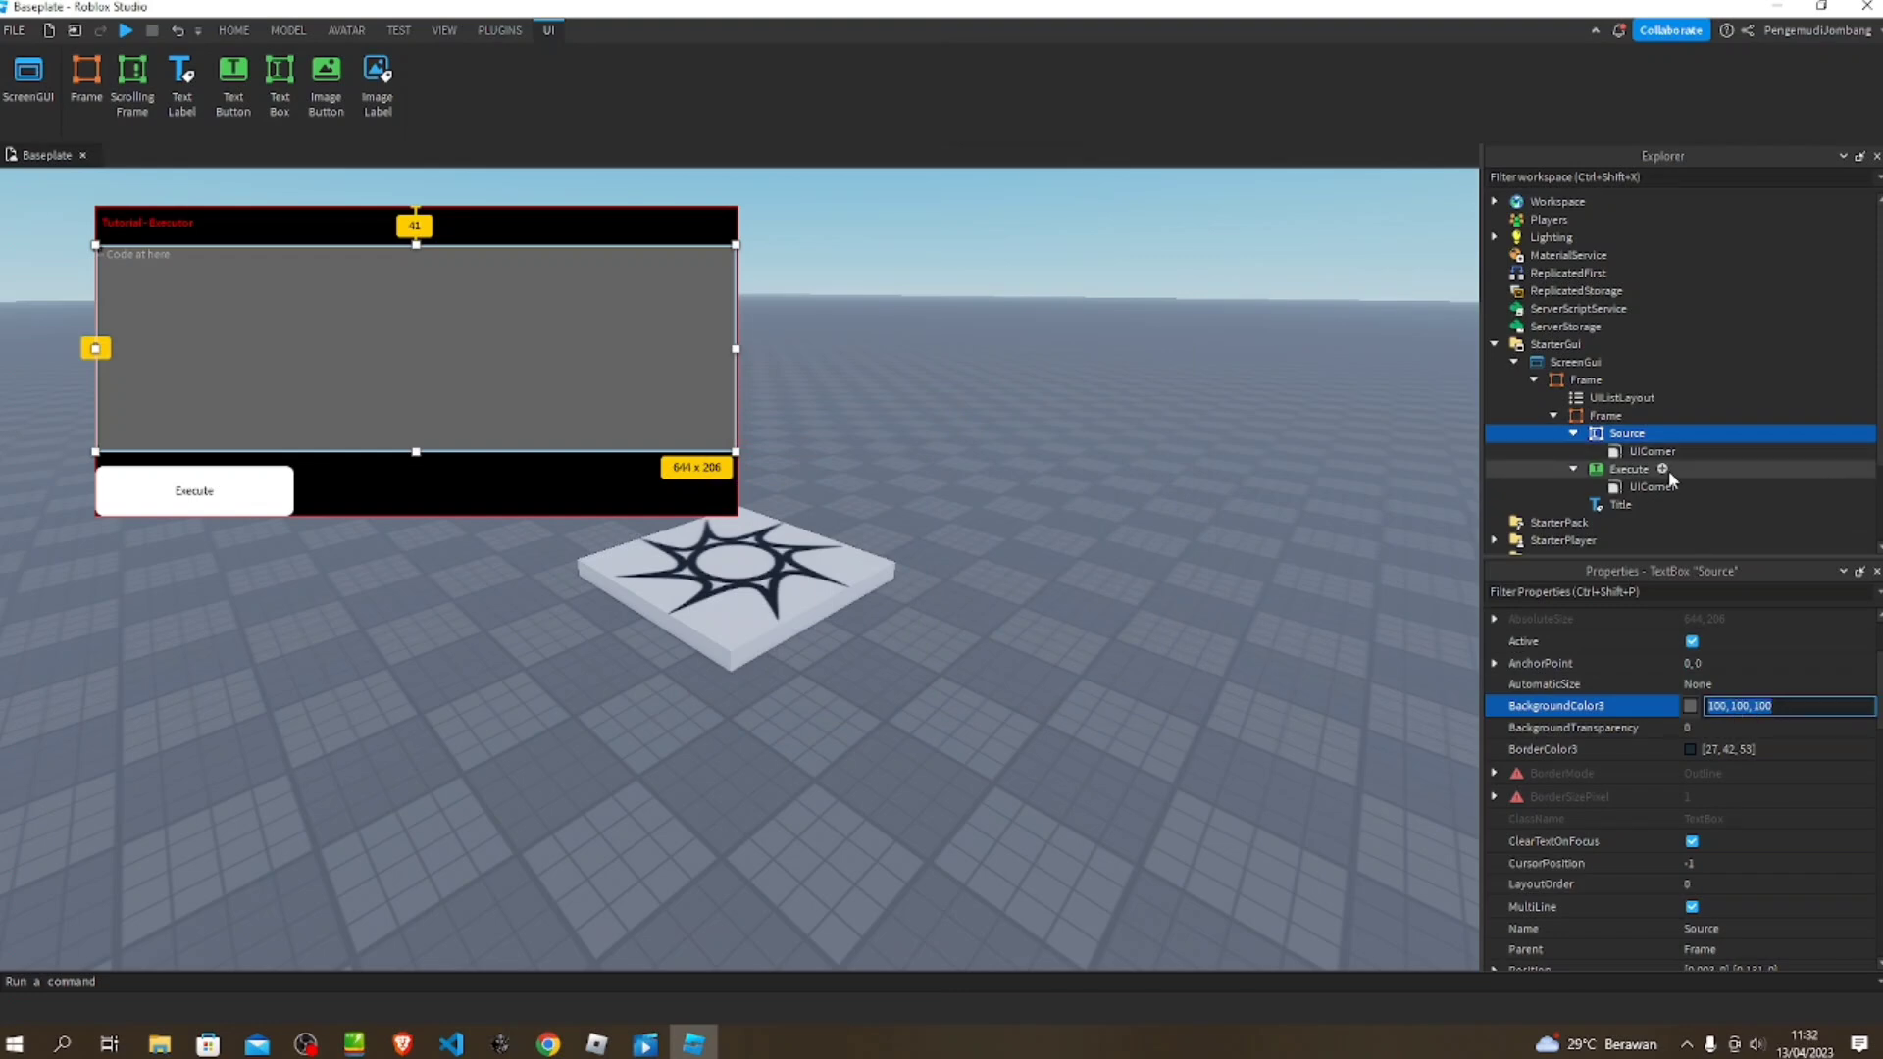
pyautogui.click(1629, 469)
pyautogui.click(1718, 728)
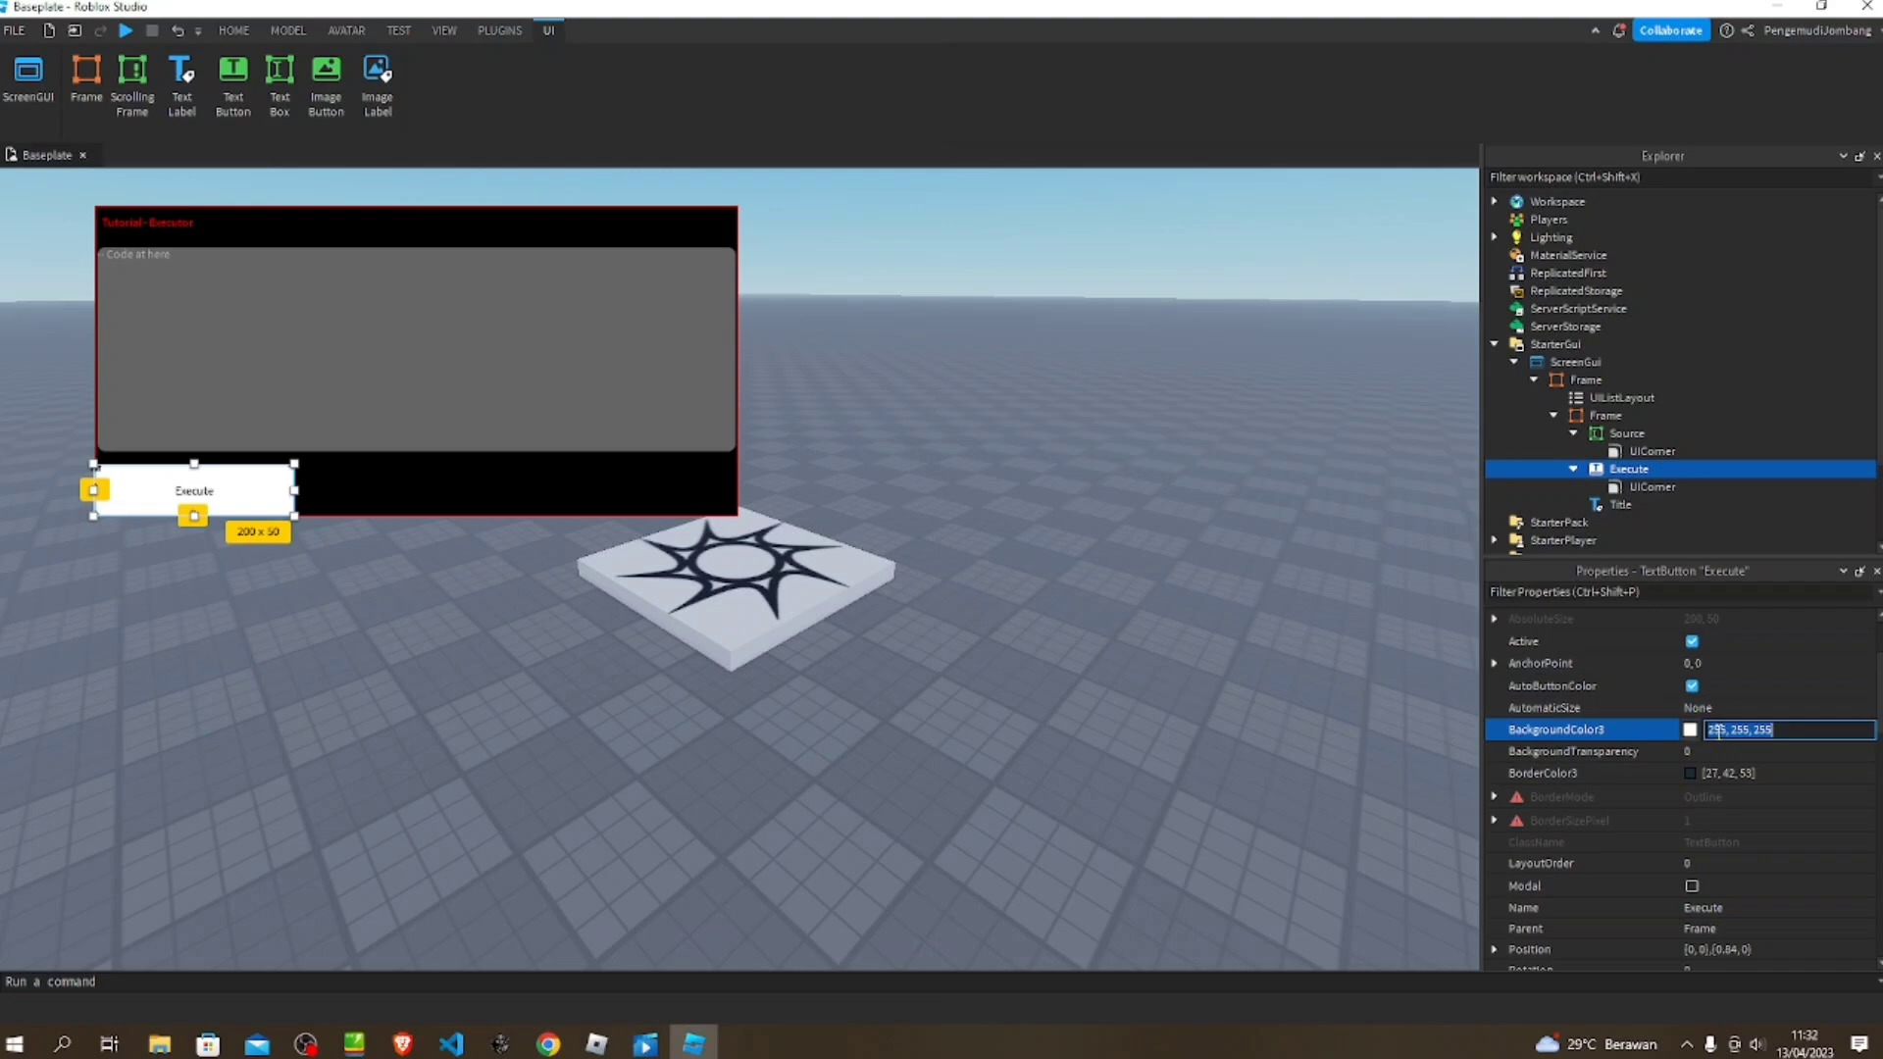
pyautogui.press('BackSpace')
pyautogui.press('Return')
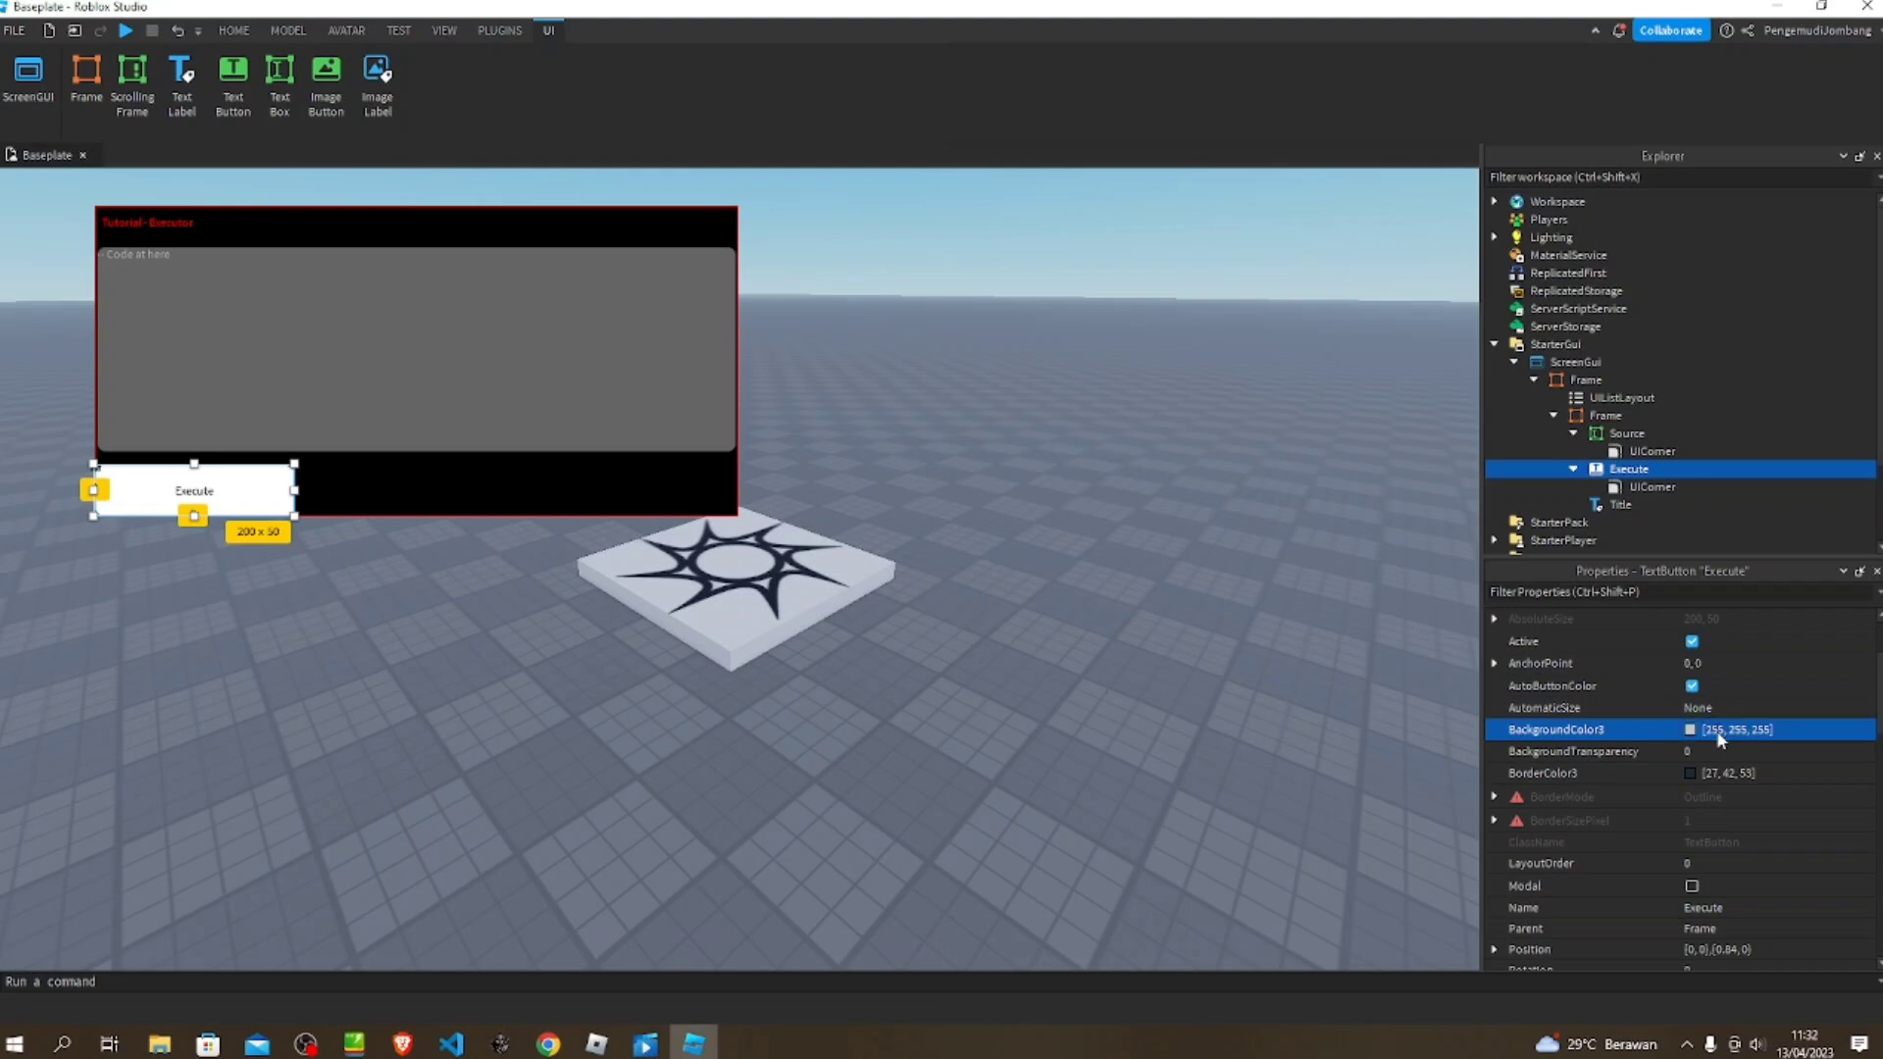
pyautogui.click(1720, 734)
pyautogui.write('100, 100, 100')
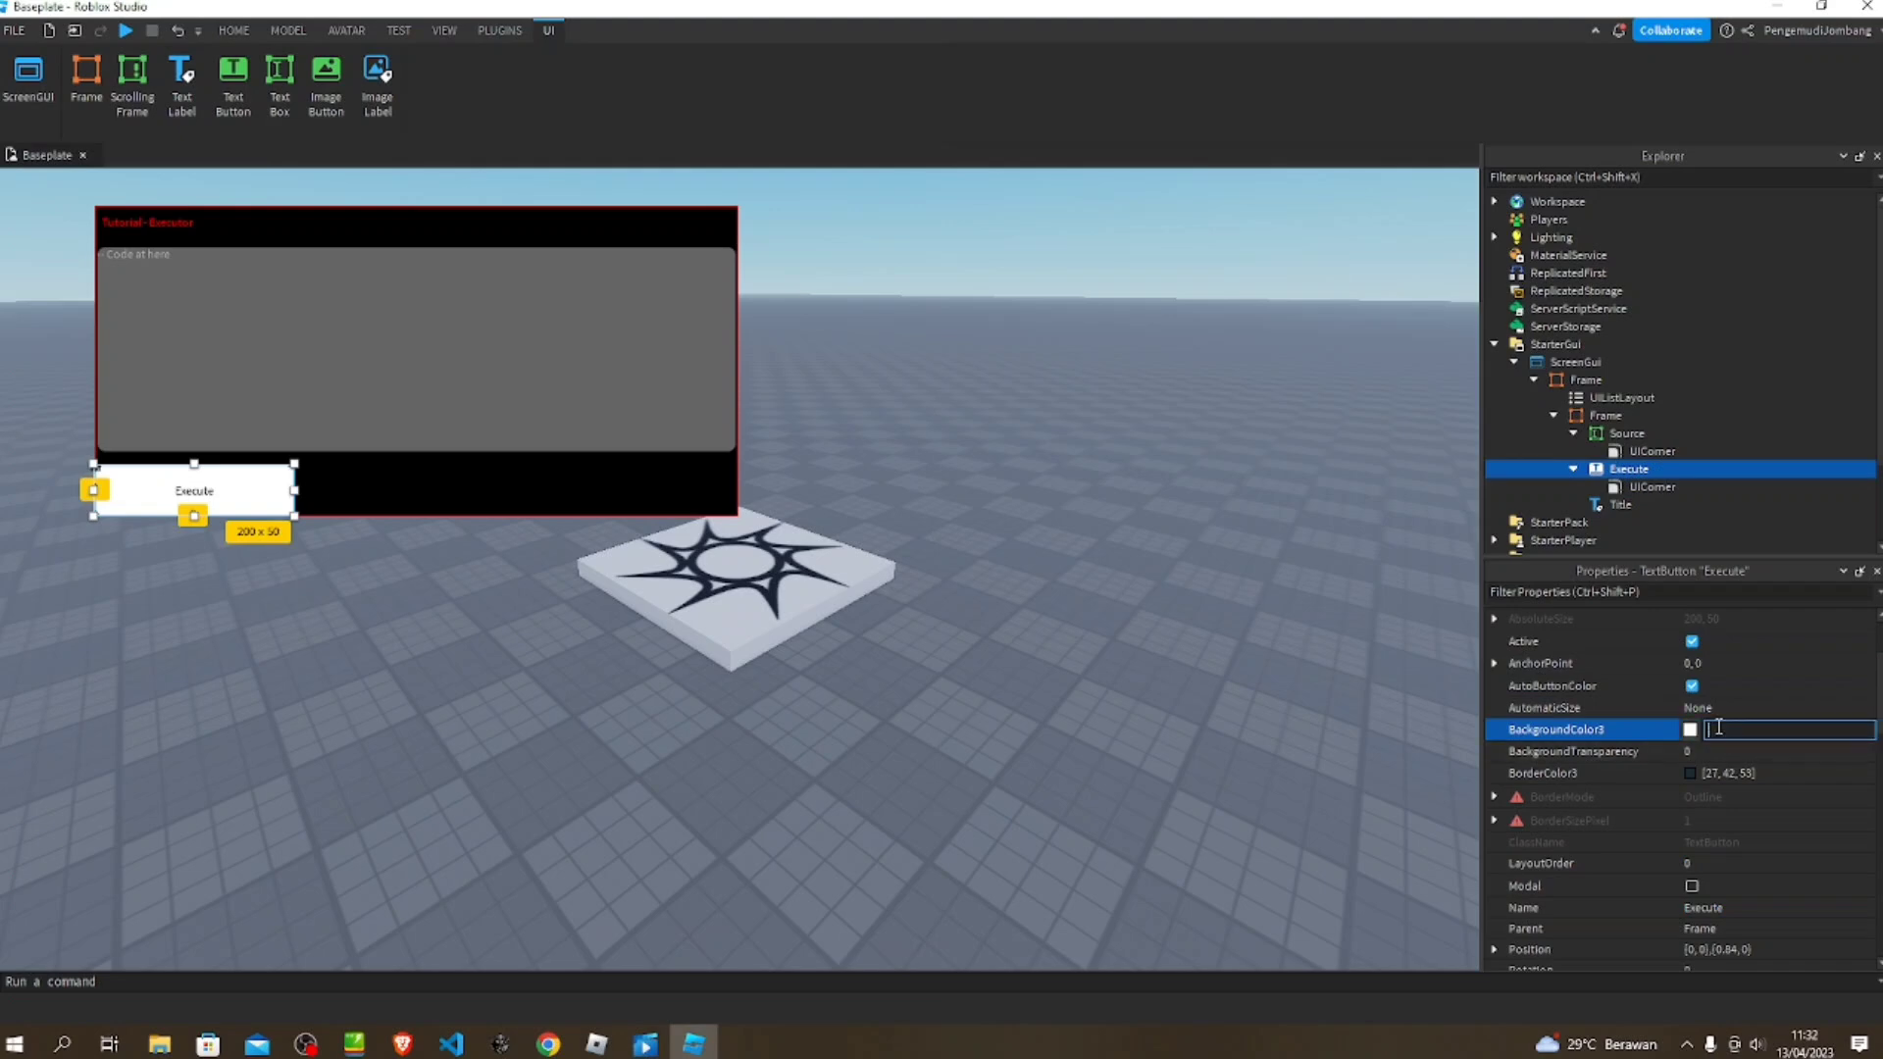
pyautogui.press('Return')
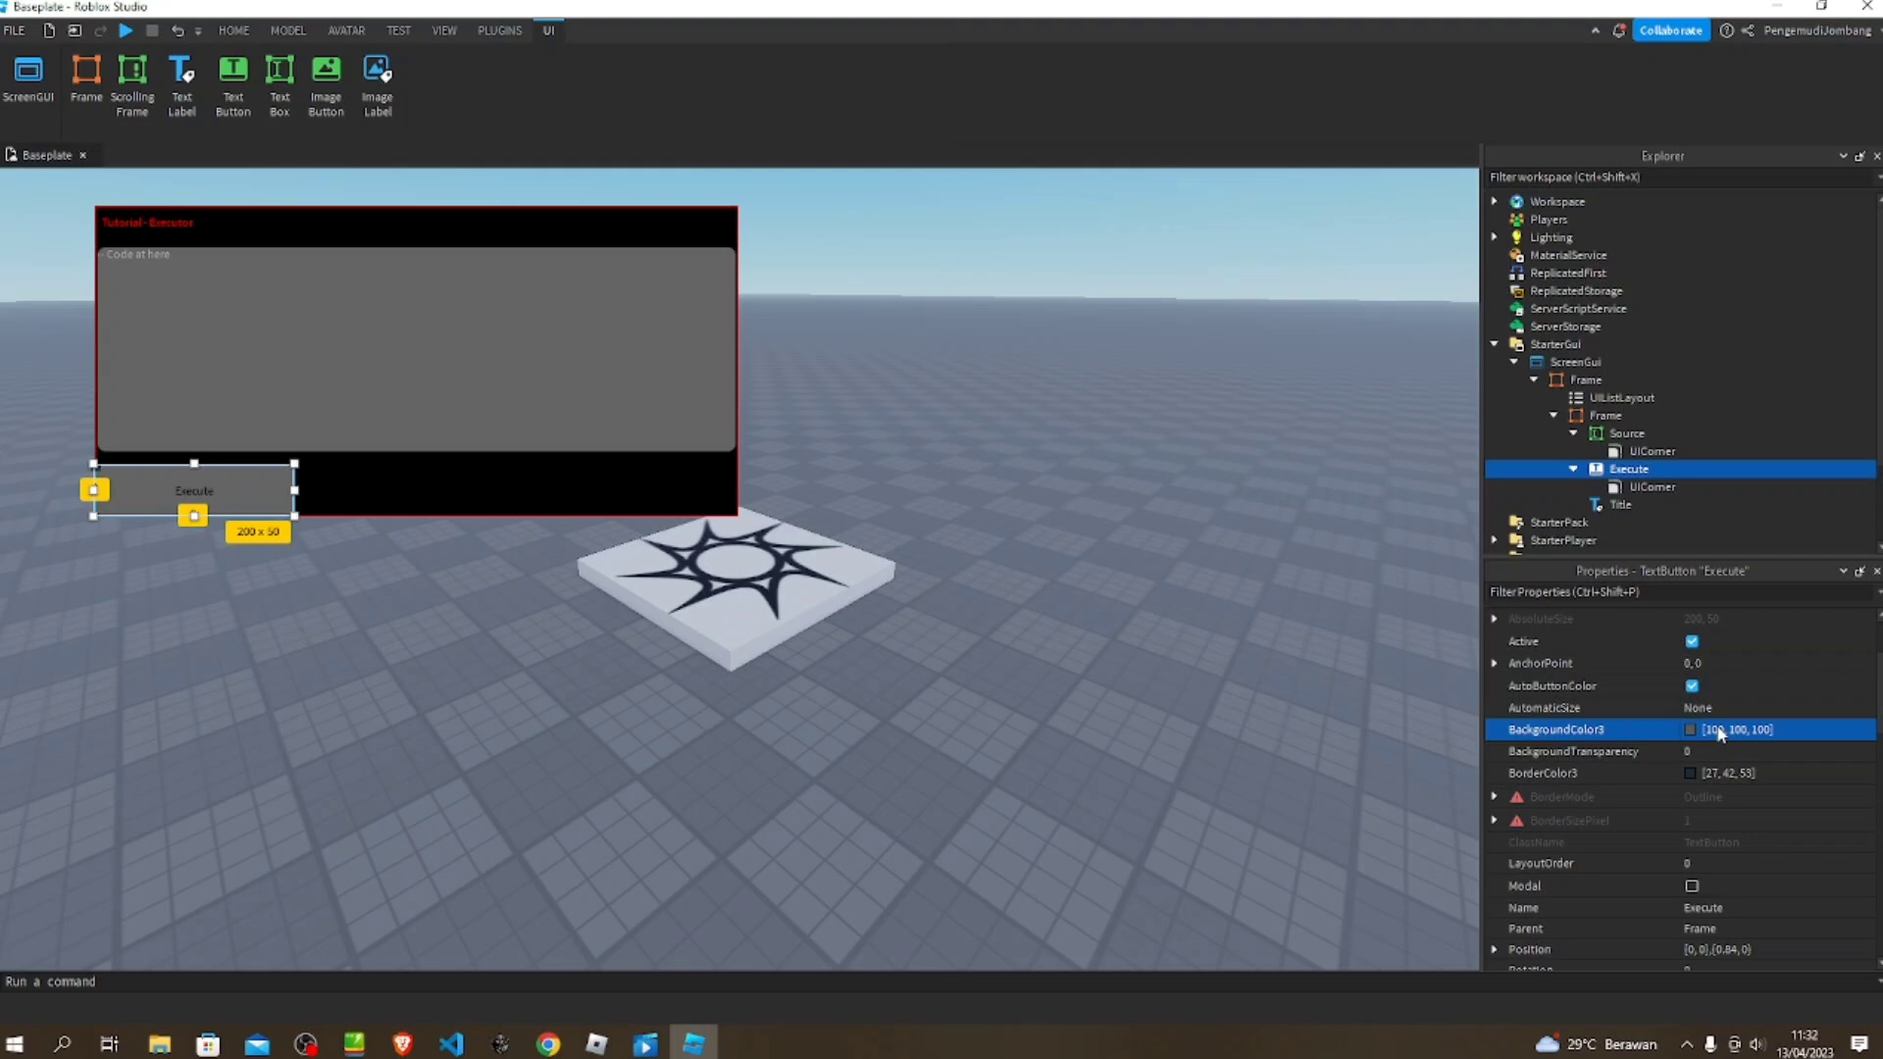
pyautogui.click(296, 615)
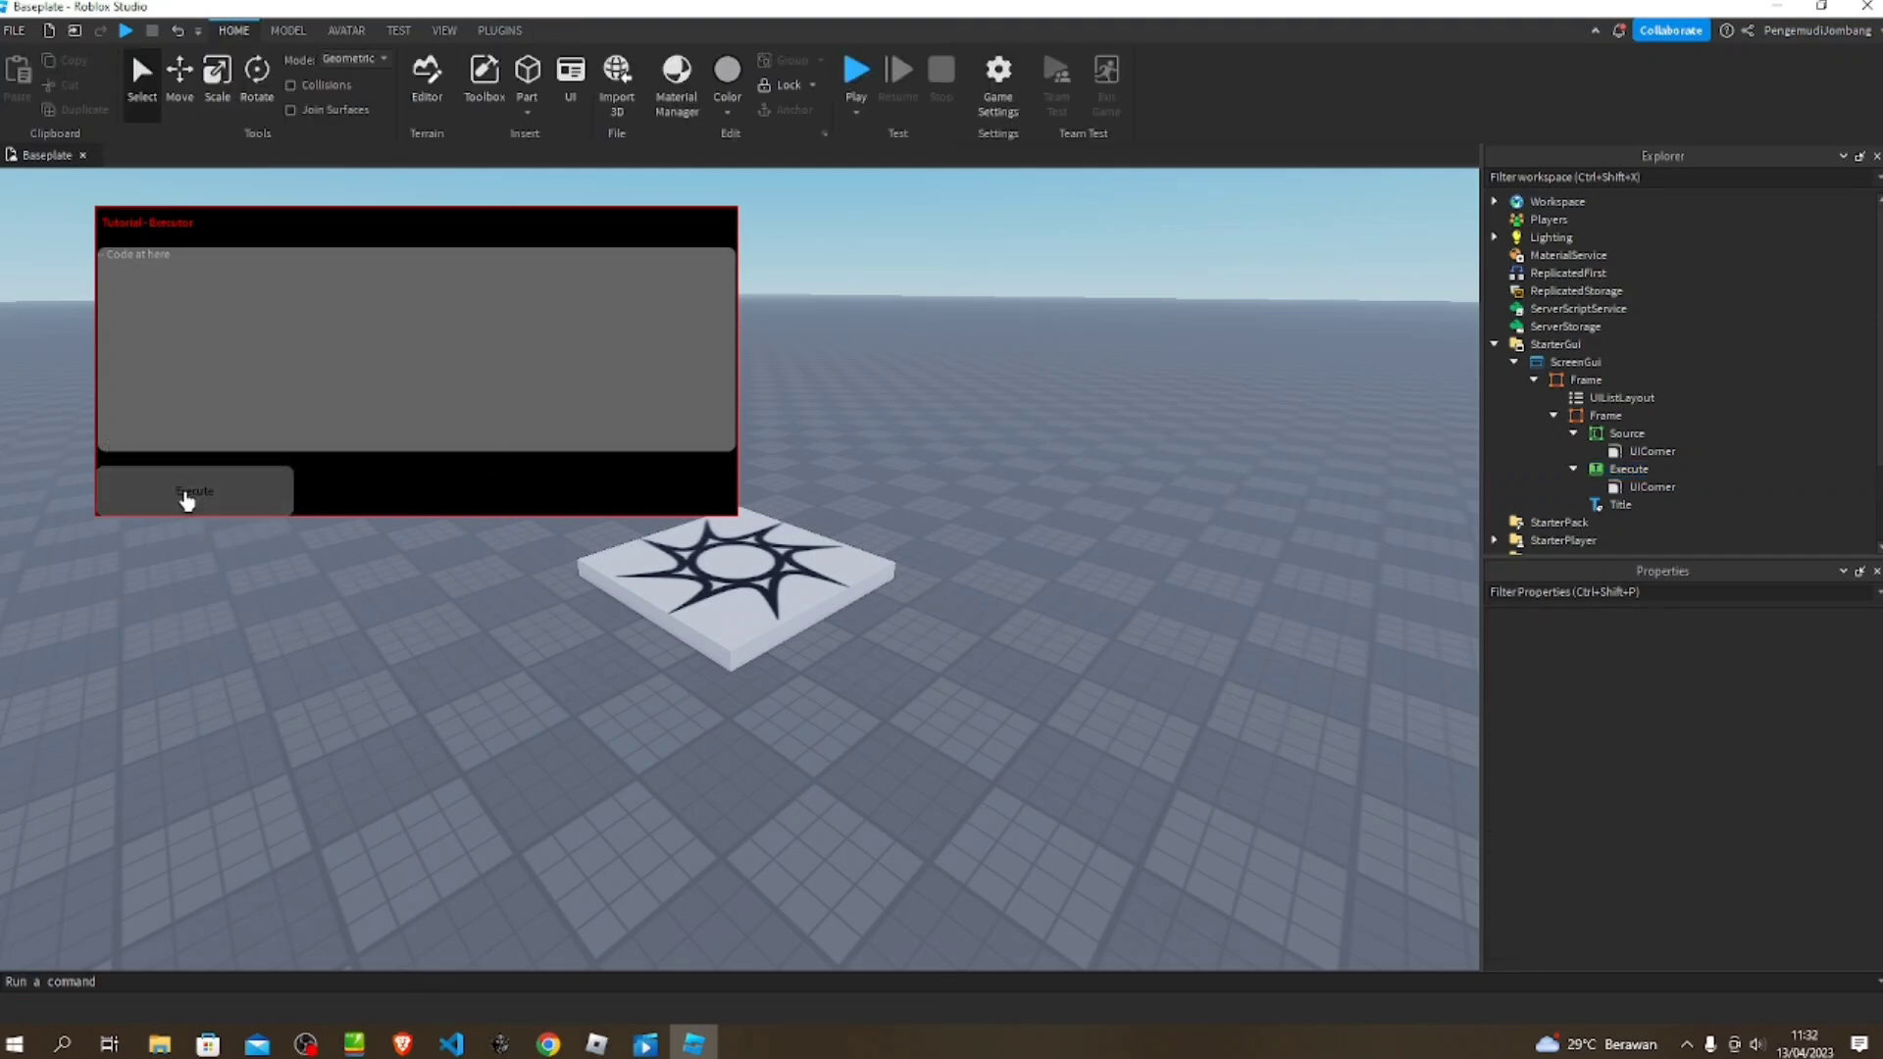
# - Duplicate the Execute button and move the copy to the frame's lower-right corner
pyautogui.click(1628, 469)
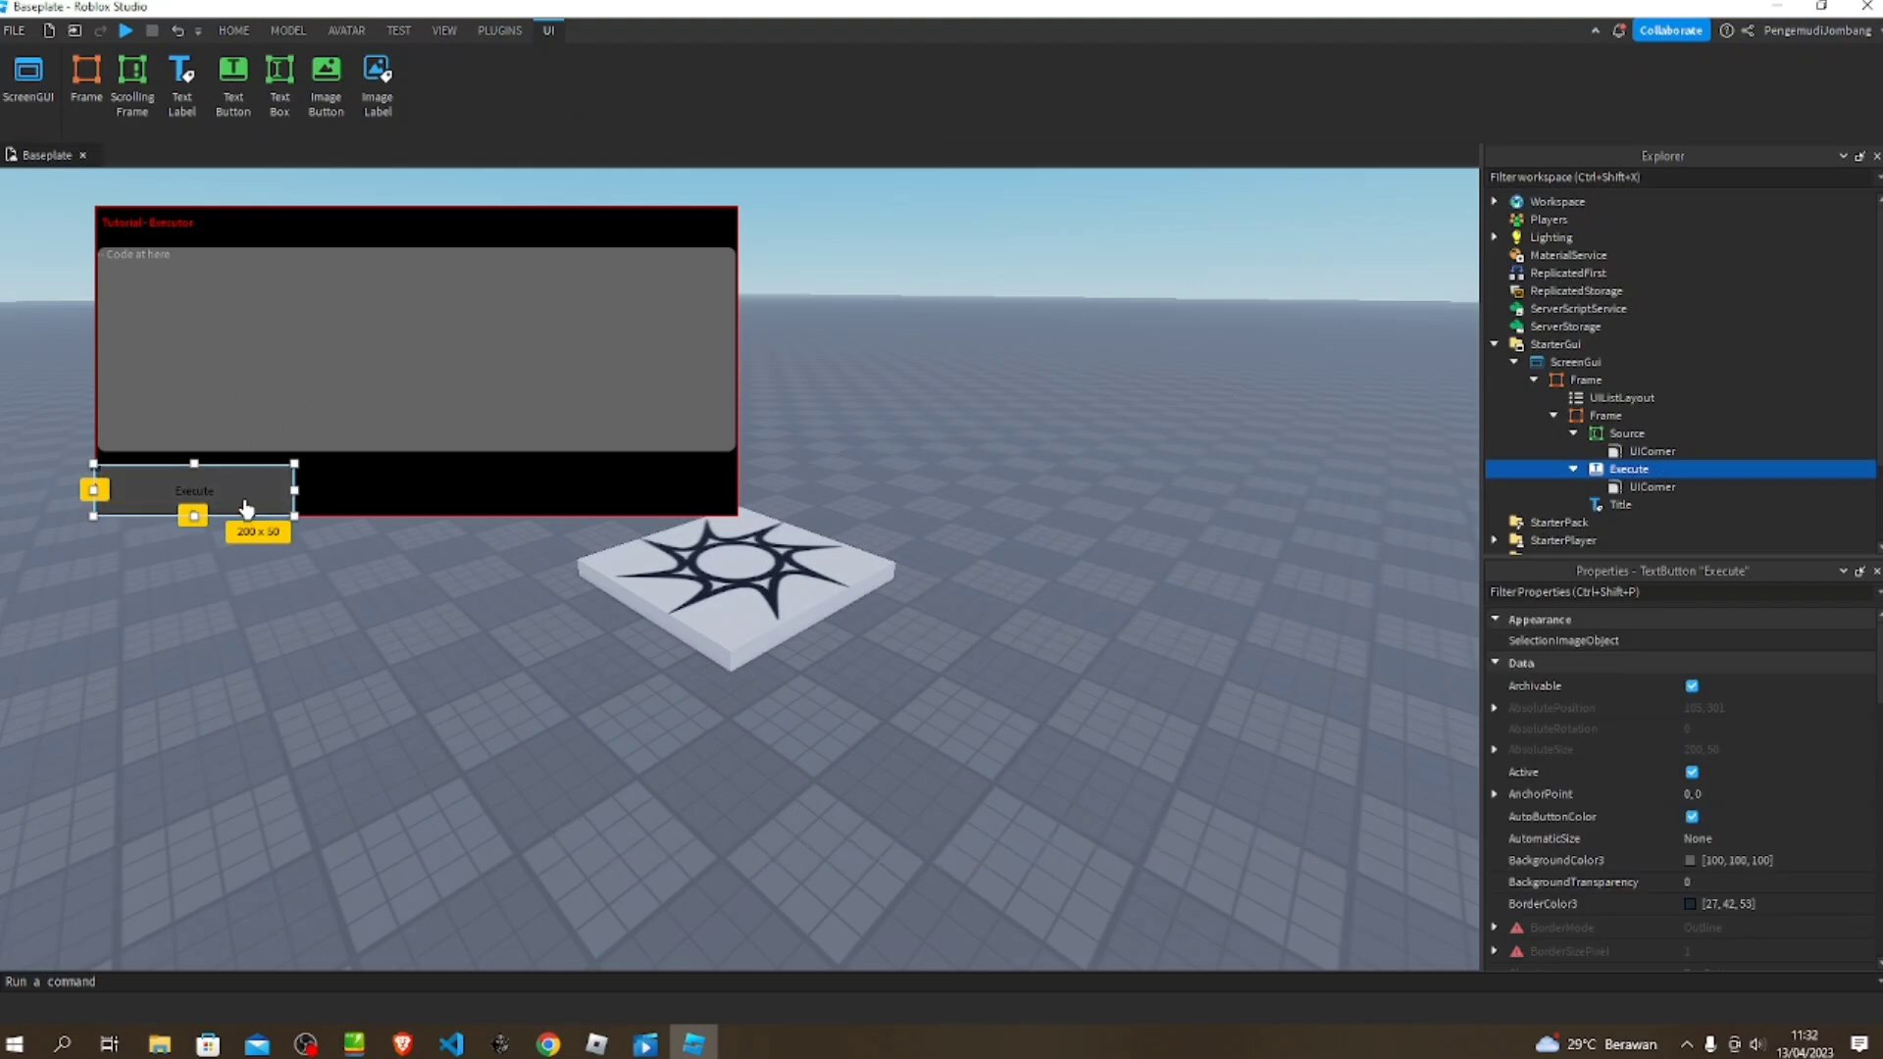
pyautogui.hotkey('ctrl', 'd')
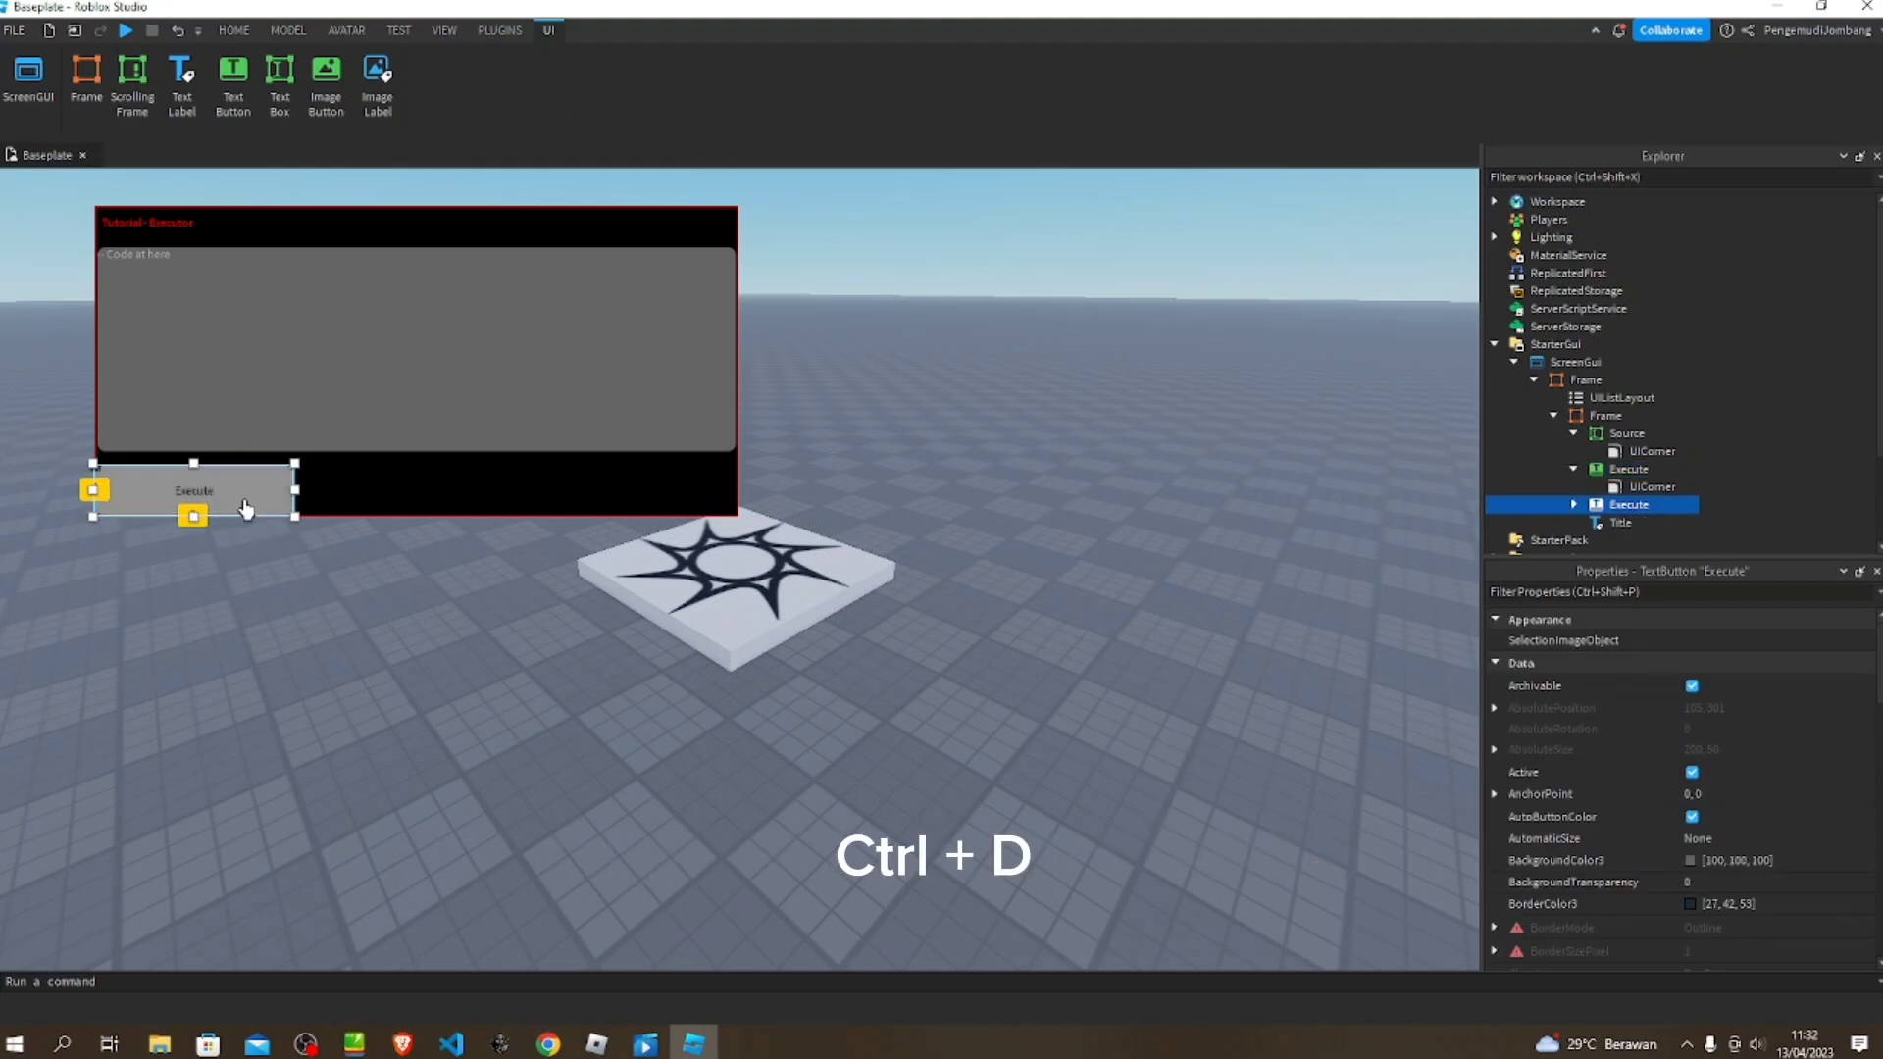
pyautogui.moveTo(247, 507); pyautogui.dragTo(690, 512)
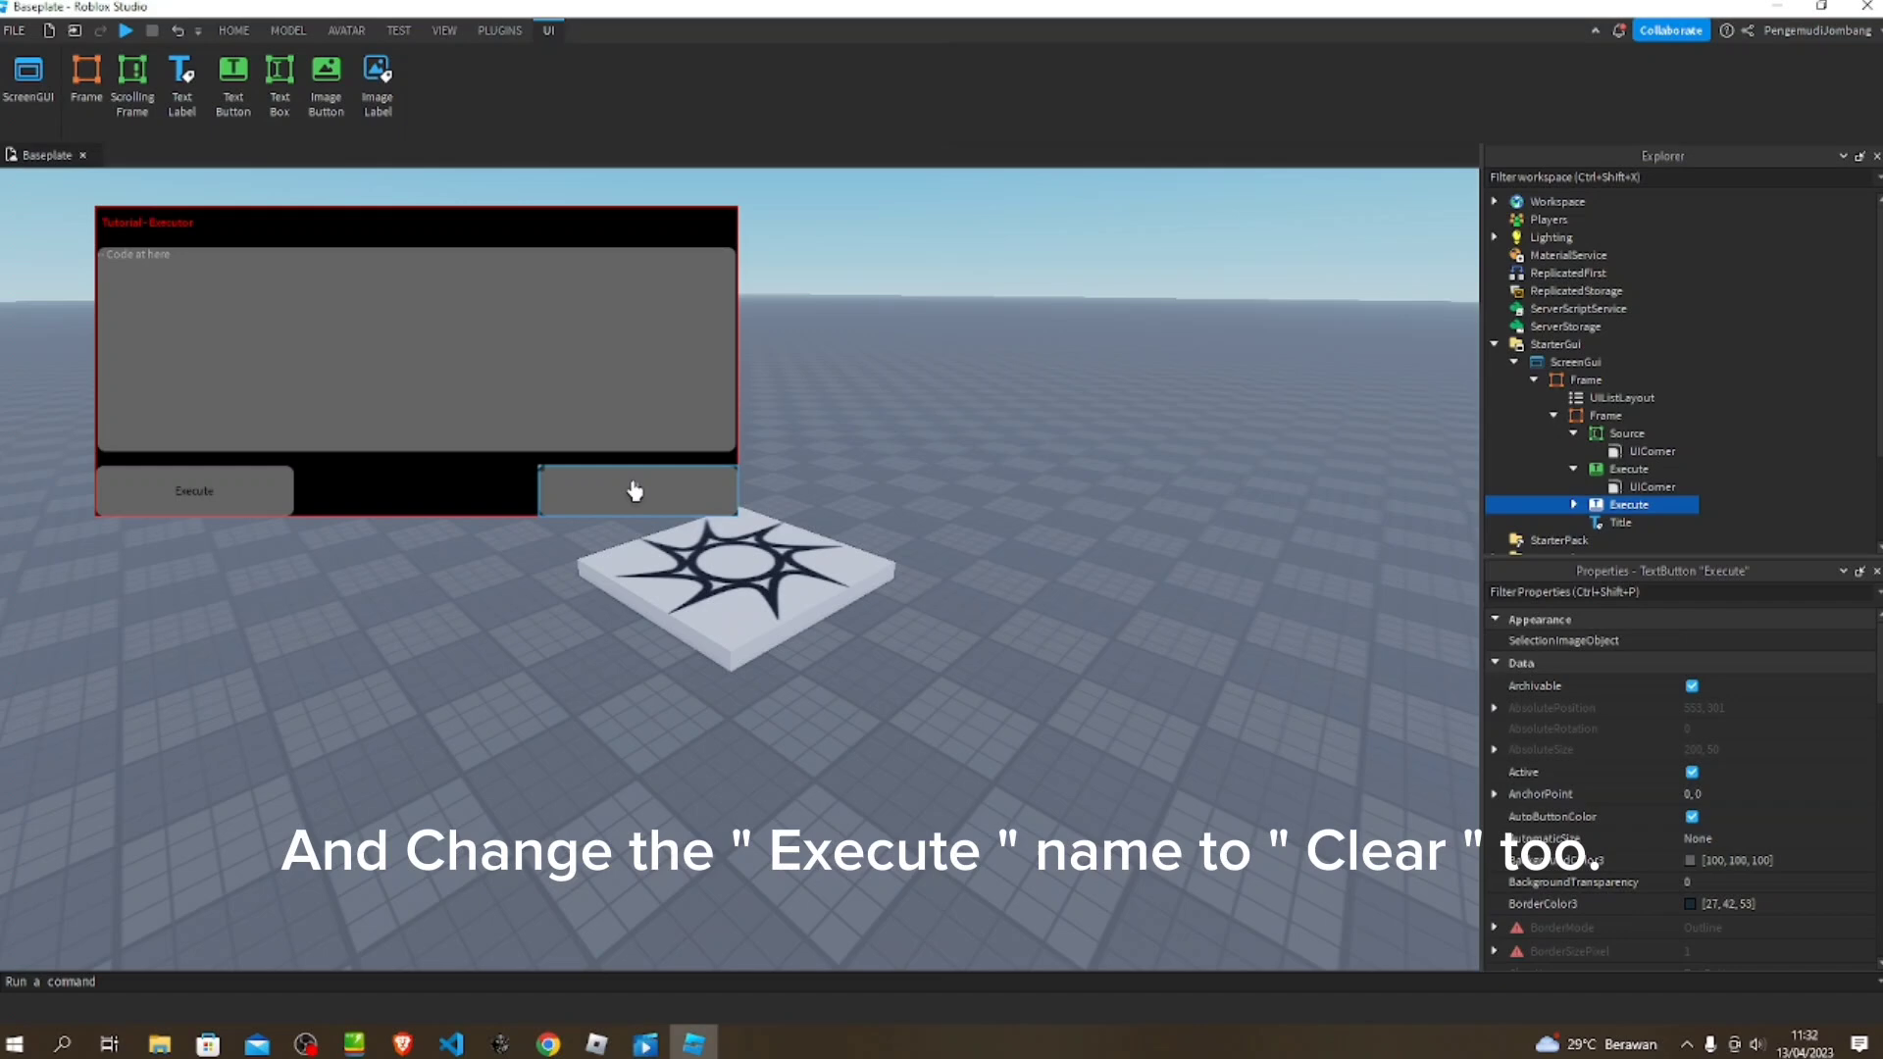
# - Change the duplicated button's displayed text to "Clear" and rename the object Clear
pyautogui.click(636, 491)
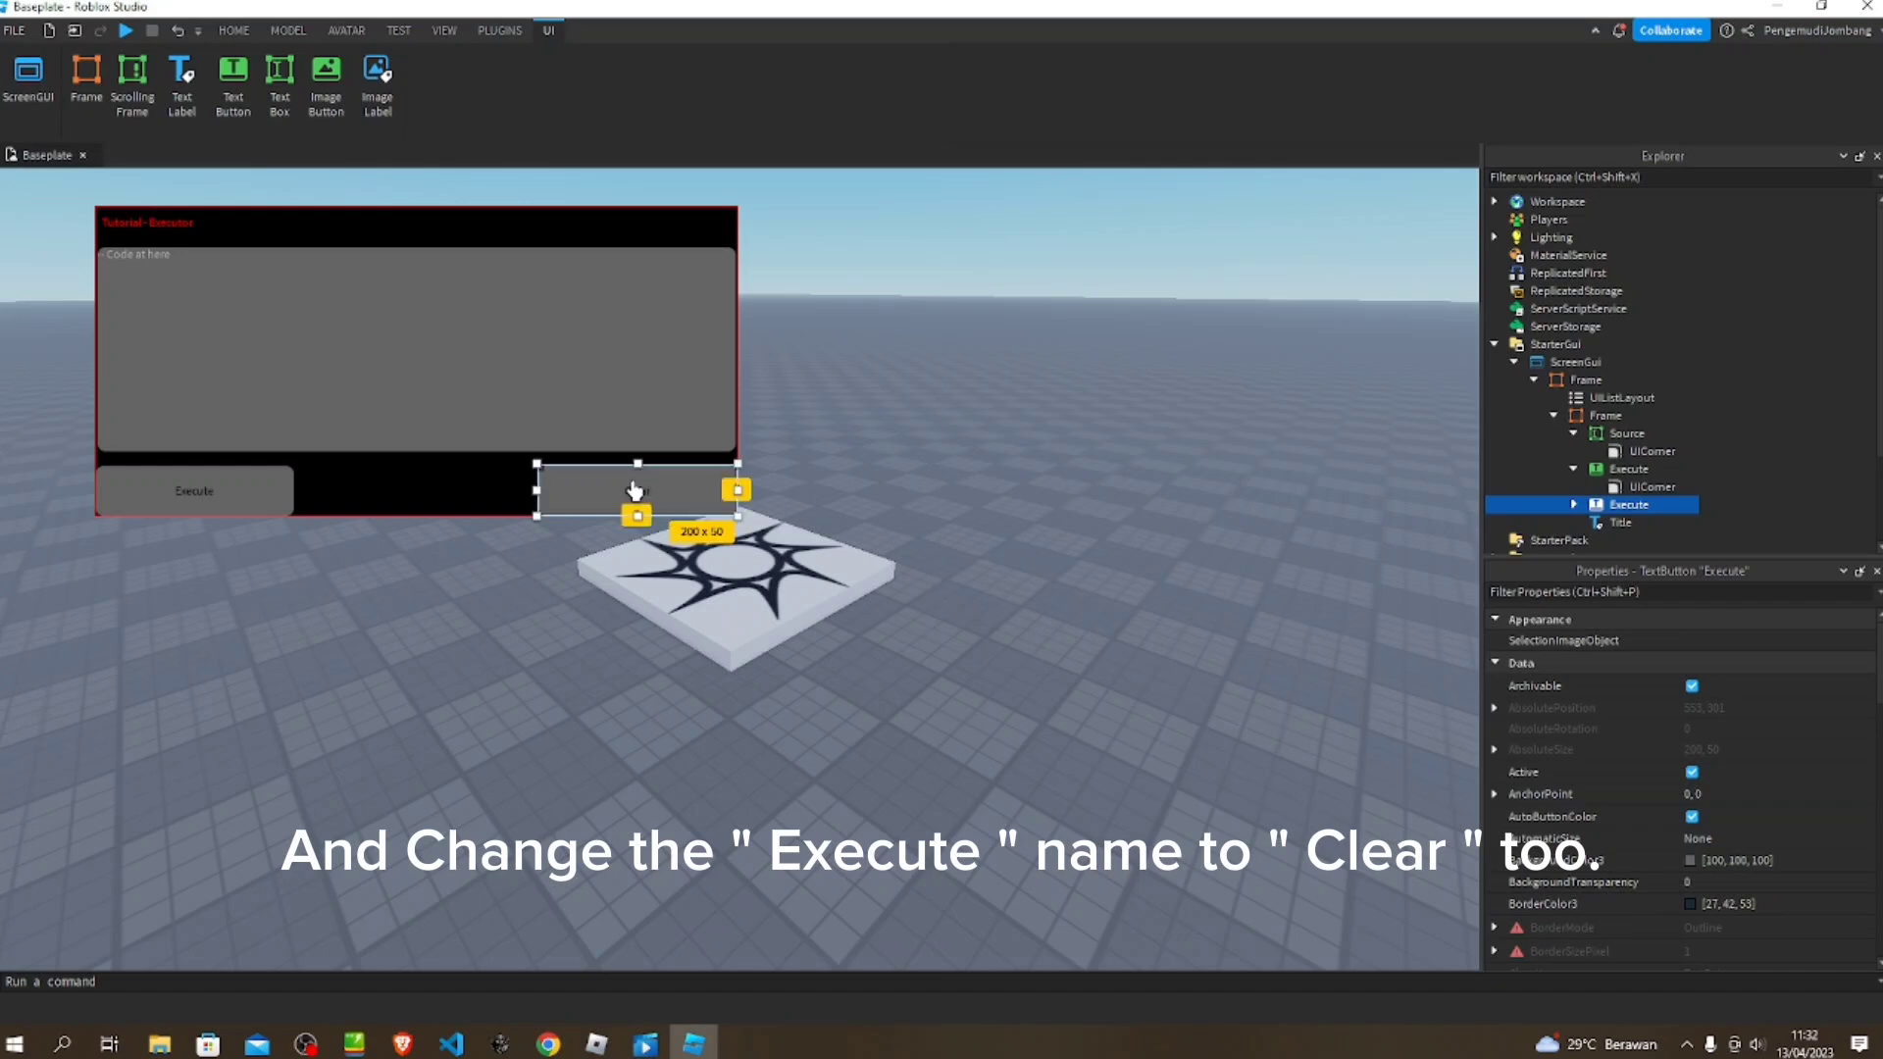
pyautogui.click(1574, 504)
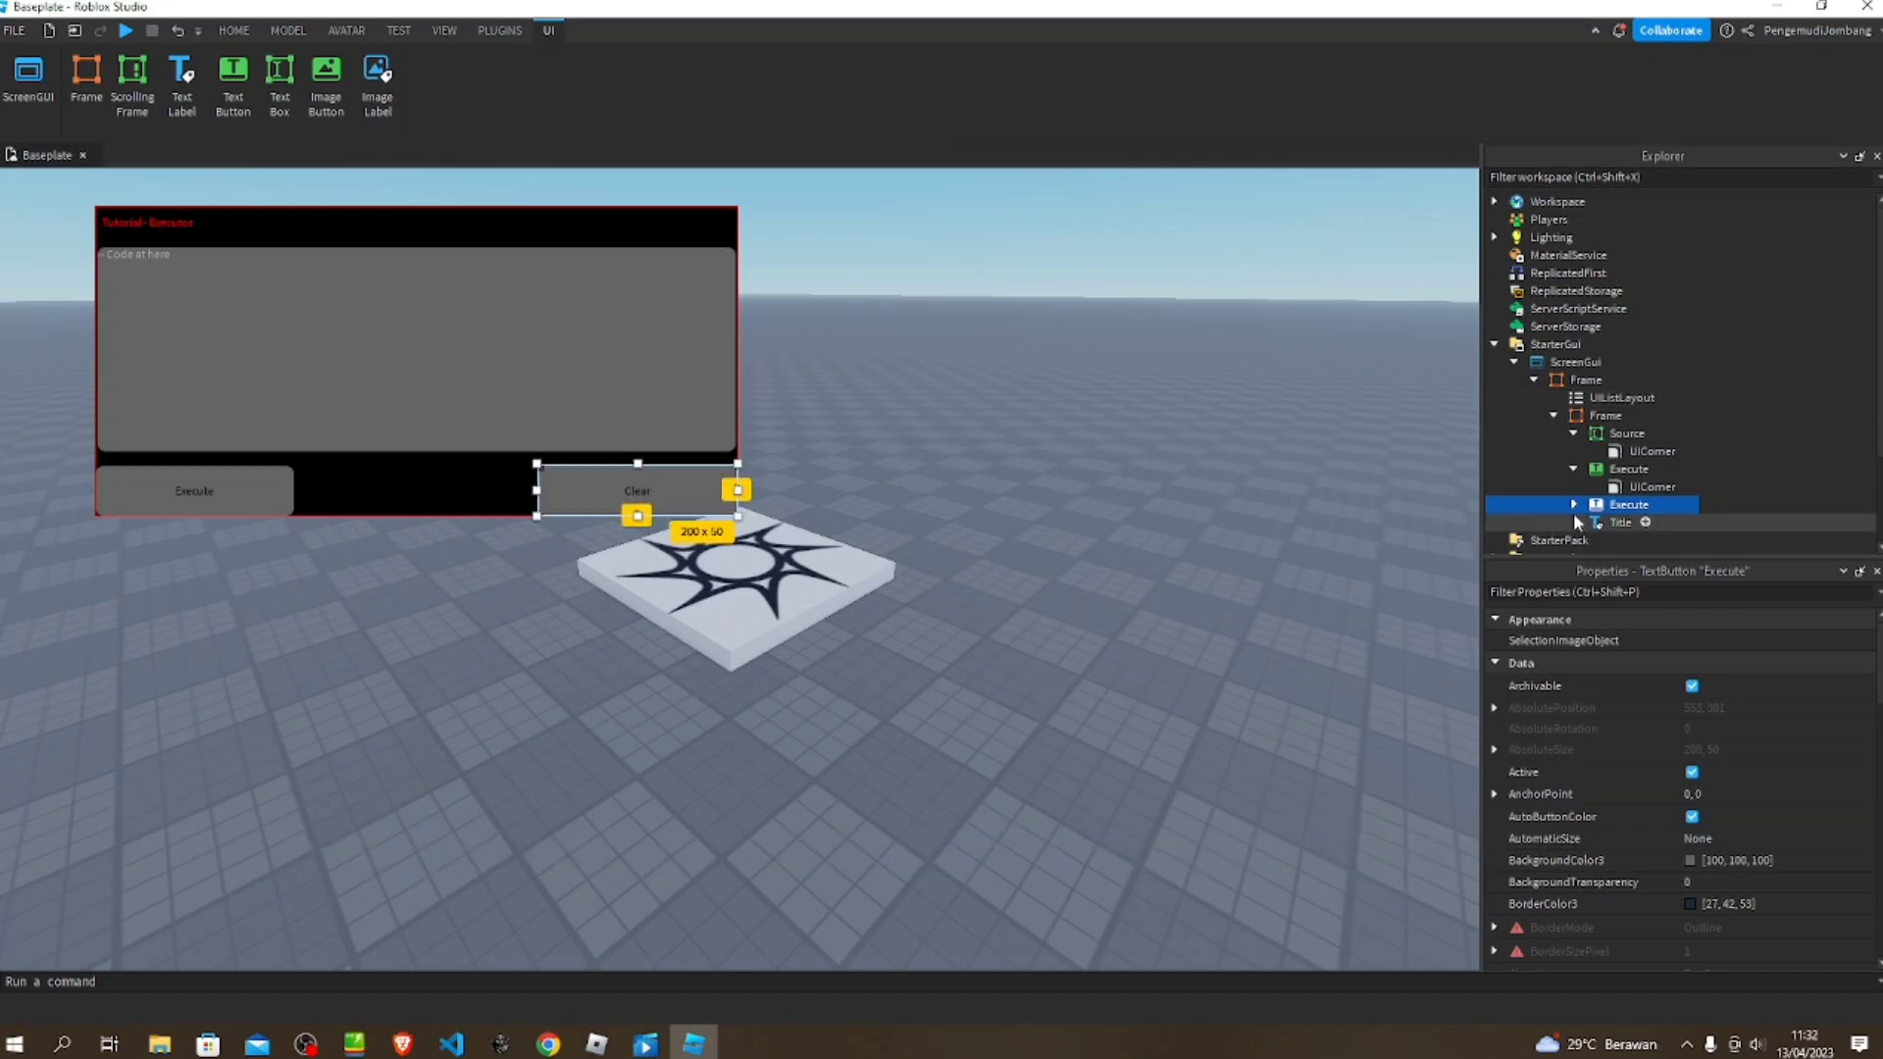
pyautogui.click(1662, 503)
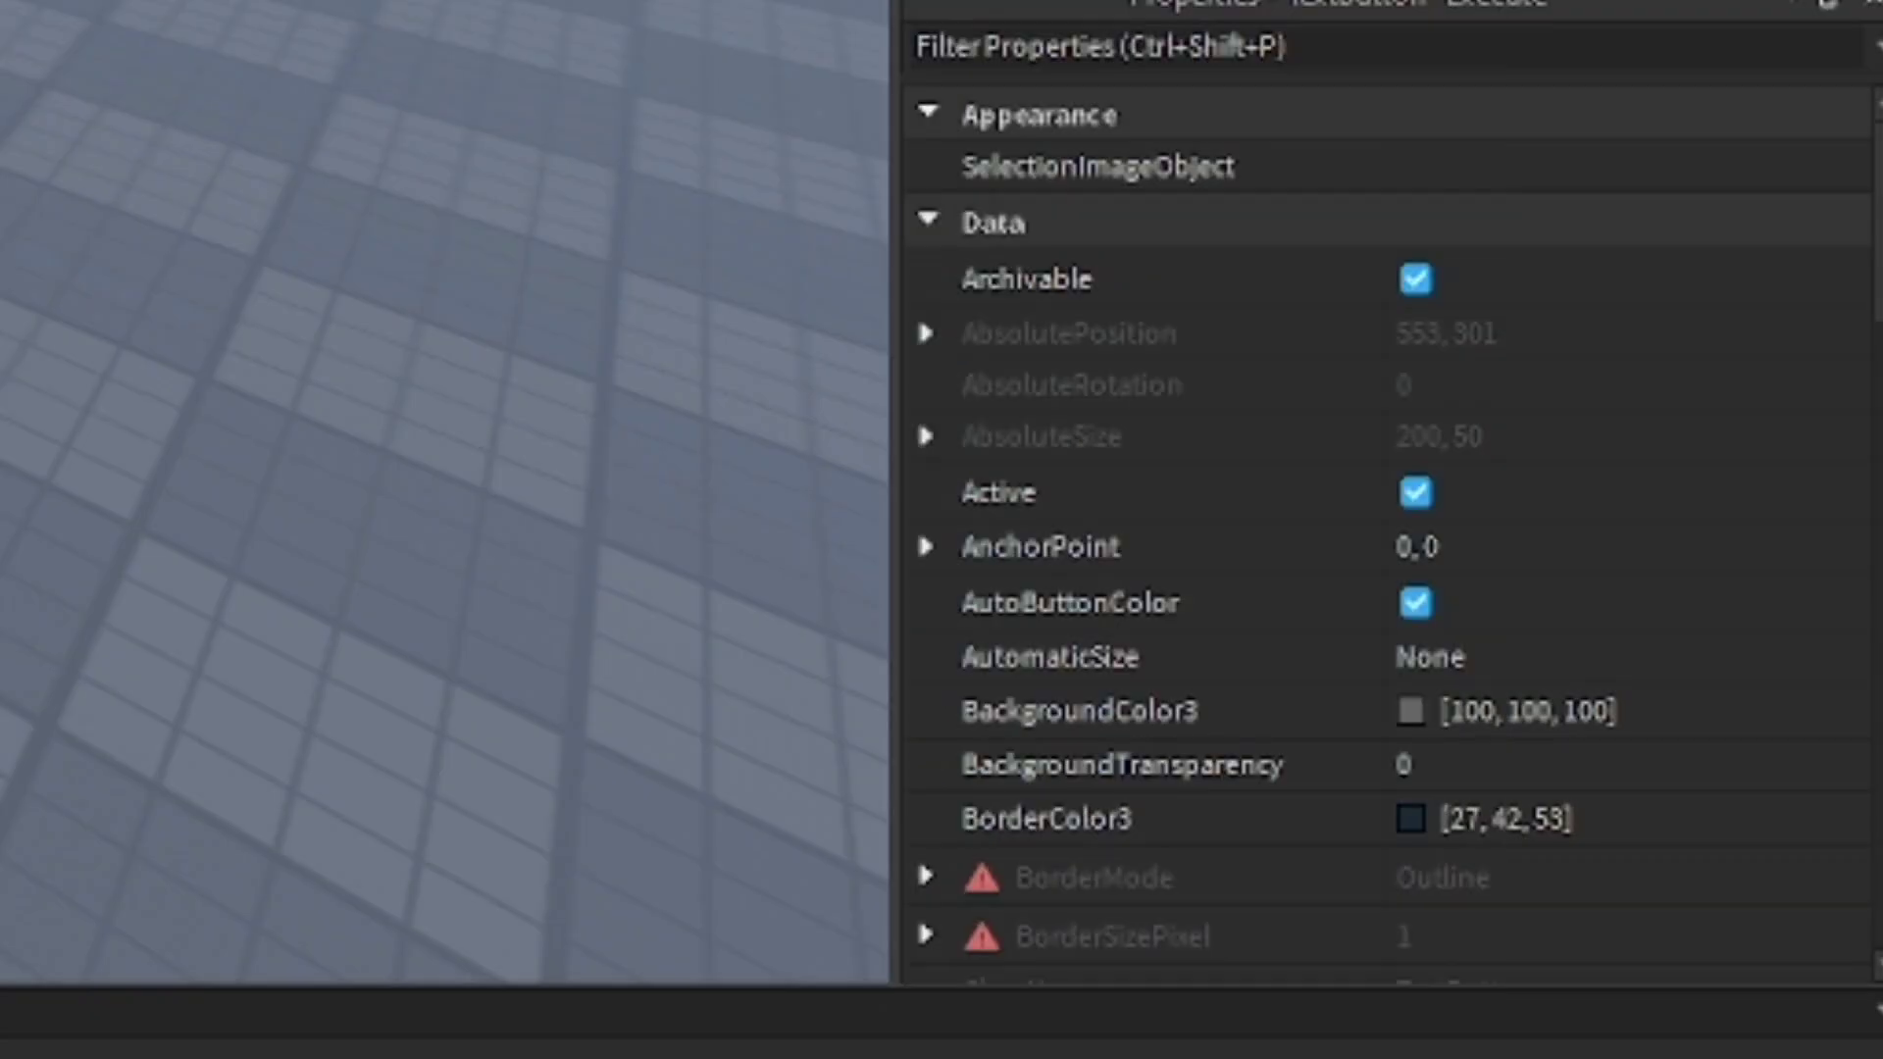
pyautogui.scroll(-2, 1716, 741)
pyautogui.scroll(-4, 1415, 588)
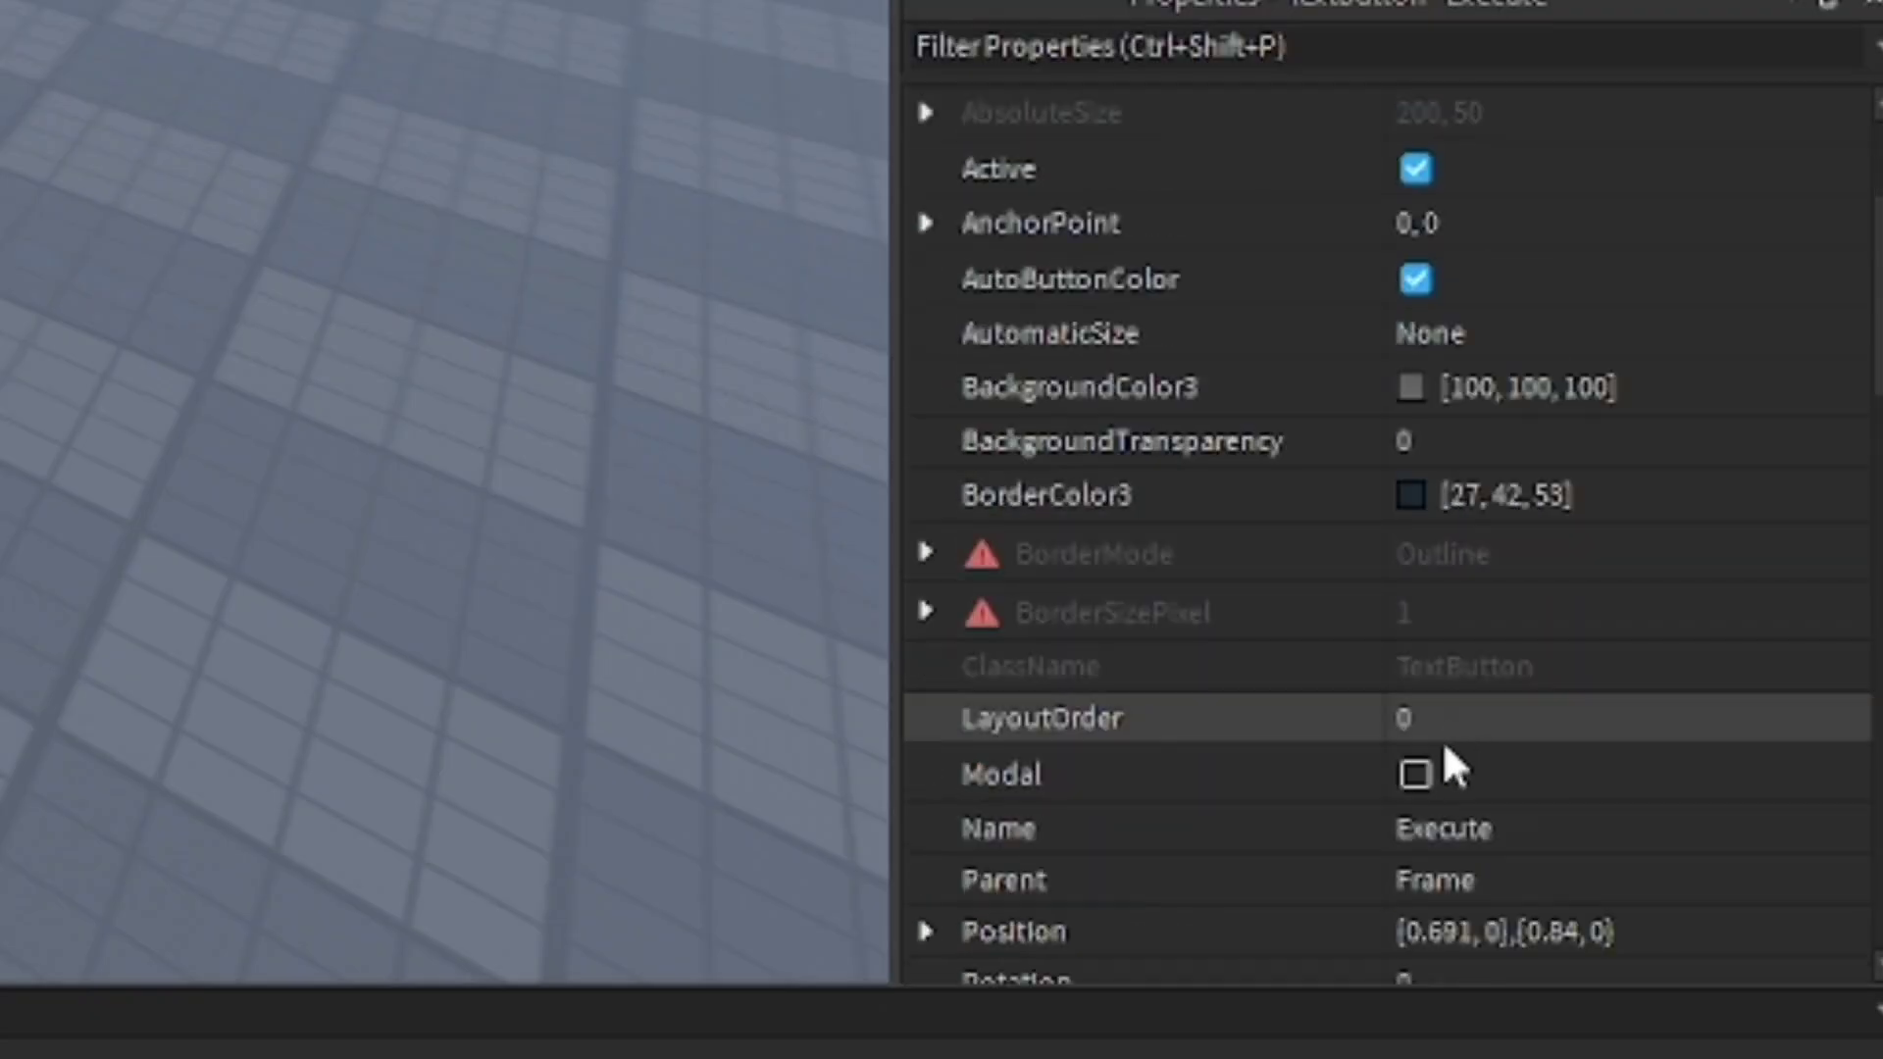
pyautogui.click(1416, 667)
pyautogui.press('BackSpace')
pyautogui.write('Clear')
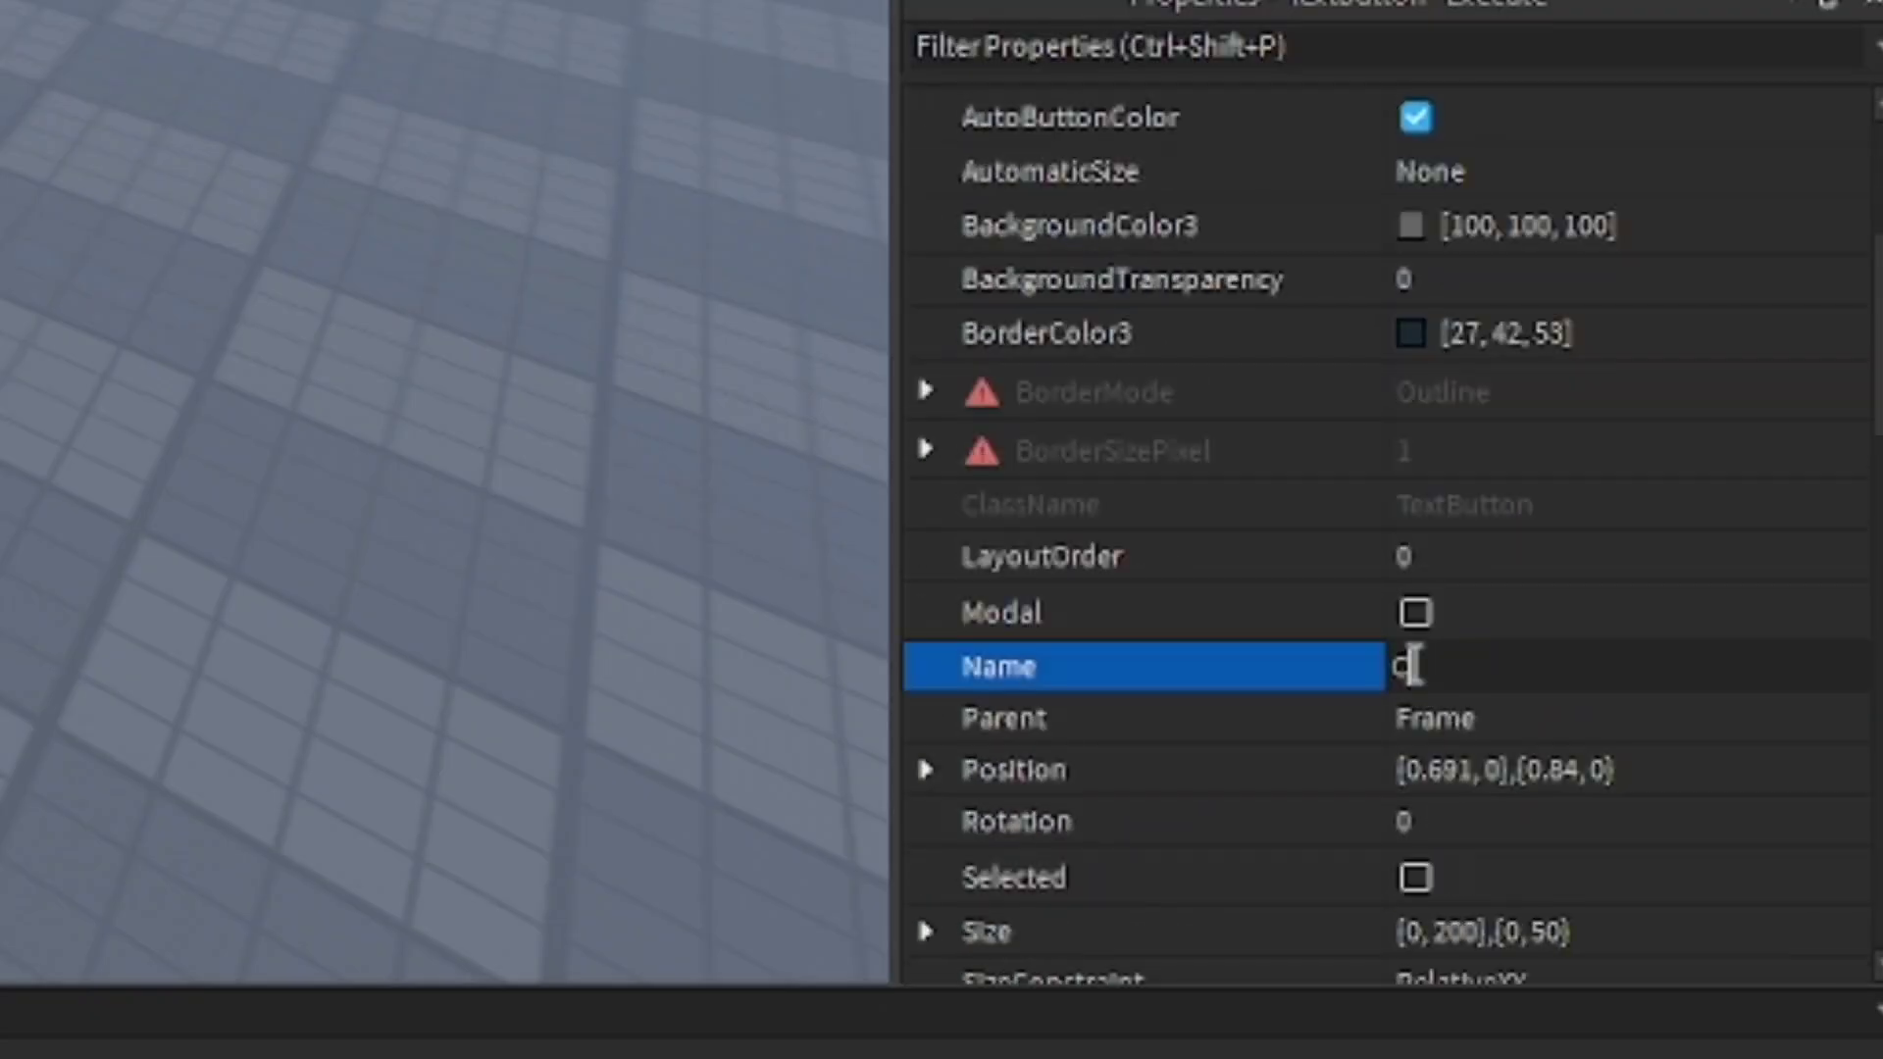
pyautogui.press('Return')
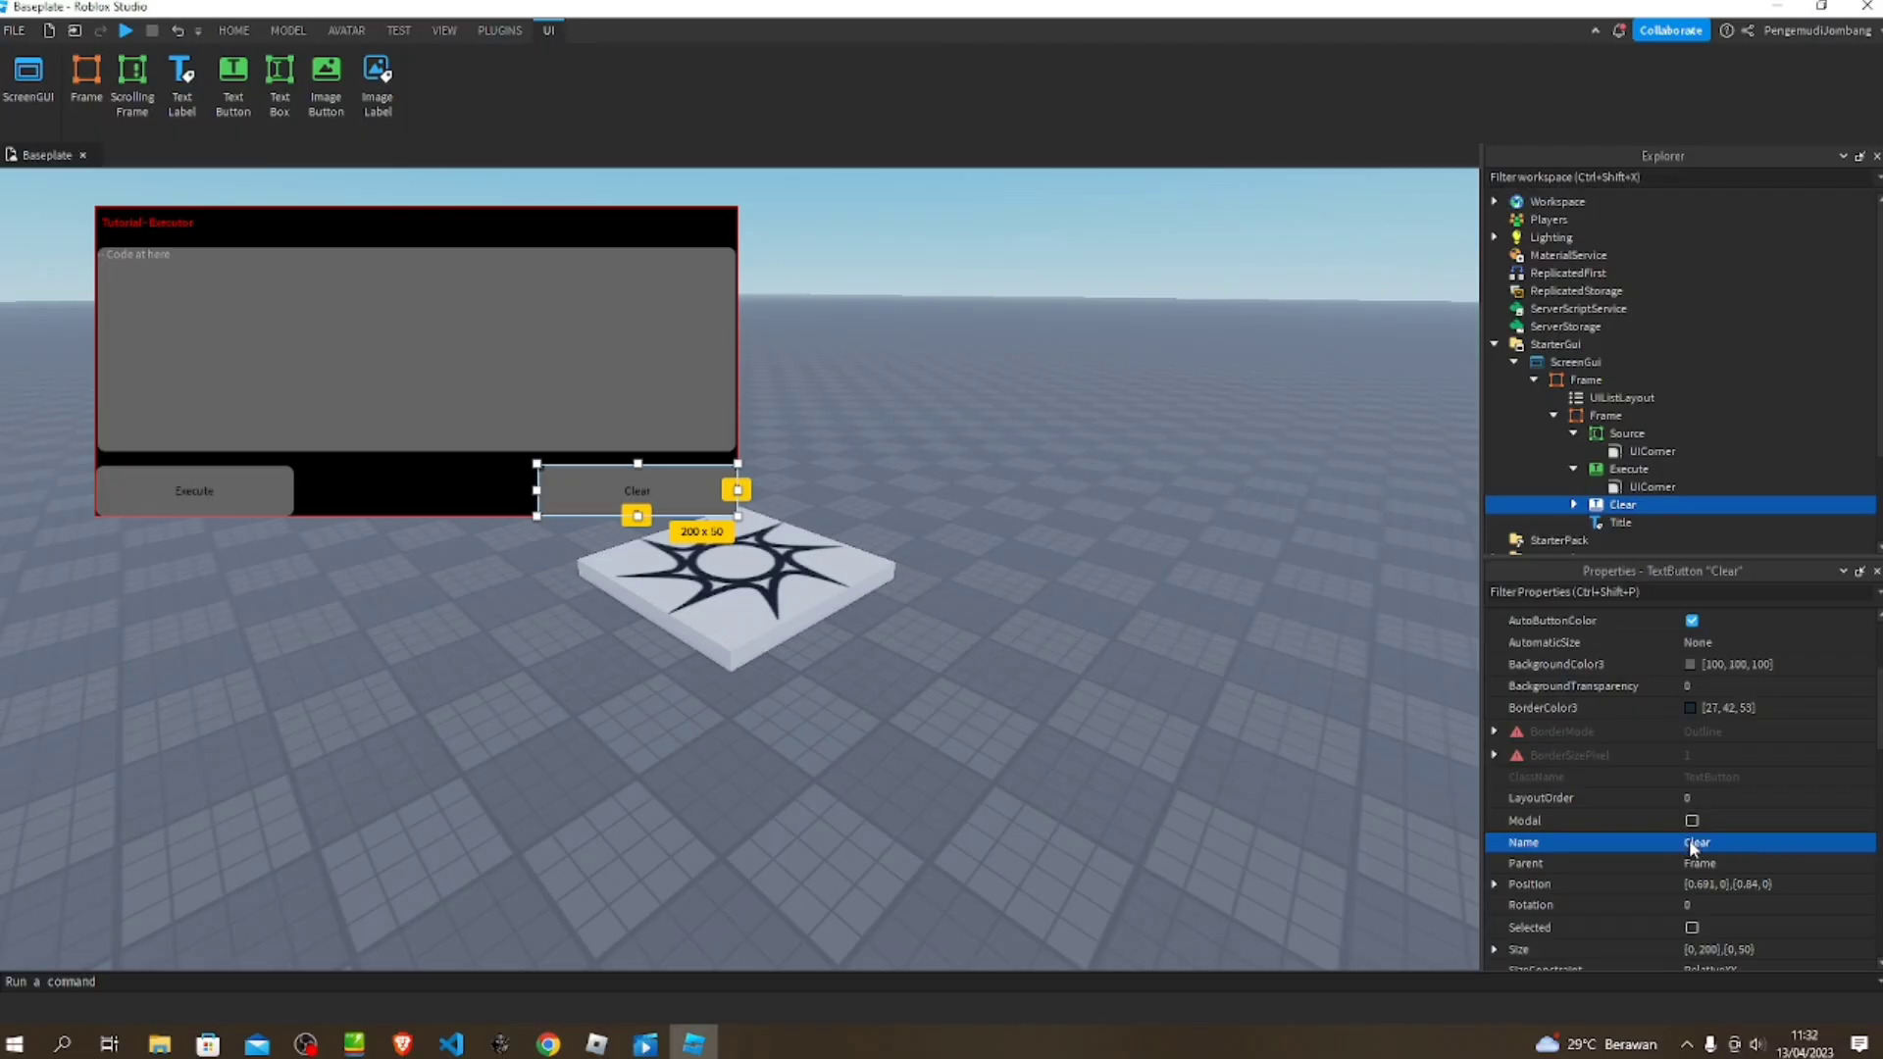
pyautogui.scroll(3, 1691, 845)
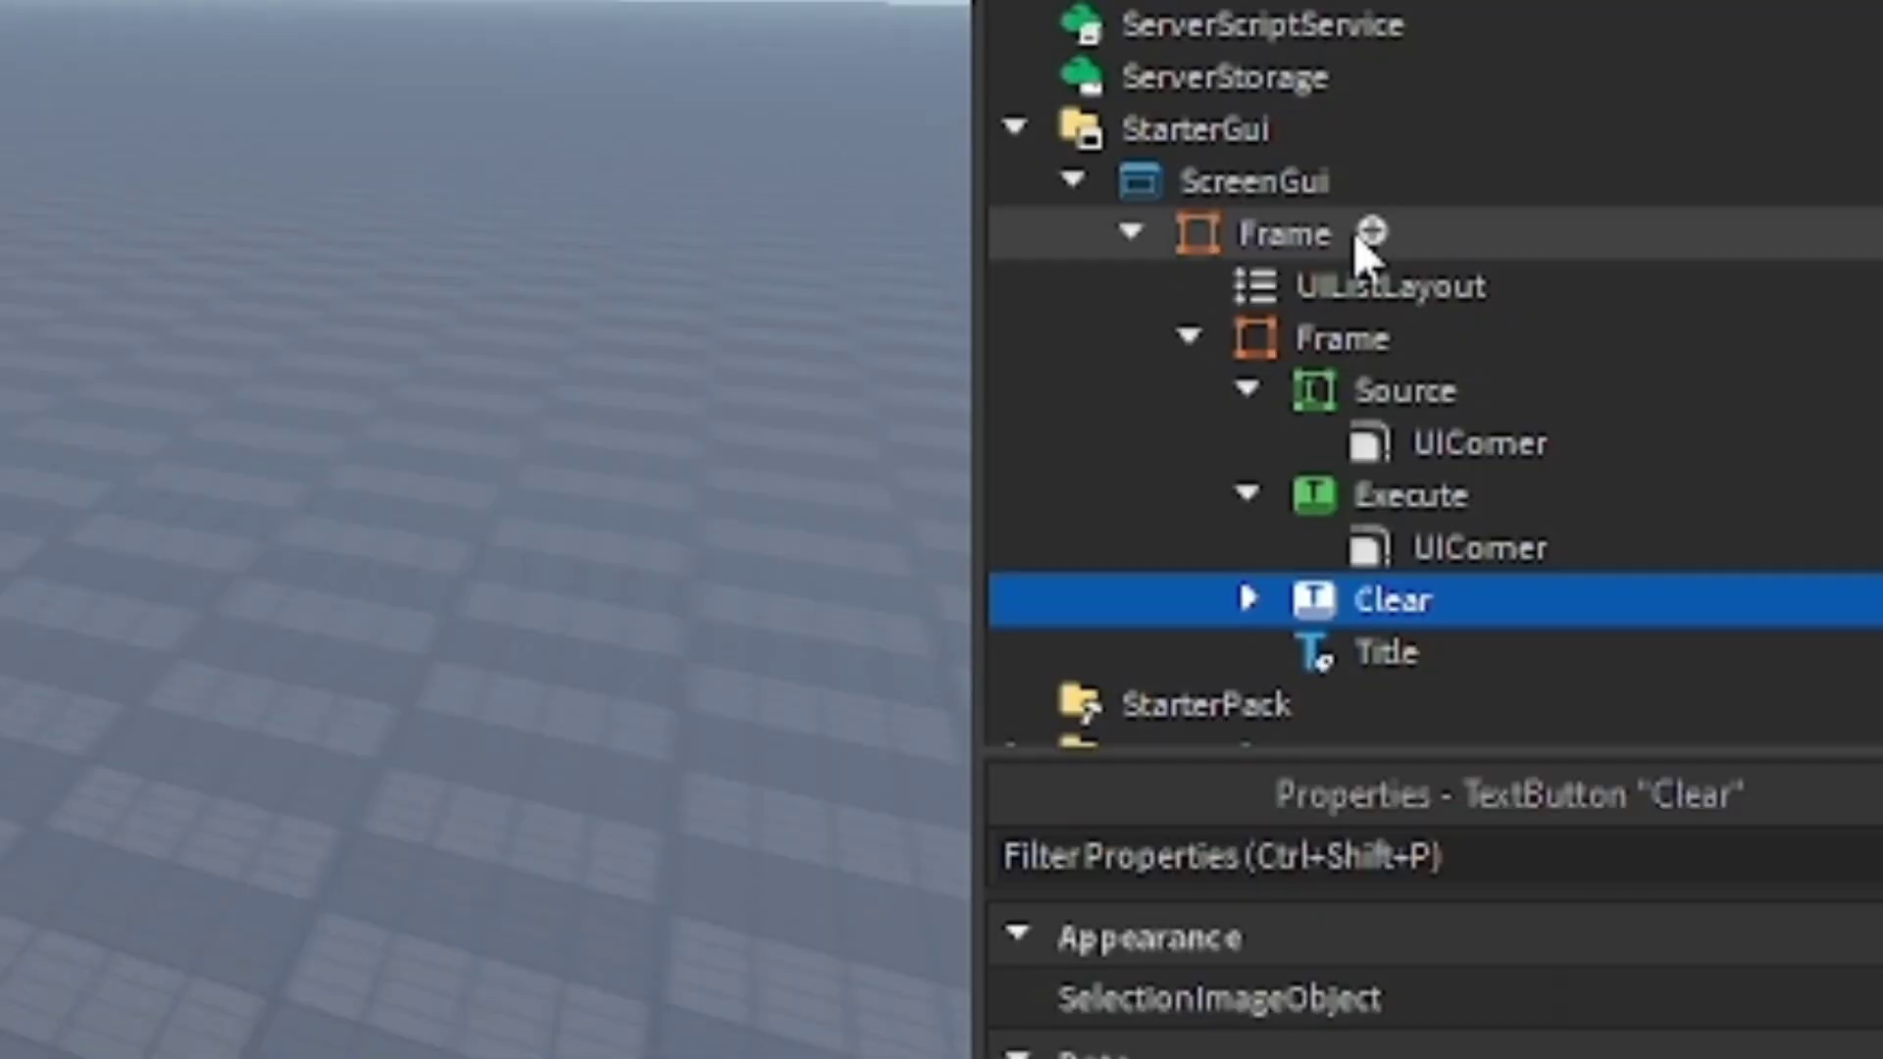
# - Add a LocalScript to the outer Frame under ScreenGui and rename that frame Main
pyautogui.click(1612, 380)
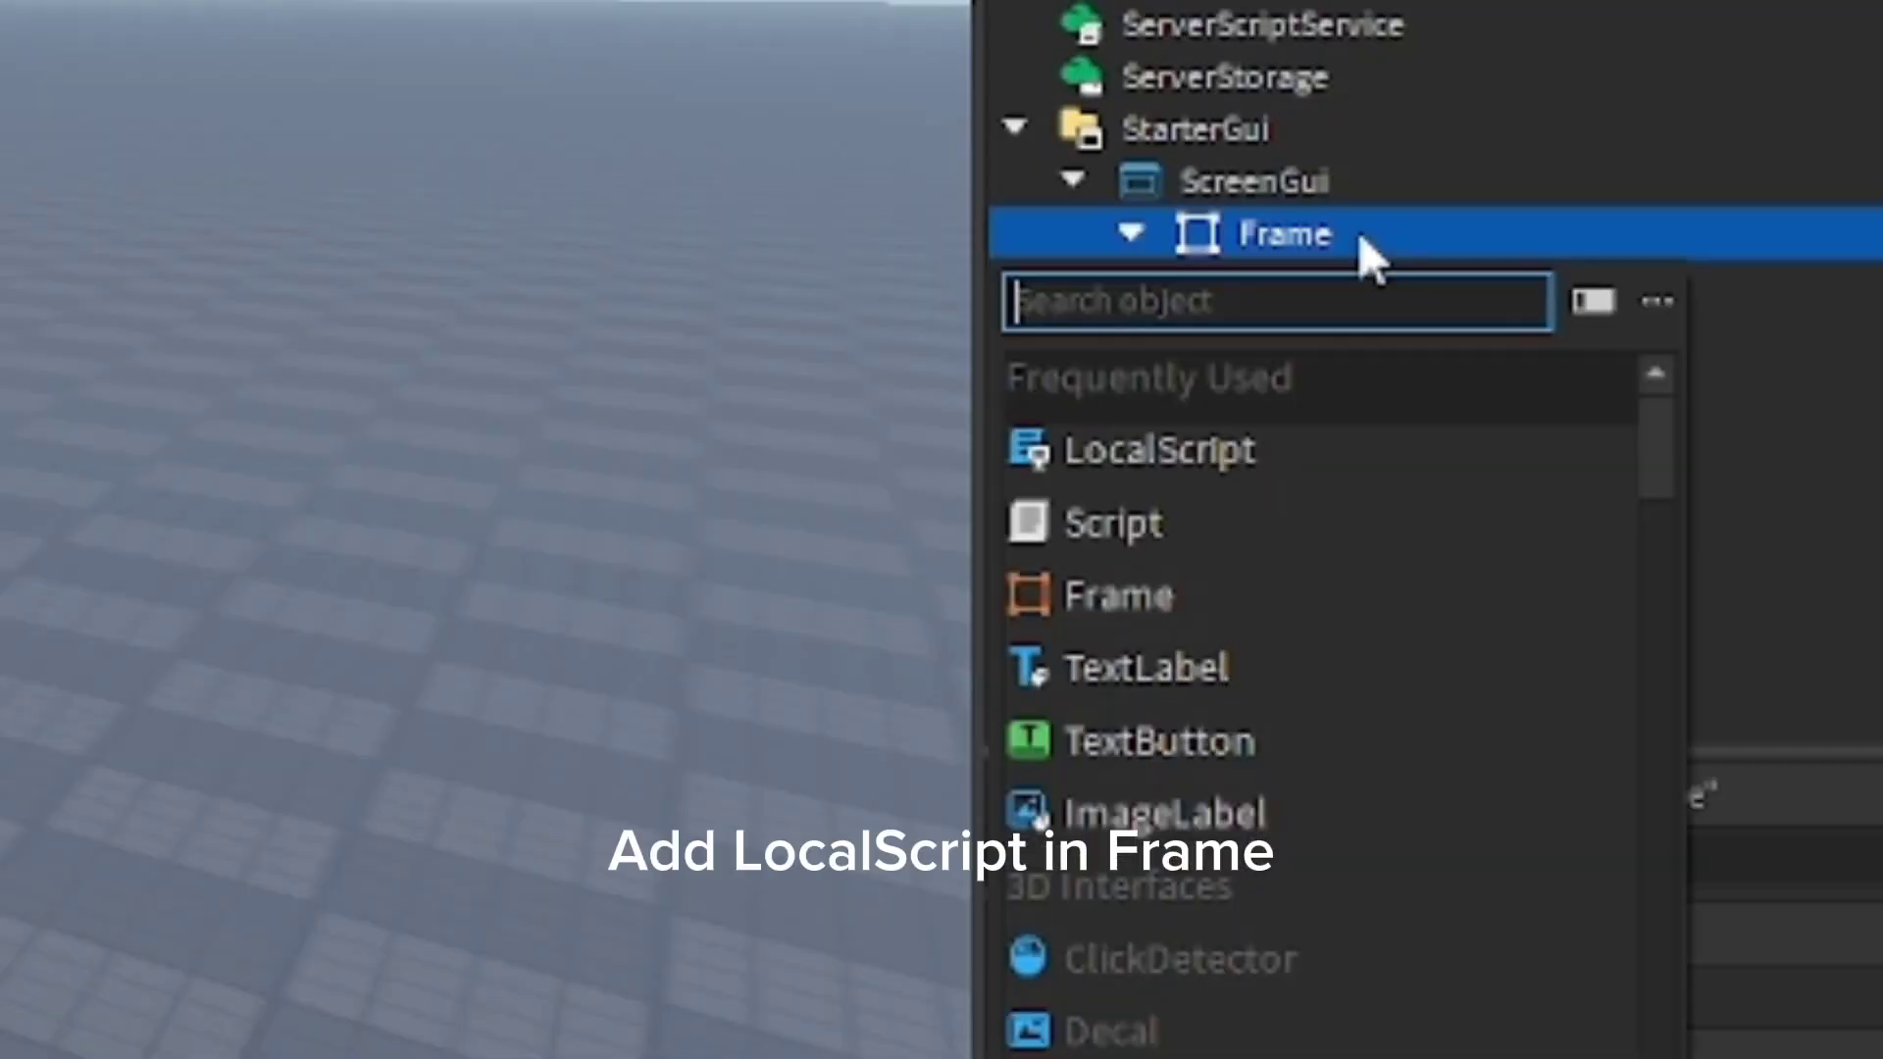
pyautogui.click(1177, 456)
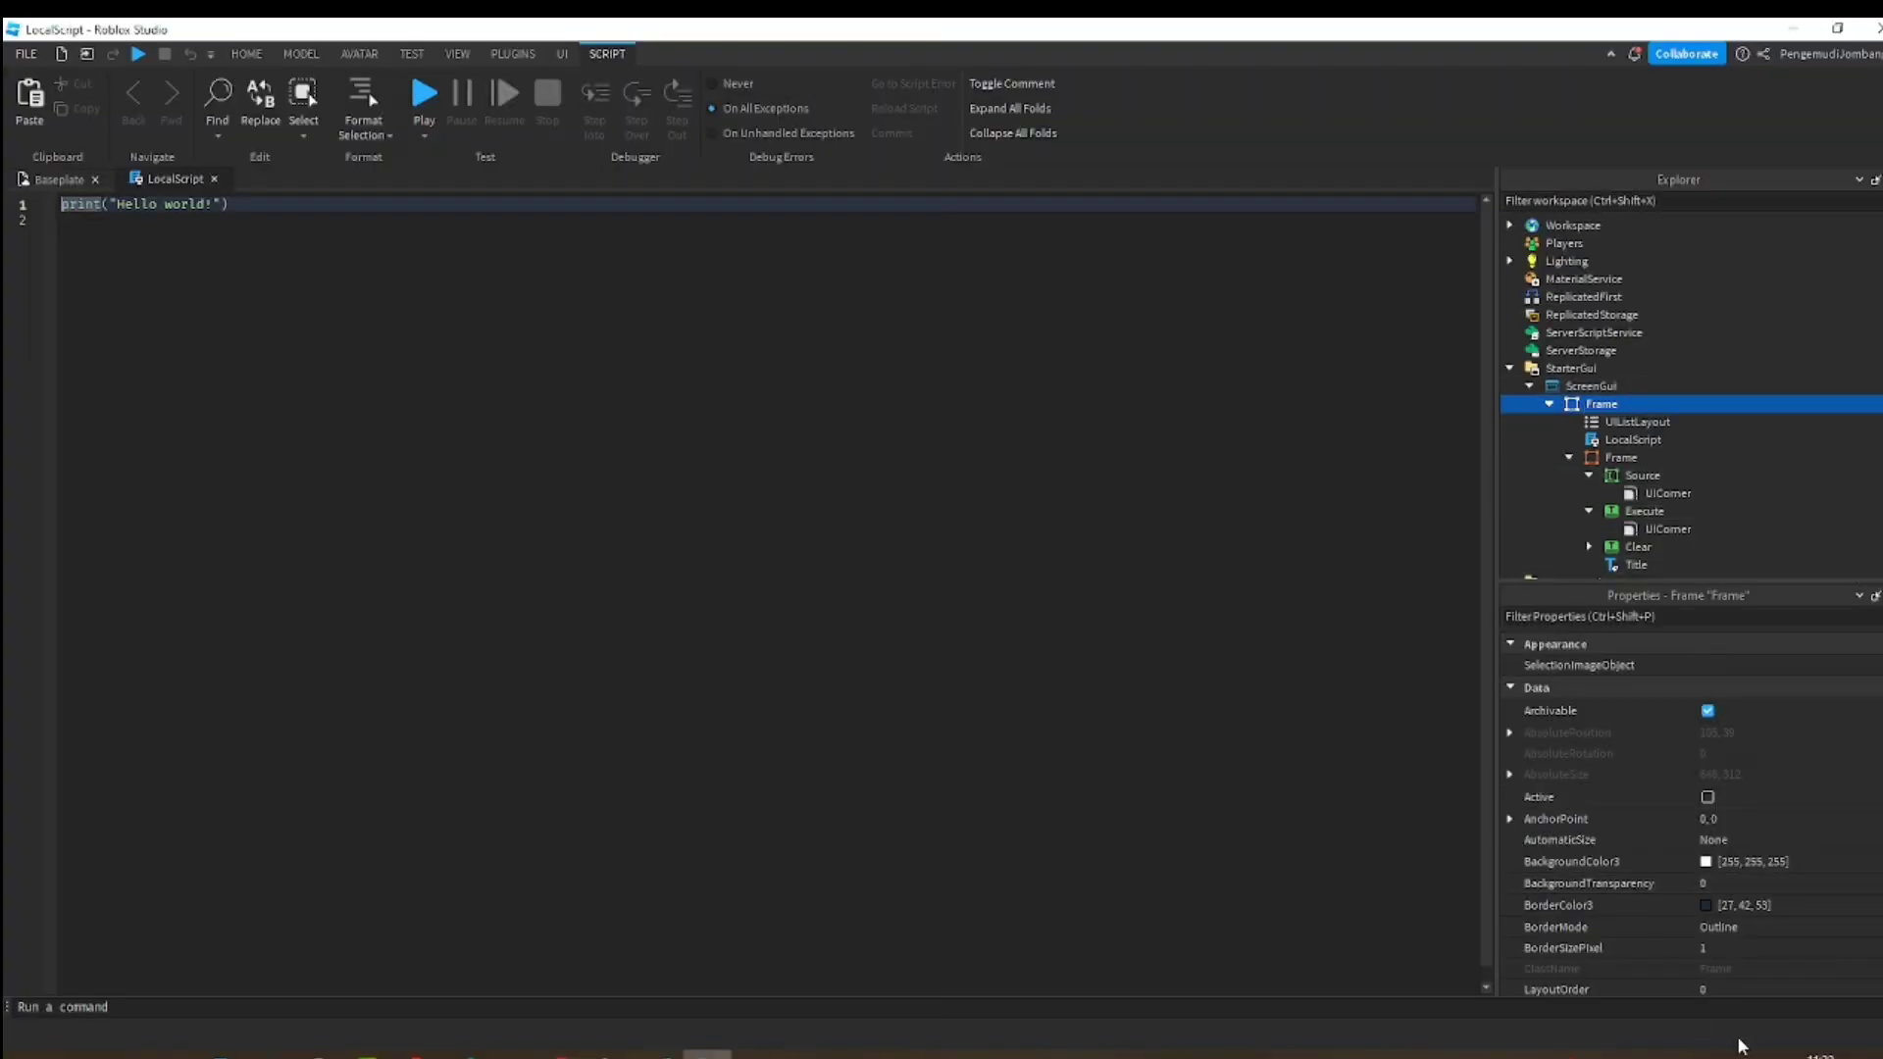
pyautogui.scroll(-3, 1765, 814)
pyautogui.click(1760, 814)
pyautogui.click(1763, 813)
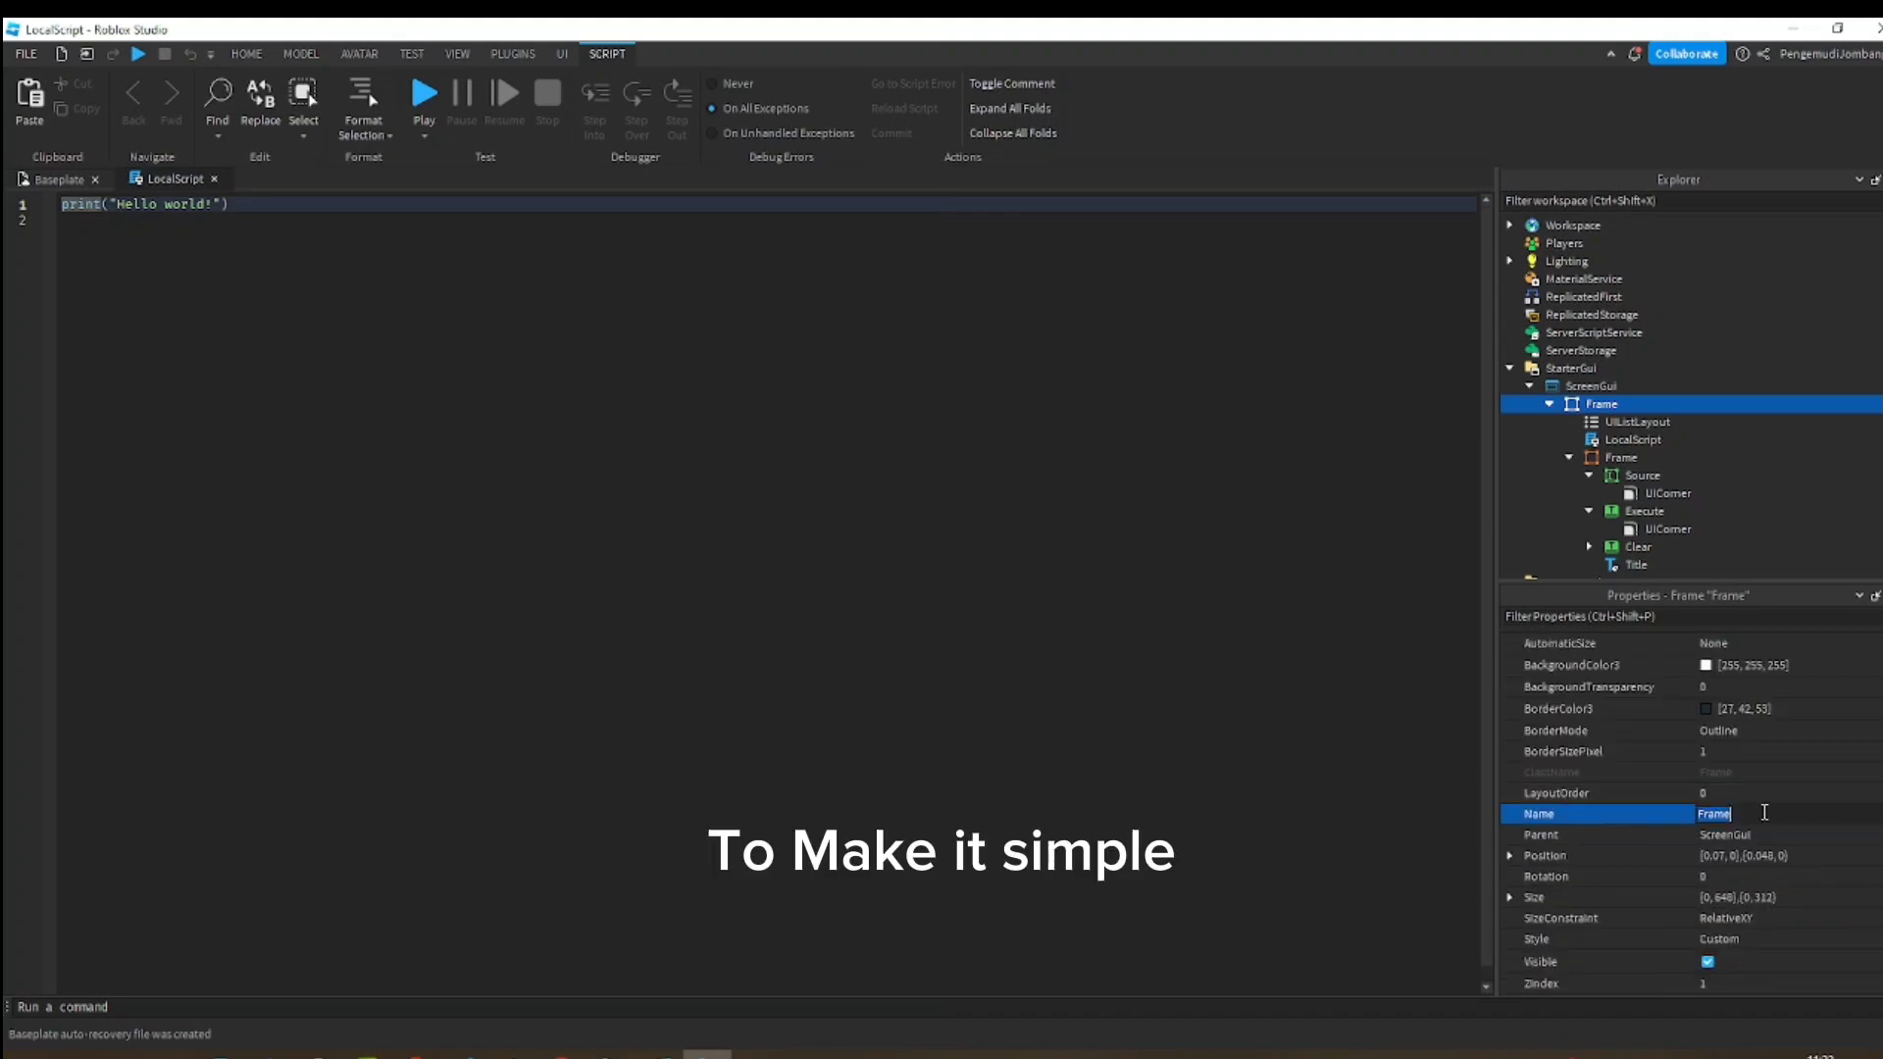
pyautogui.write('Mian')
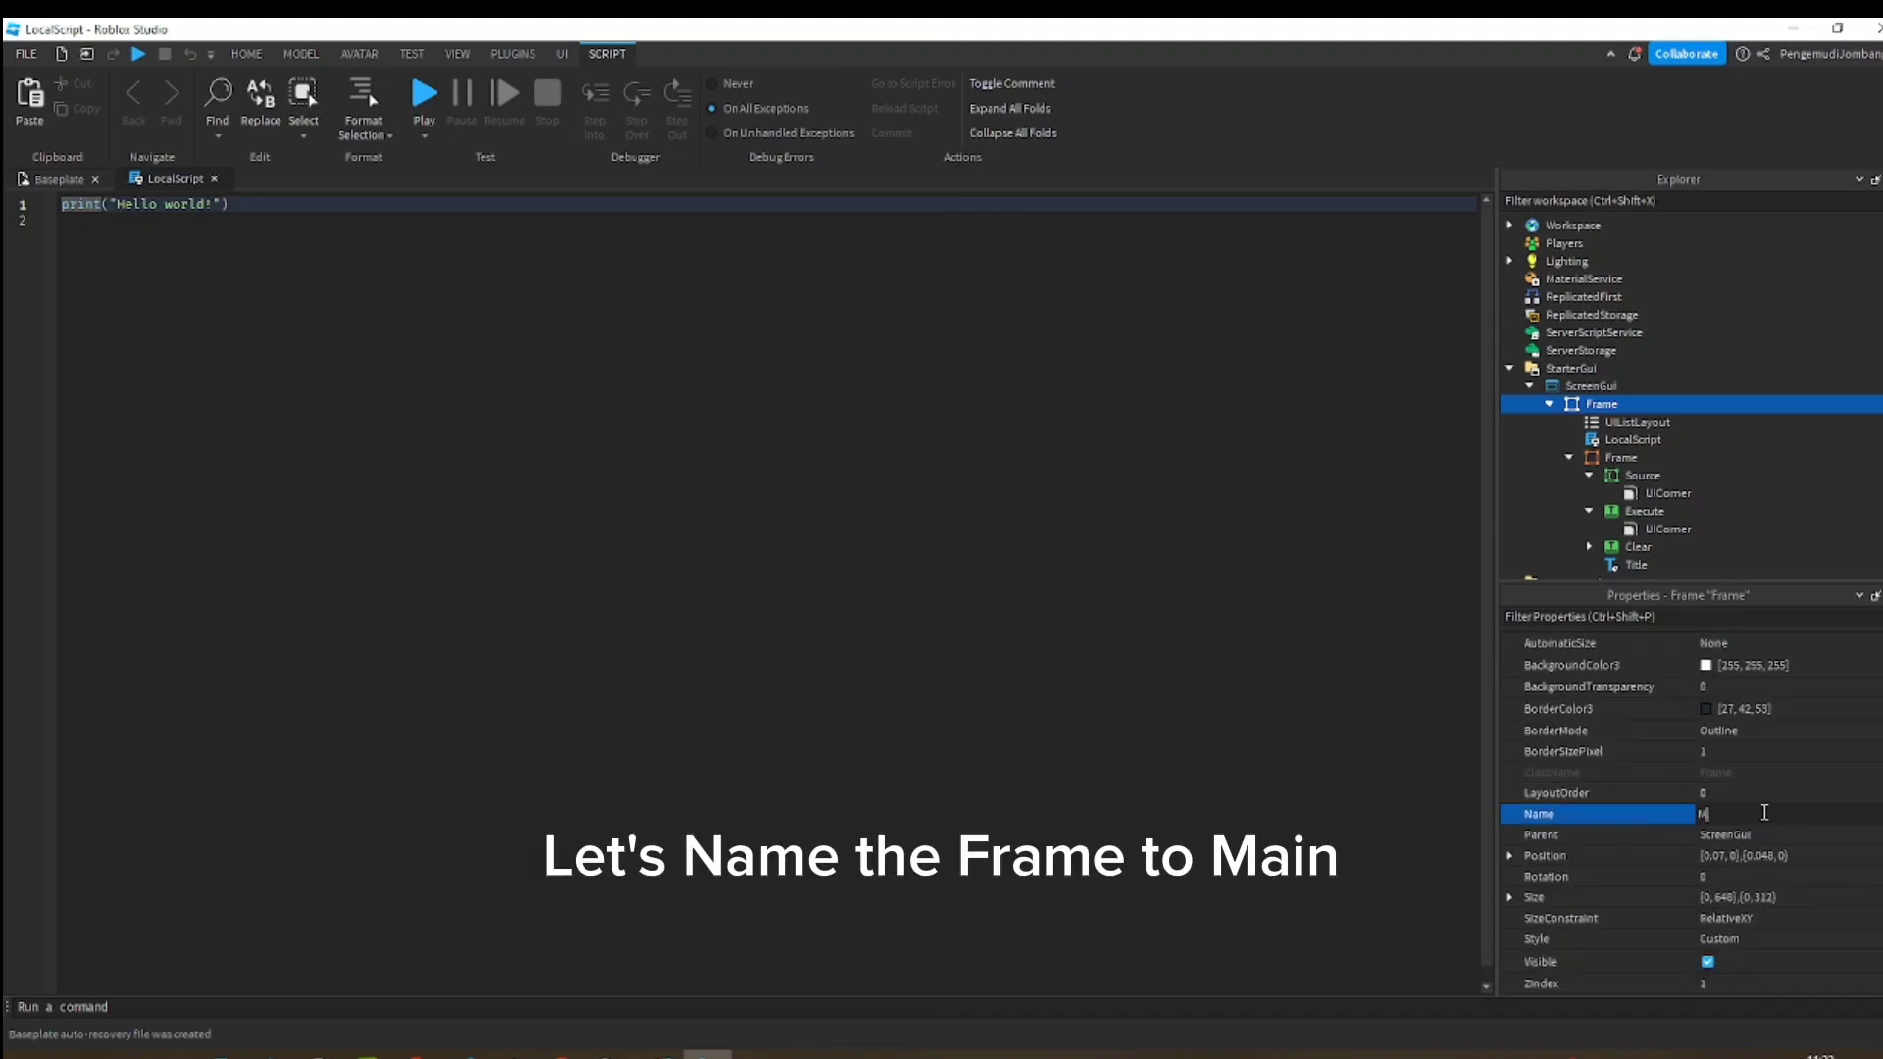
pyautogui.write('n')
pyautogui.press('Return')
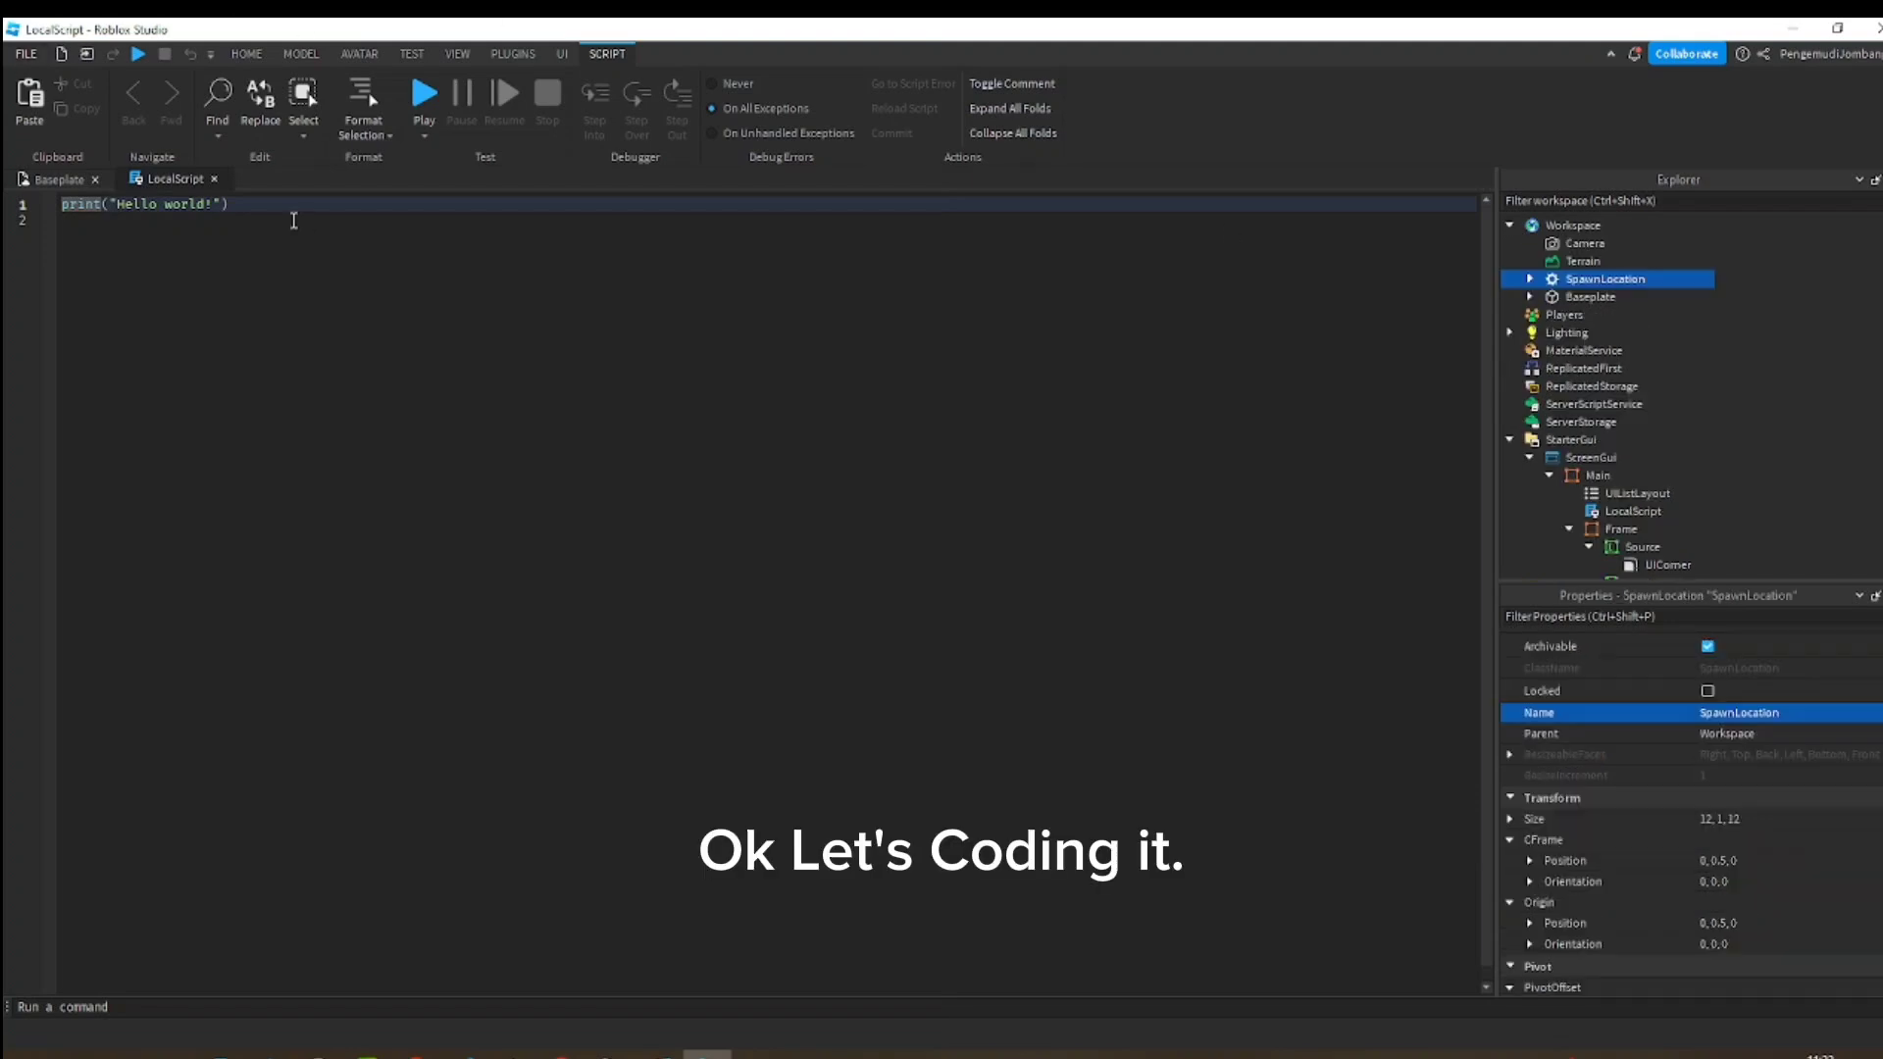
# - Replace the default code in Main's LocalScript with the line script.Parent.Active = true
pyautogui.click(293, 219)
pyautogui.scroll(-2, 1743, 484)
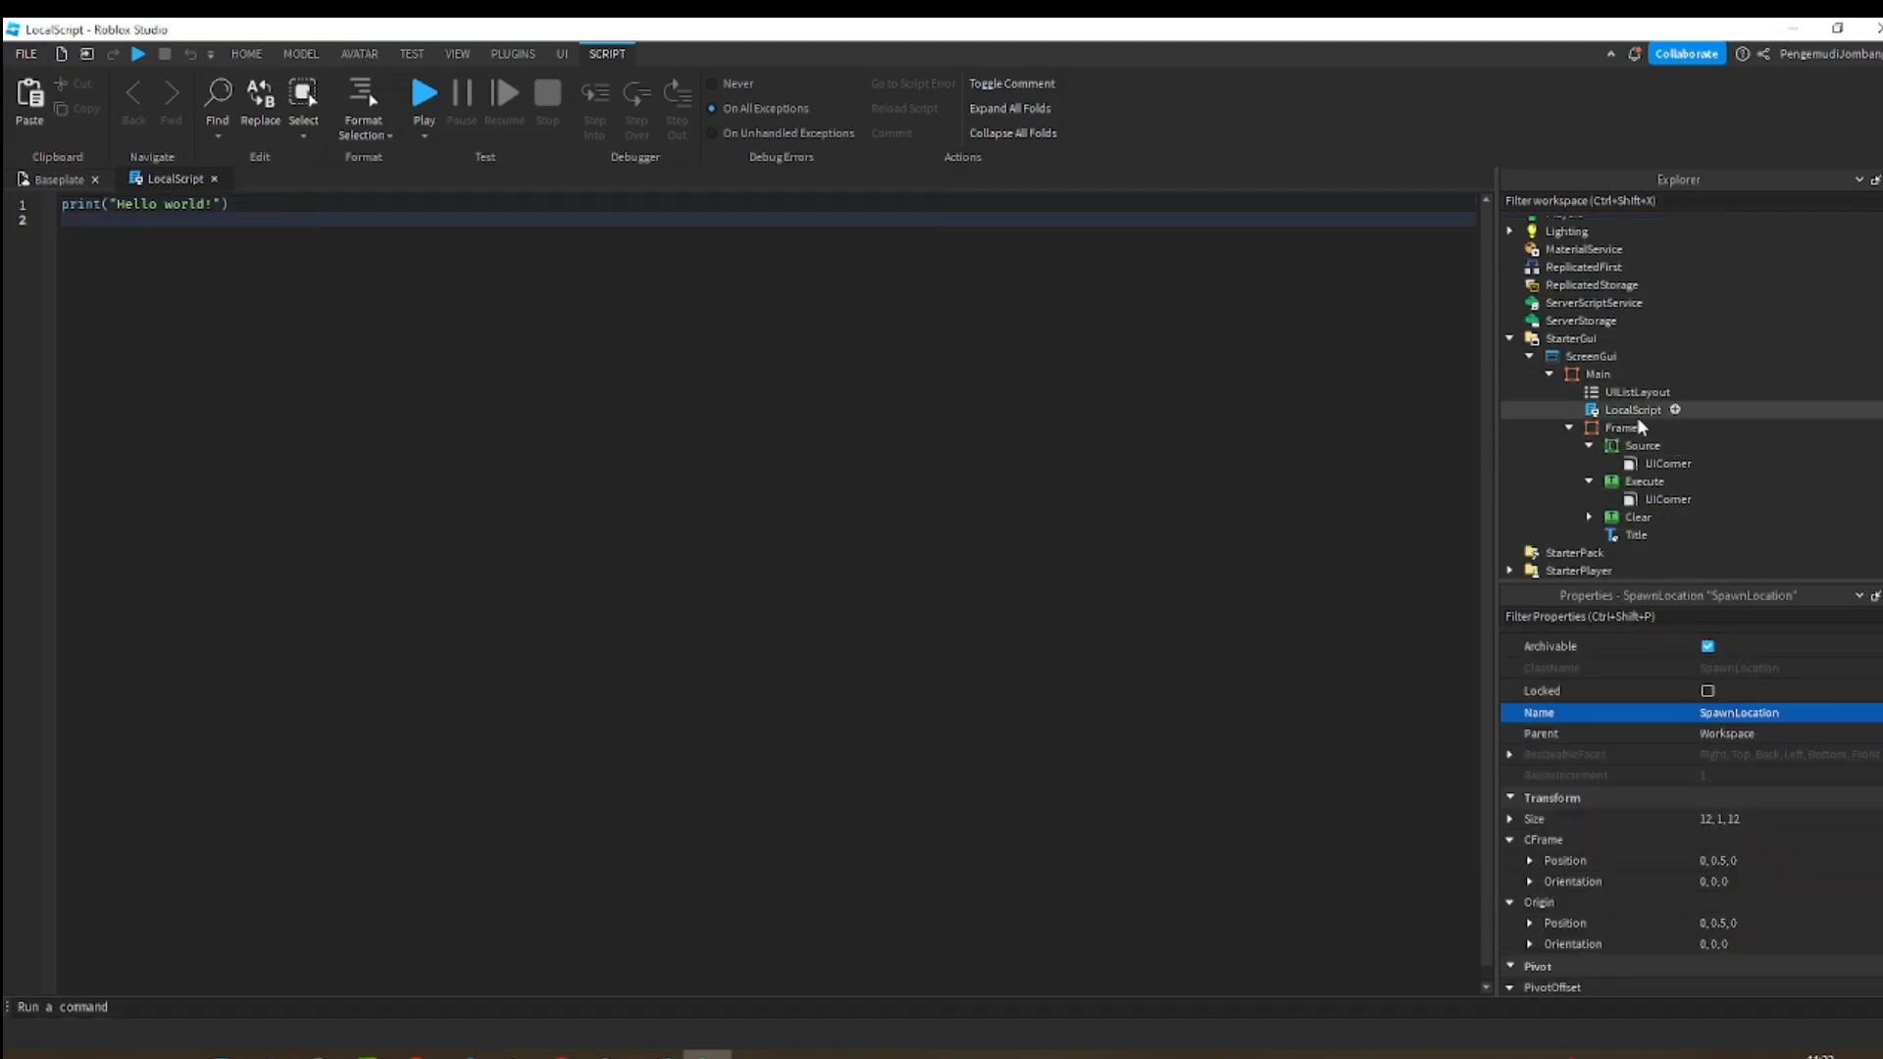
pyautogui.click(1633, 410)
pyautogui.click(712, 321)
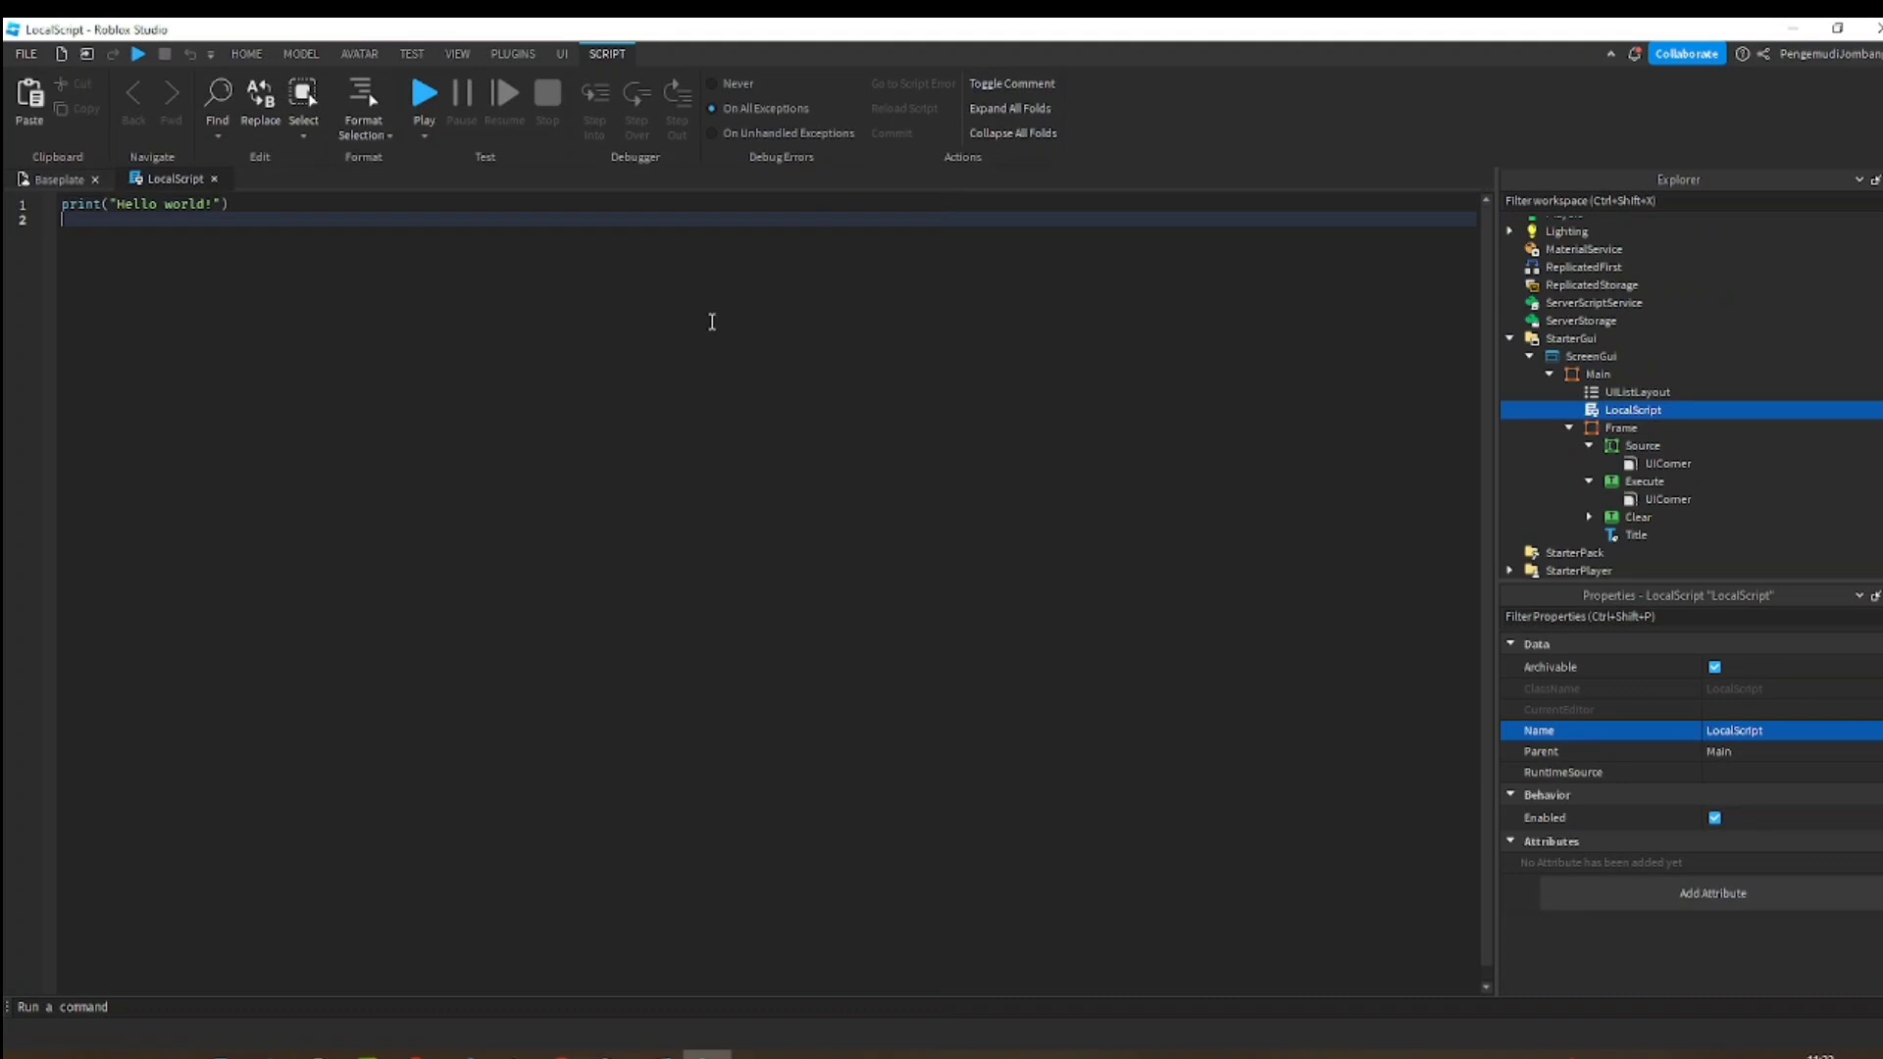
pyautogui.hotkey('ctrl', 'a')
pyautogui.press('BackSpace')
pyautogui.write('scr')
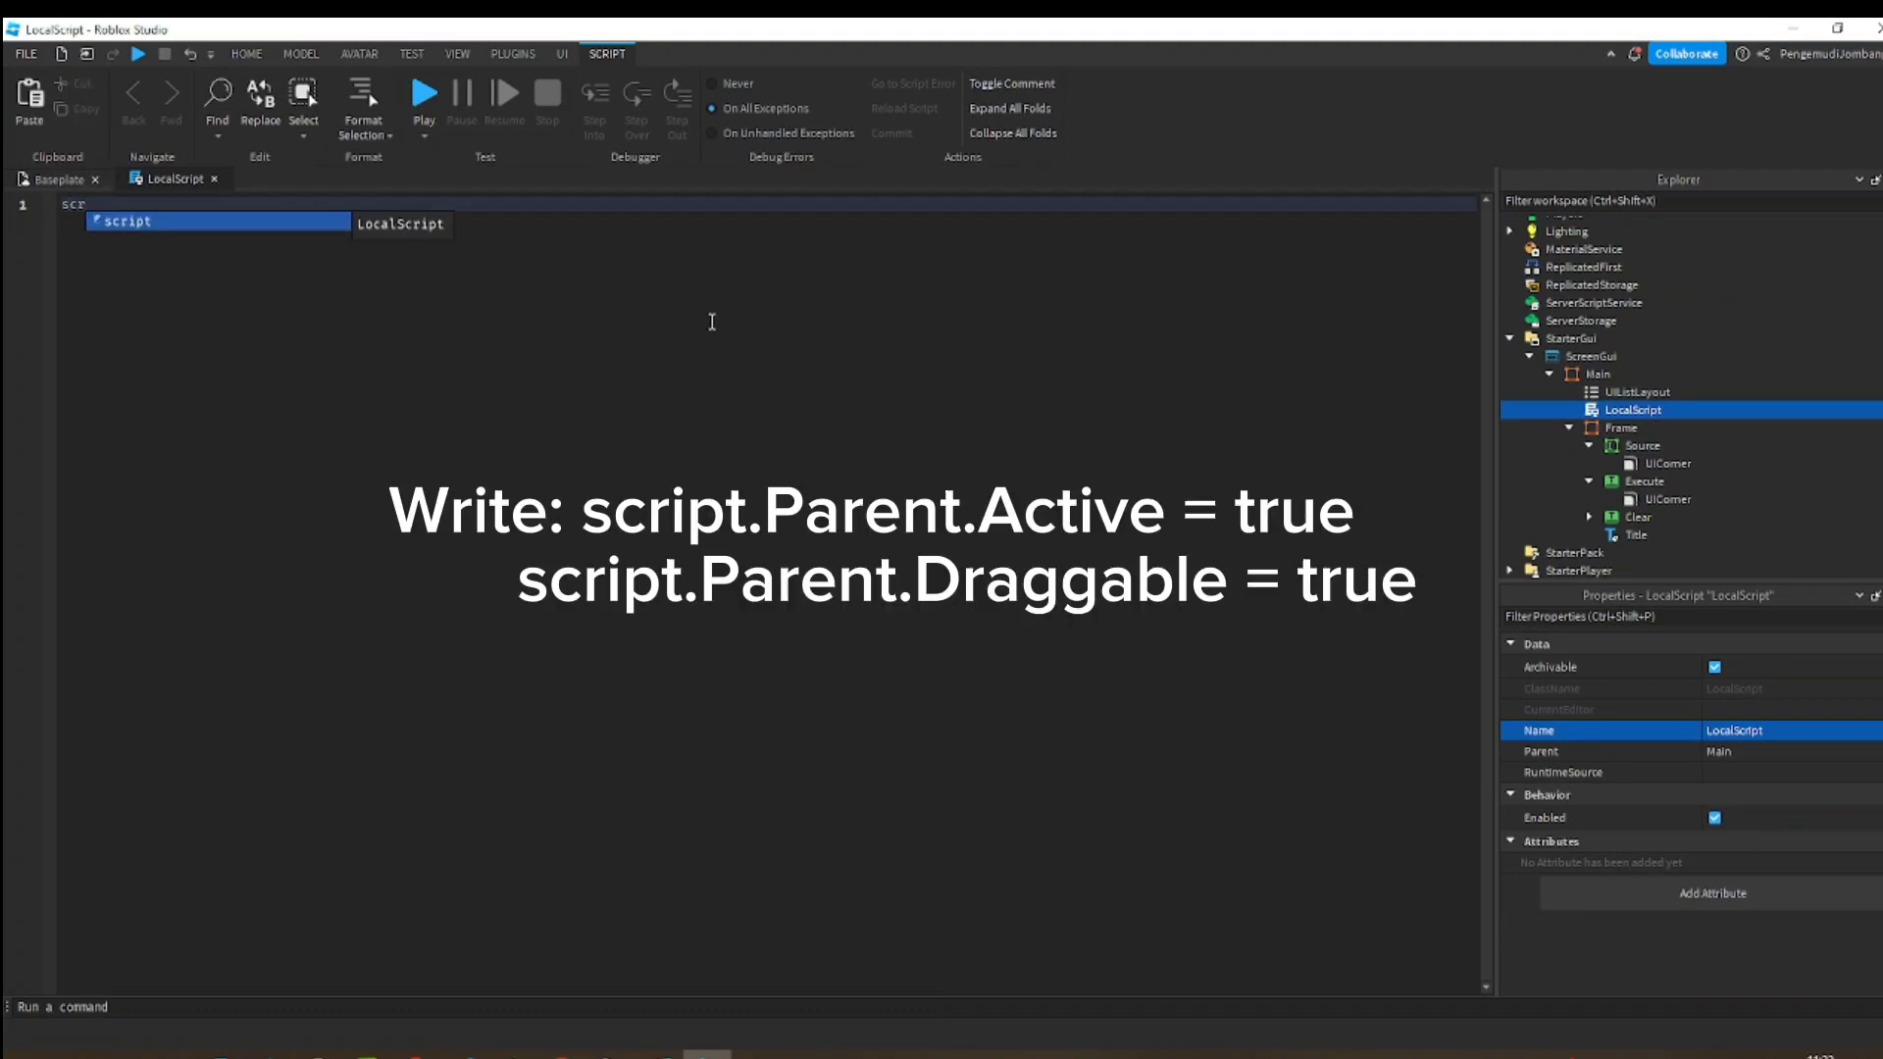
pyautogui.press('BackSpace')
pyautogui.write('ript')
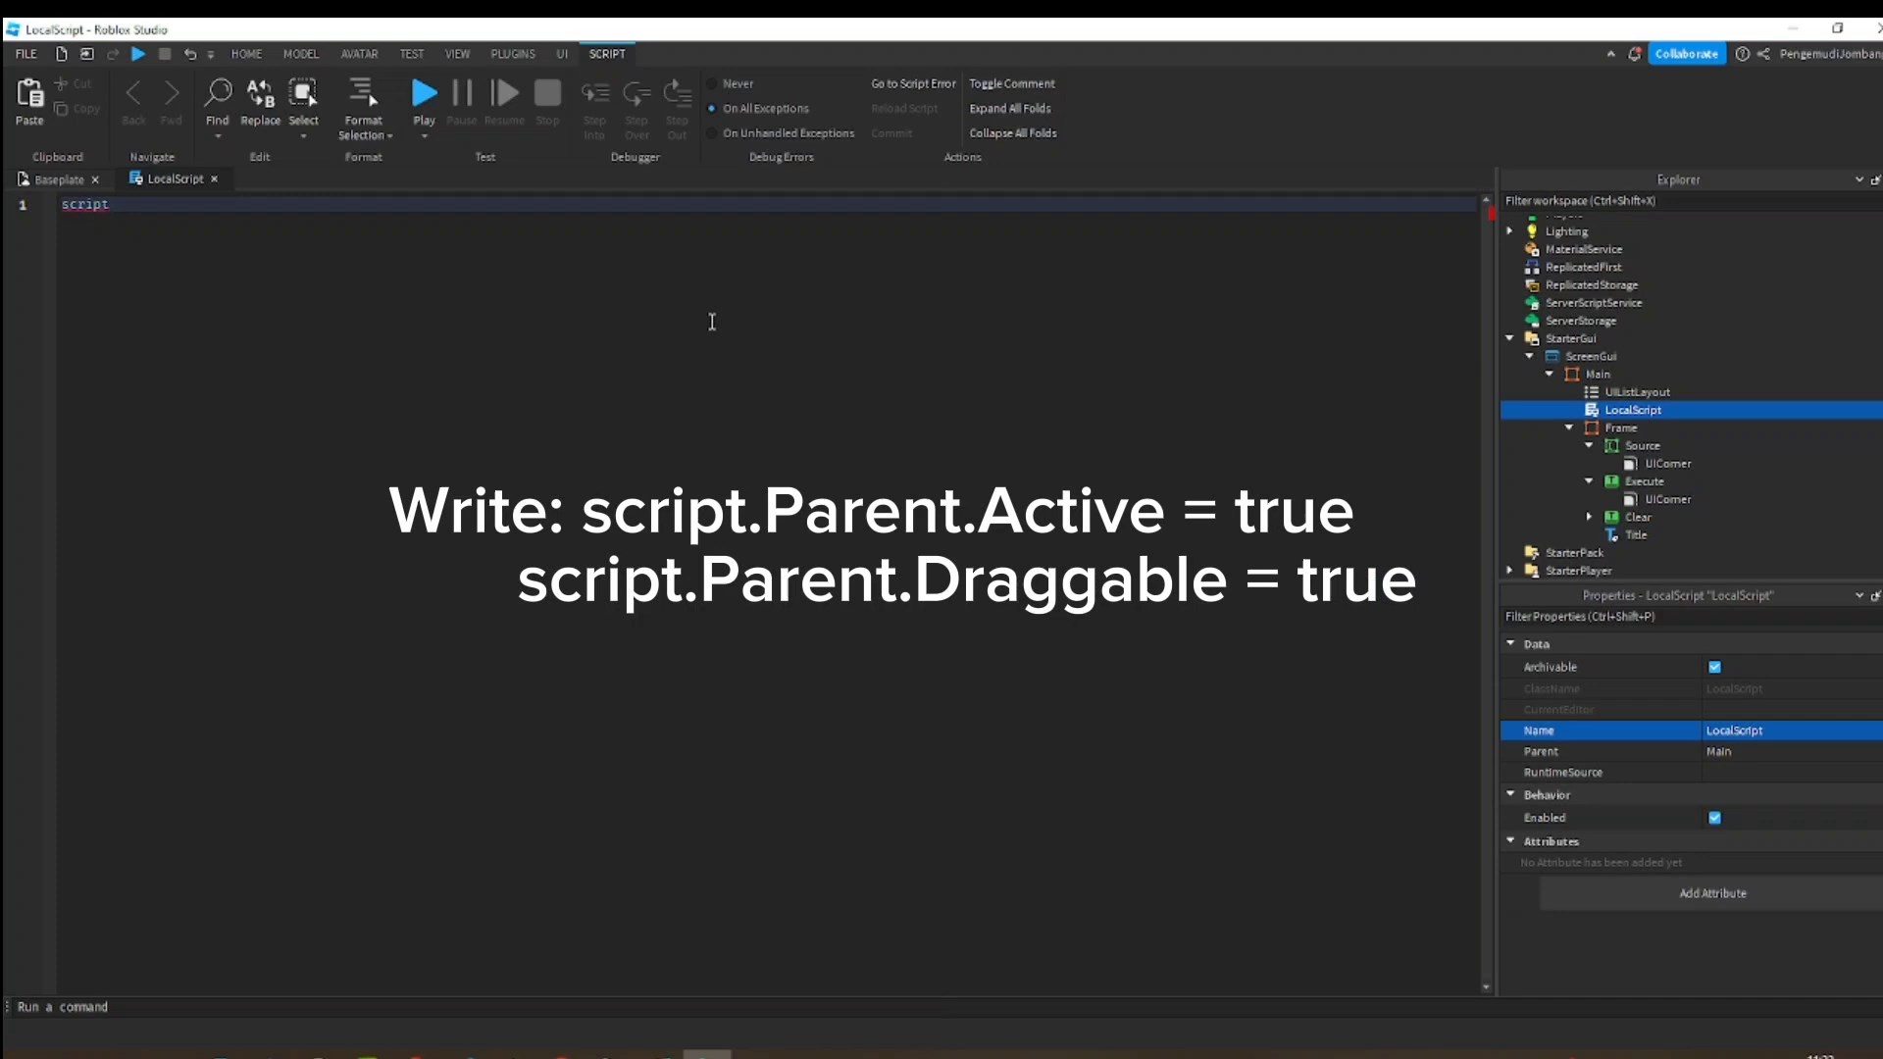
pyautogui.write('.Parent.')
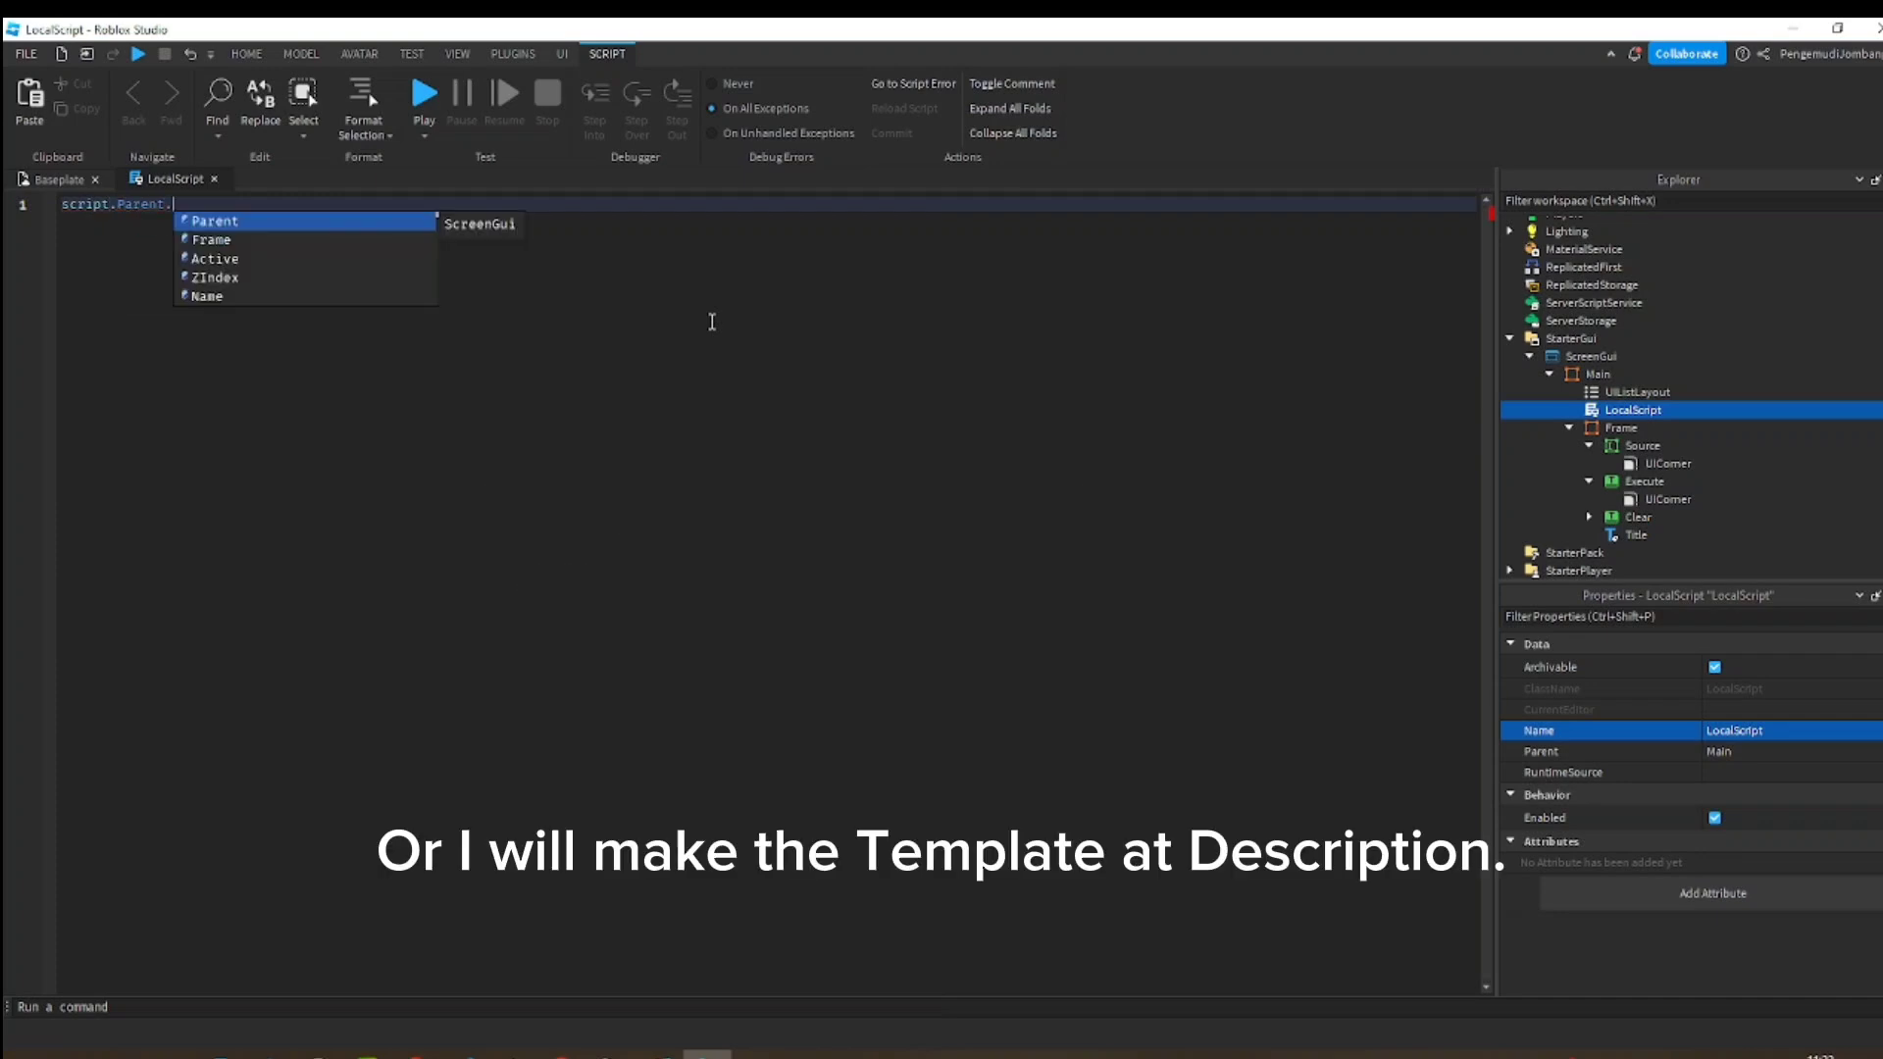
pyautogui.write('Active')
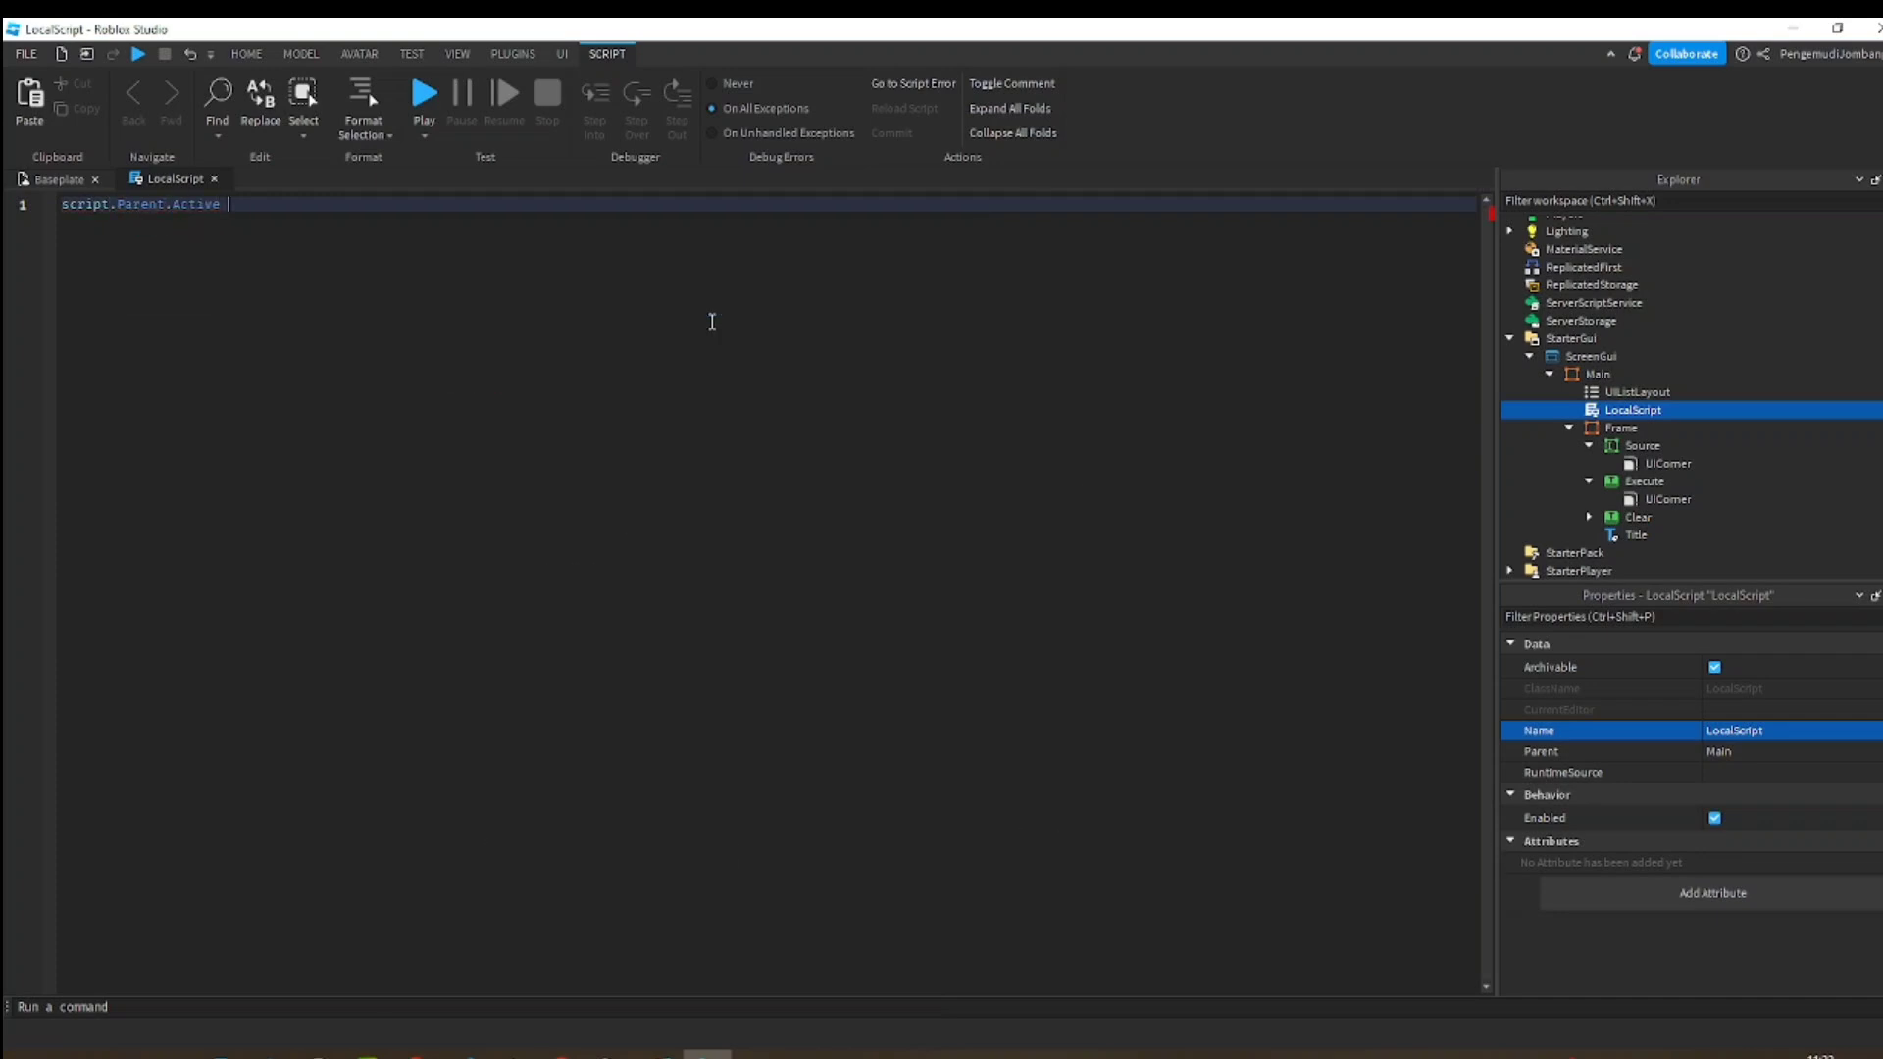
pyautogui.write(' = true')
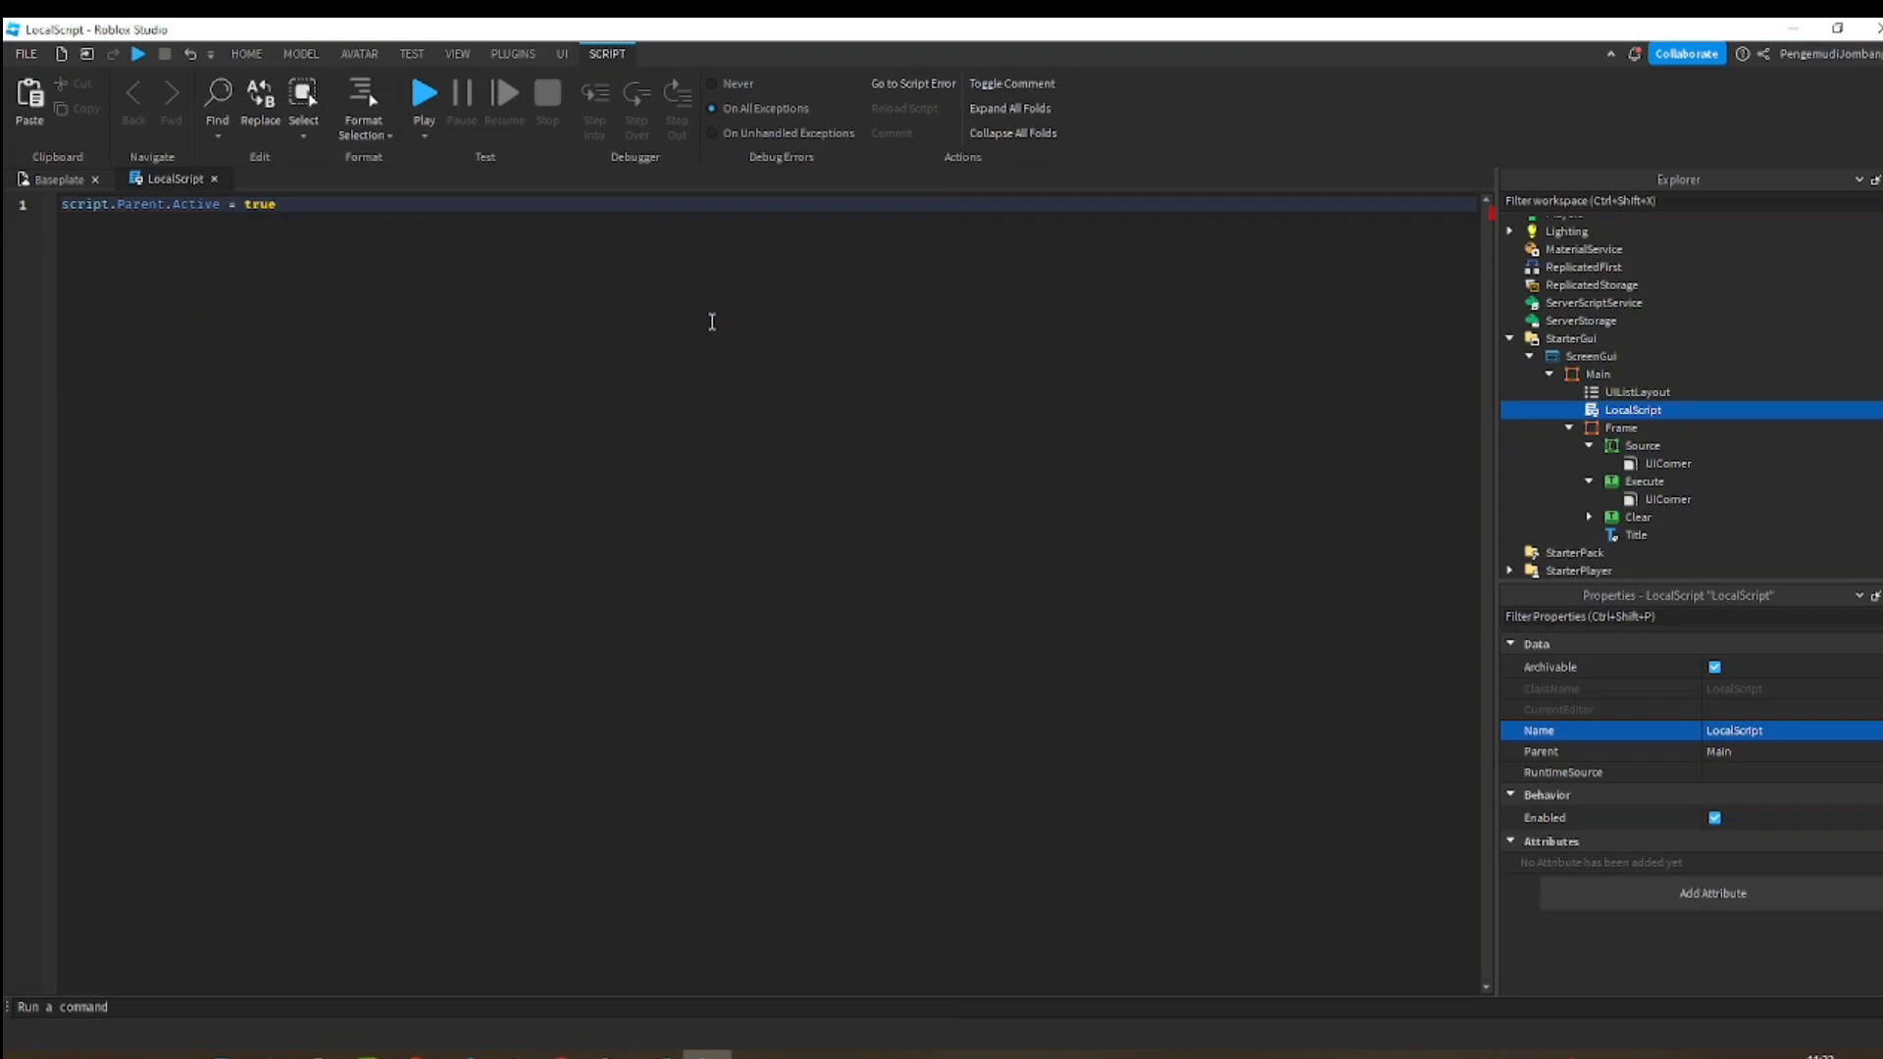
# - Add a second line to Main's LocalScript reading script.Parent.Draggable = true
pyautogui.press('Return')
pyautogui.write('script.P')
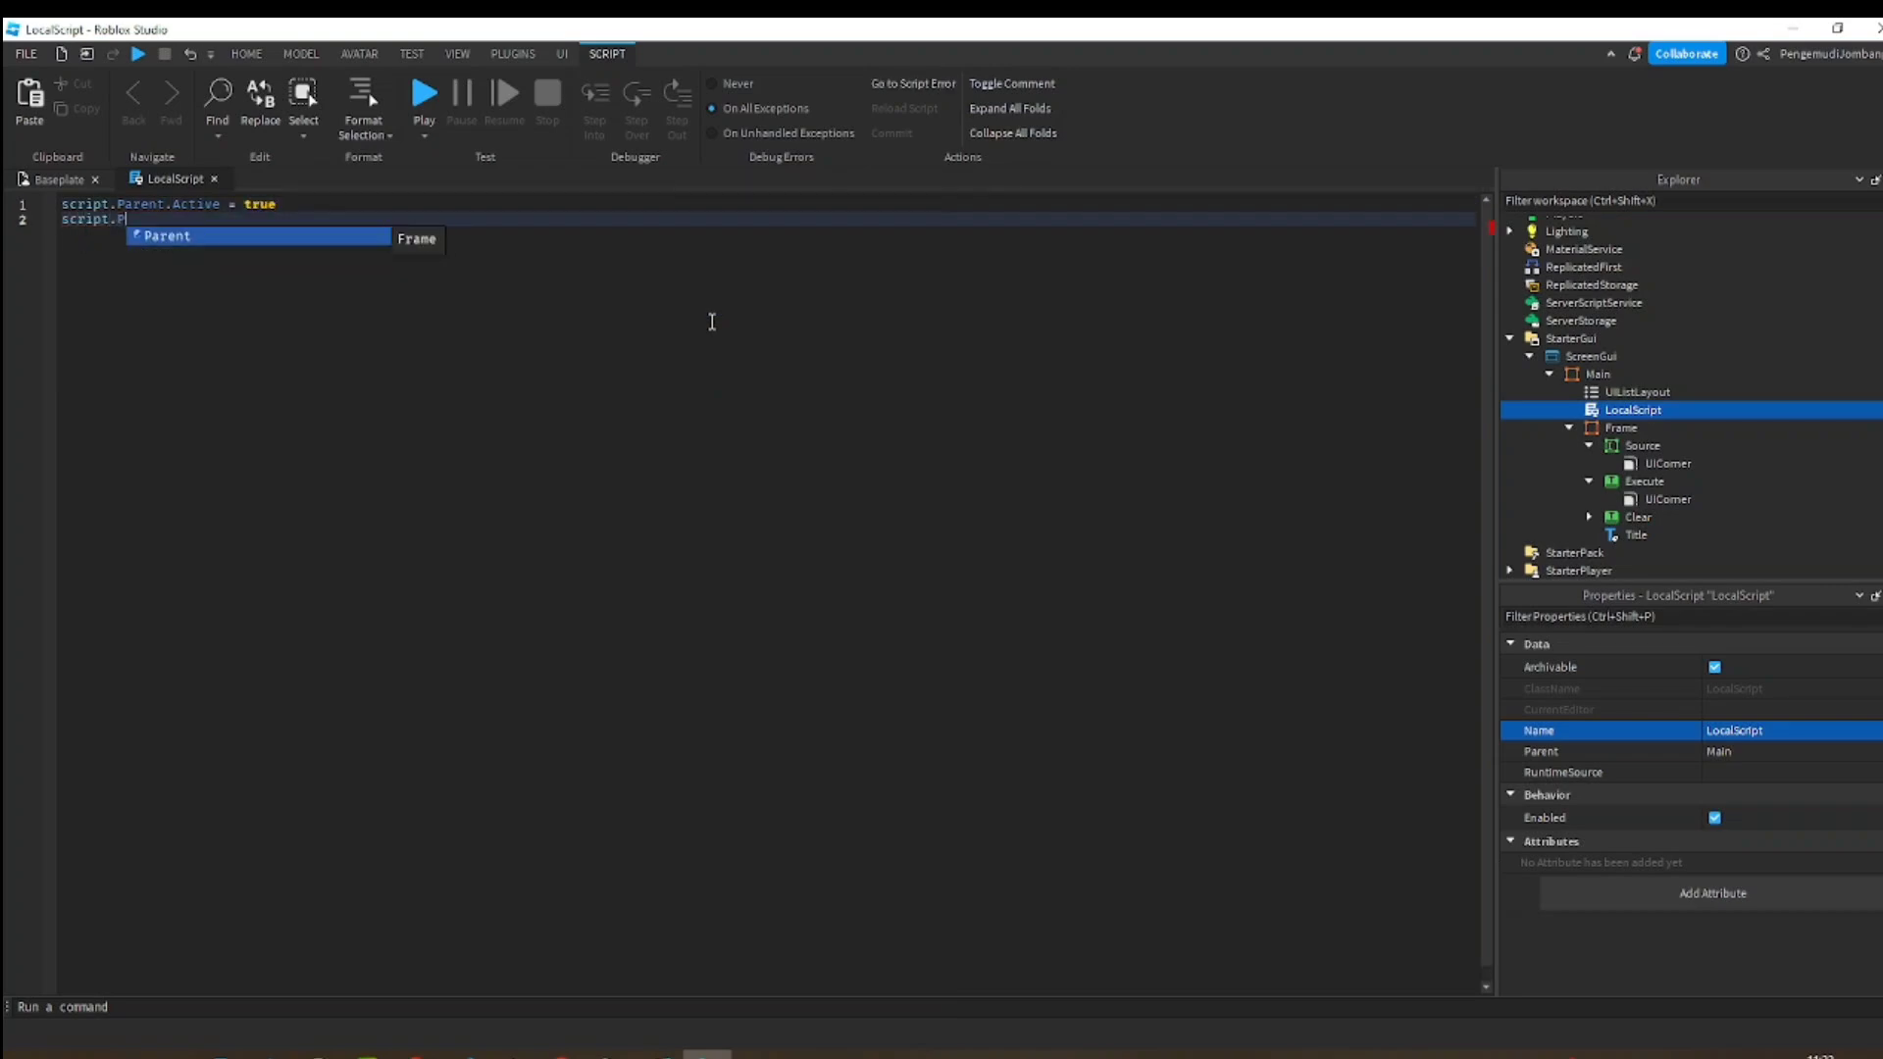
pyautogui.press('Tab')
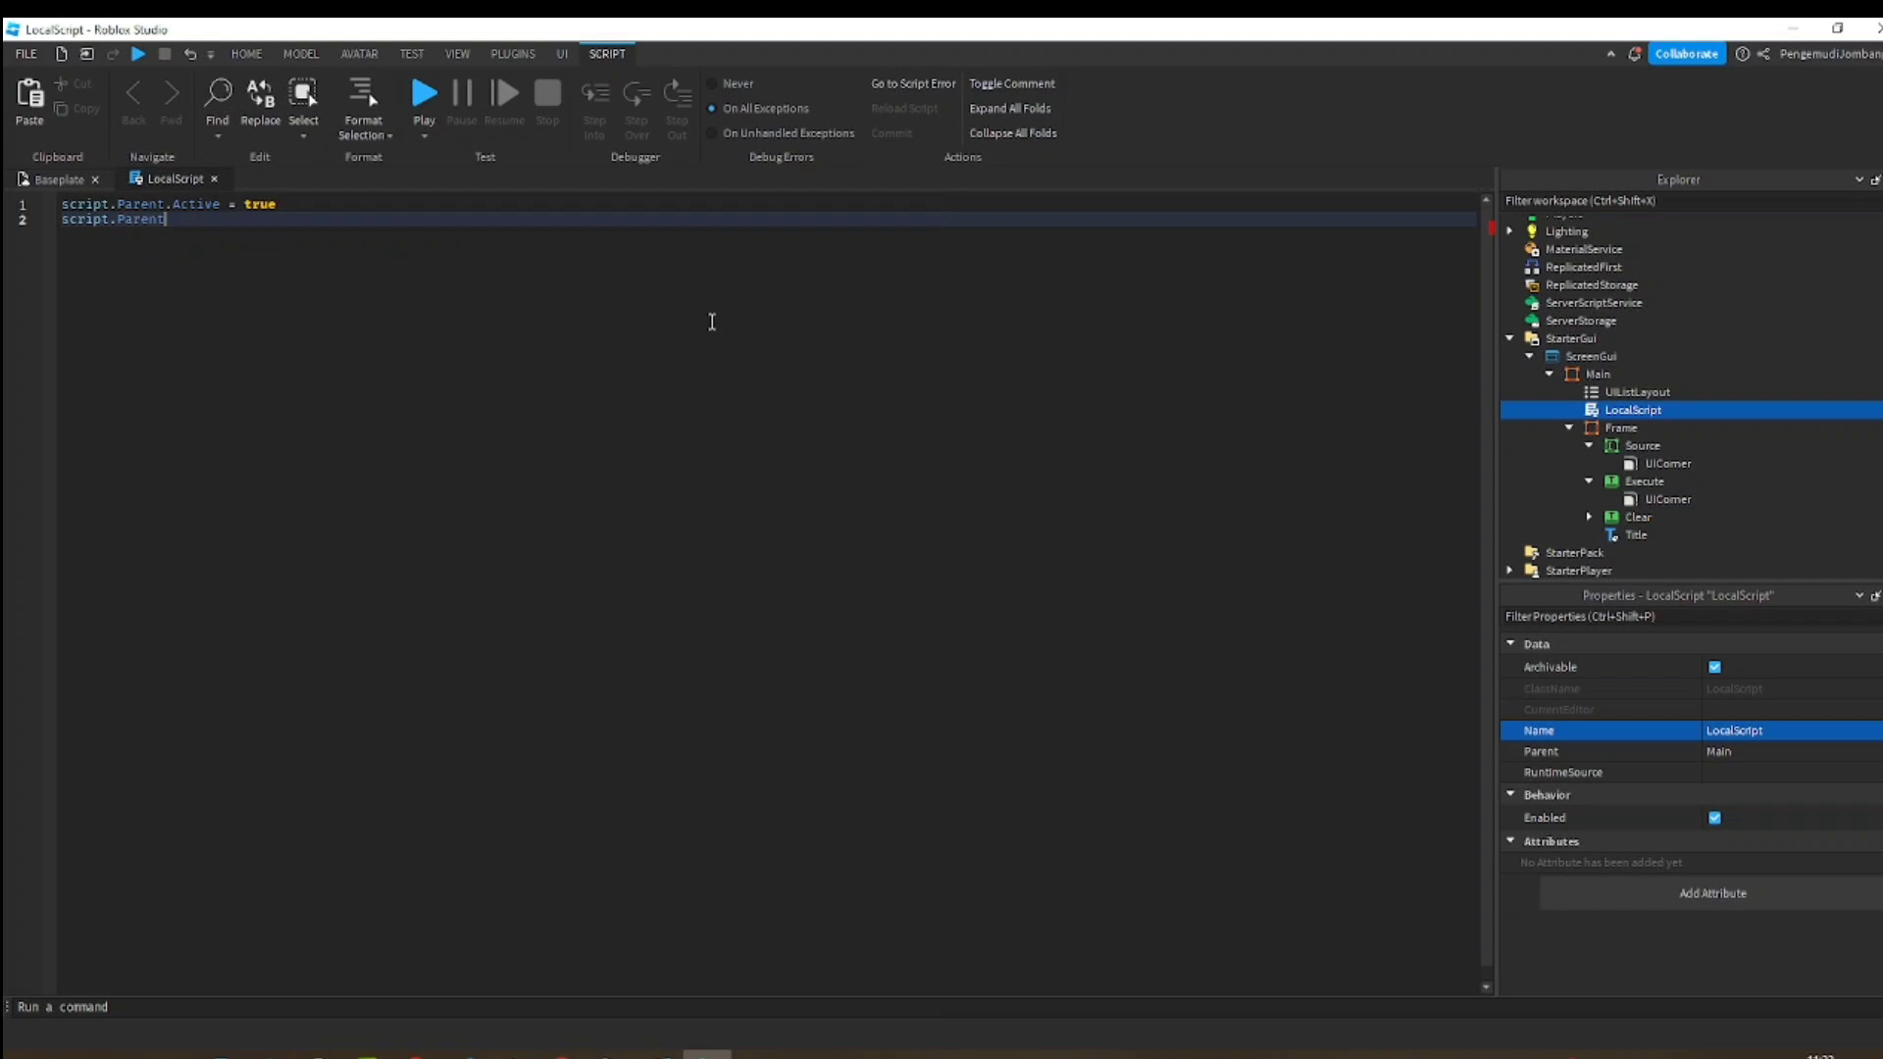
pyautogui.write('.')
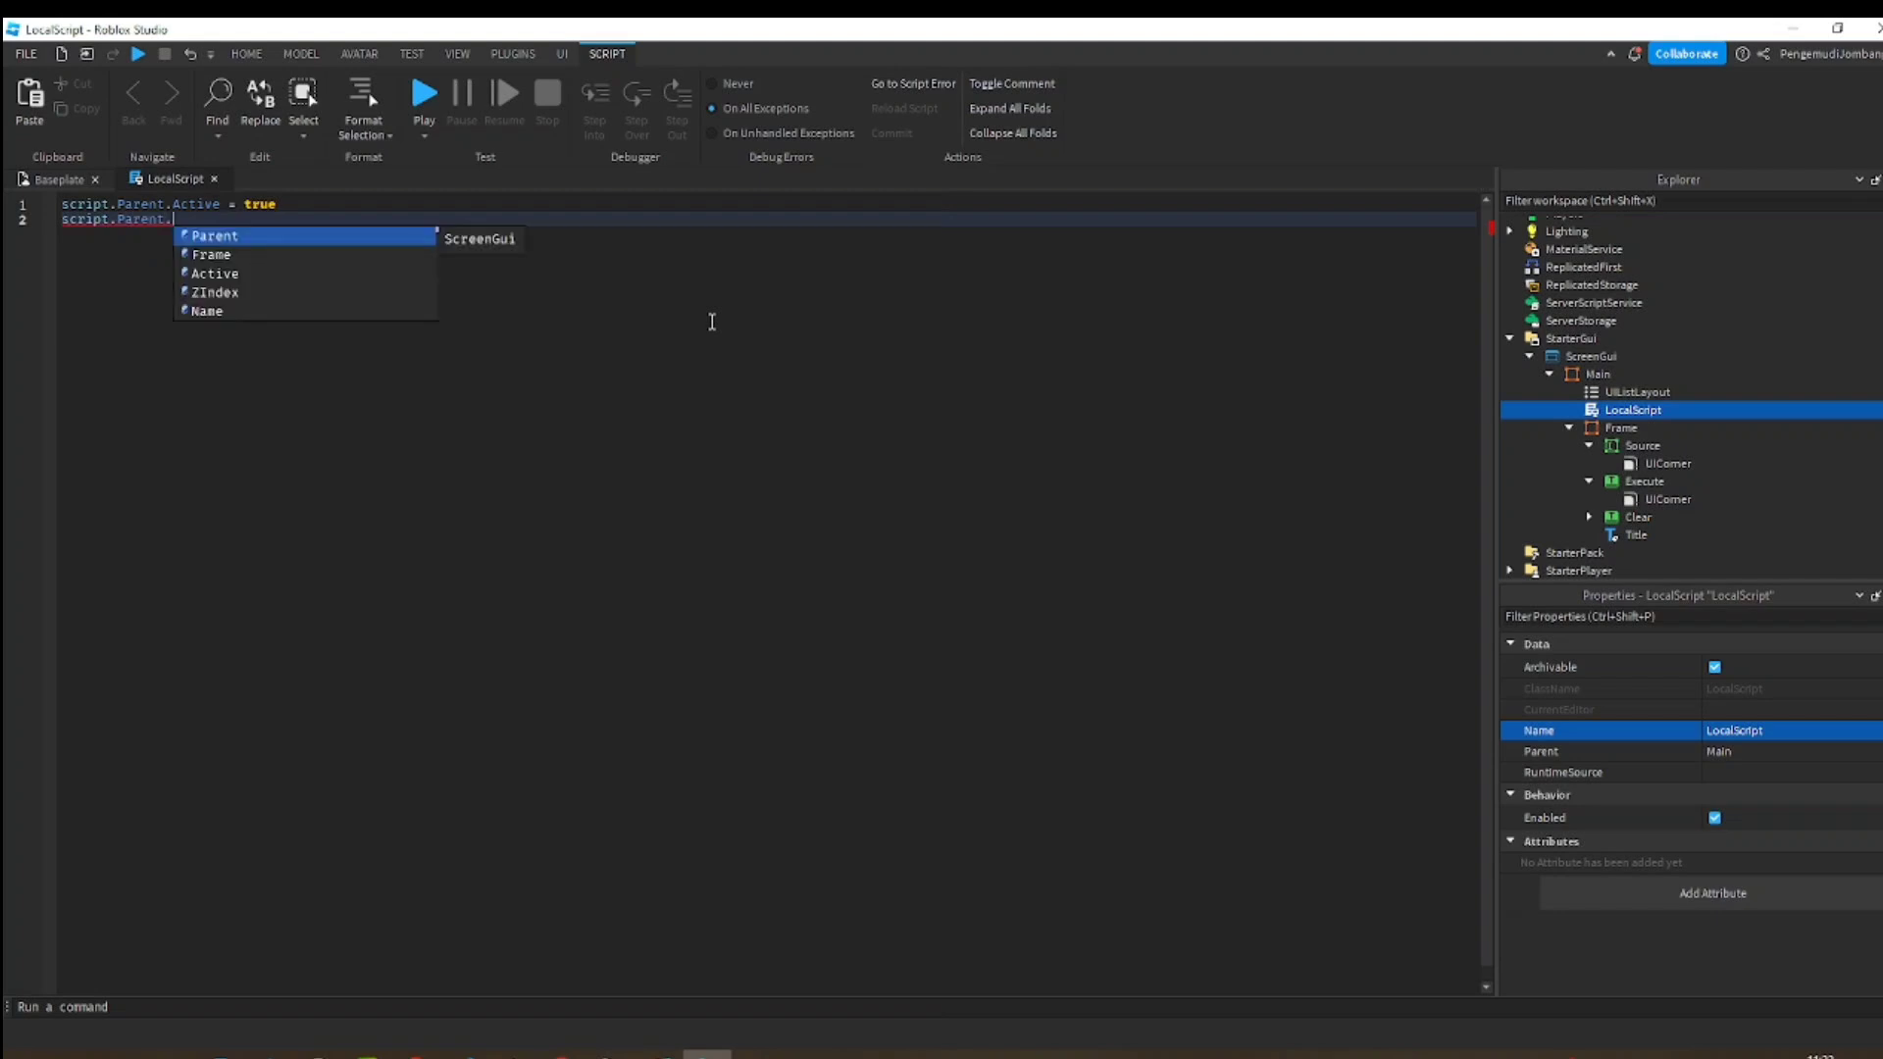
pyautogui.write('Dragg')
pyautogui.press('Tab')
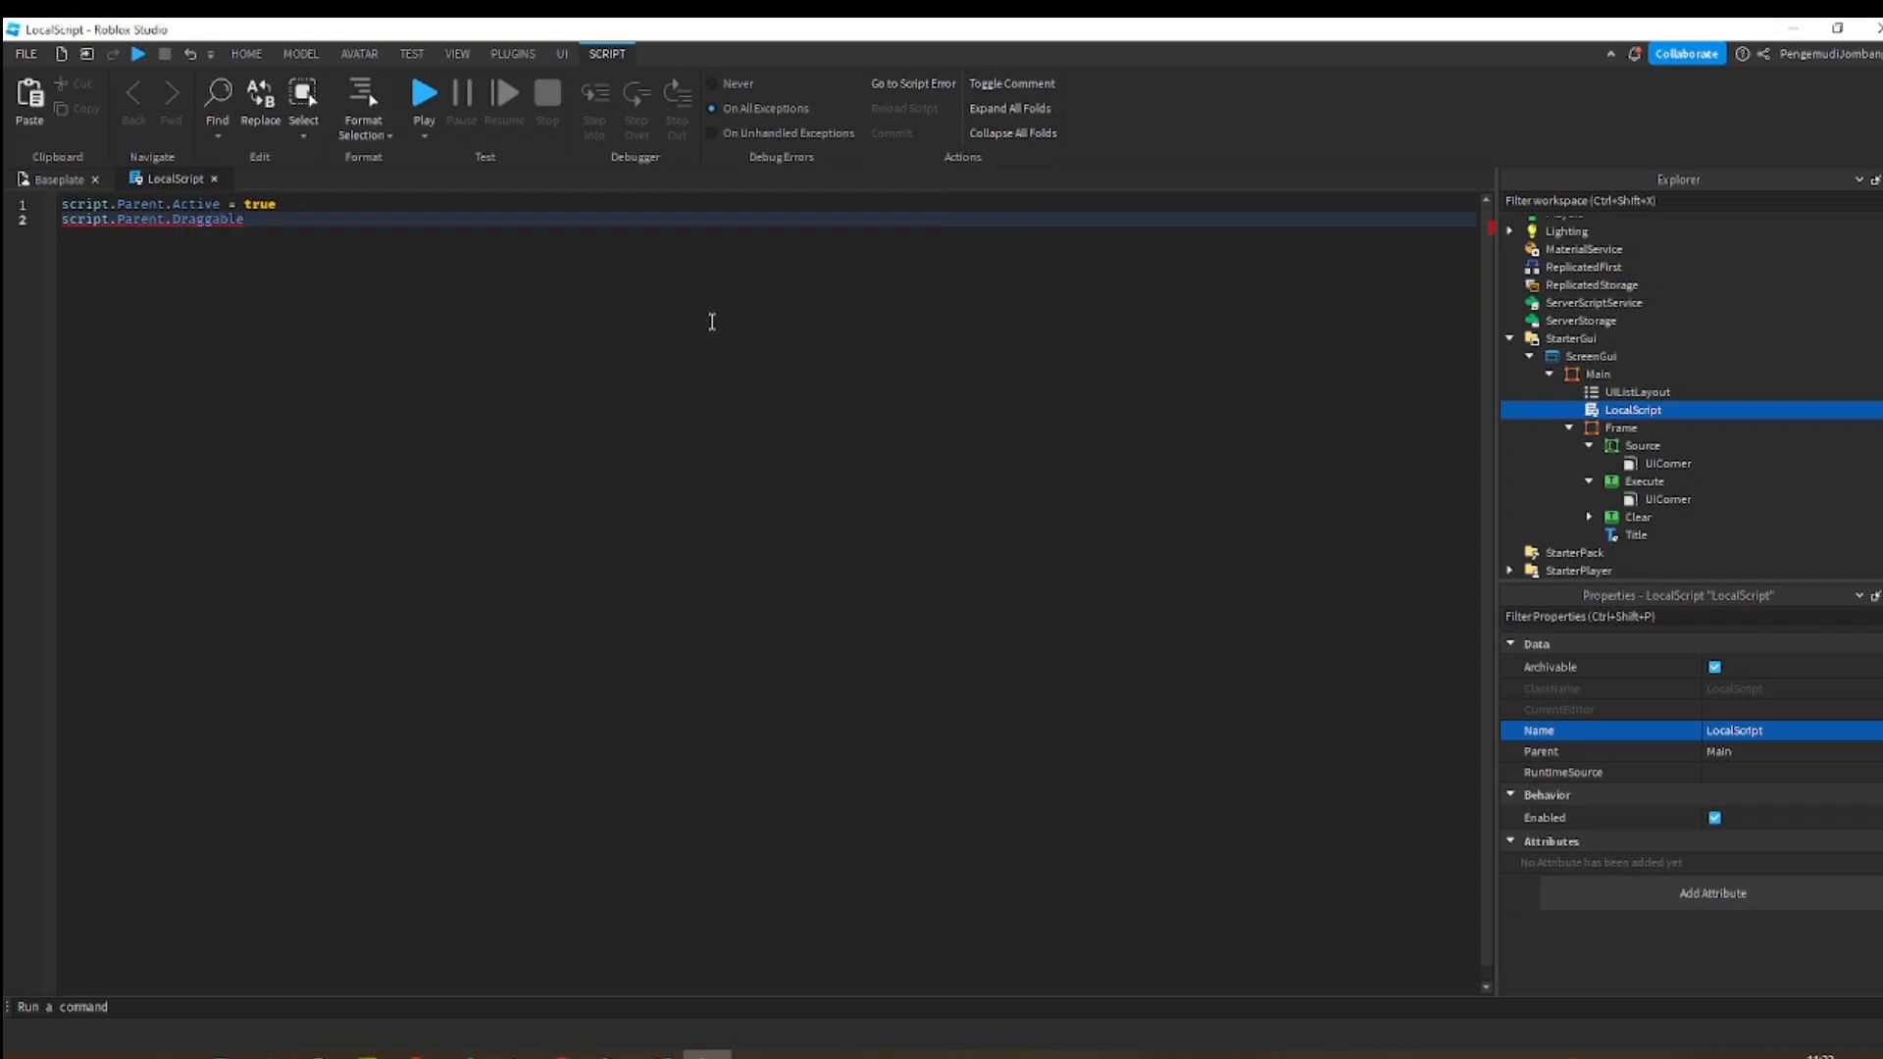
pyautogui.write('= true')
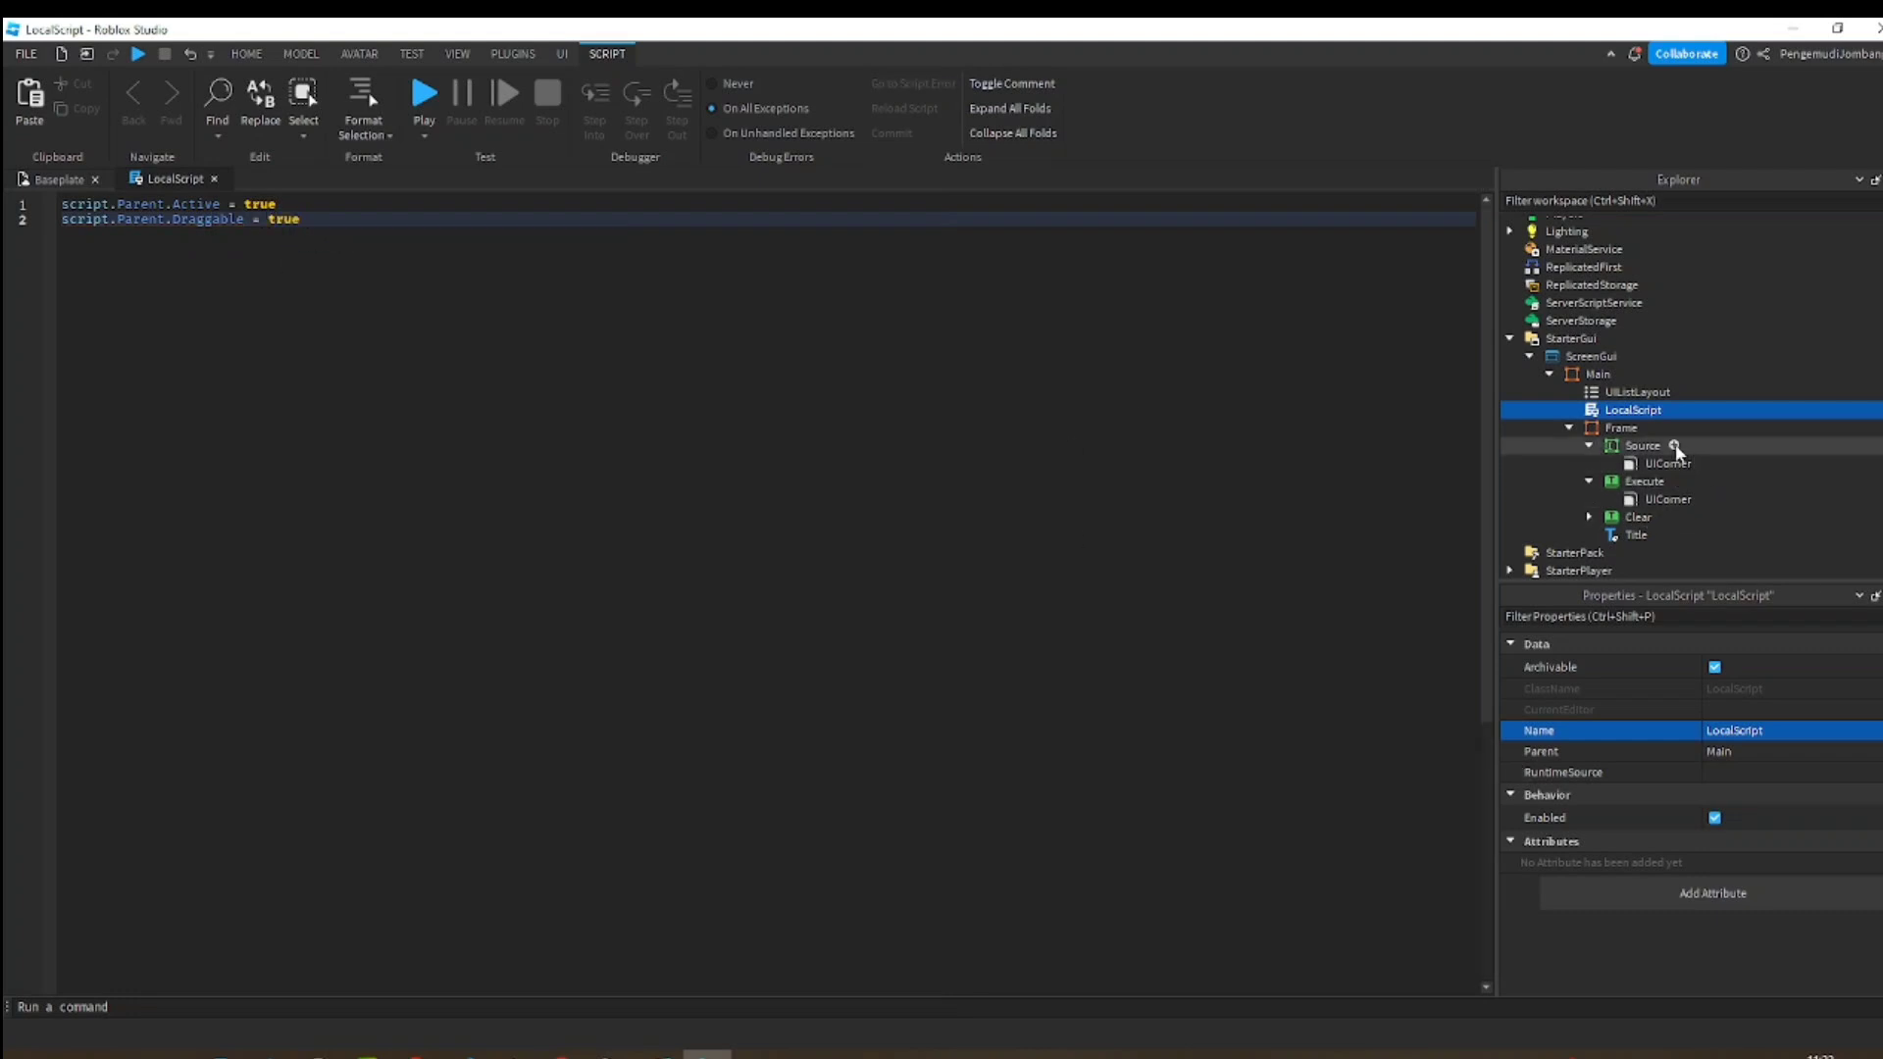
# - Add a LocalScript to the Execute button and clear its default code
pyautogui.click(1678, 480)
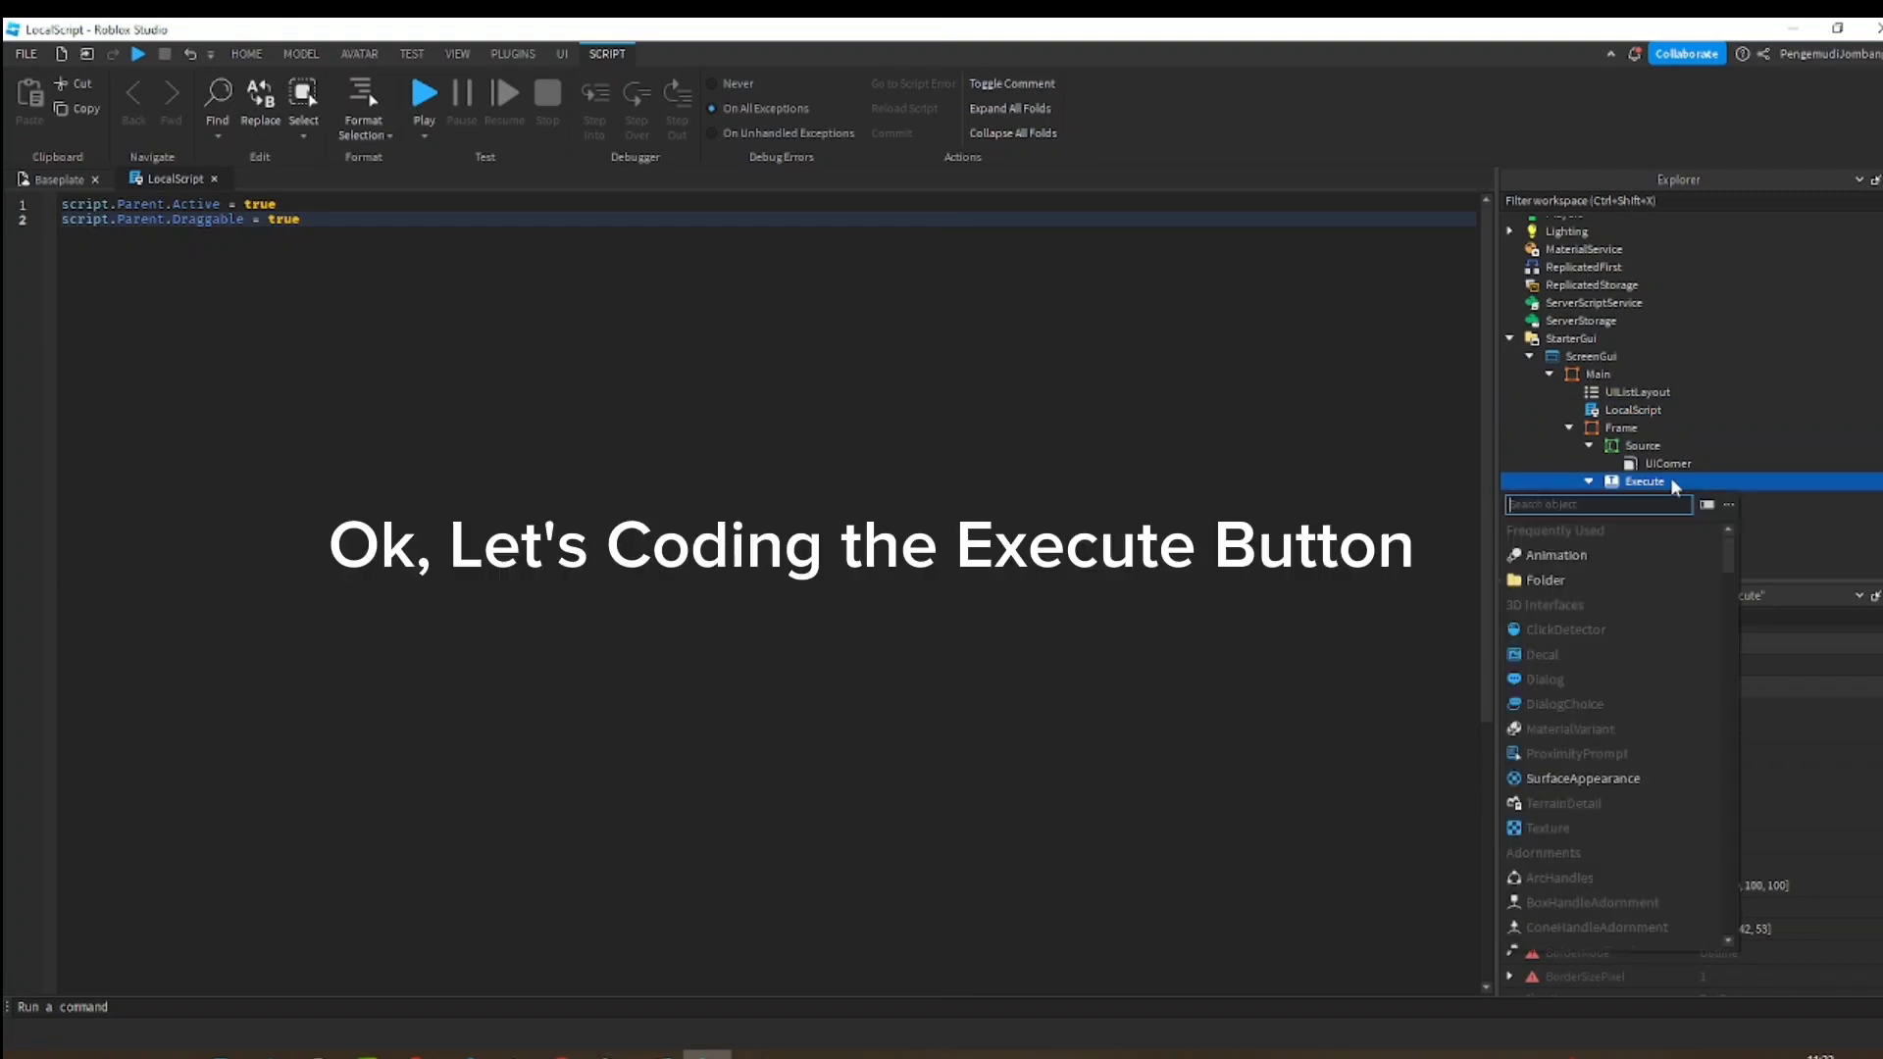
pyautogui.write('Loc')
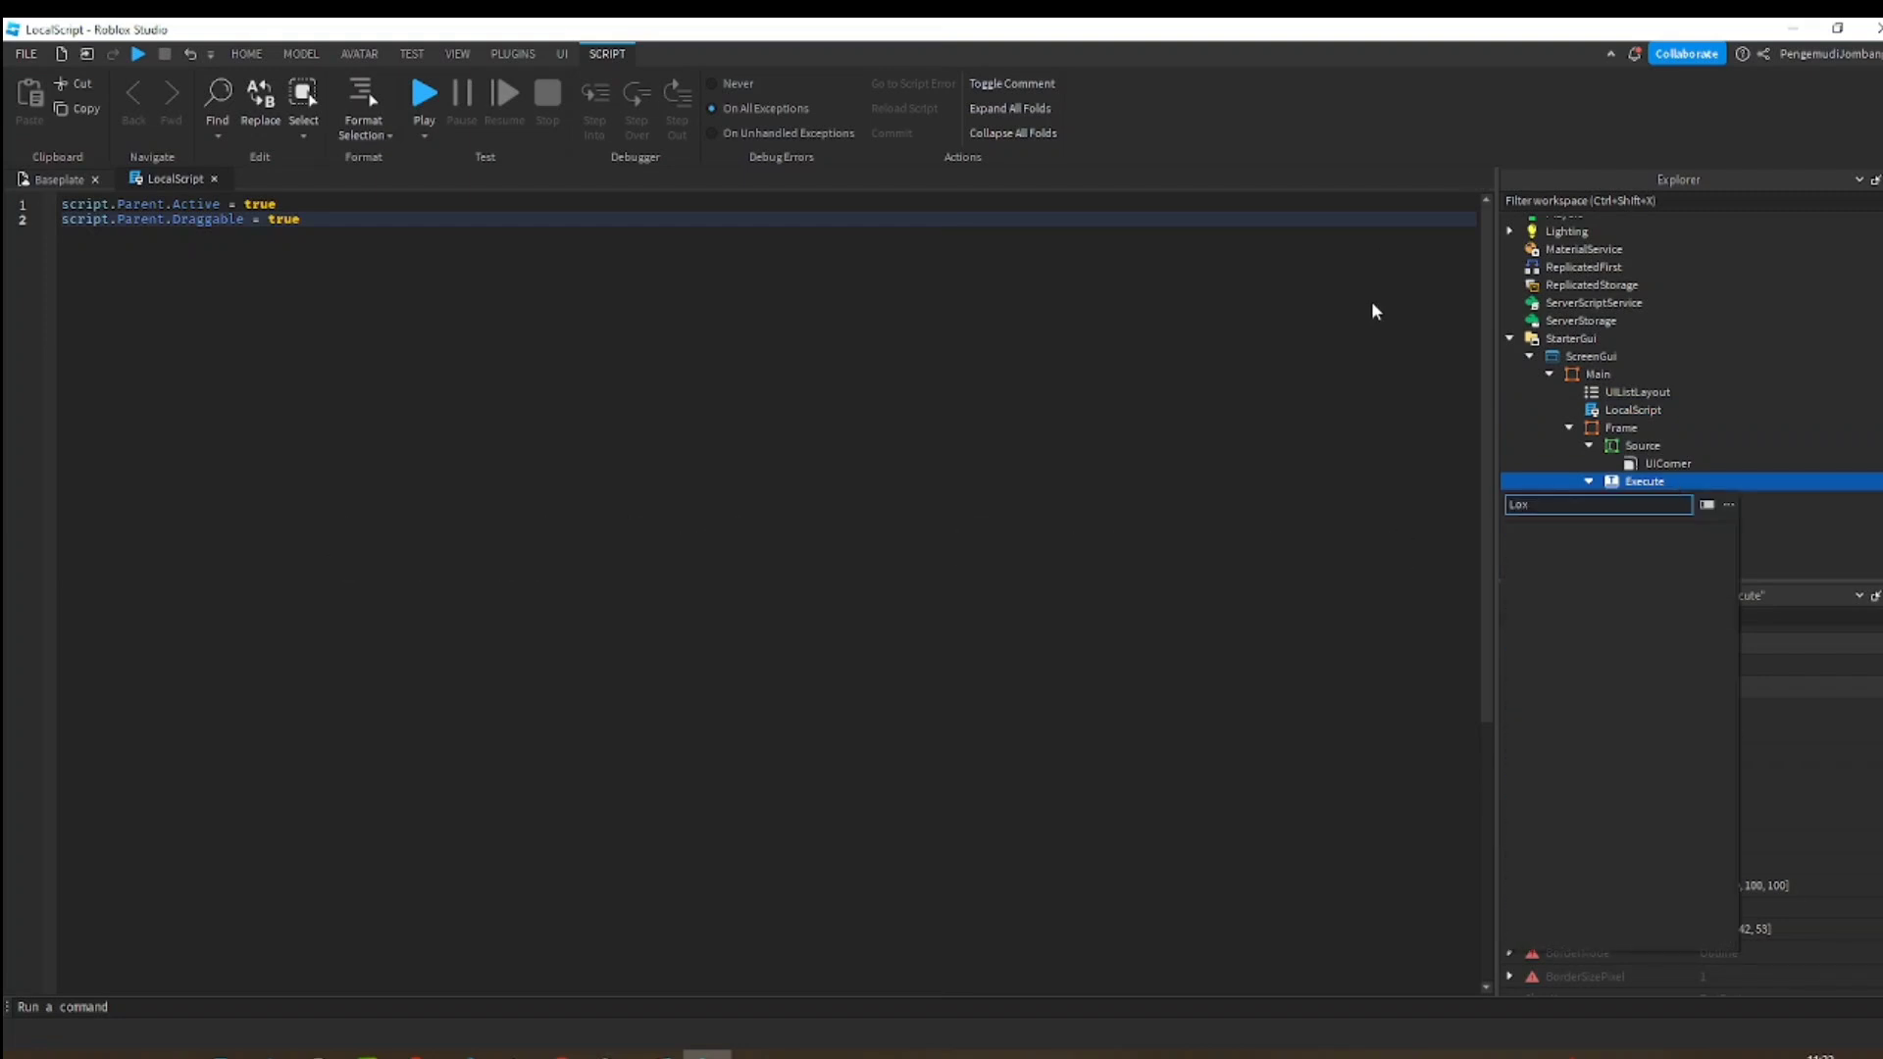
pyautogui.press('BackSpace')
pyautogui.write('c')
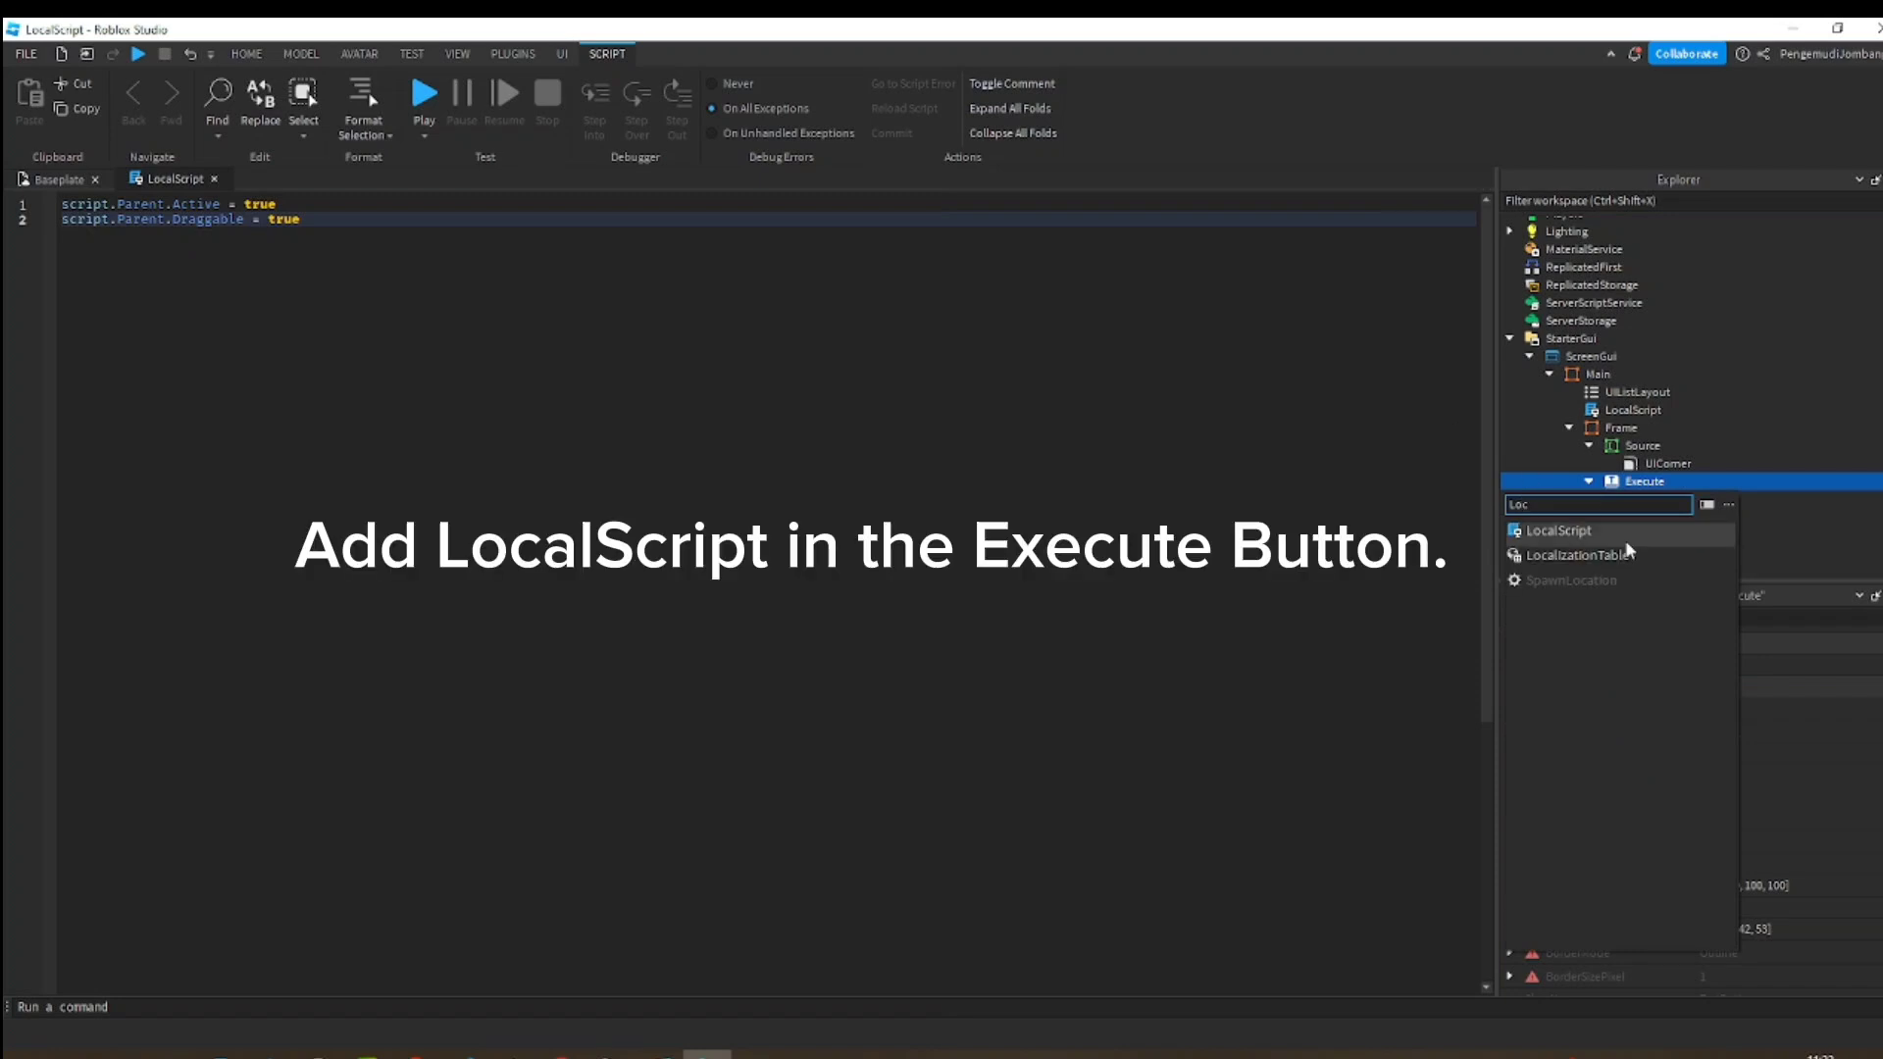
pyautogui.click(1595, 538)
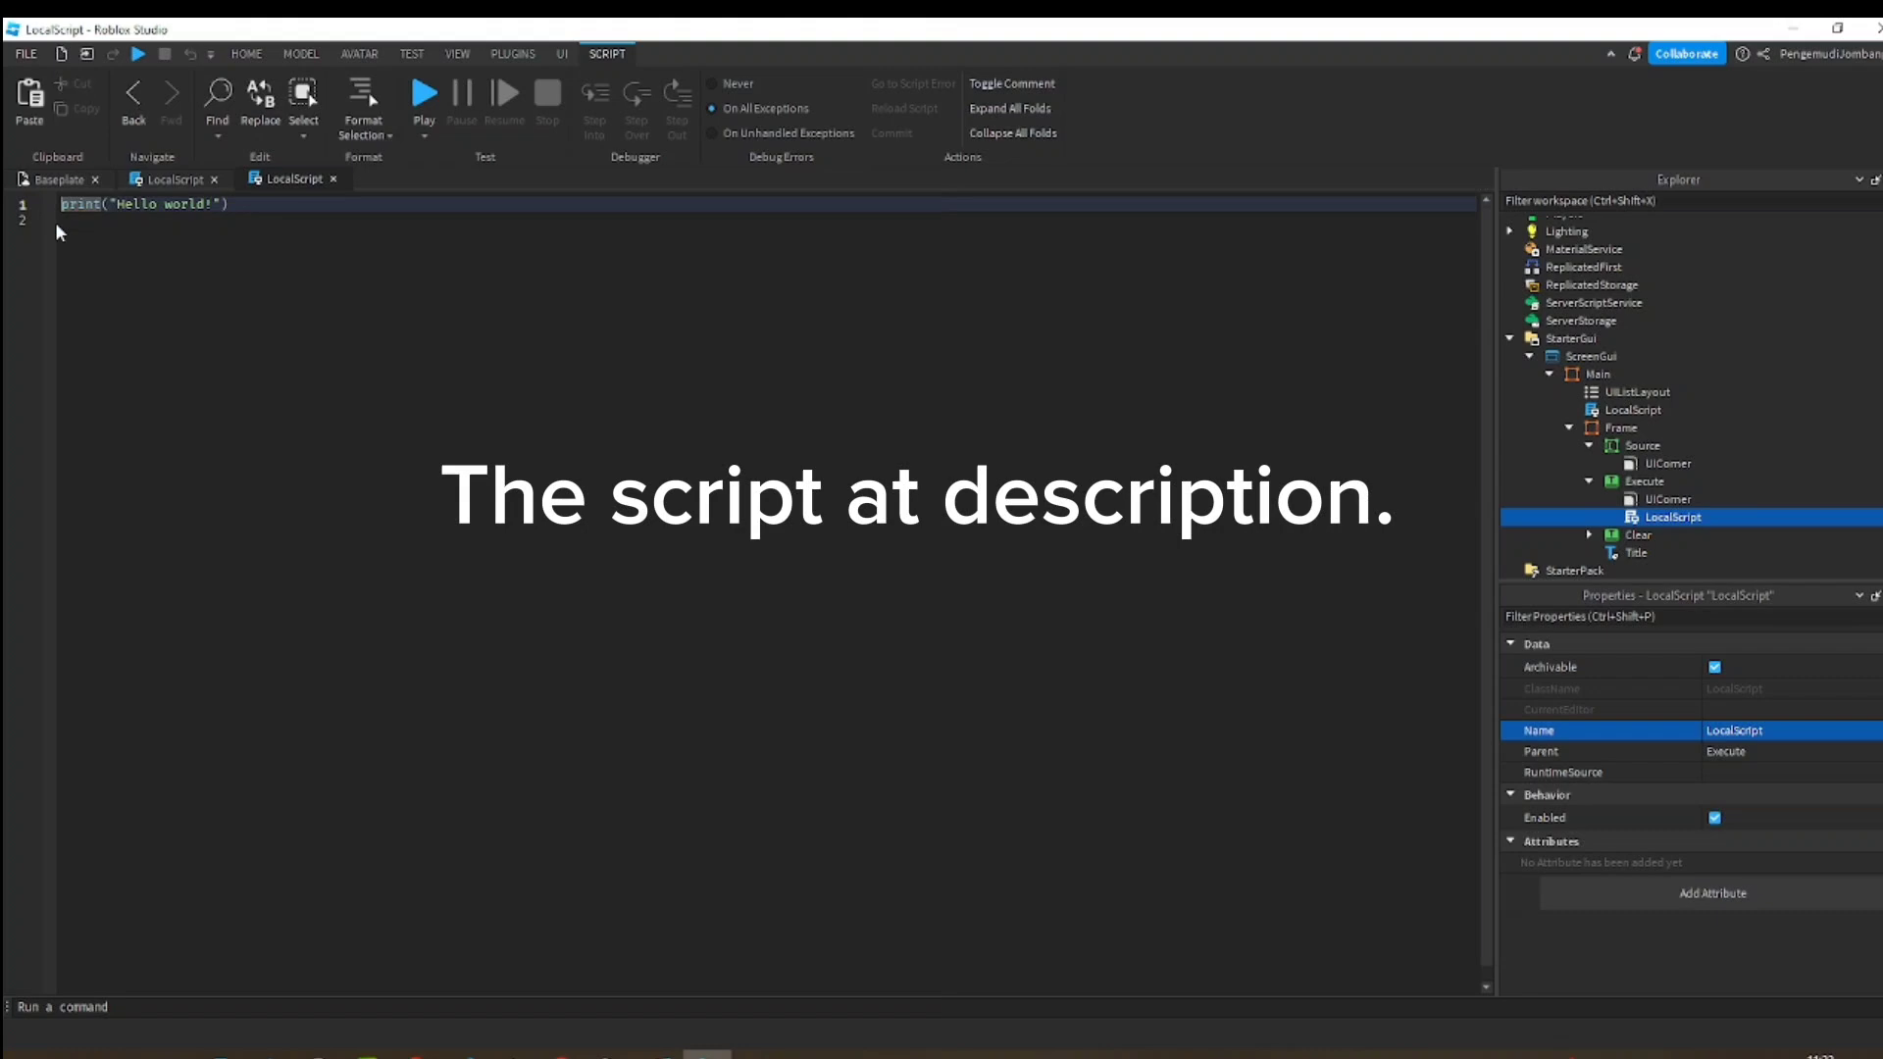
pyautogui.hotkey('ctrl', 'a')
pyautogui.press('BackSpace')
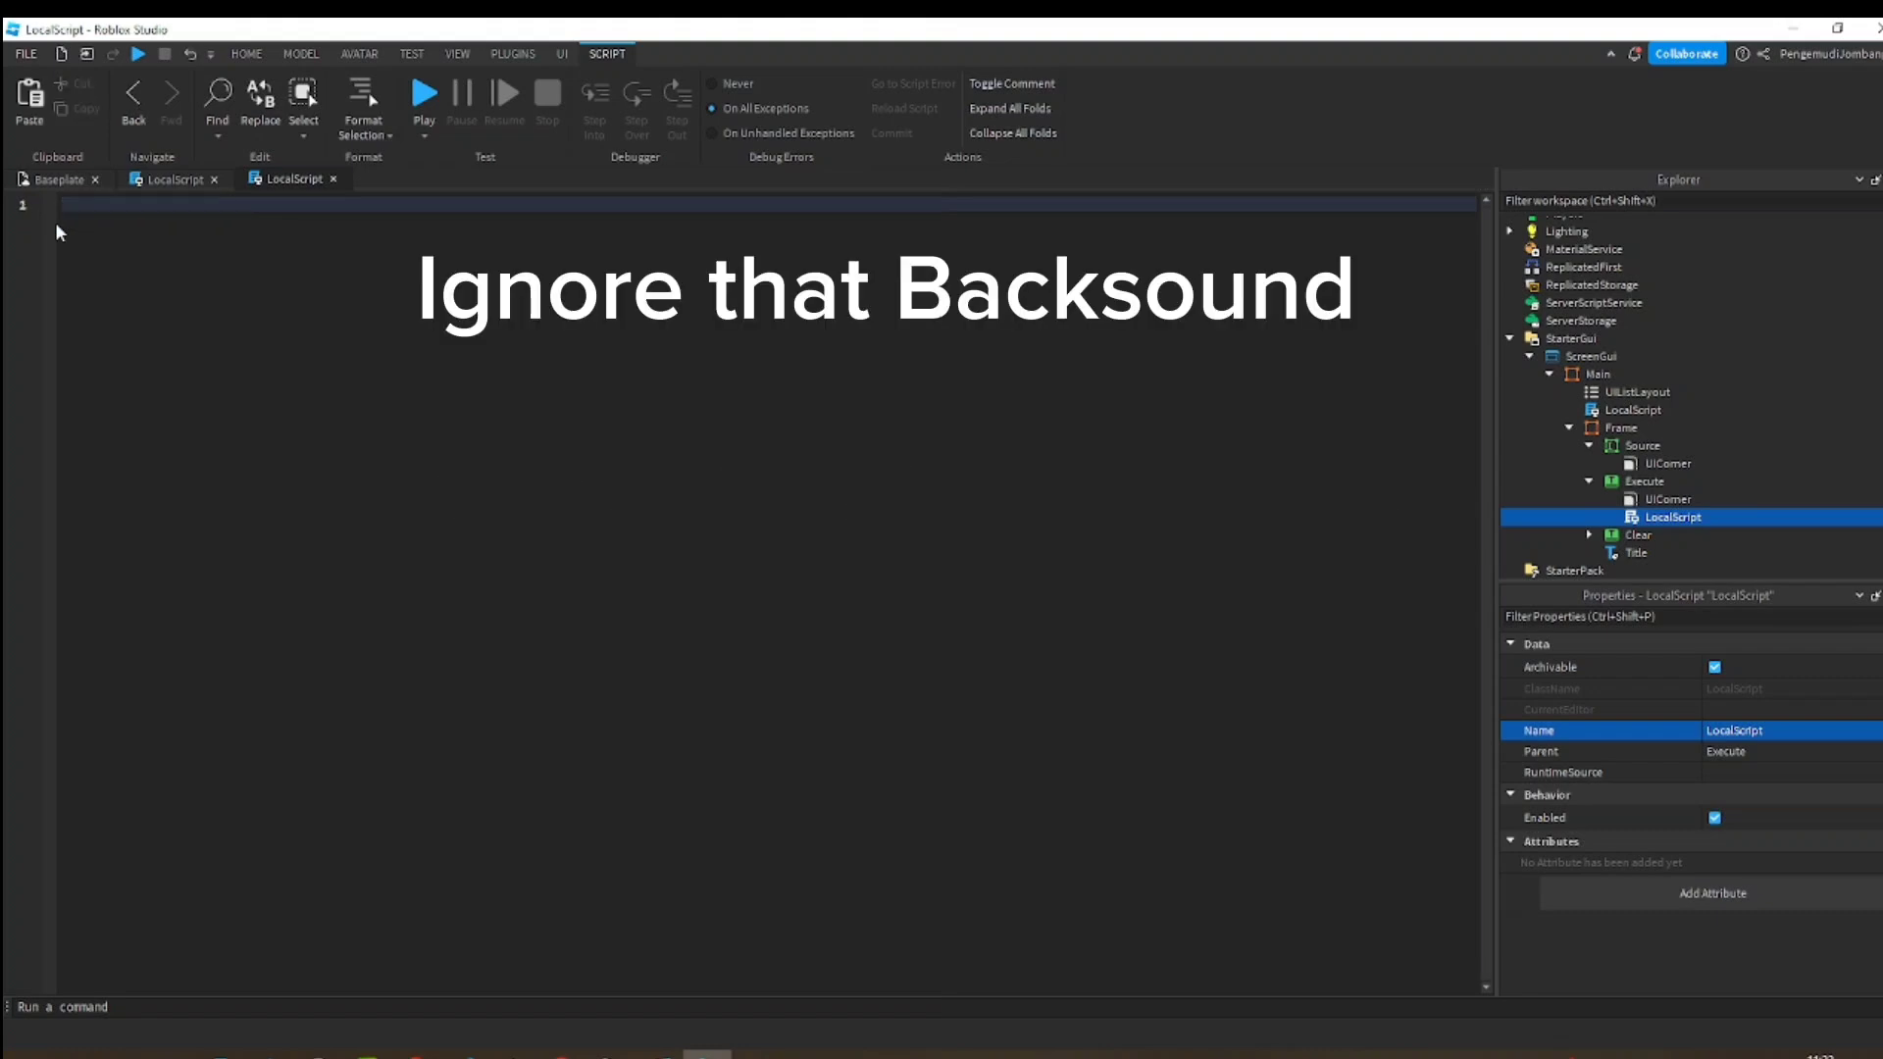
# - Write an empty handler block in the Execute script starting with script.Parent.MouseButton1Click:Connect(function())
pyautogui.write('script.Parent')
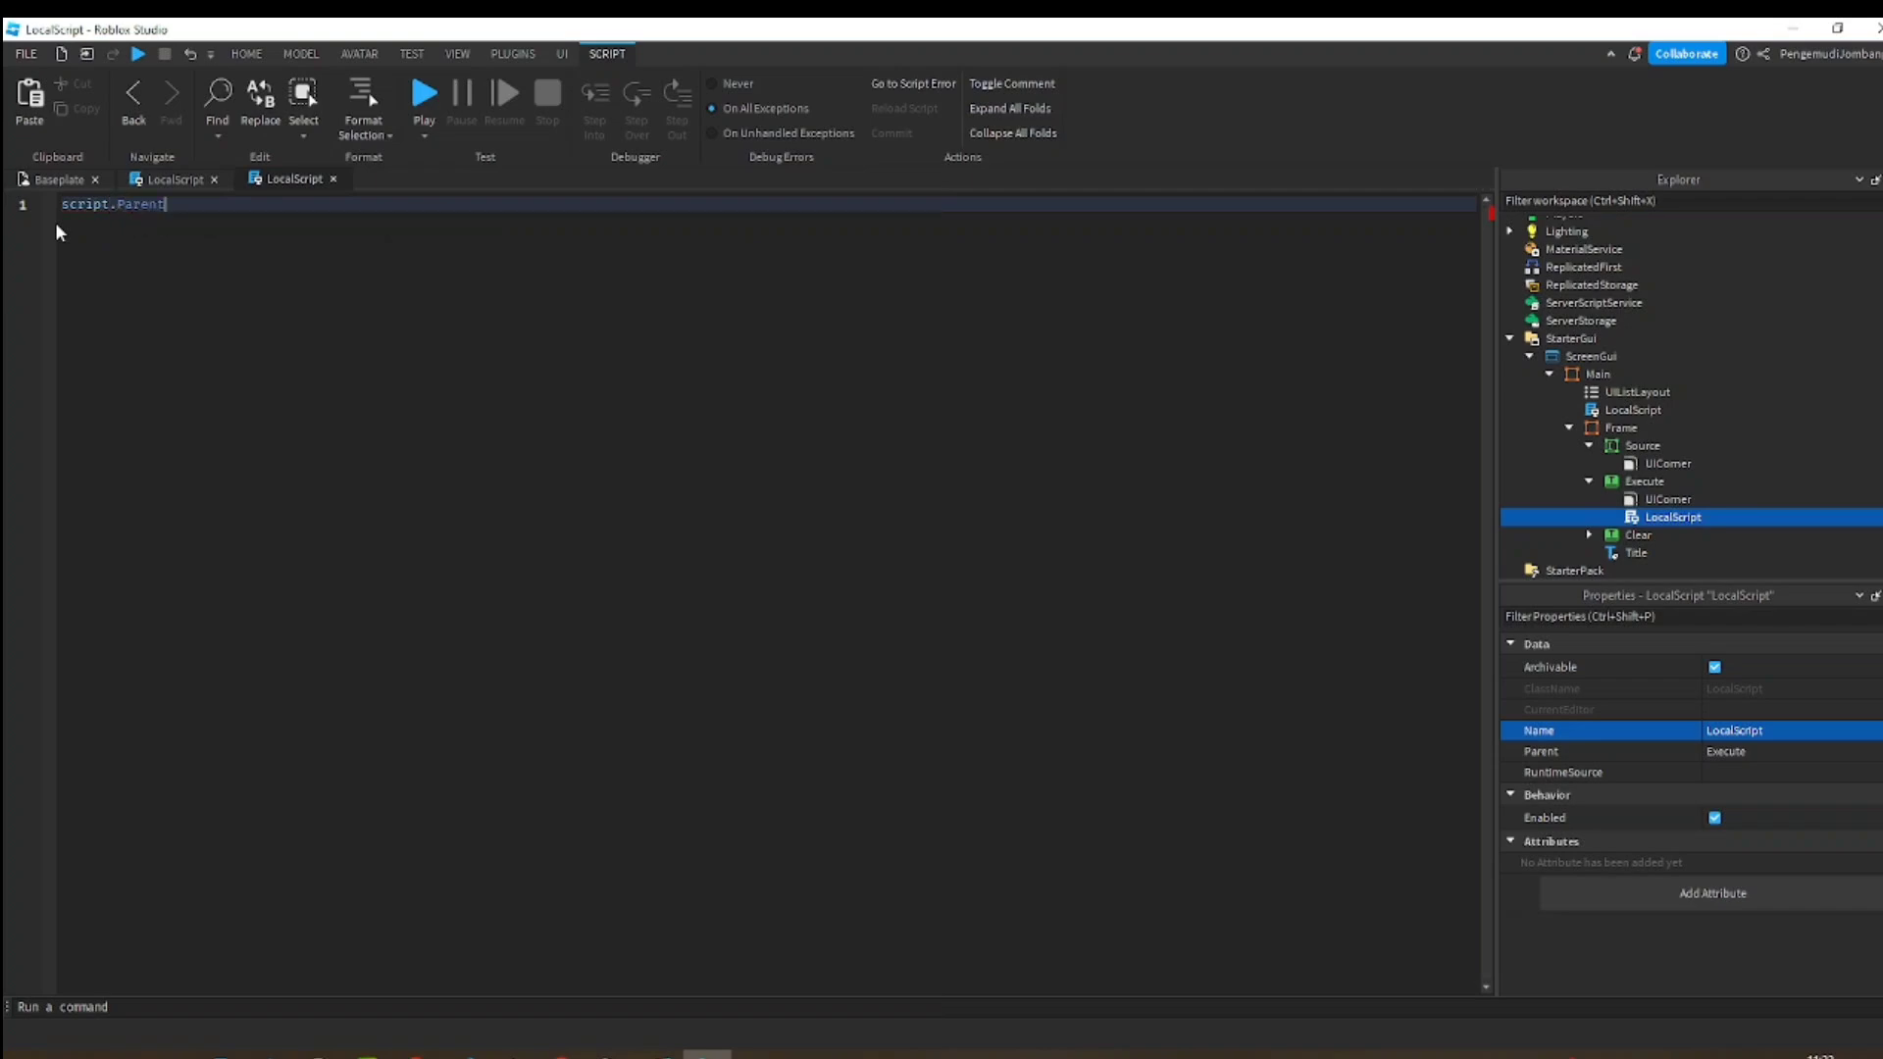
pyautogui.write('.')
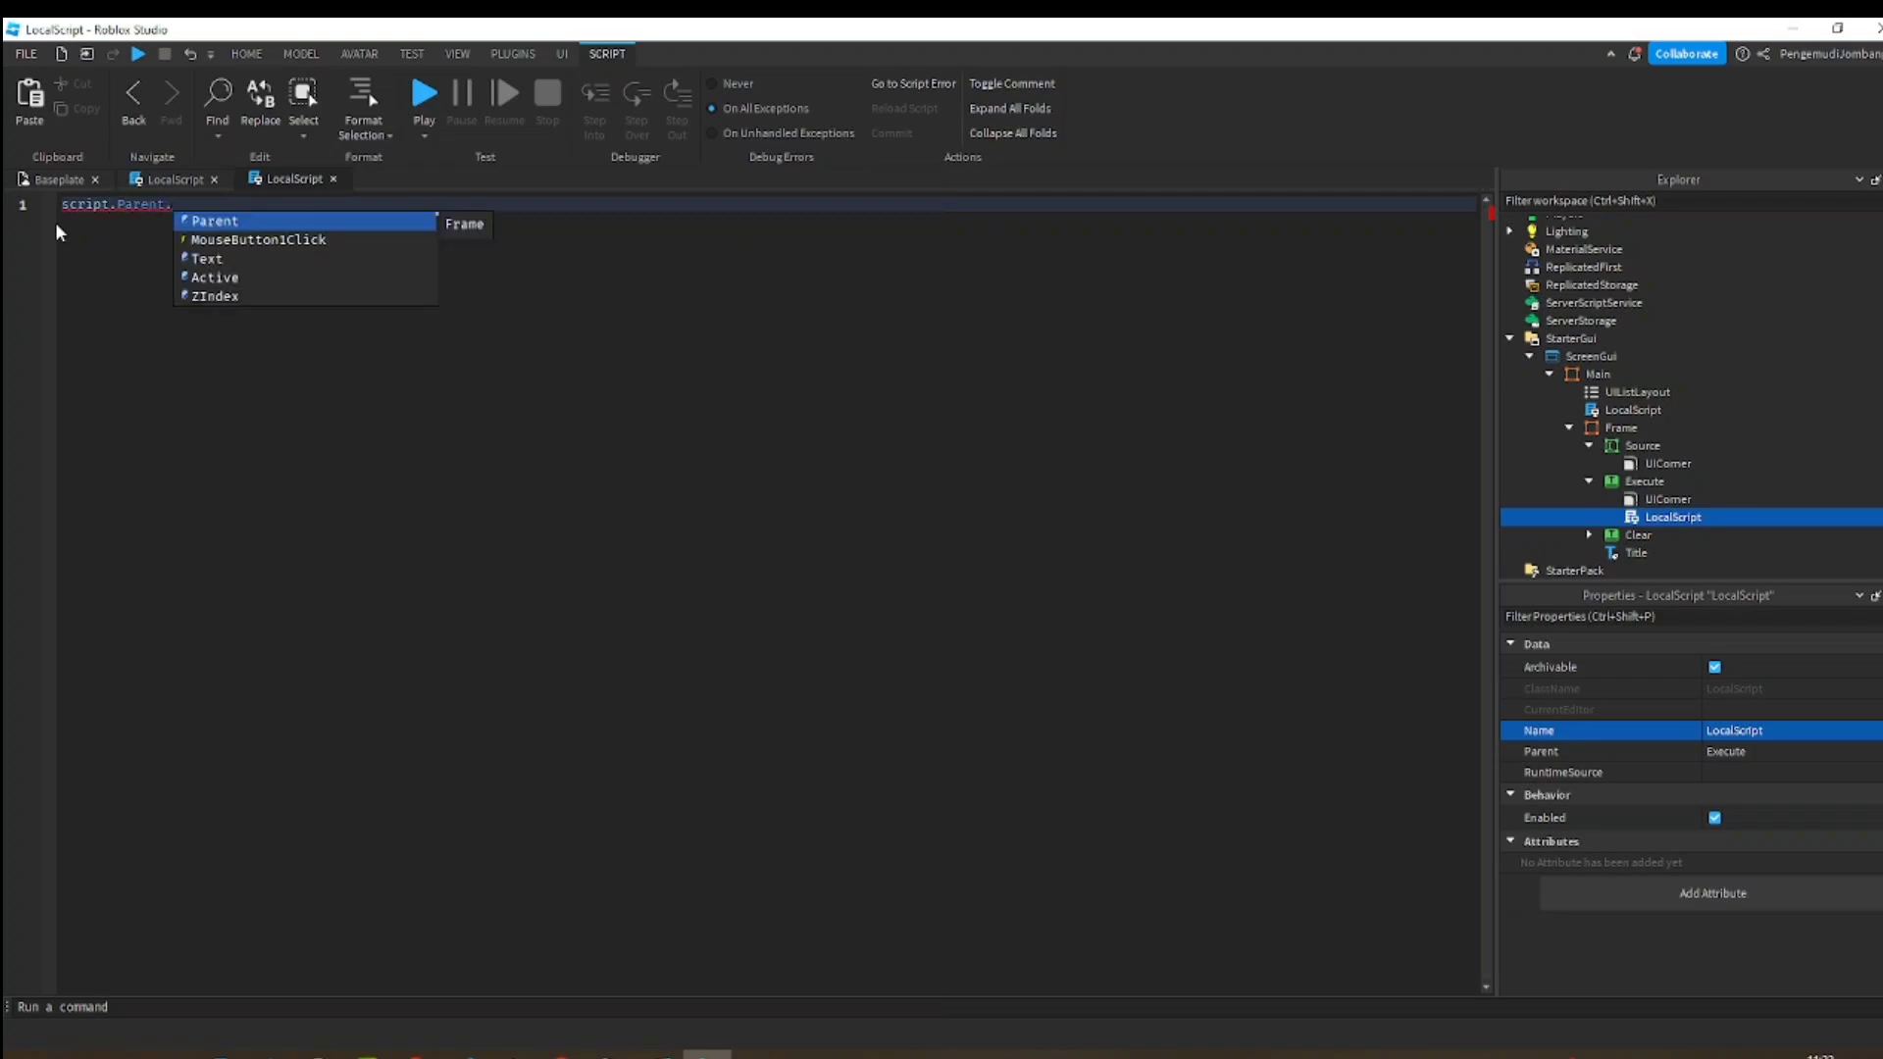
pyautogui.press('Down')
pyautogui.press('Tab')
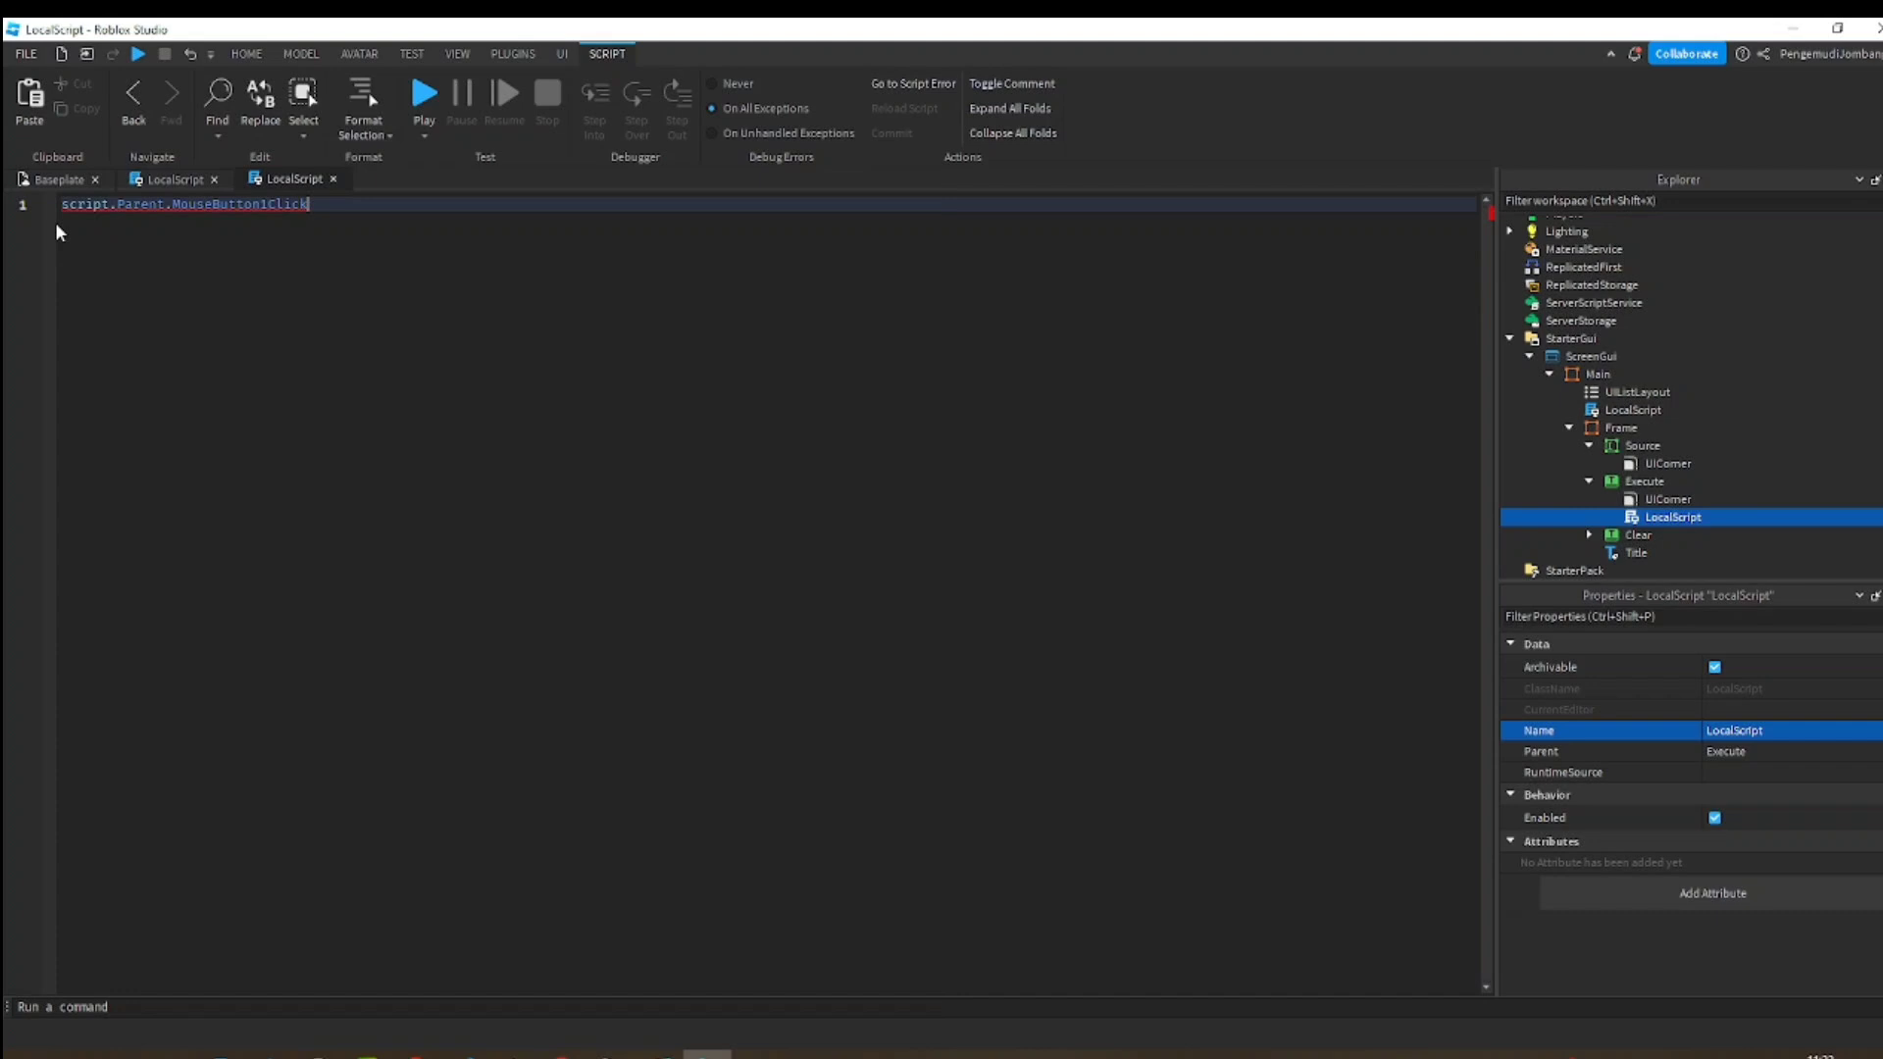
pyautogui.write(':')
pyautogui.press('Tab')
pyautogui.write('functio')
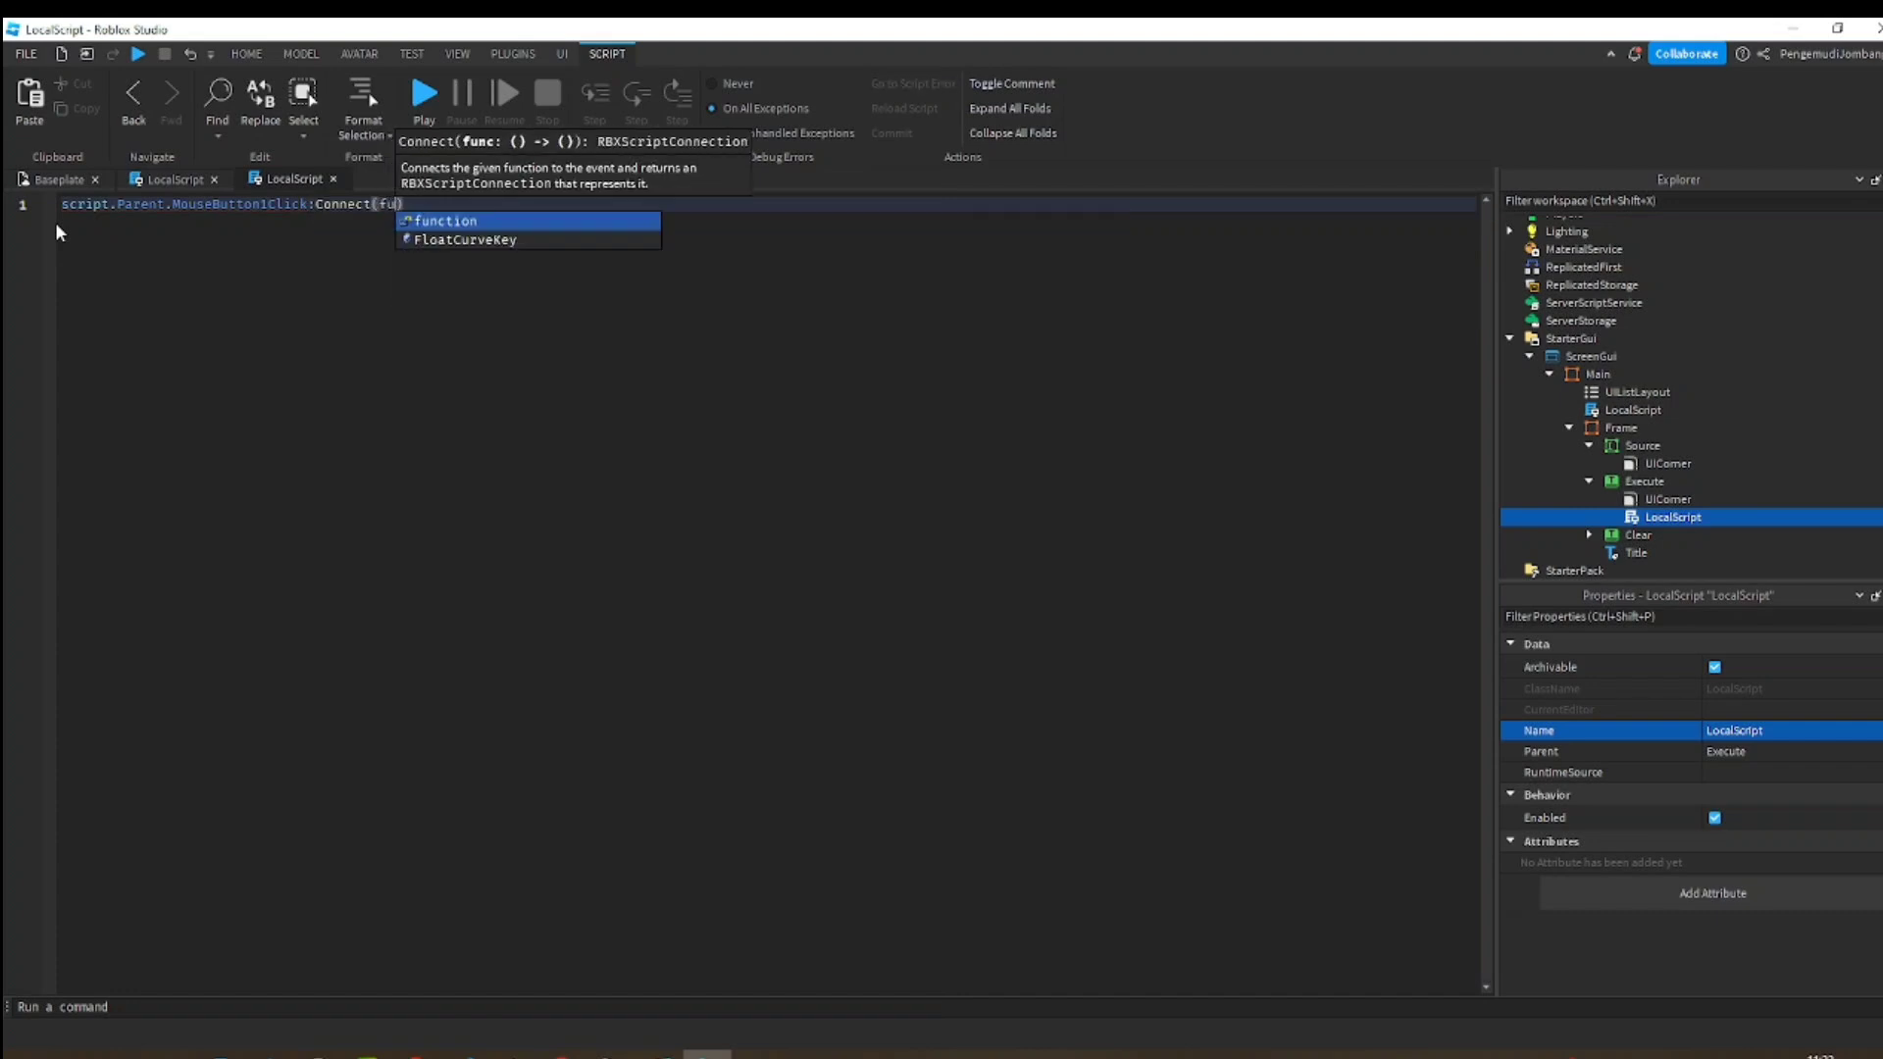
pyautogui.write('n')
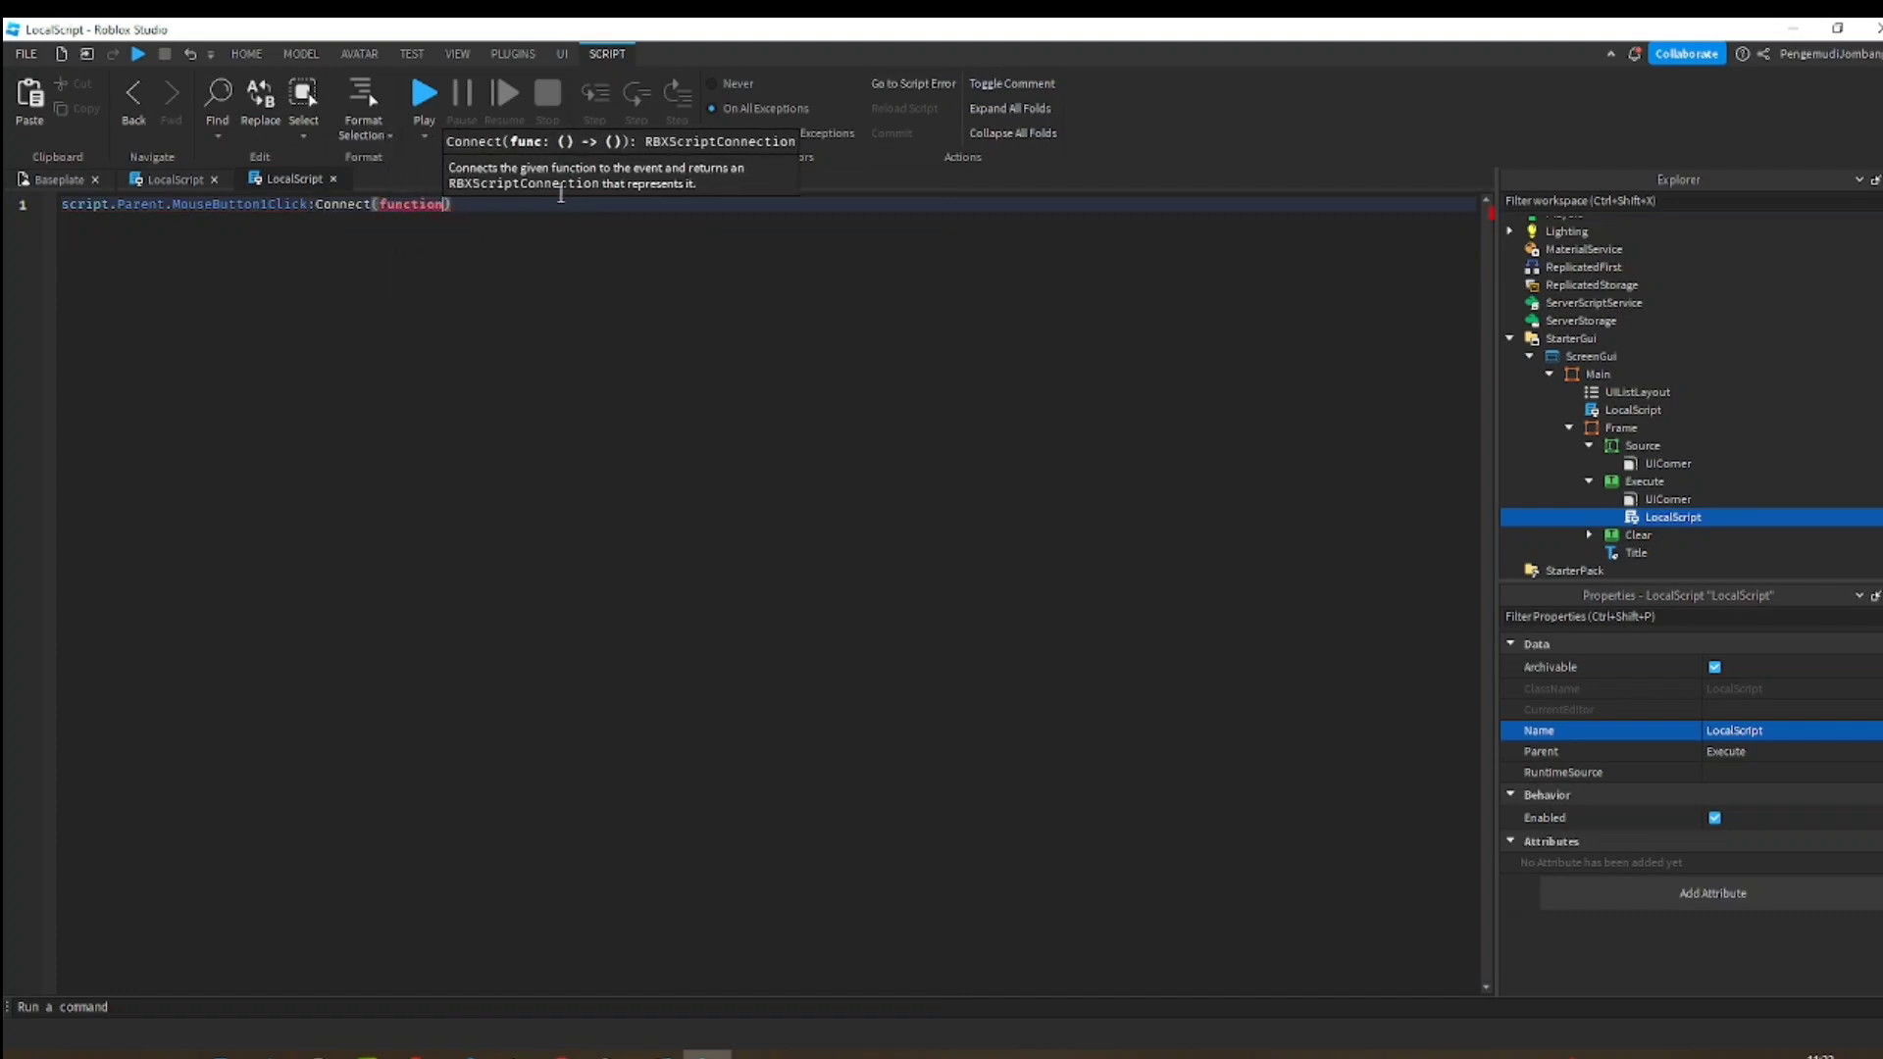
pyautogui.click(496, 208)
pyautogui.write('()')
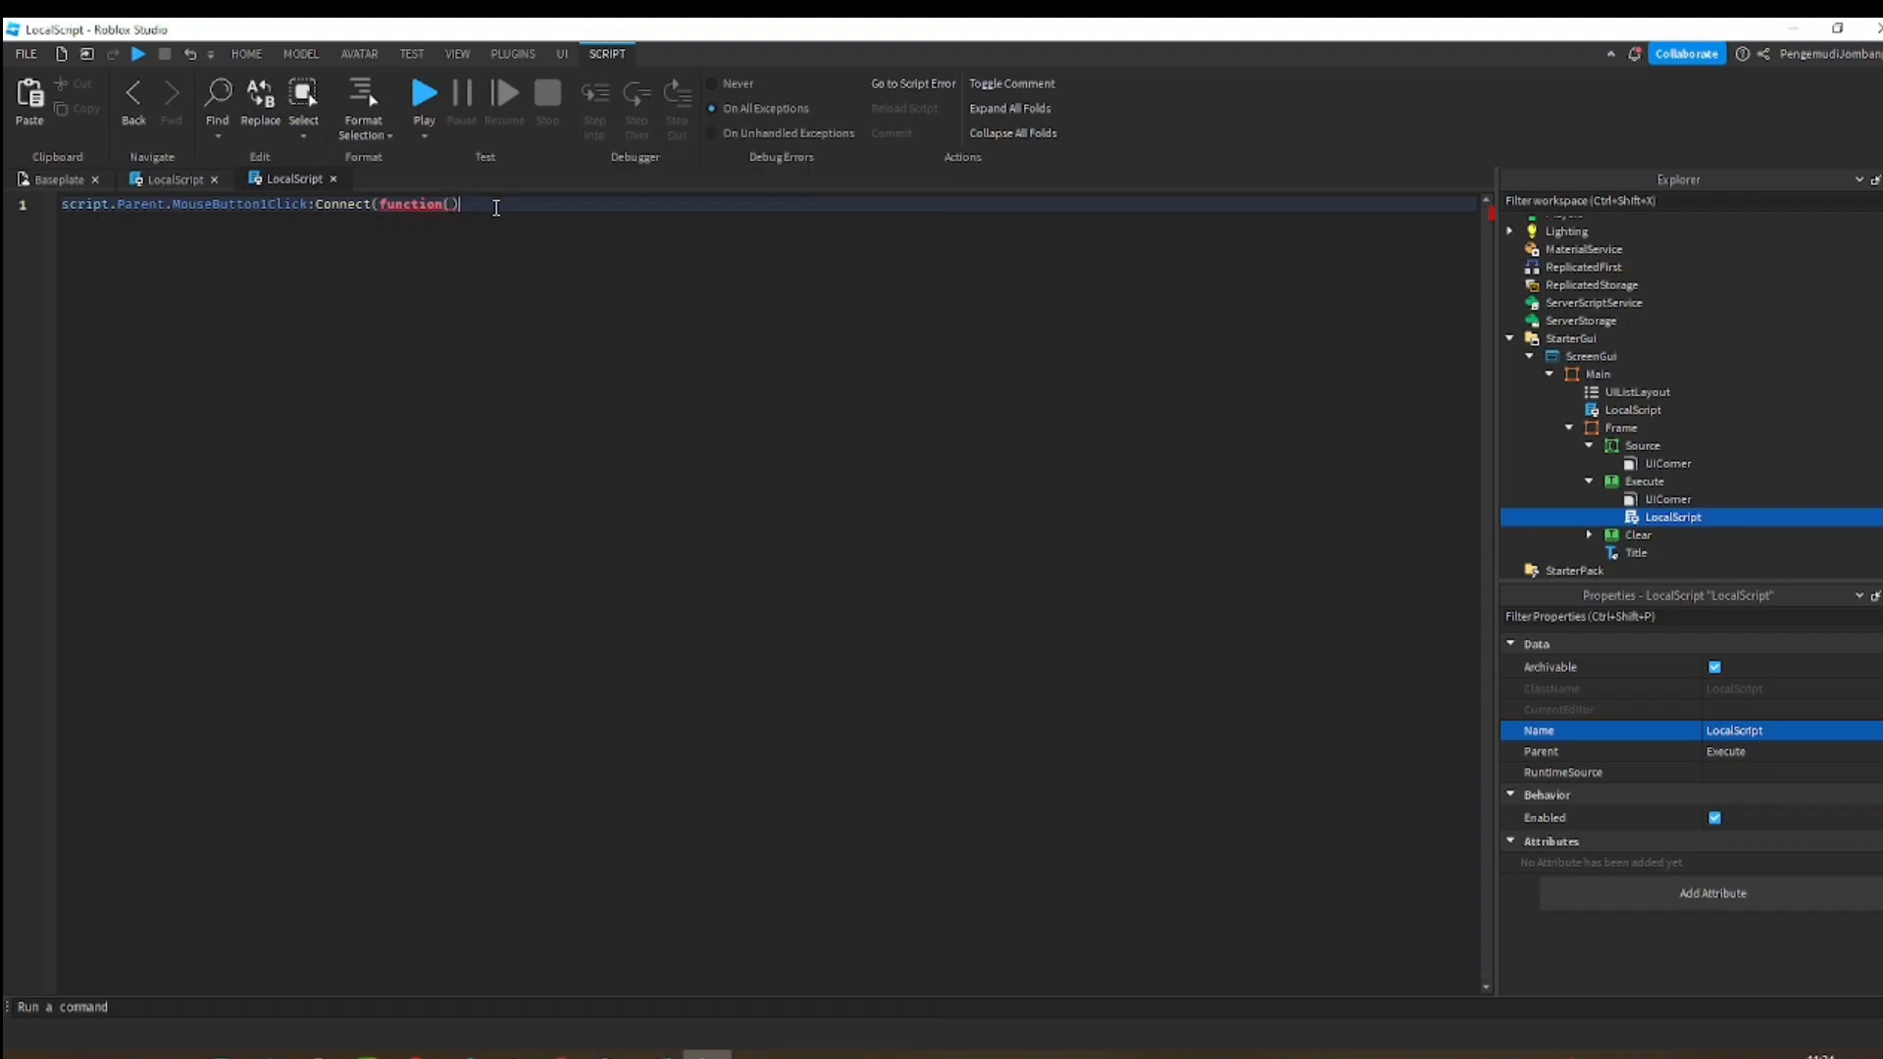
pyautogui.press('Return')
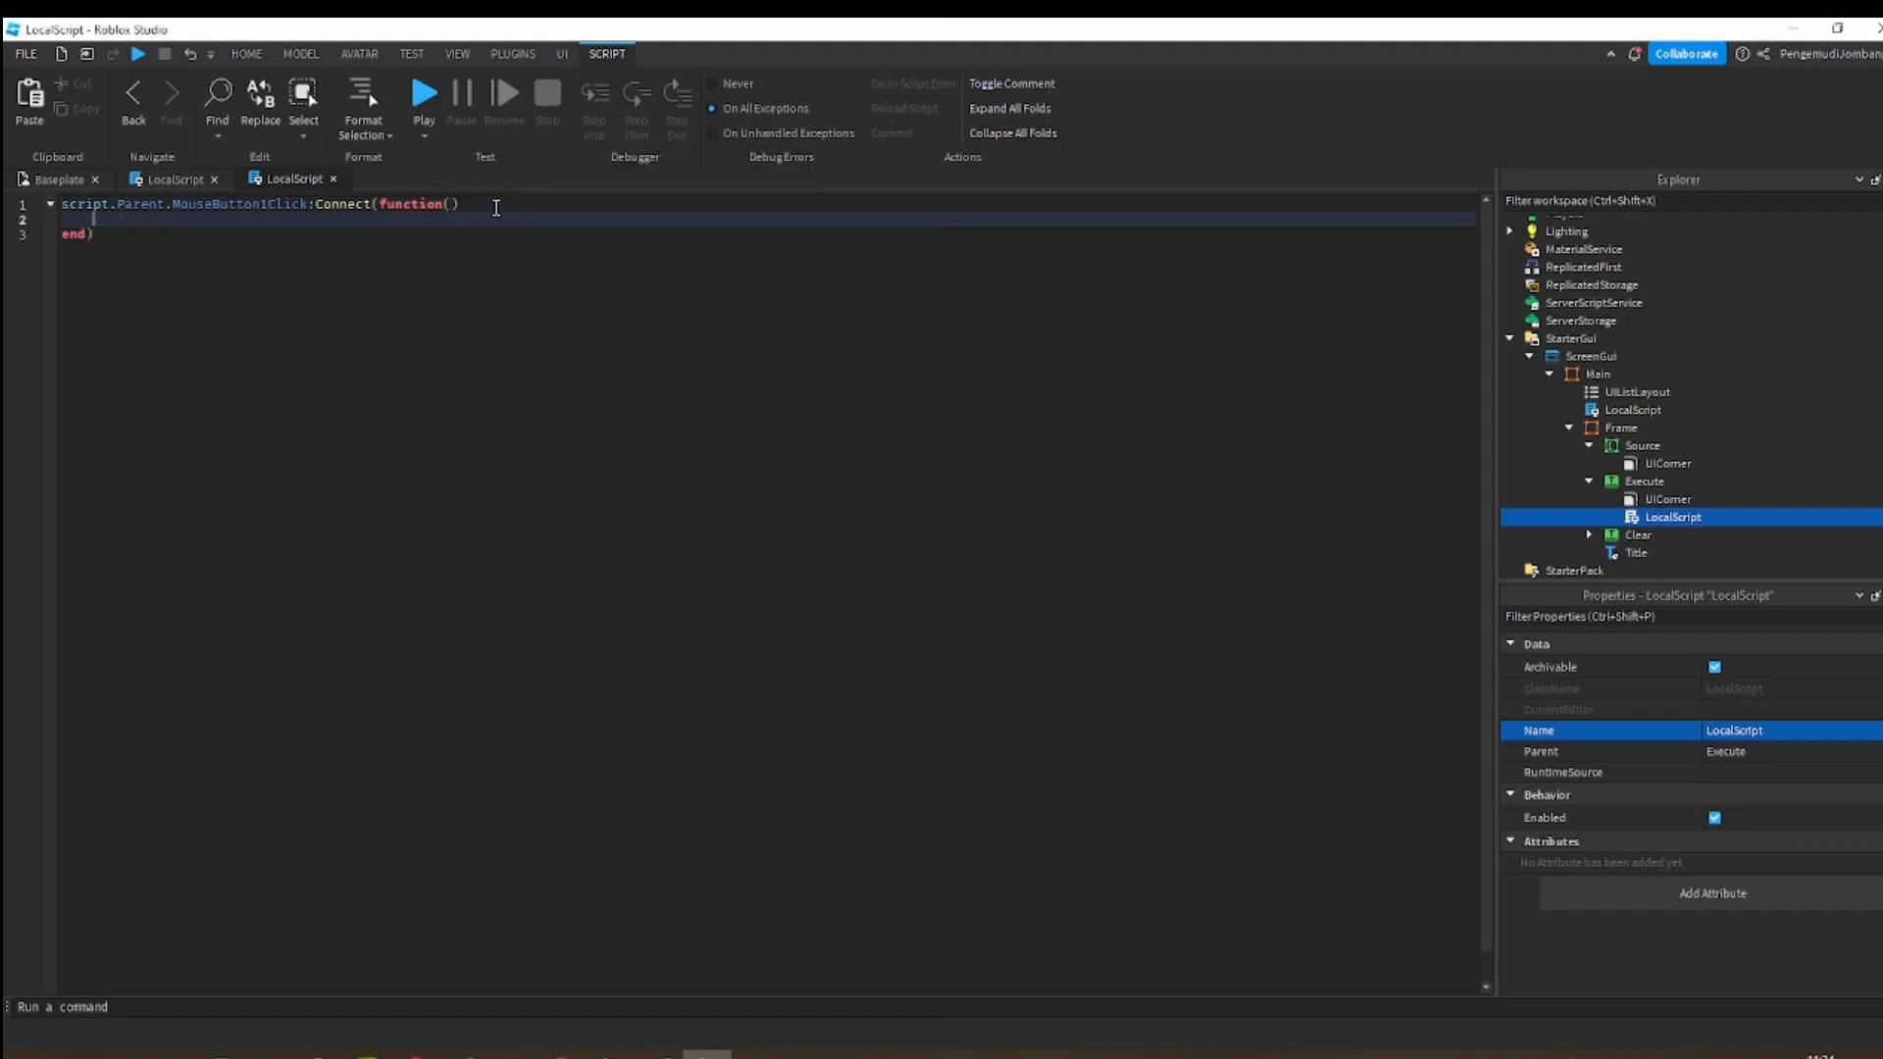
# - Fill the Execute script's click handler with the line loadstring(script.Parent.Parent.Source.Text)()
pyautogui.write('laod')
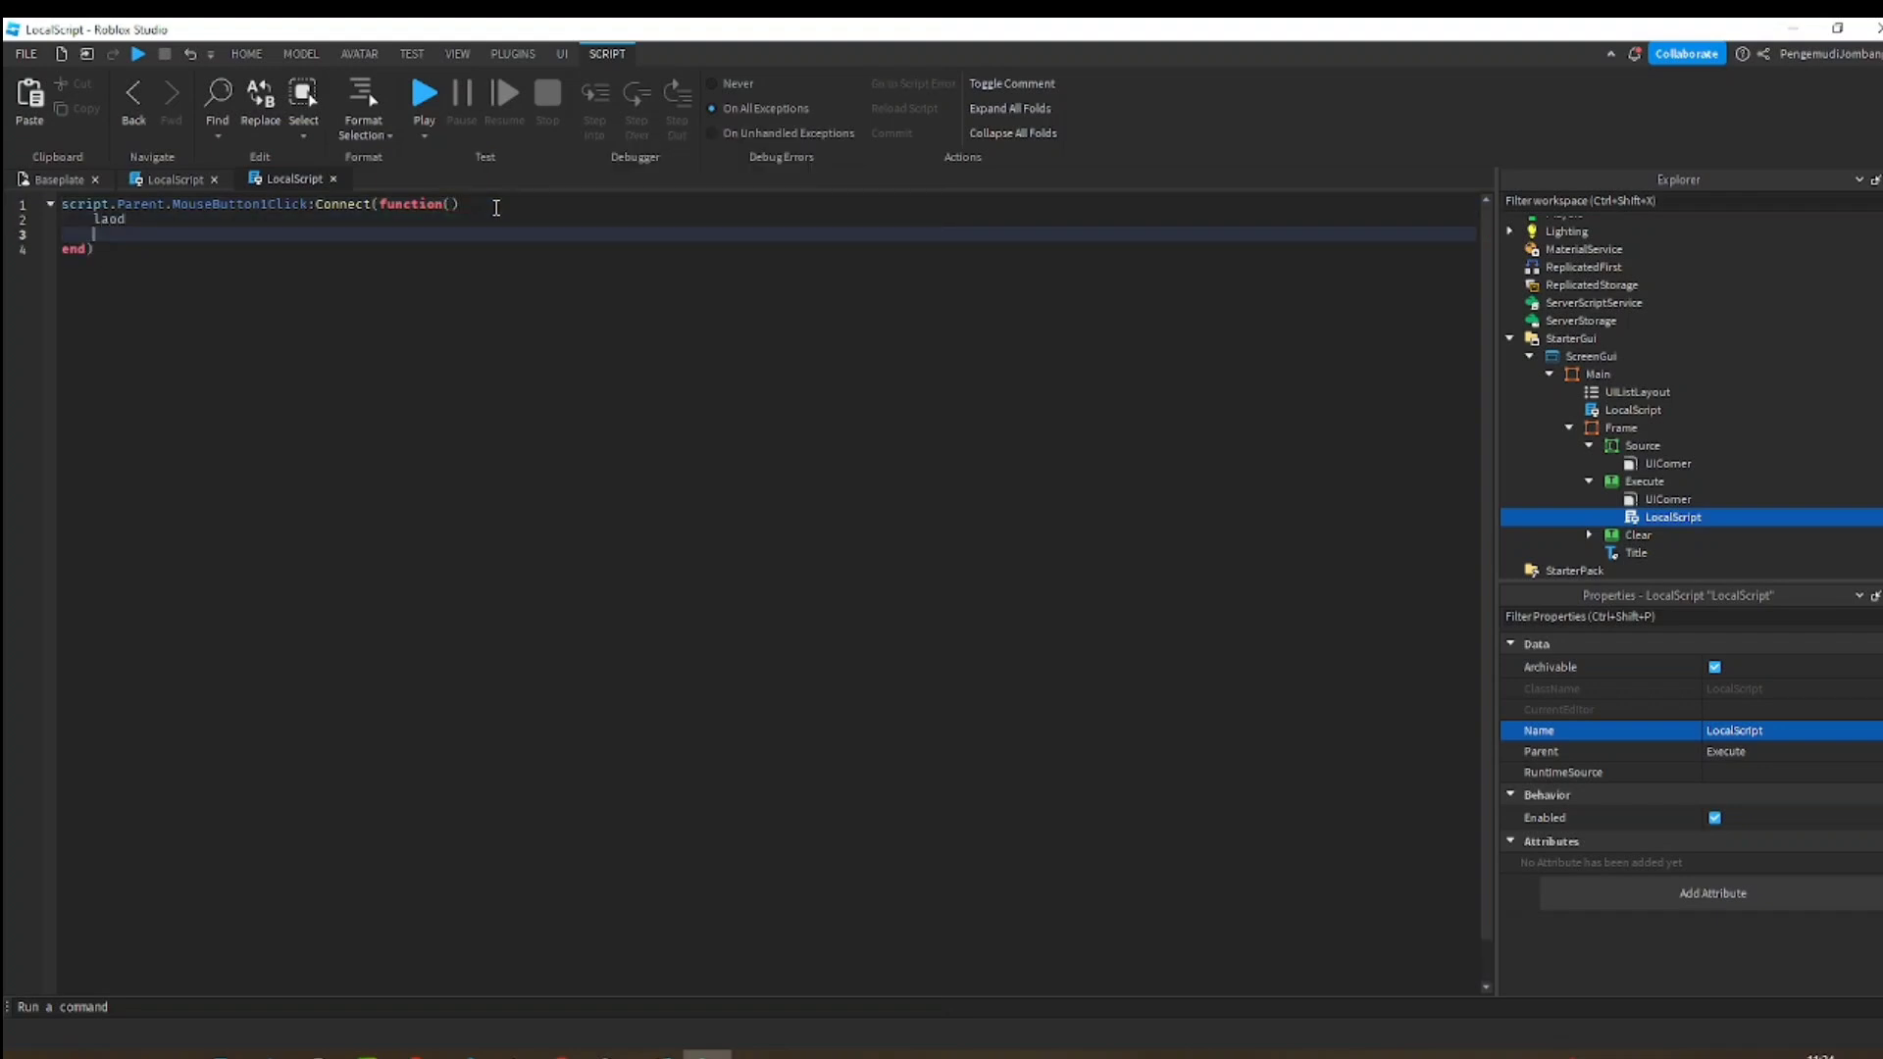
pyautogui.press('BackSpace')
pyautogui.write('oadstring()')
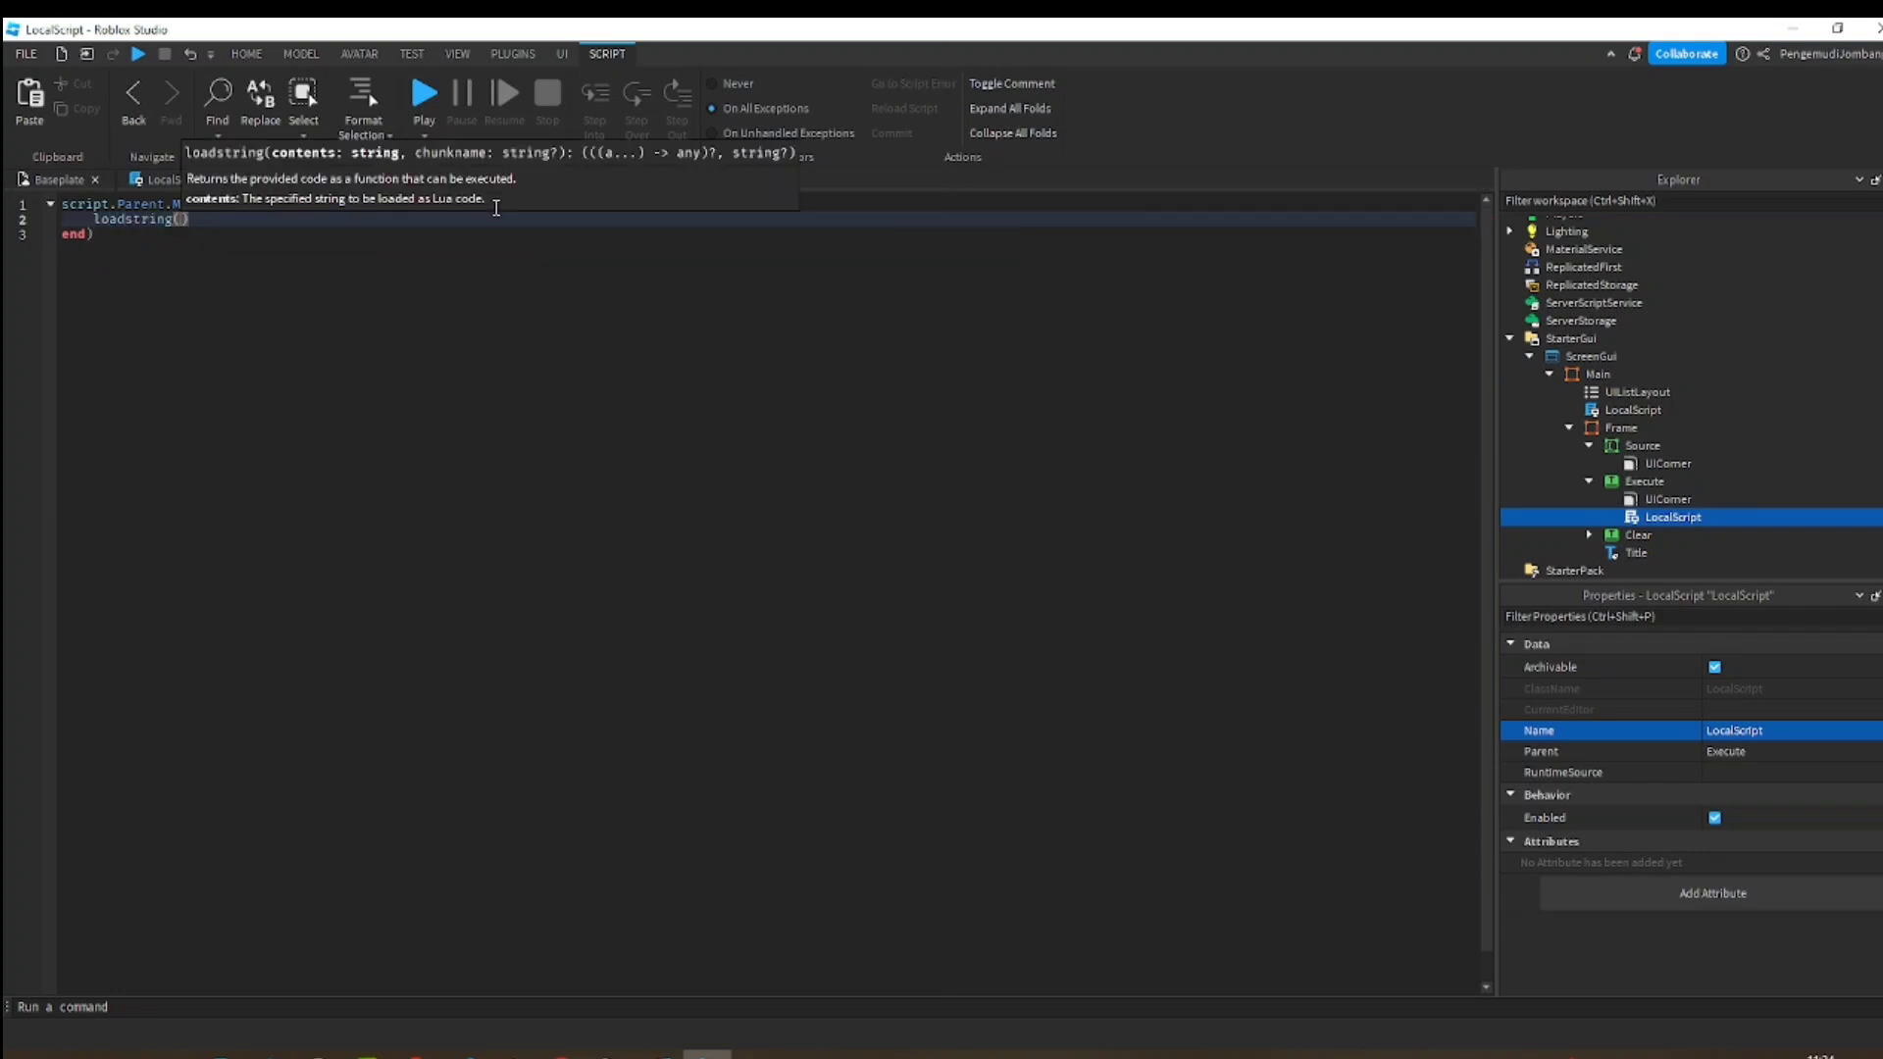
pyautogui.write('script.')
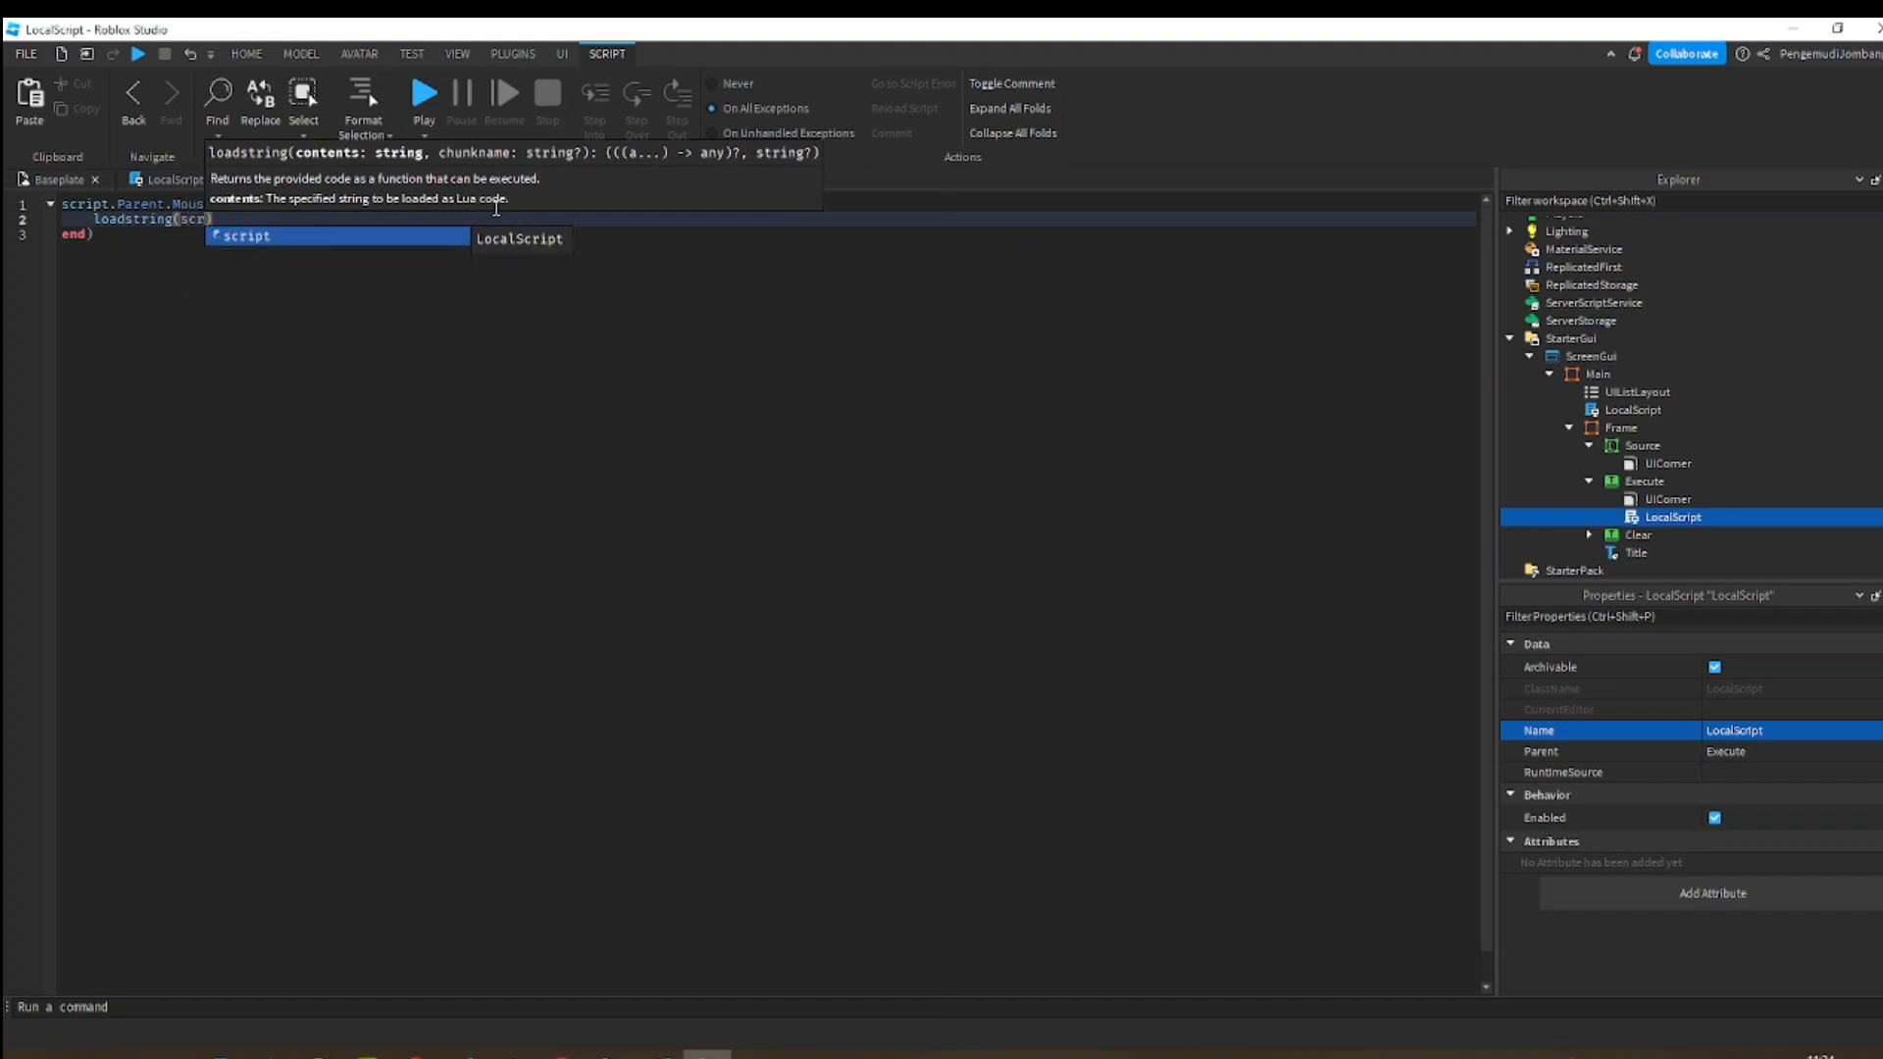
pyautogui.write('Parent.P')
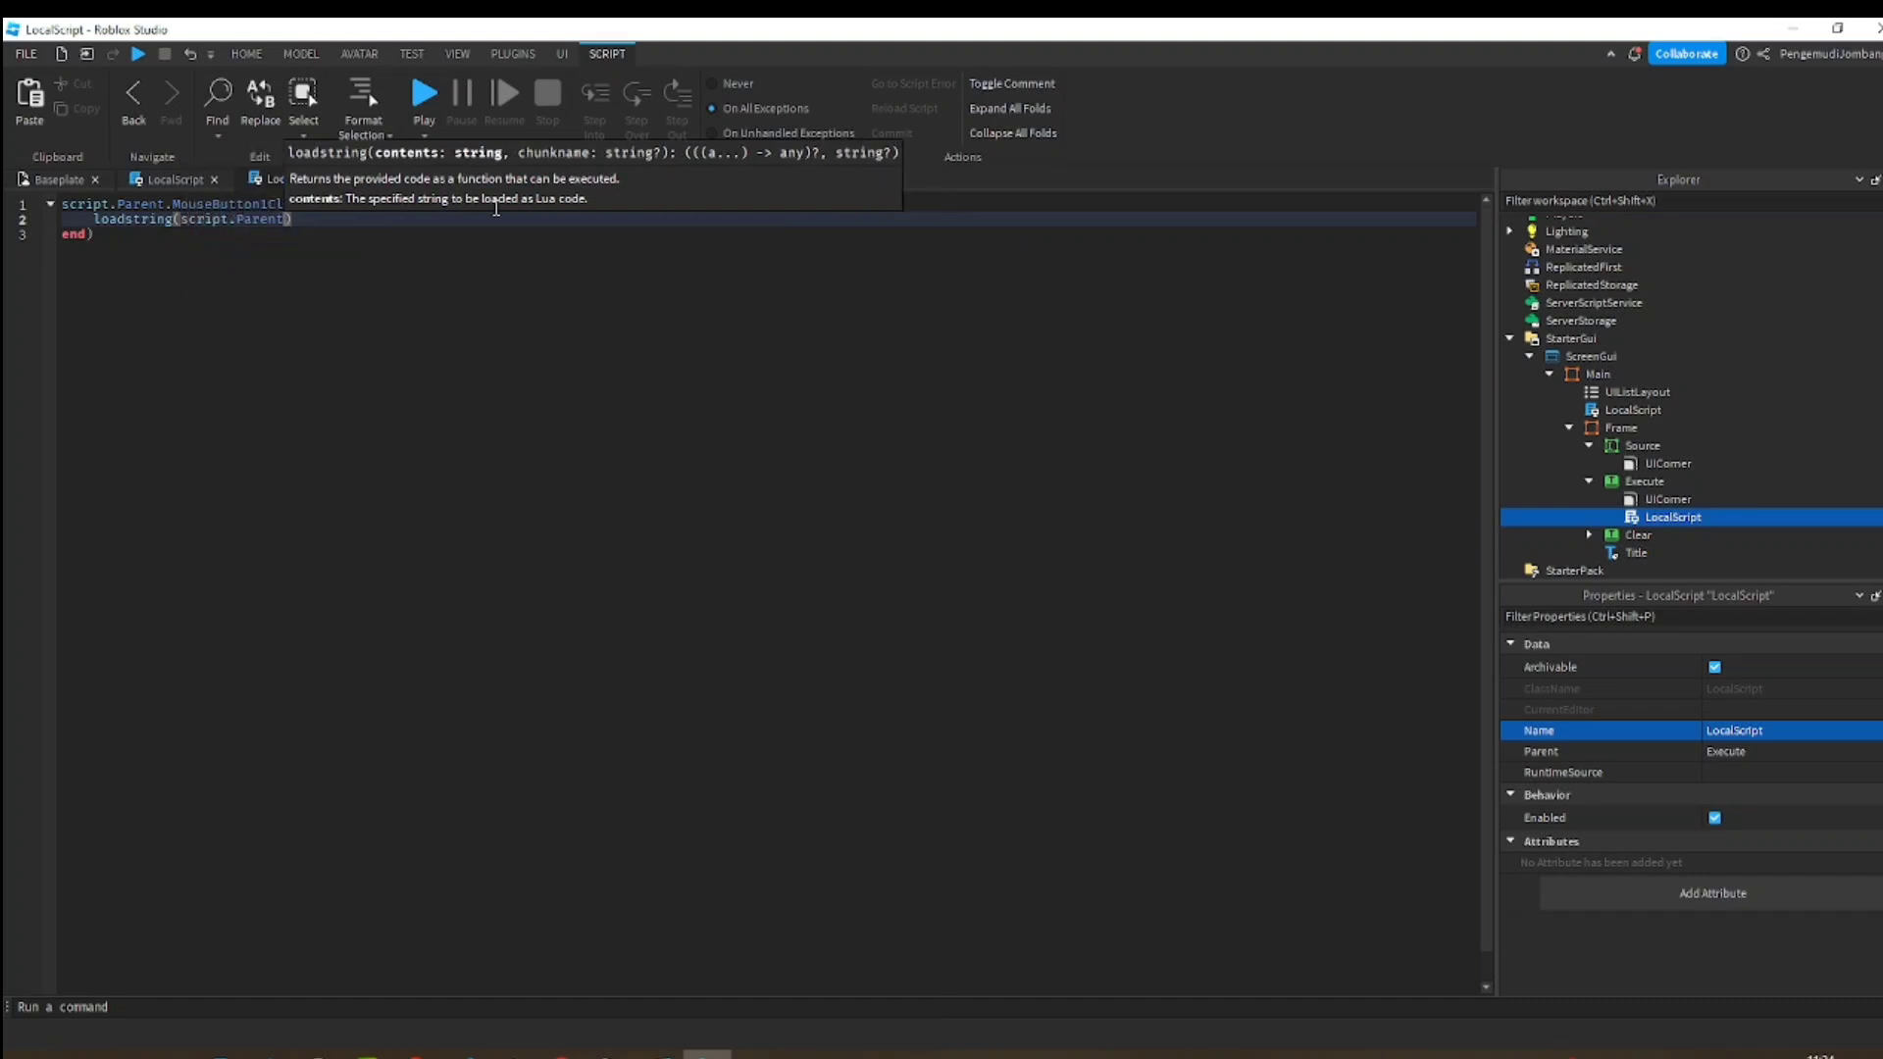
pyautogui.press('Tab')
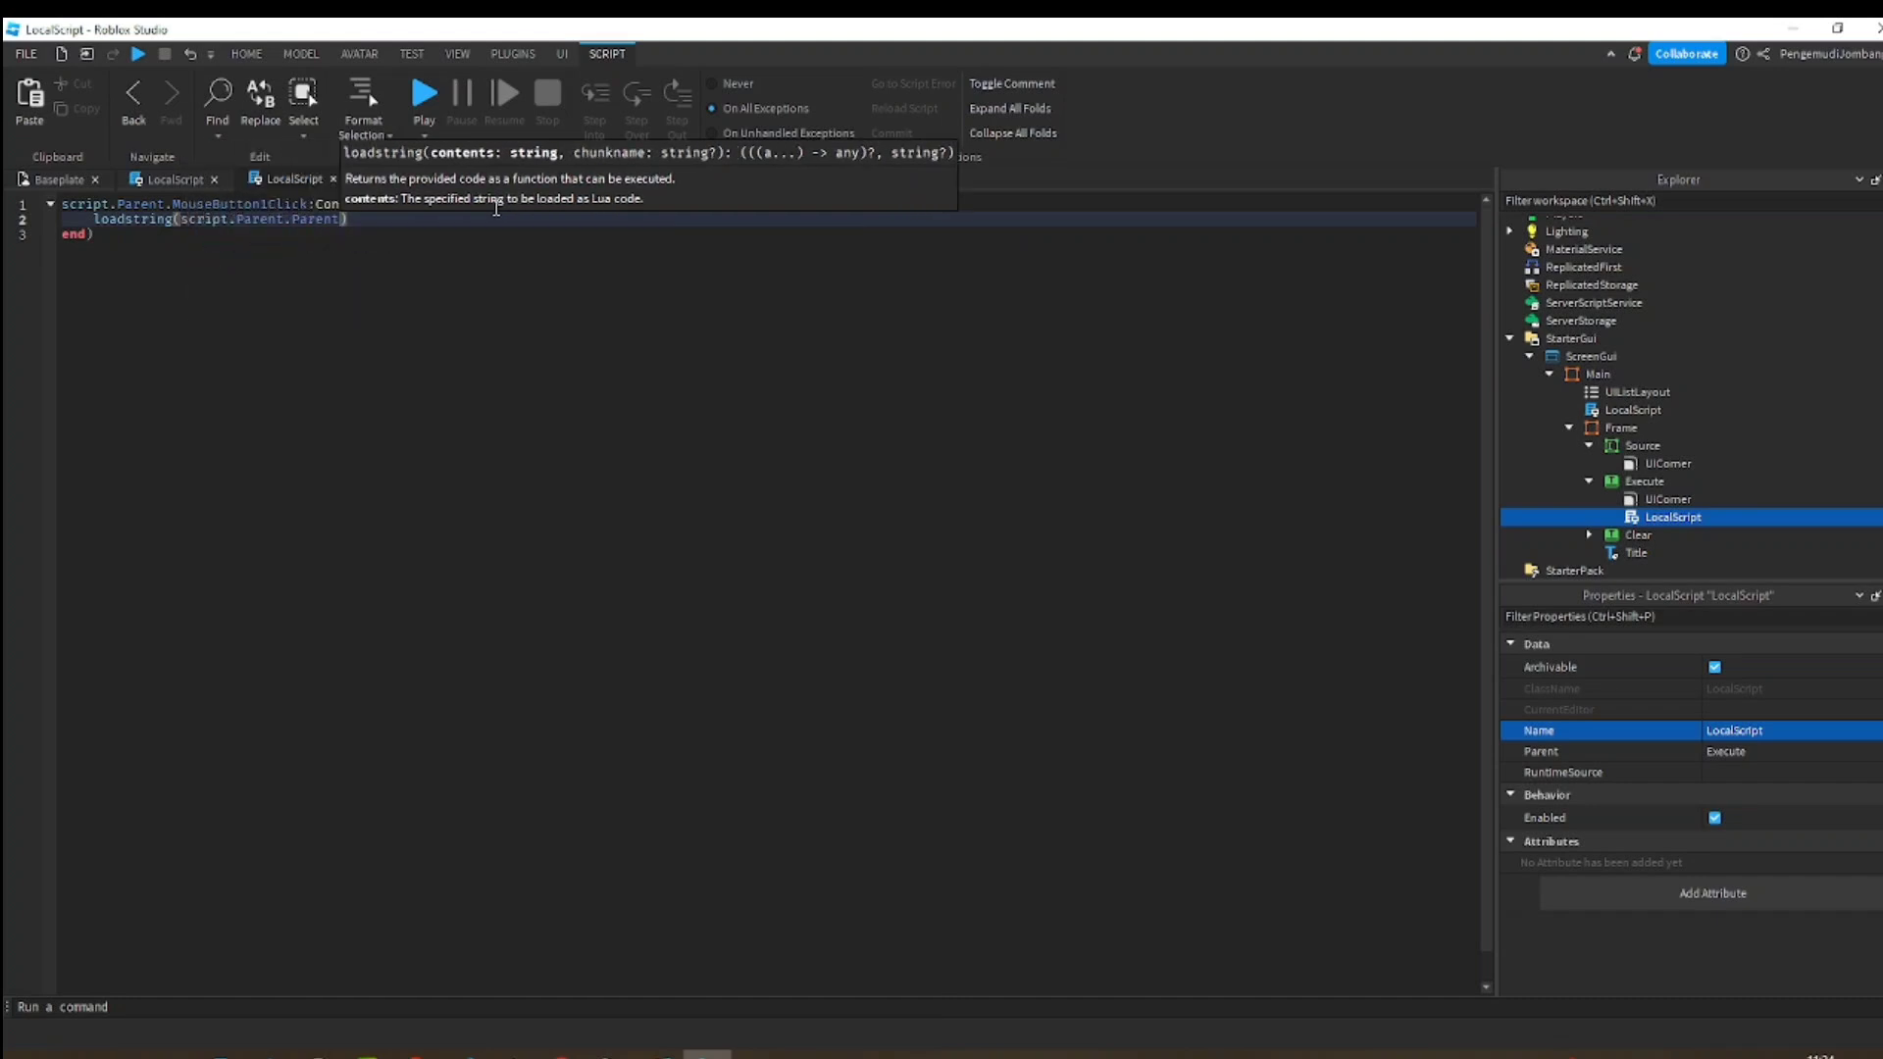
pyautogui.write('.')
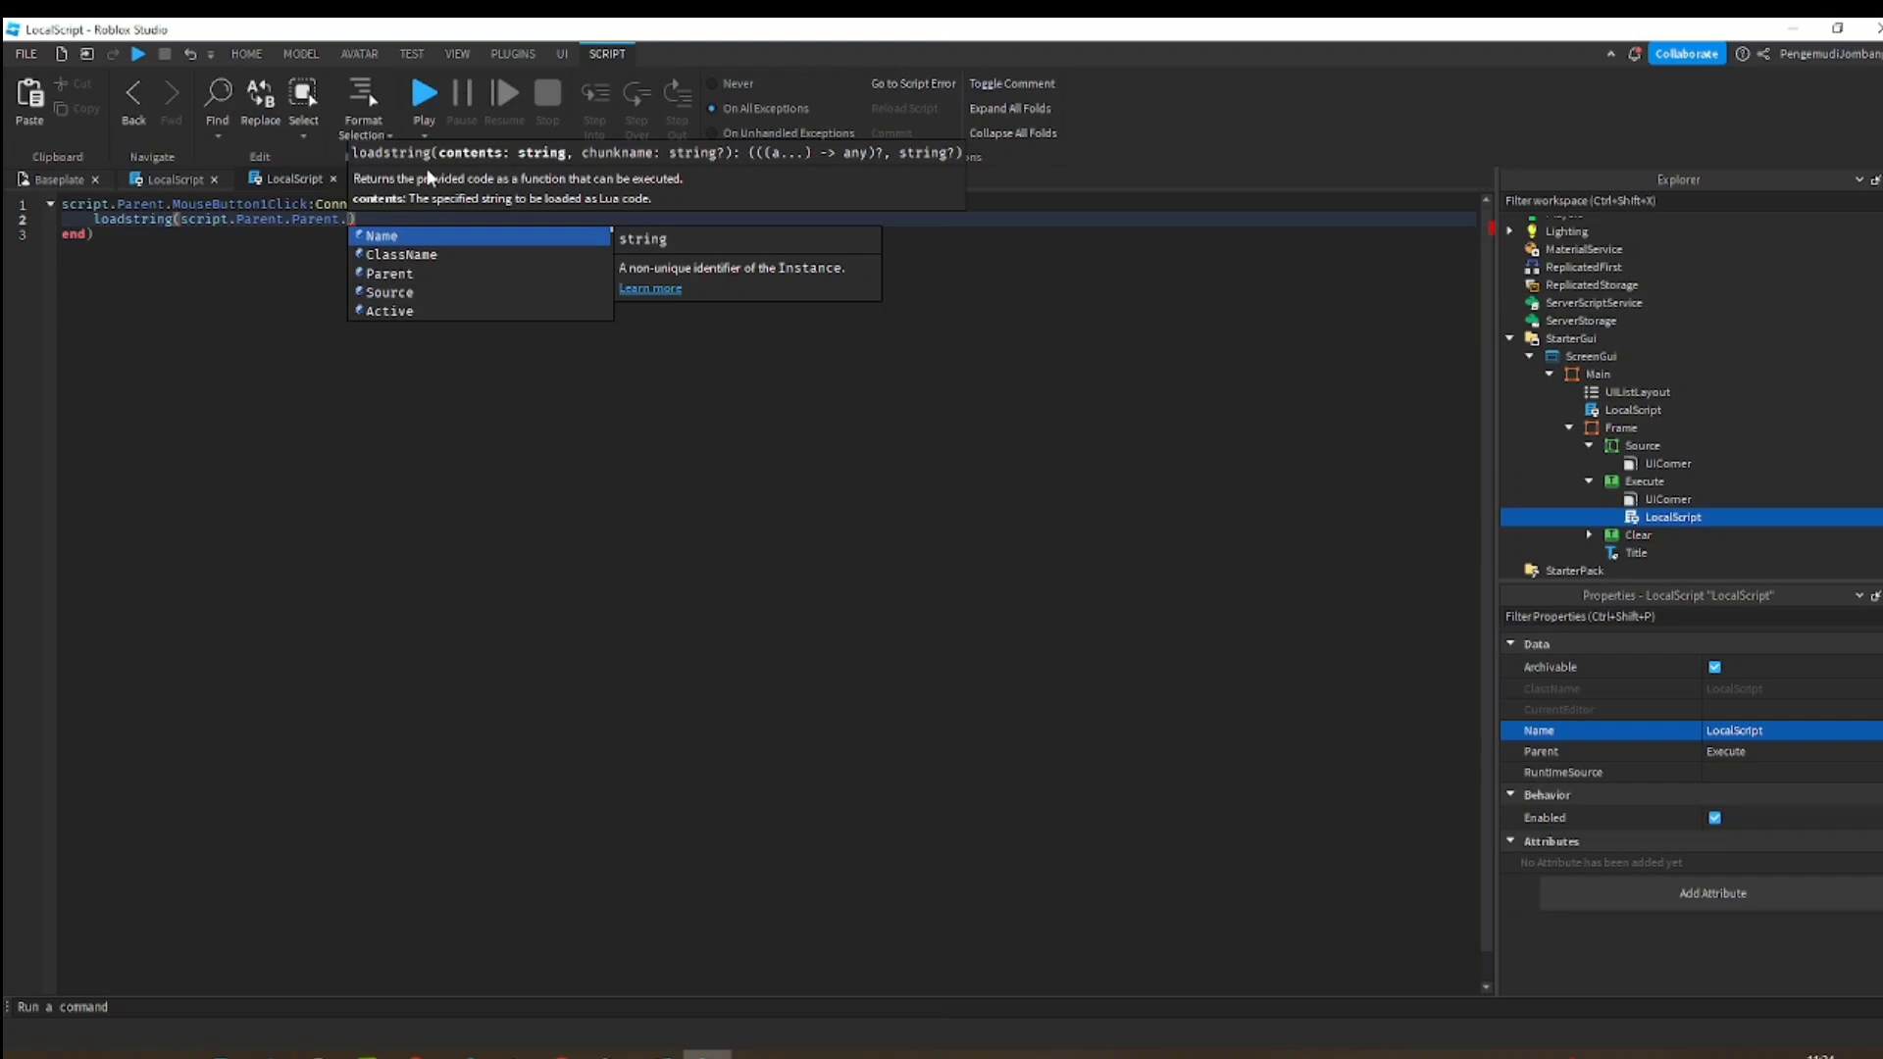
pyautogui.write('Source')
pyautogui.press('Tab')
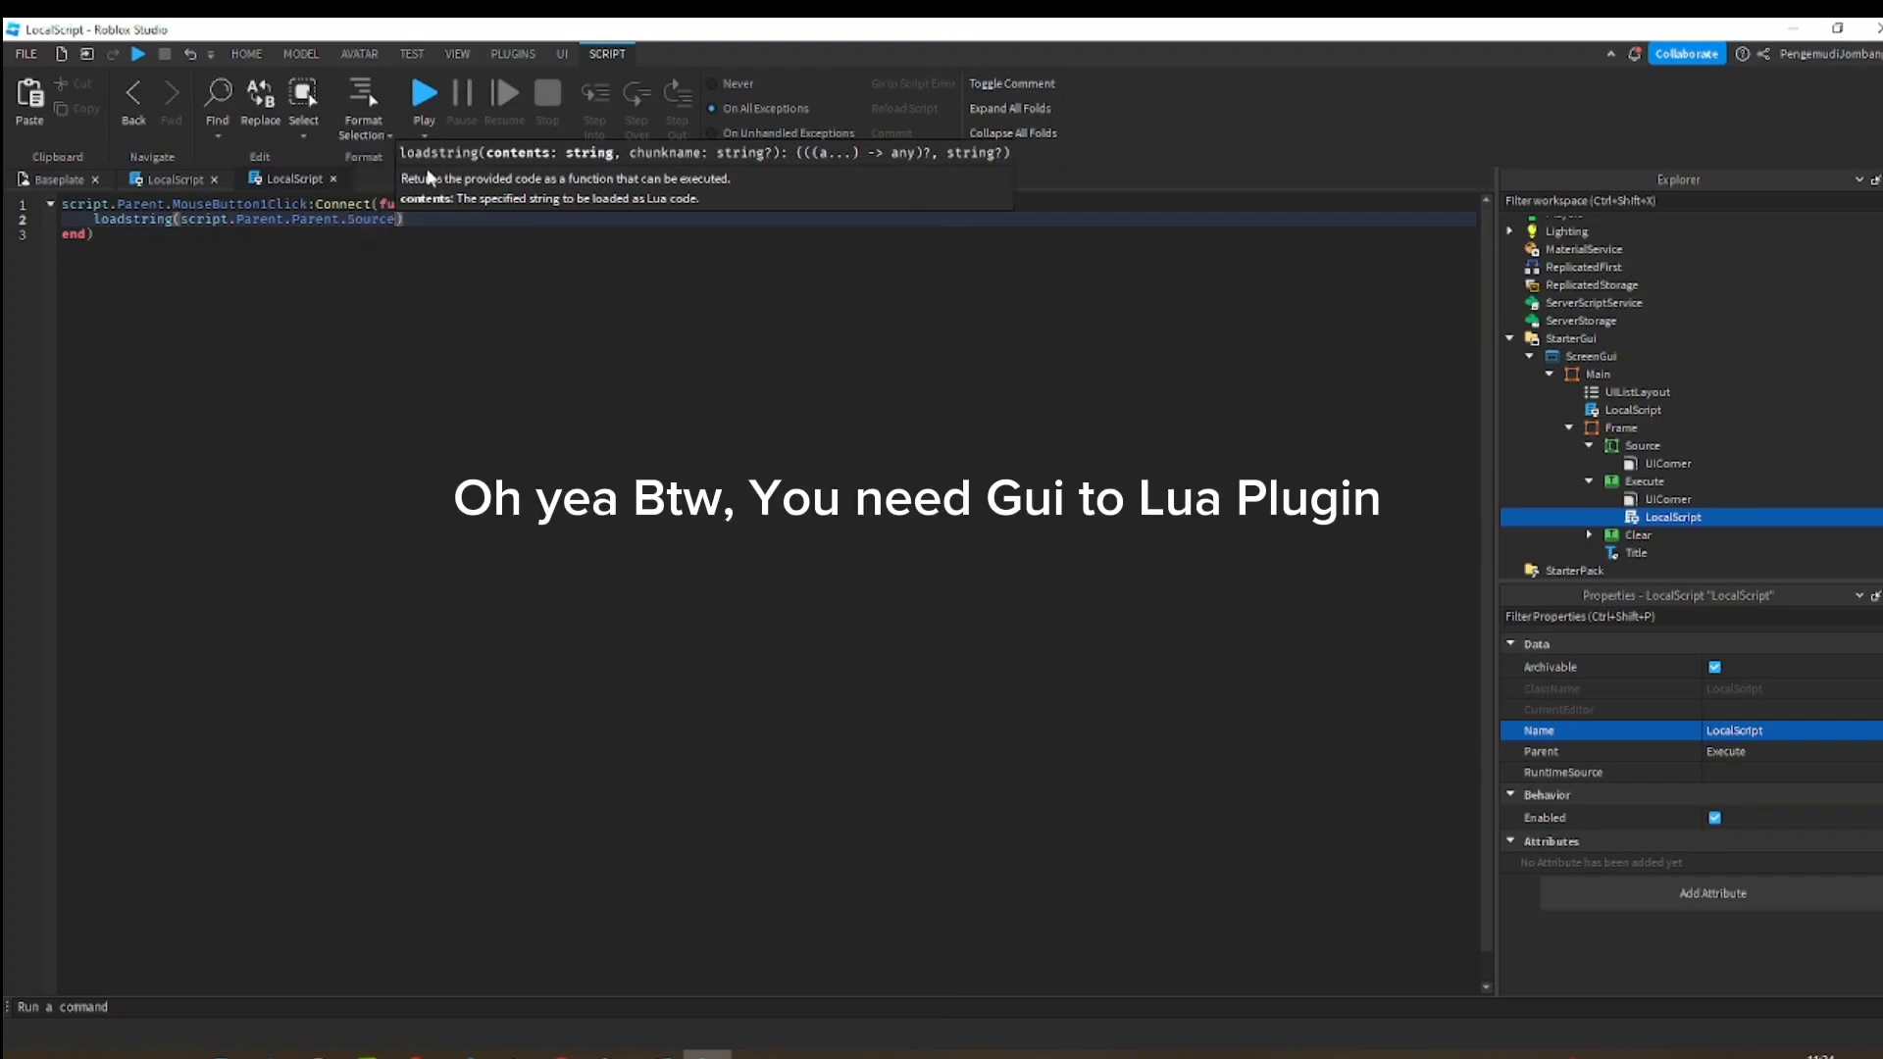
pyautogui.write('.Text')
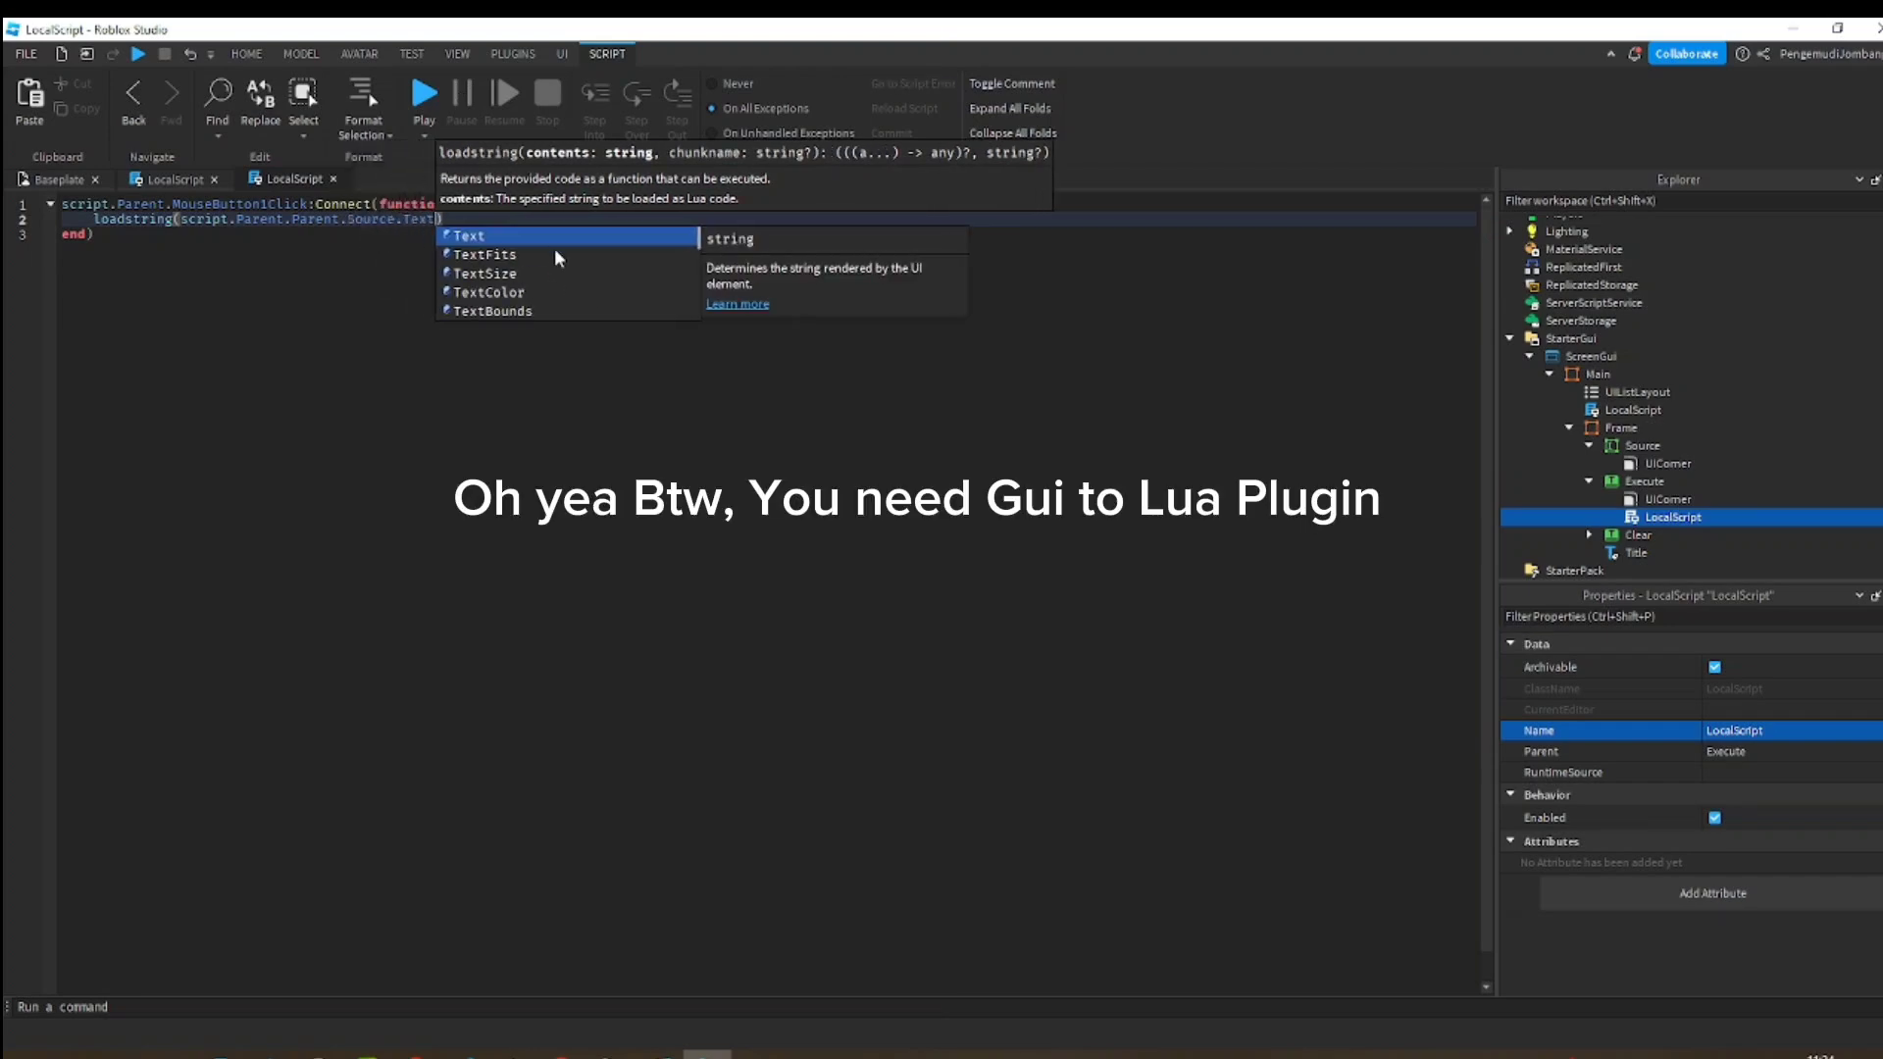
pyautogui.click(458, 218)
pyautogui.write('(')
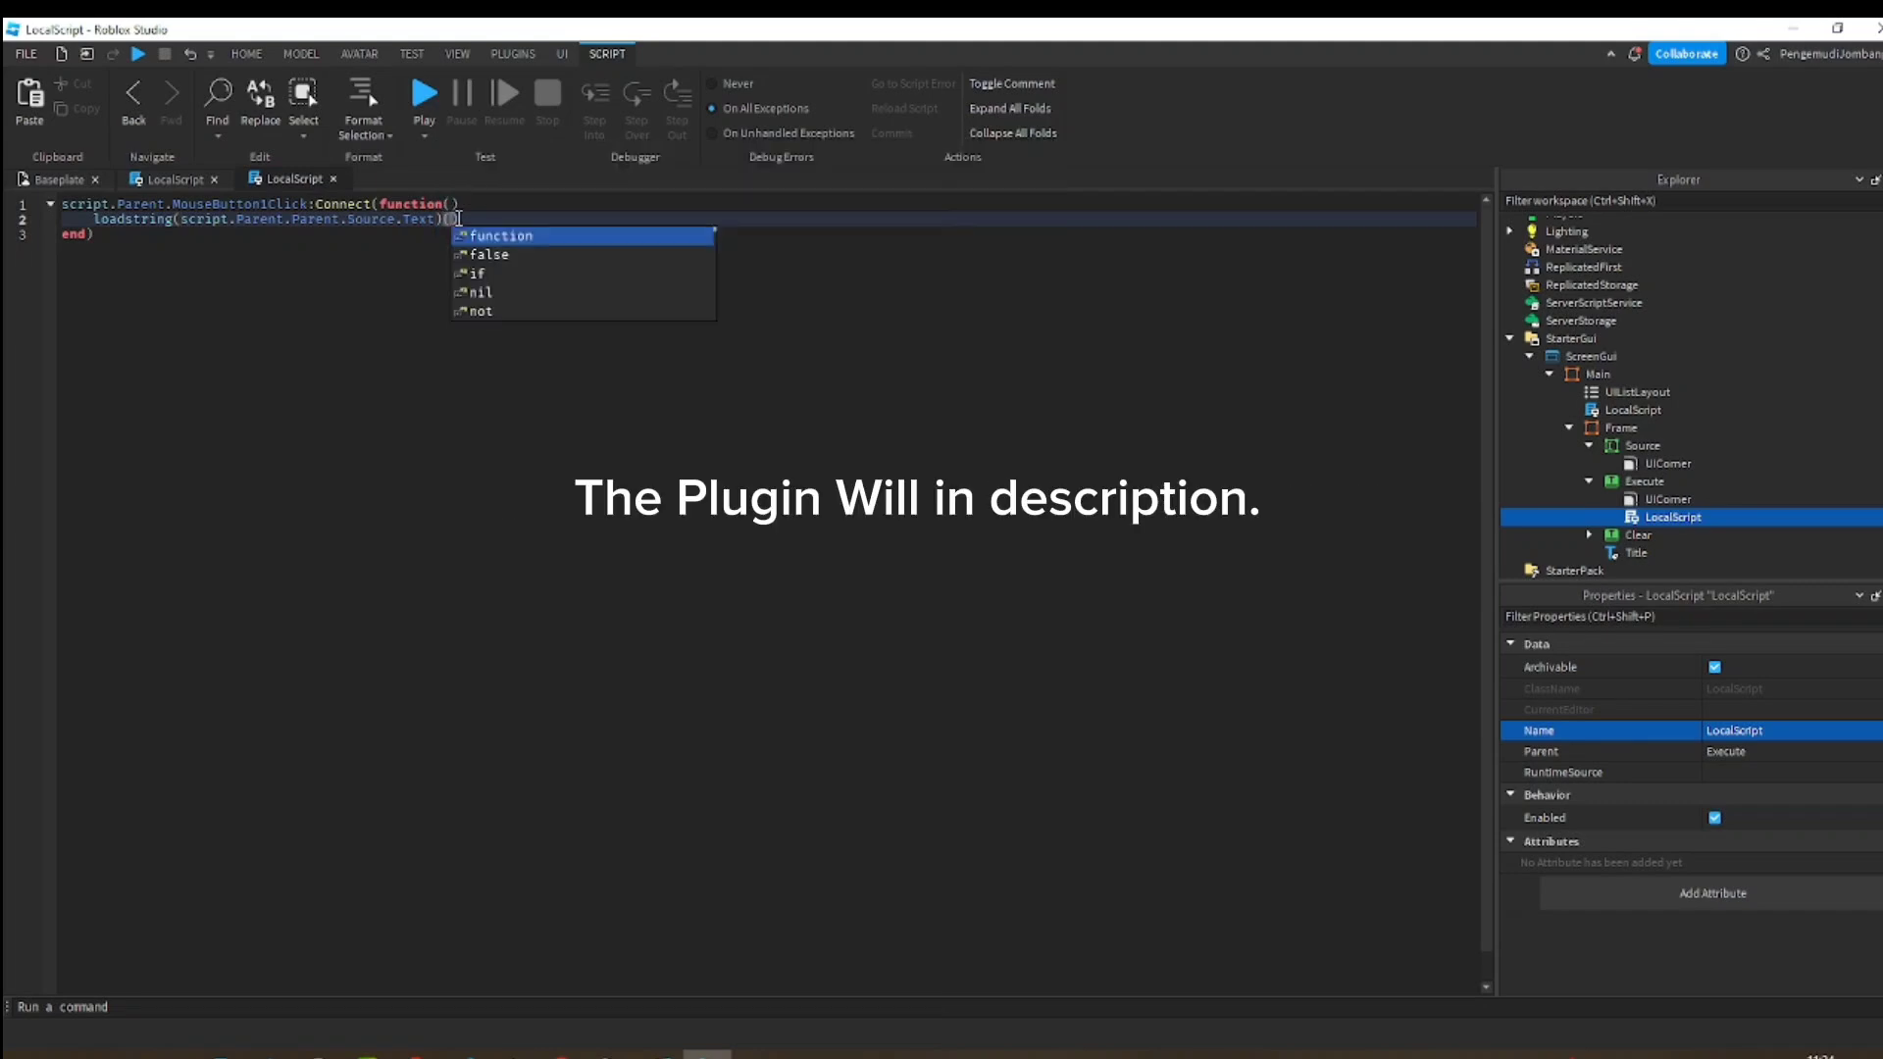
# - Copy the Execute script's full code, then add a LocalScript to the Clear button and remove its default code
pyautogui.moveTo(62, 204); pyautogui.dragTo(268, 237)
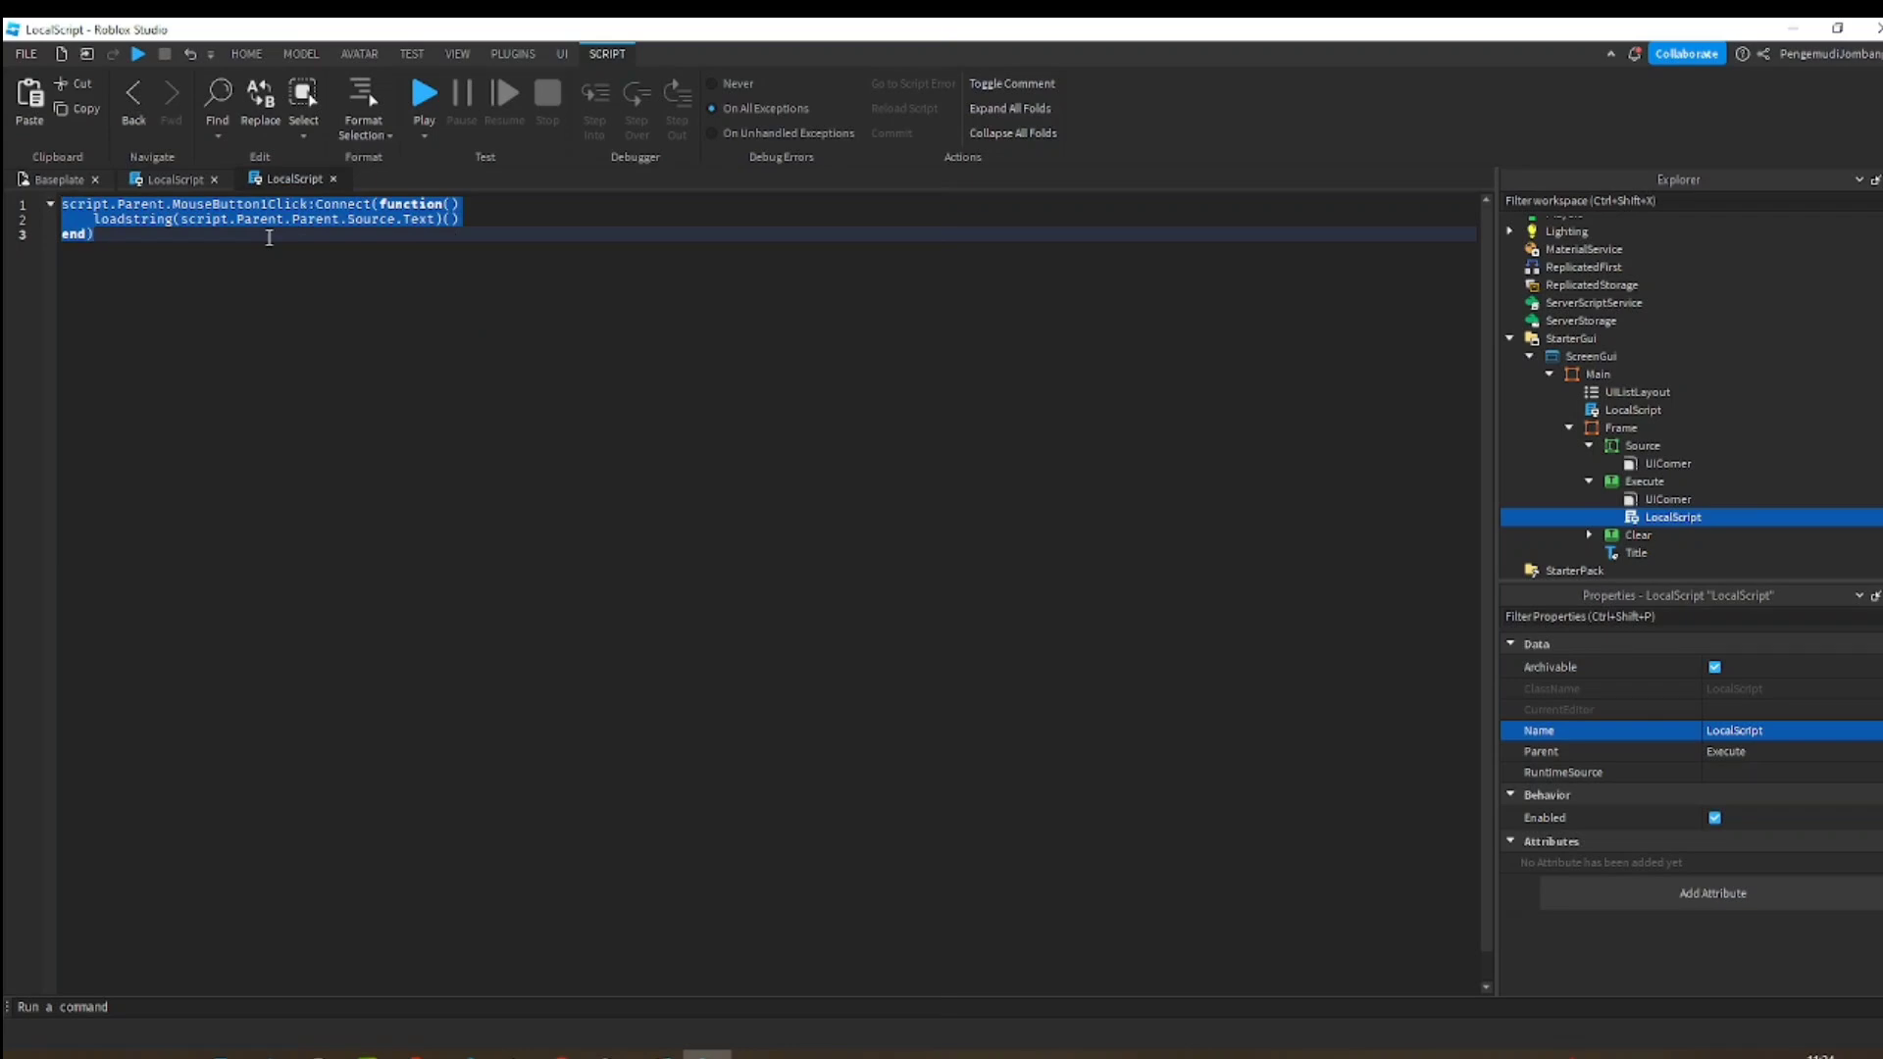
pyautogui.click(1589, 535)
pyautogui.click(1659, 537)
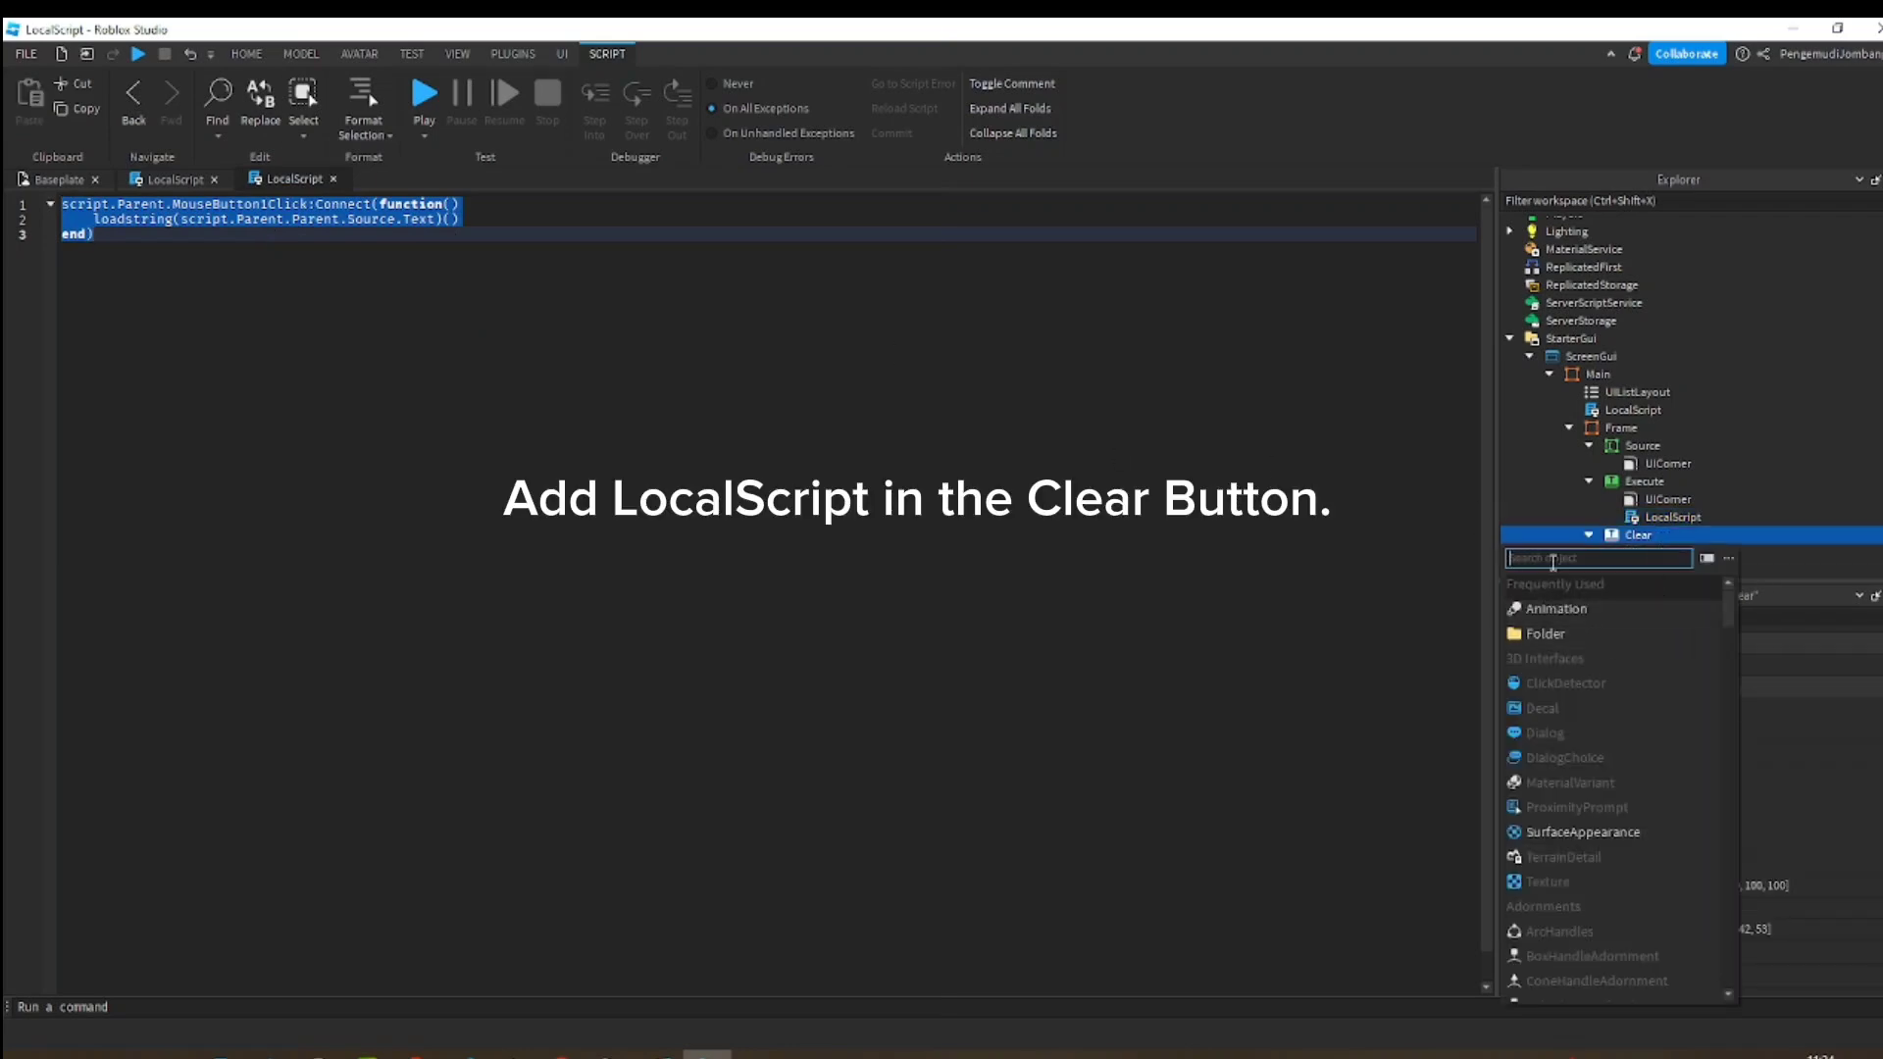
pyautogui.write('Lox')
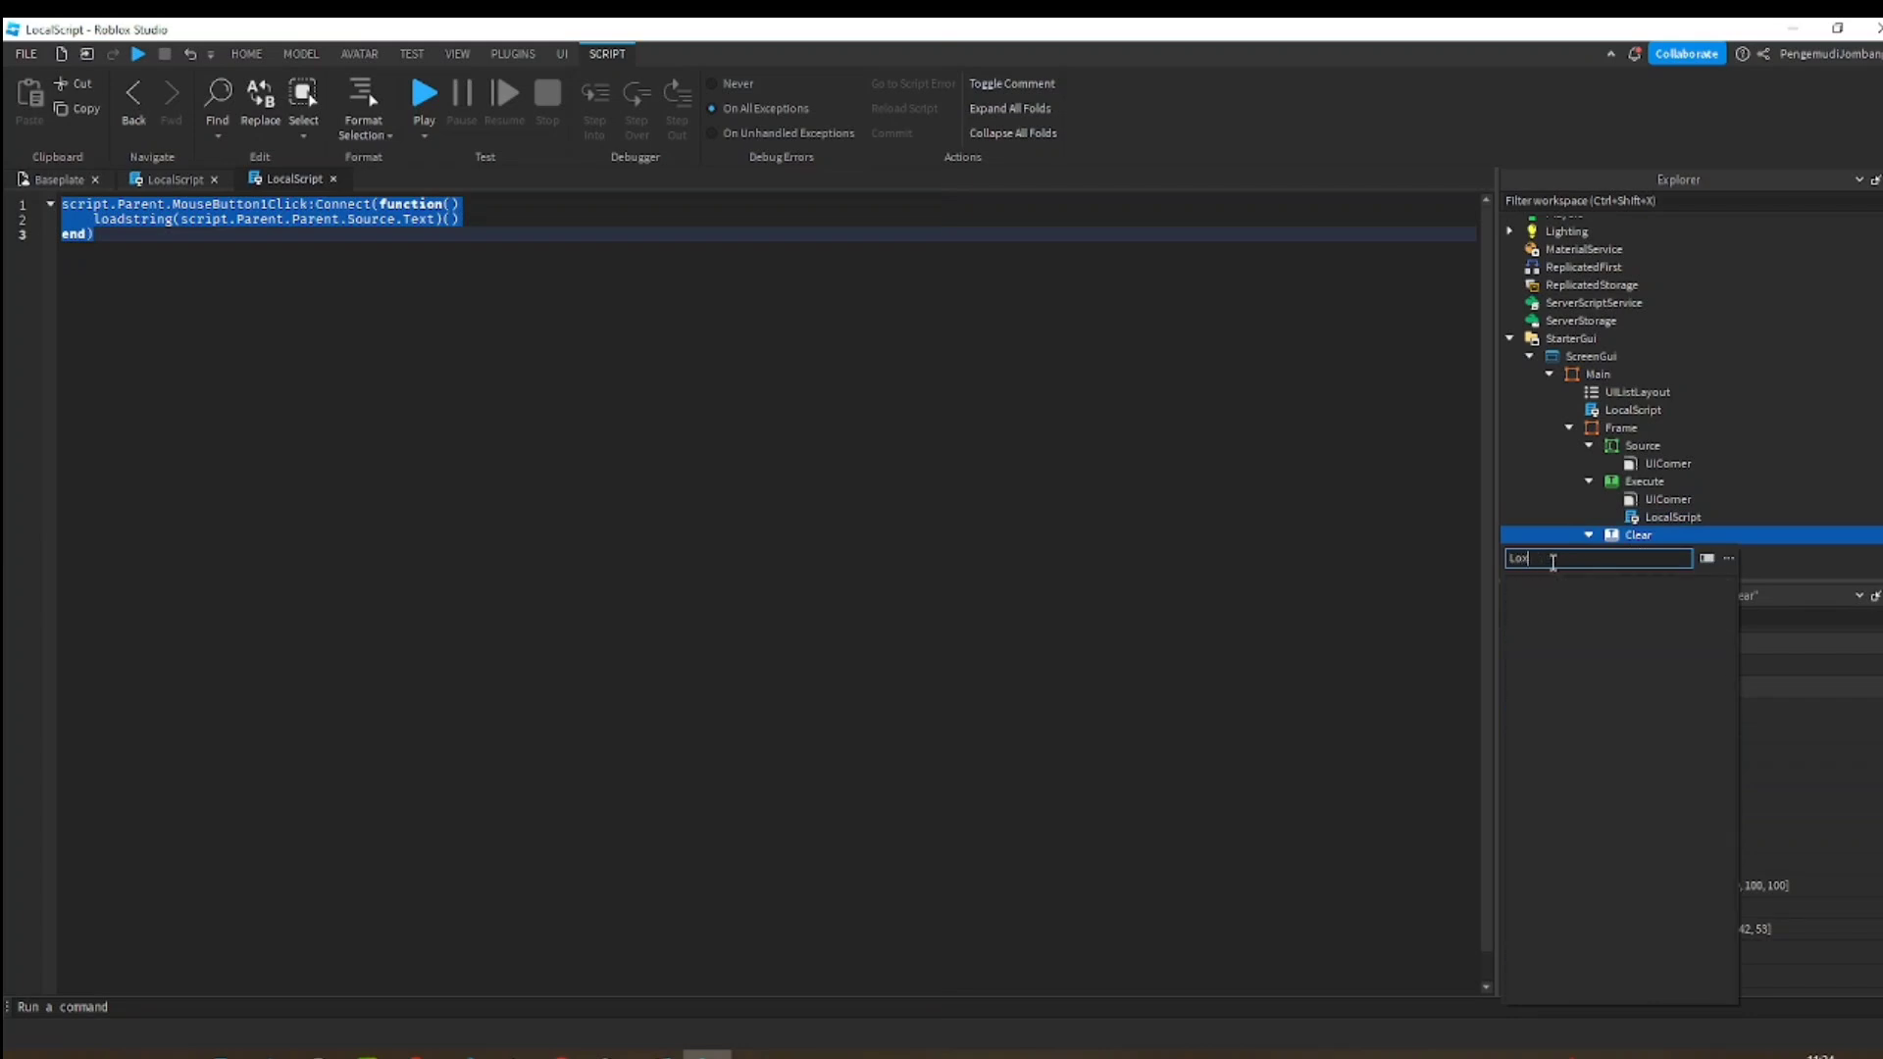
pyautogui.press('BackSpace')
pyautogui.write('cal')
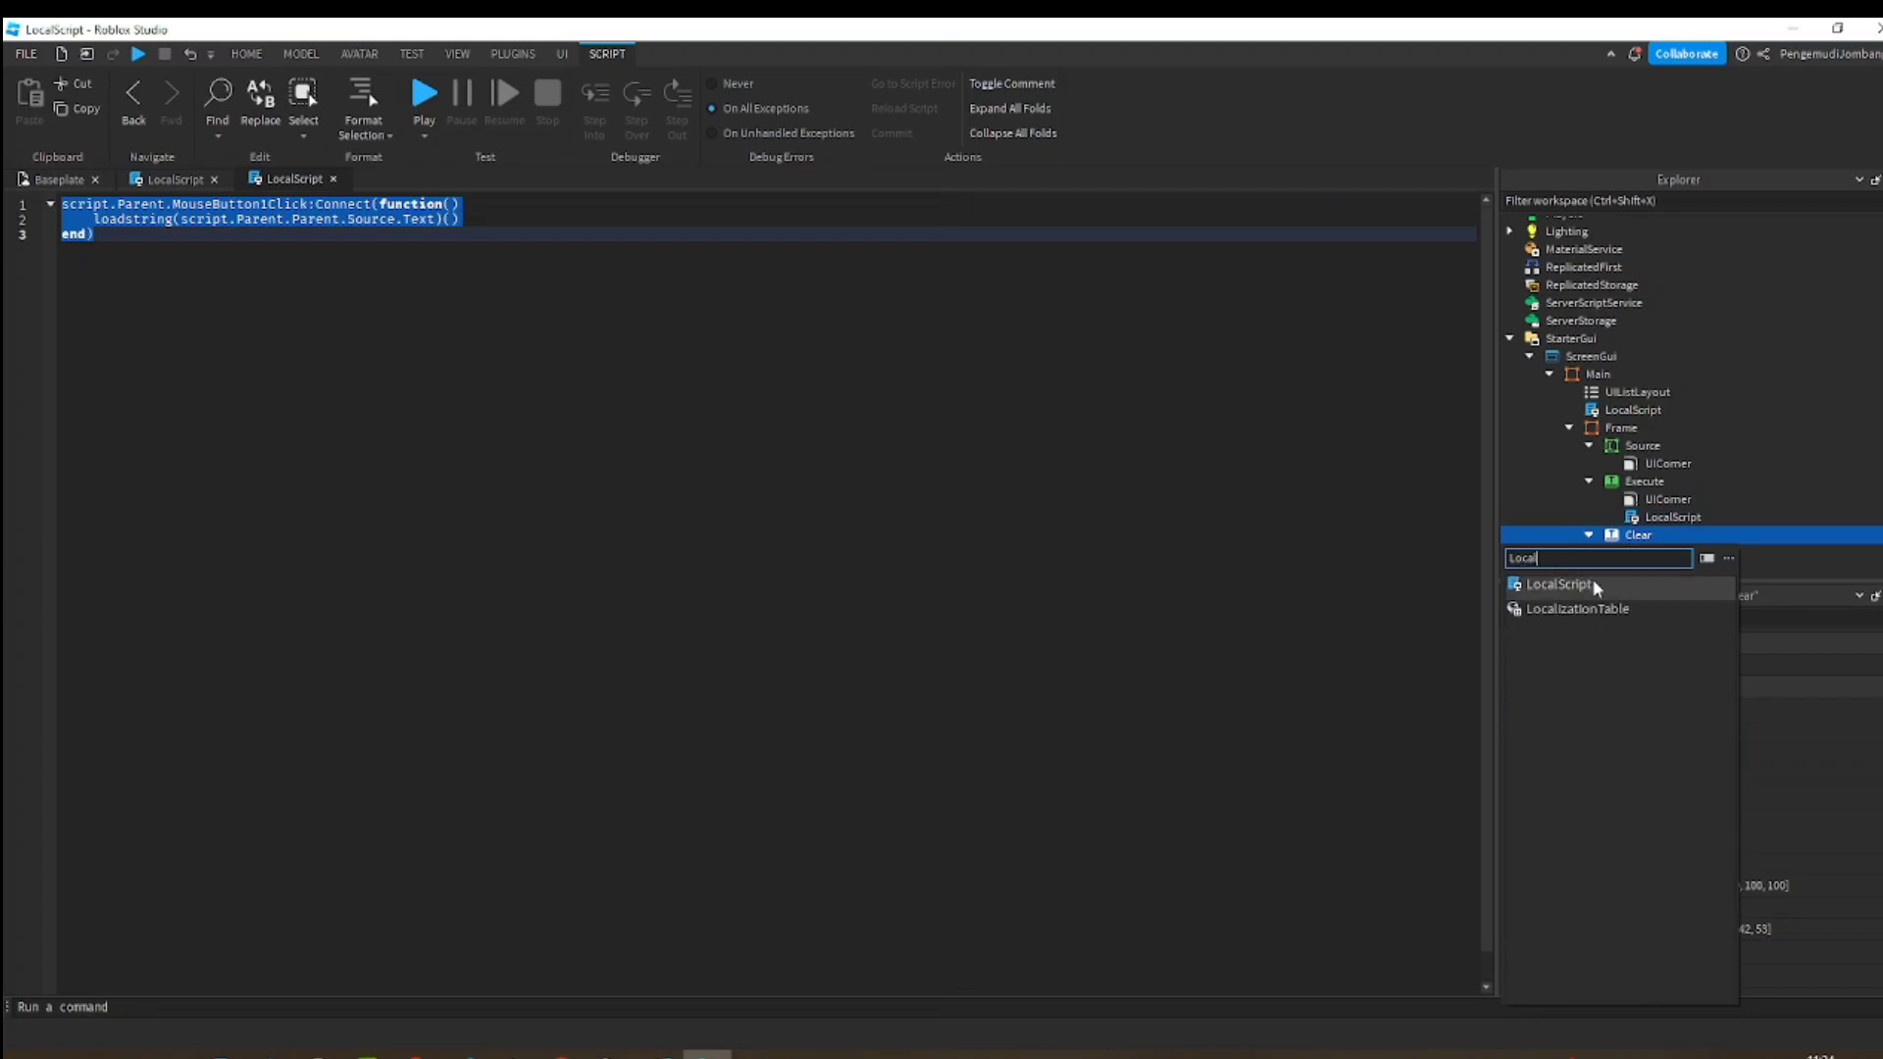
pyautogui.click(1589, 585)
pyautogui.hotkey('ctrl', 'a')
pyautogui.press('BackSpace')
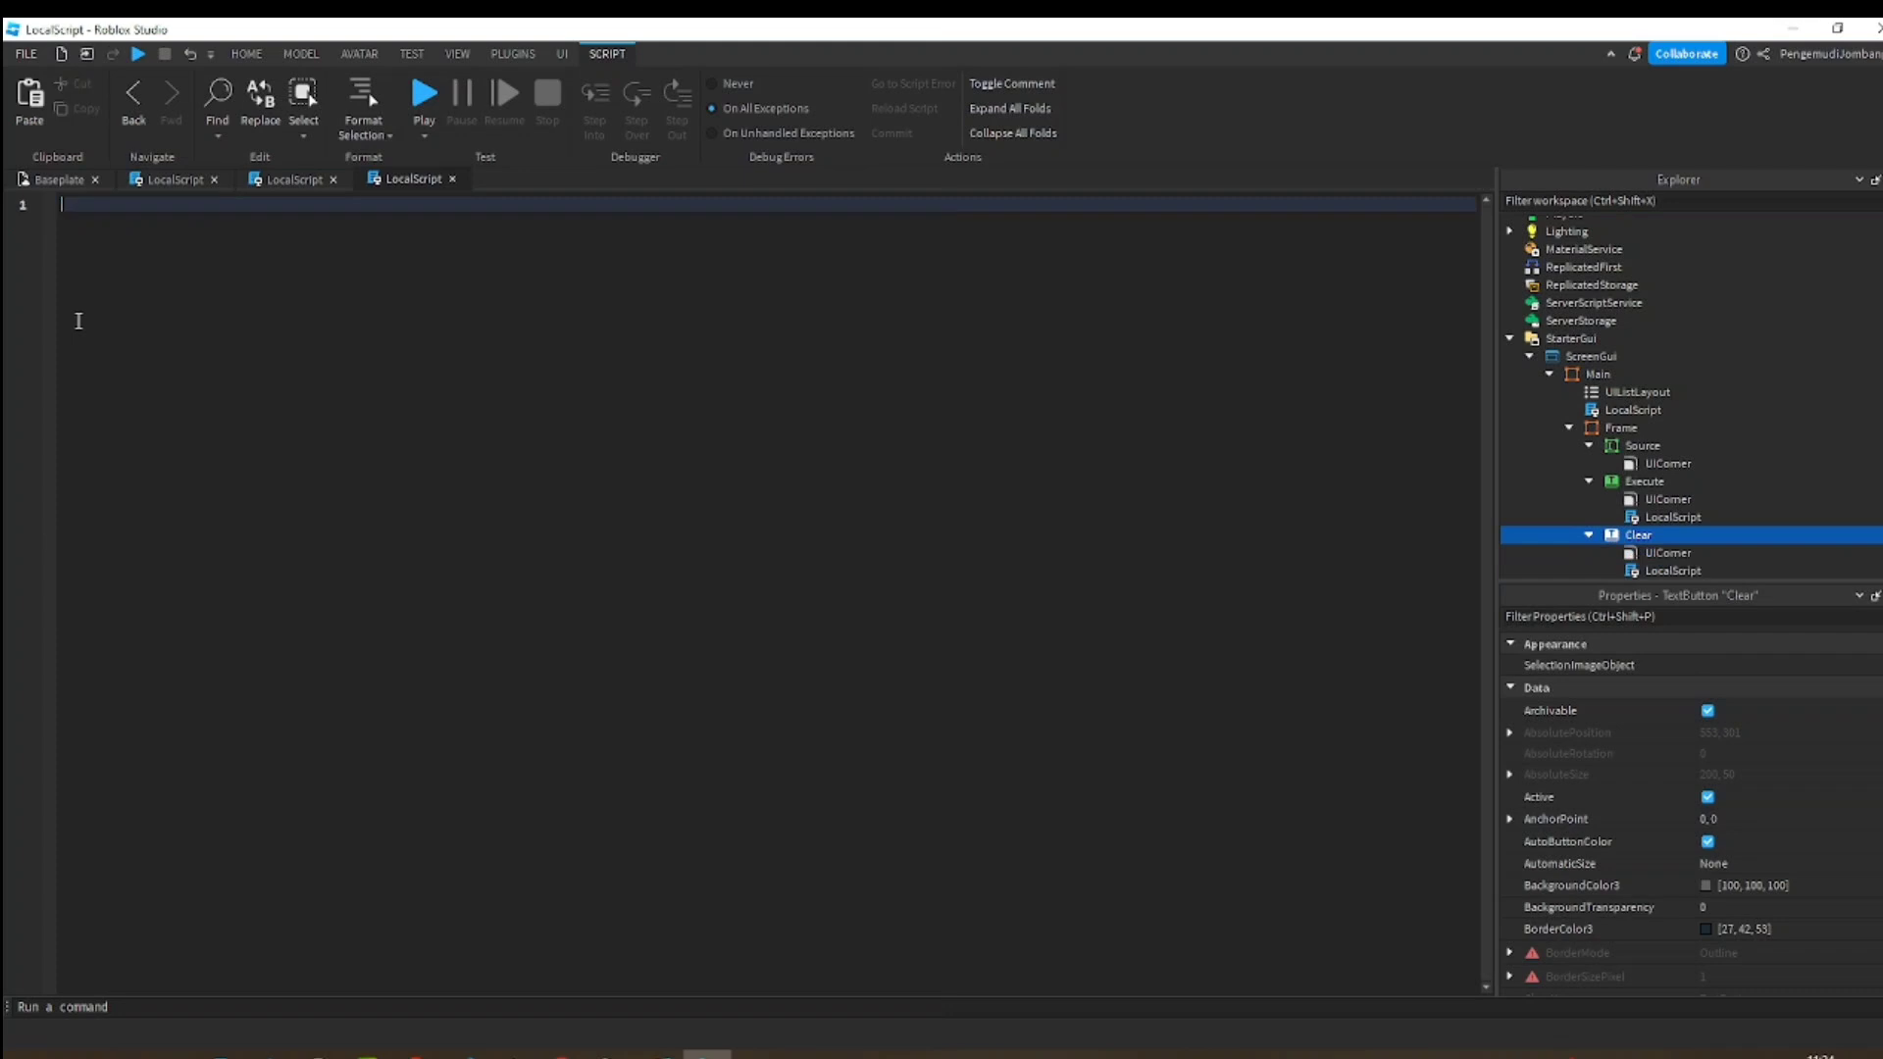
# - Paste the copied handler into the Clear script and change its inner line to script.Parent.Parent.Source.Text = ''
pyautogui.write('script.Parent.MouseButton1Click:Connect(function() \tloadstring(script.Parent.Parent.Source.Text)() end)')
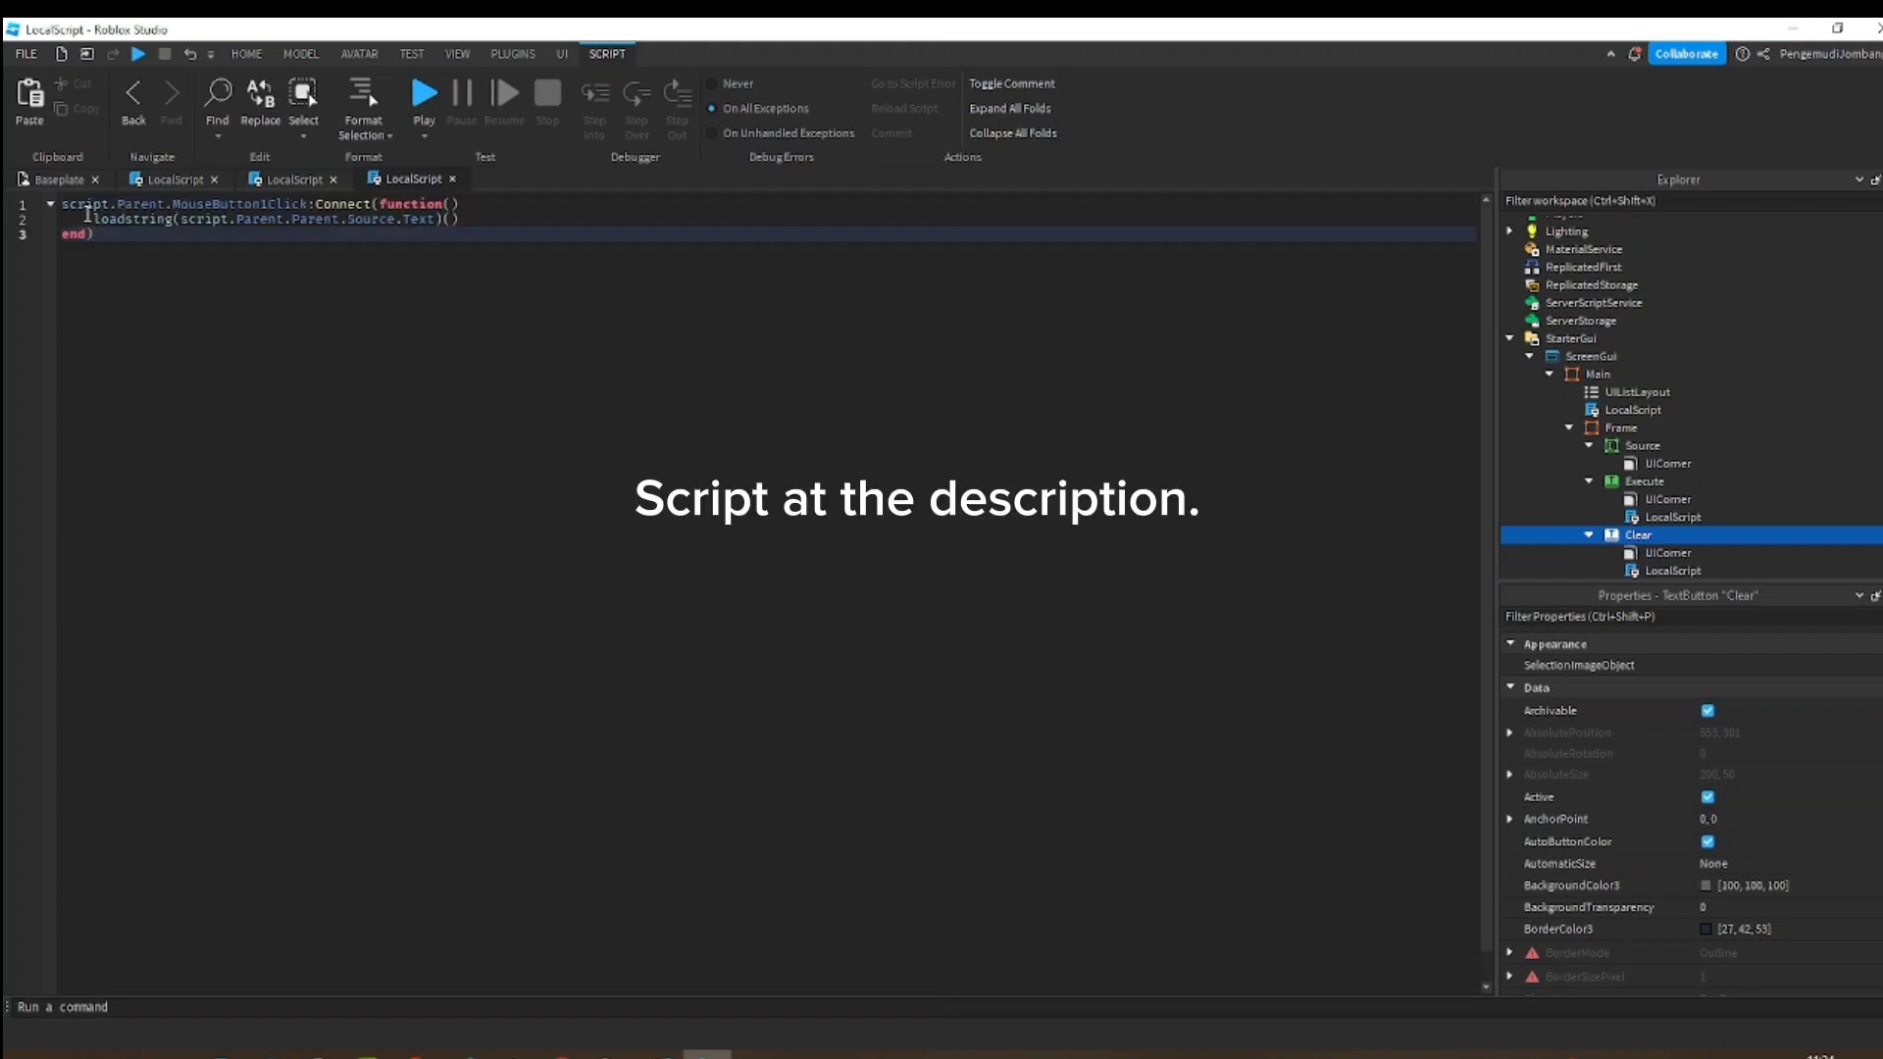
pyautogui.moveTo(93, 218); pyautogui.dragTo(182, 214)
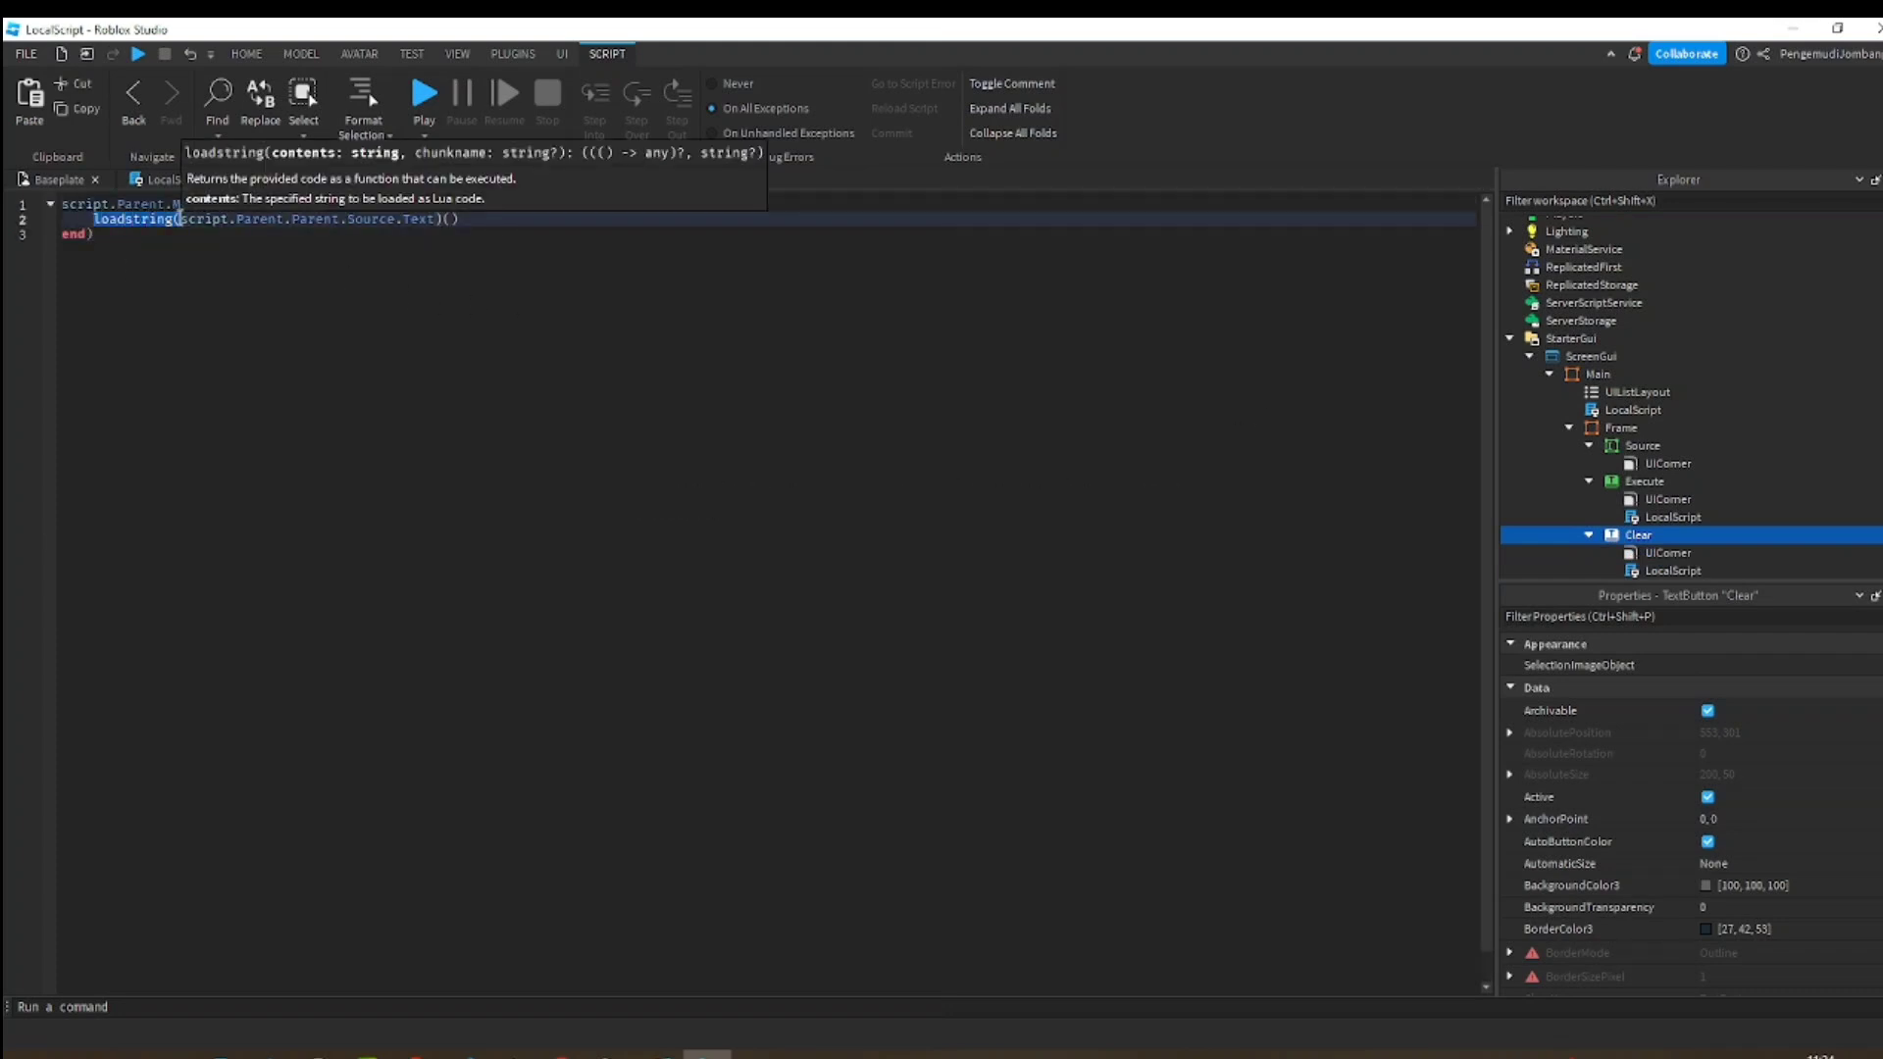
pyautogui.press('BackSpace')
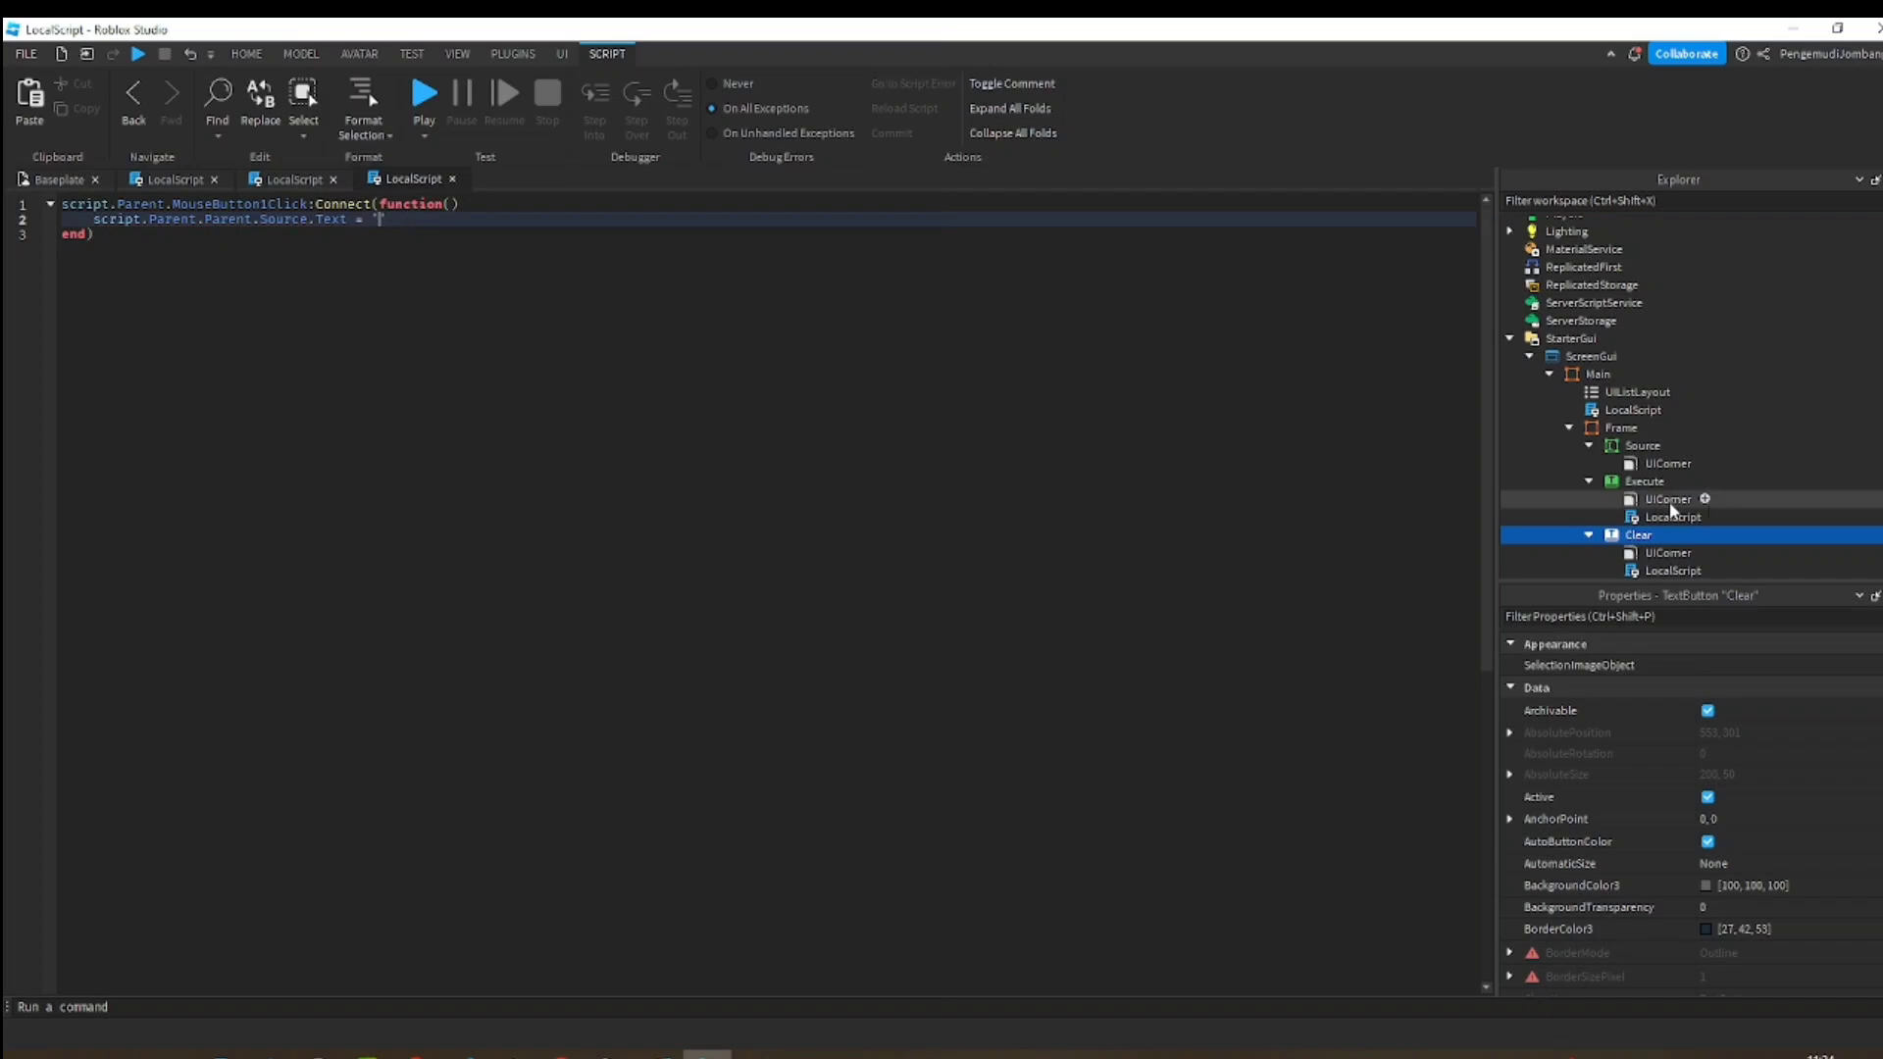
# - Rename the ScreenGui to Tutorial and move it from StarterGui into Workspace
pyautogui.click(1610, 355)
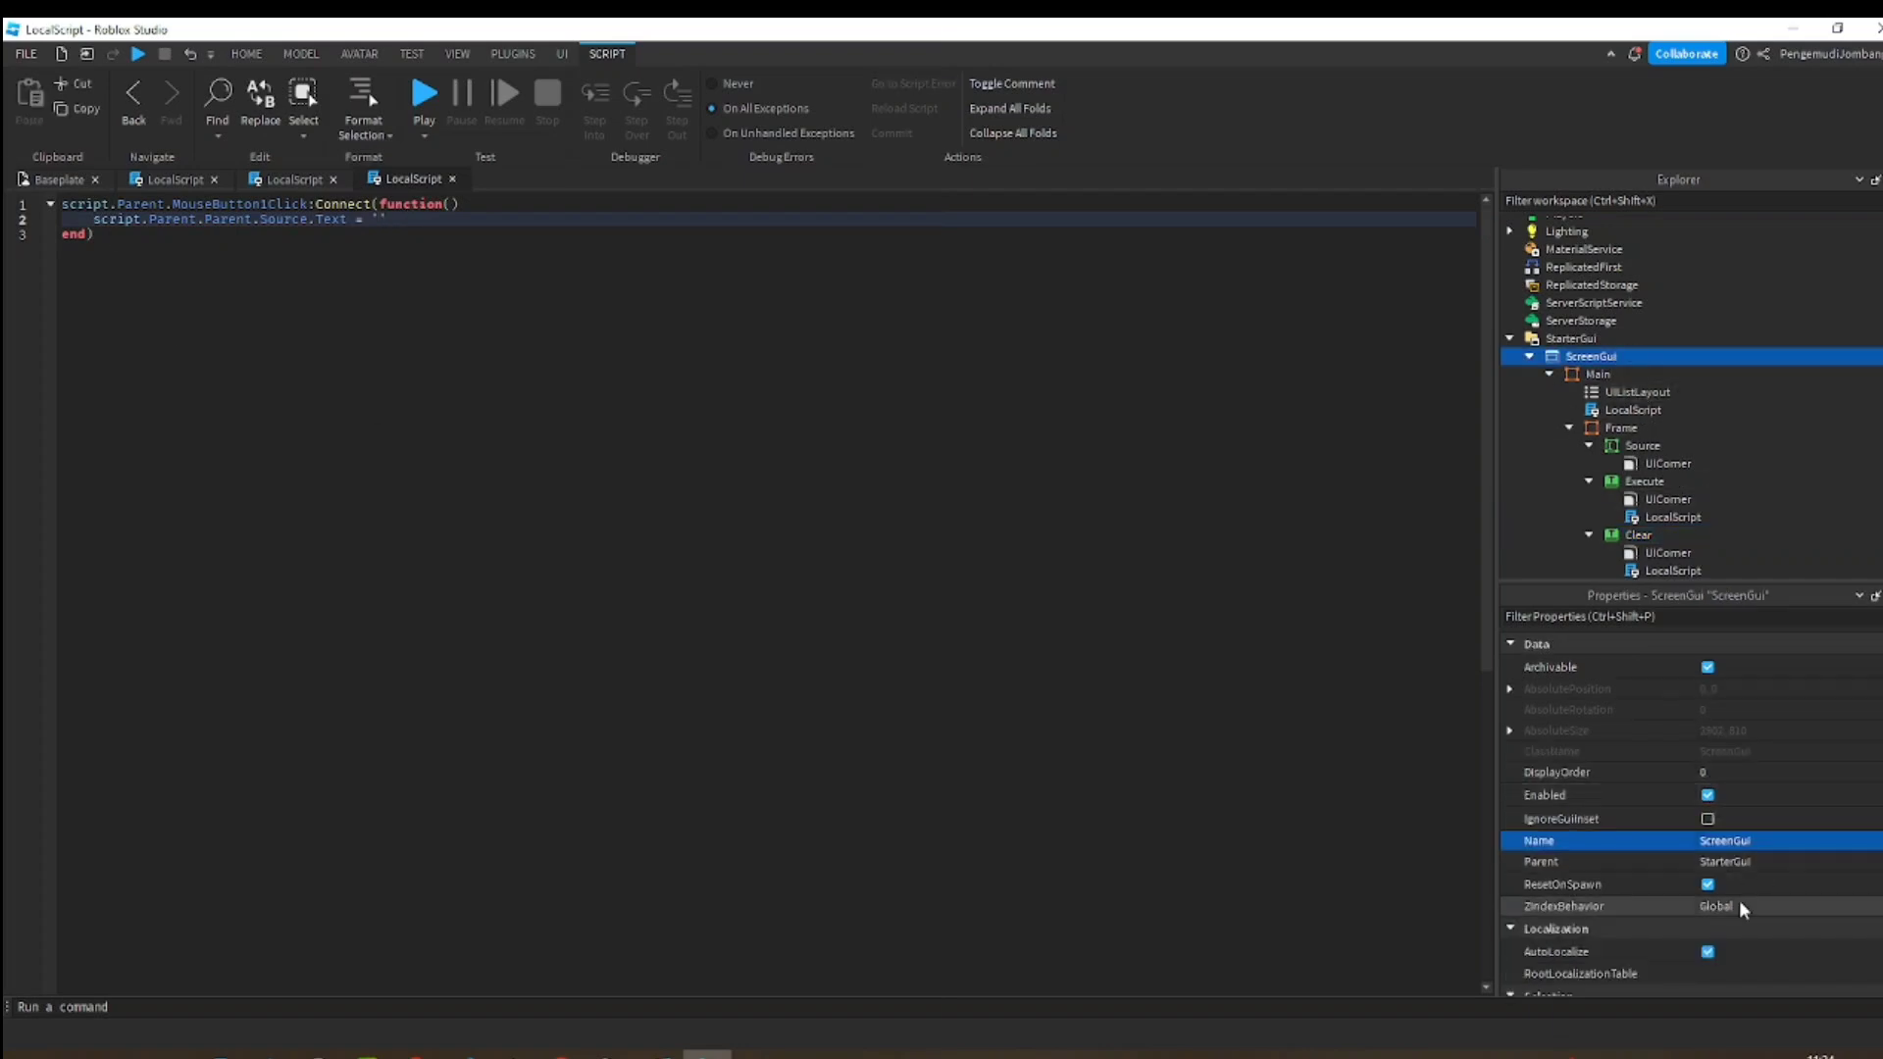
pyautogui.click(1720, 842)
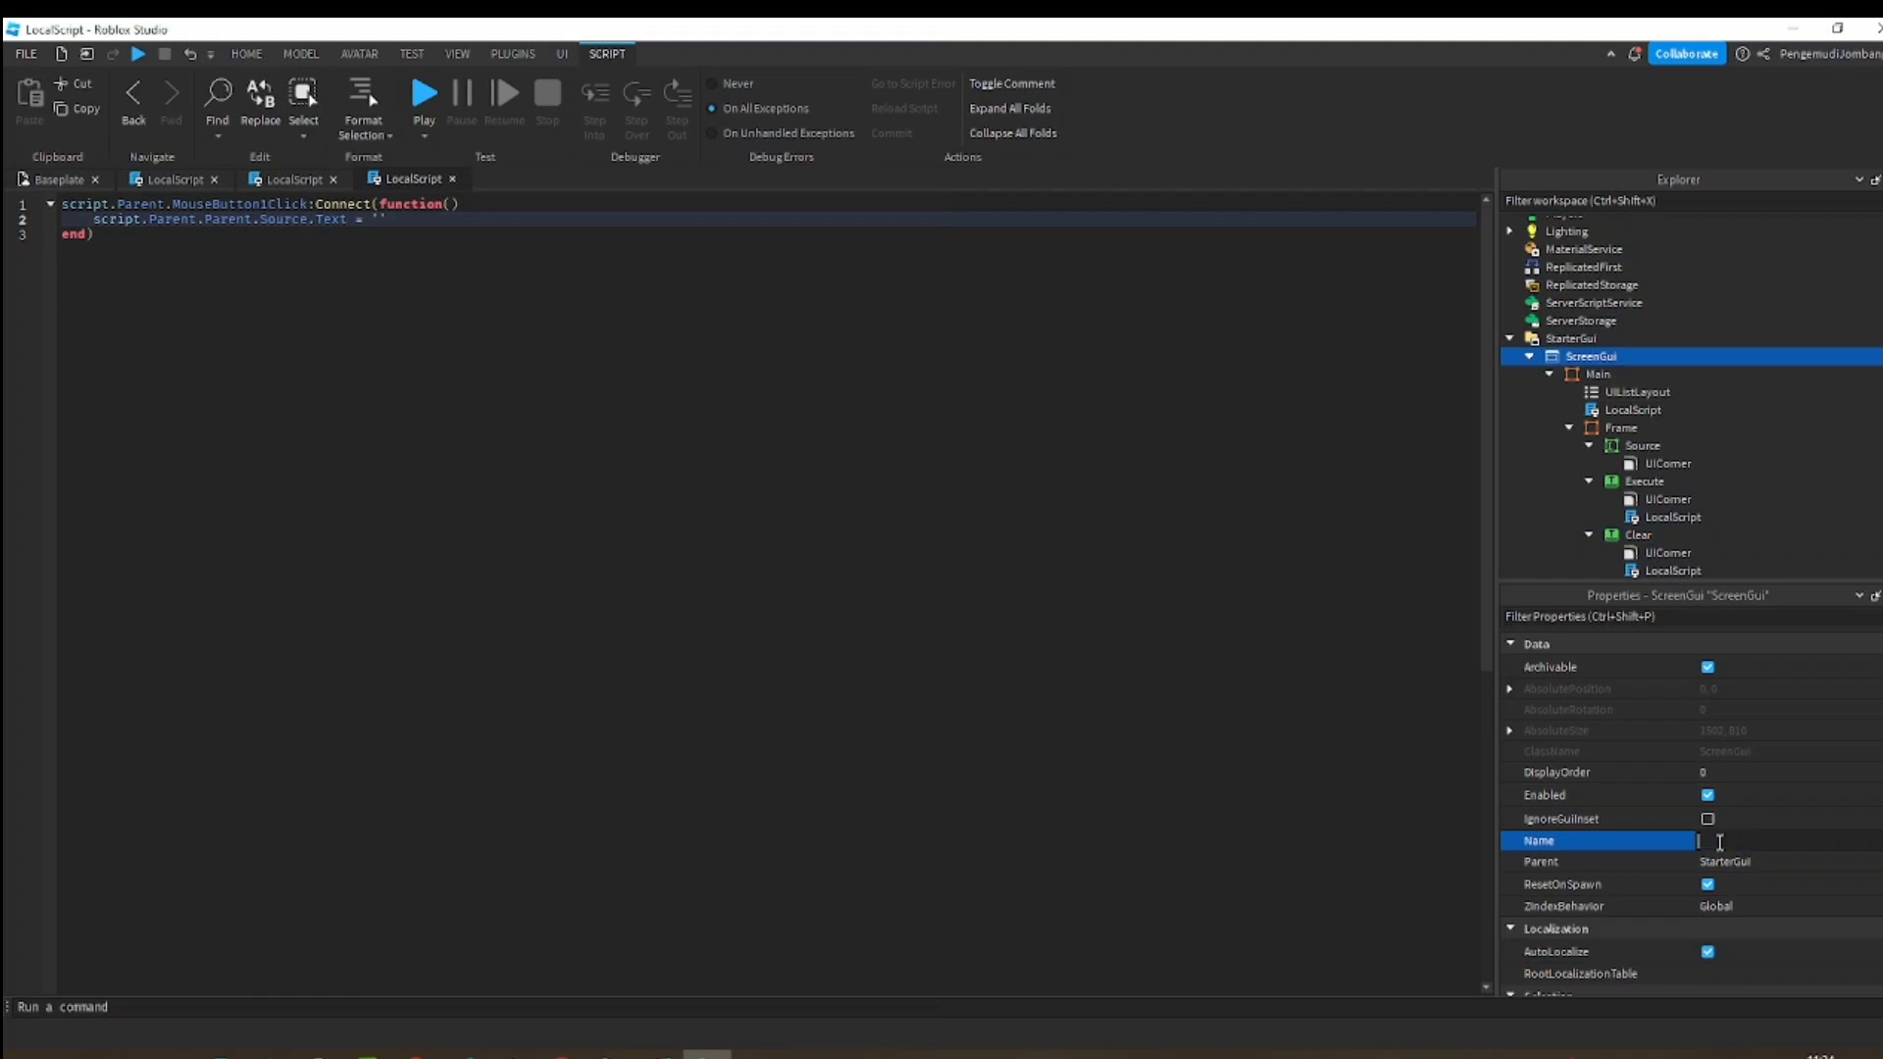
pyautogui.write('Tutorial')
pyautogui.press('Return')
pyautogui.scroll(3, 1596, 461)
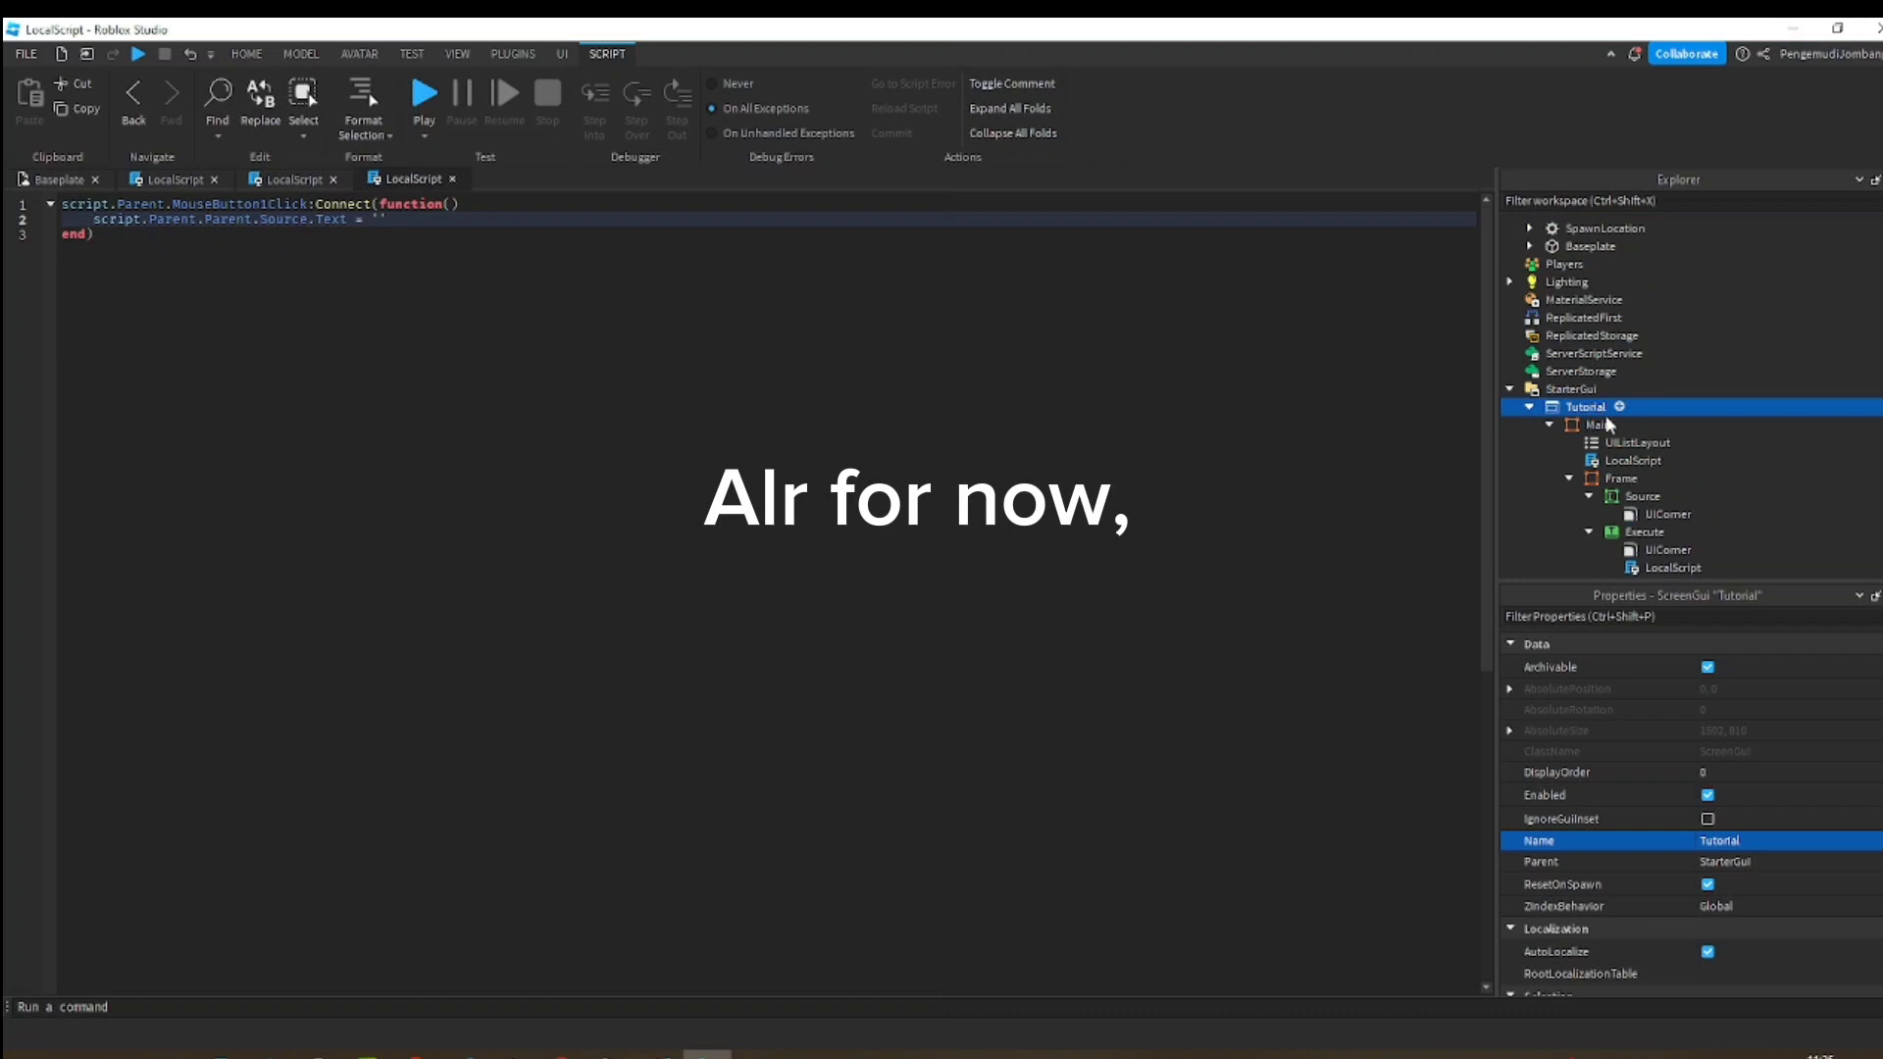
pyautogui.moveTo(1597, 461); pyautogui.dragTo(1556, 232)
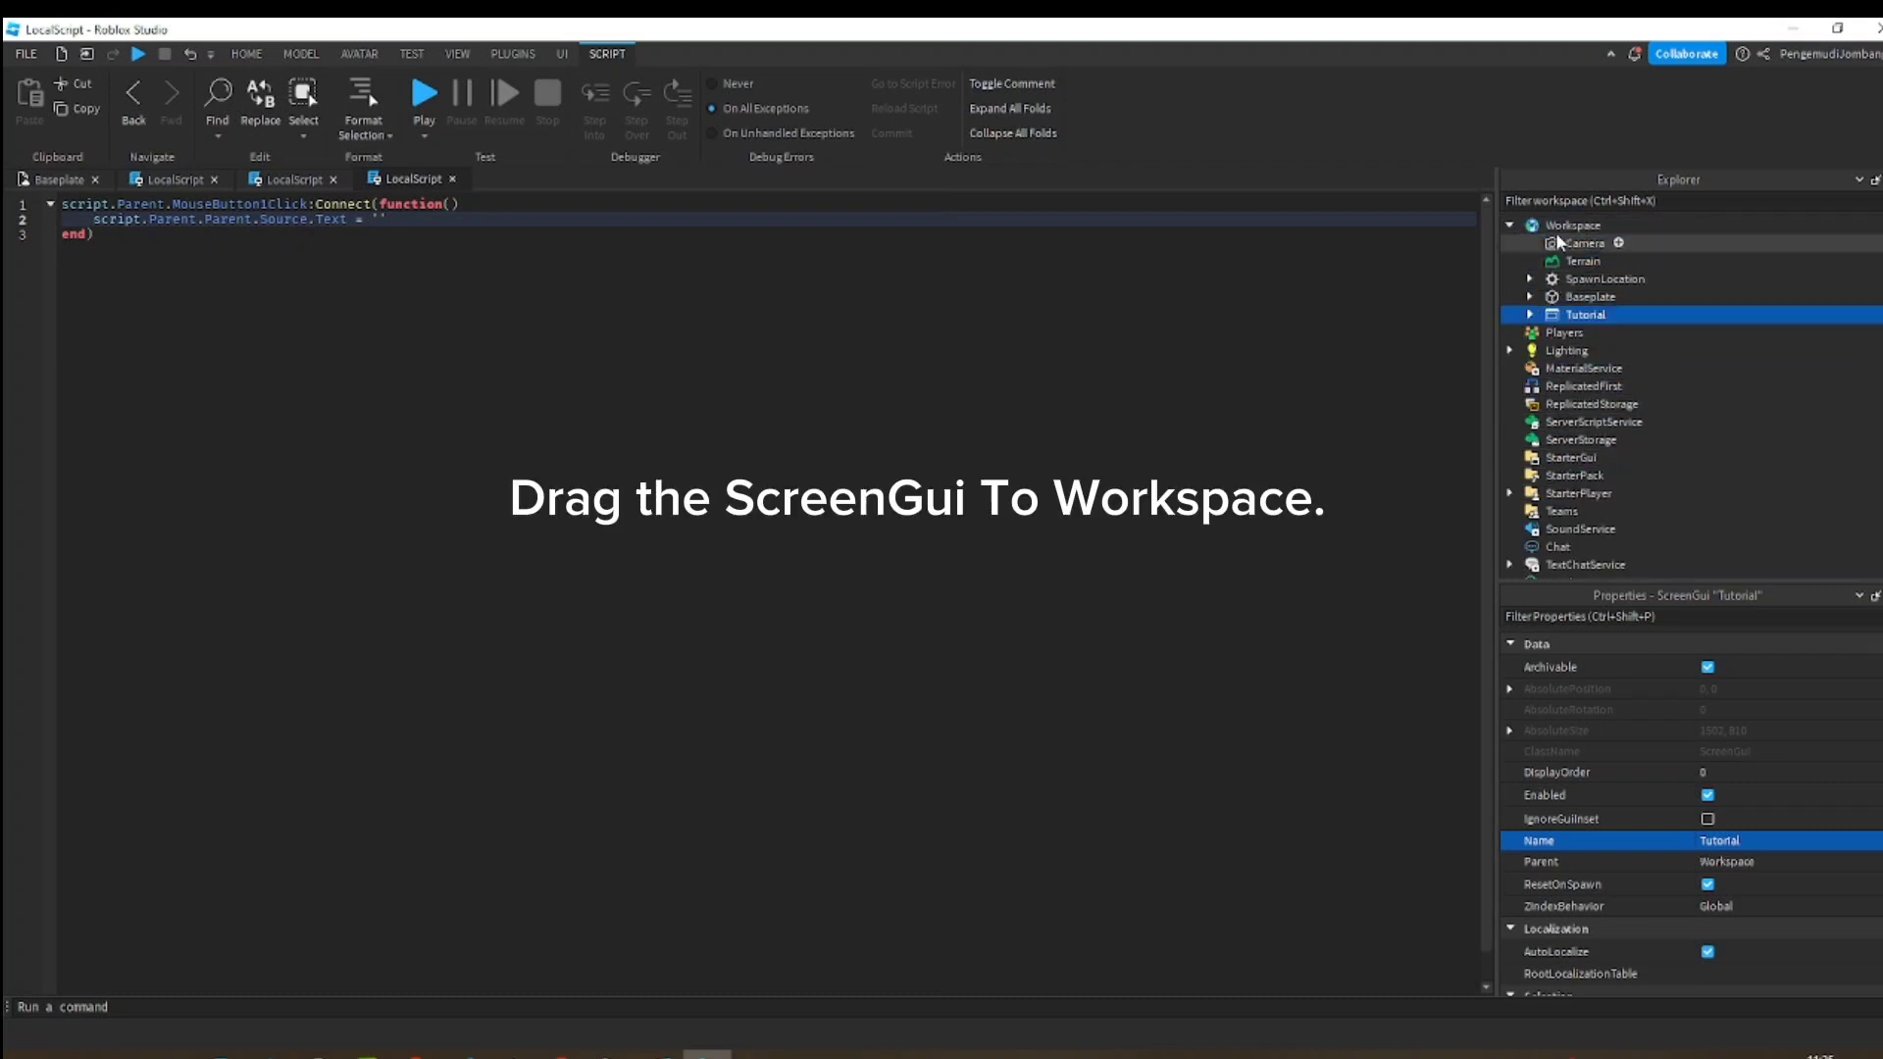
# - Convert the Tutorial ScreenGui into a script with the Gui to Lua plugin and close the plugin window
pyautogui.click(61, 184)
pyautogui.click(513, 54)
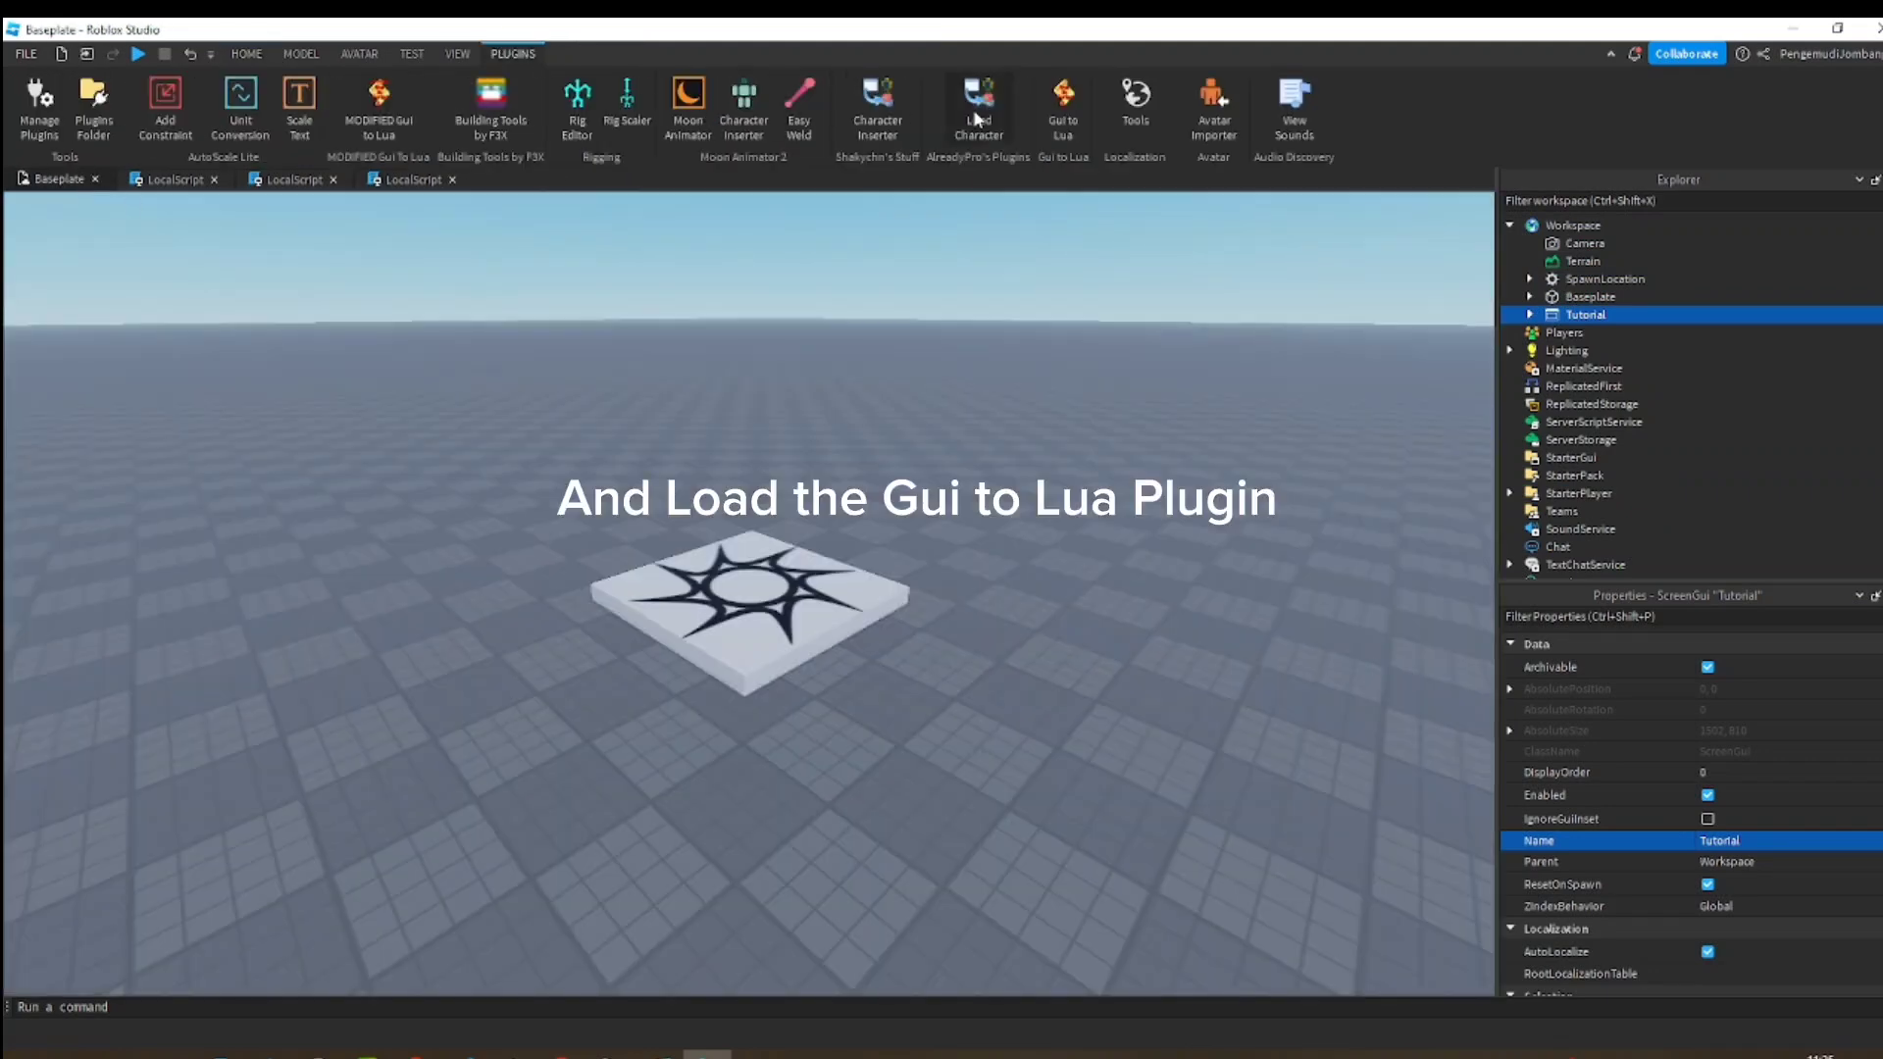
pyautogui.click(1059, 108)
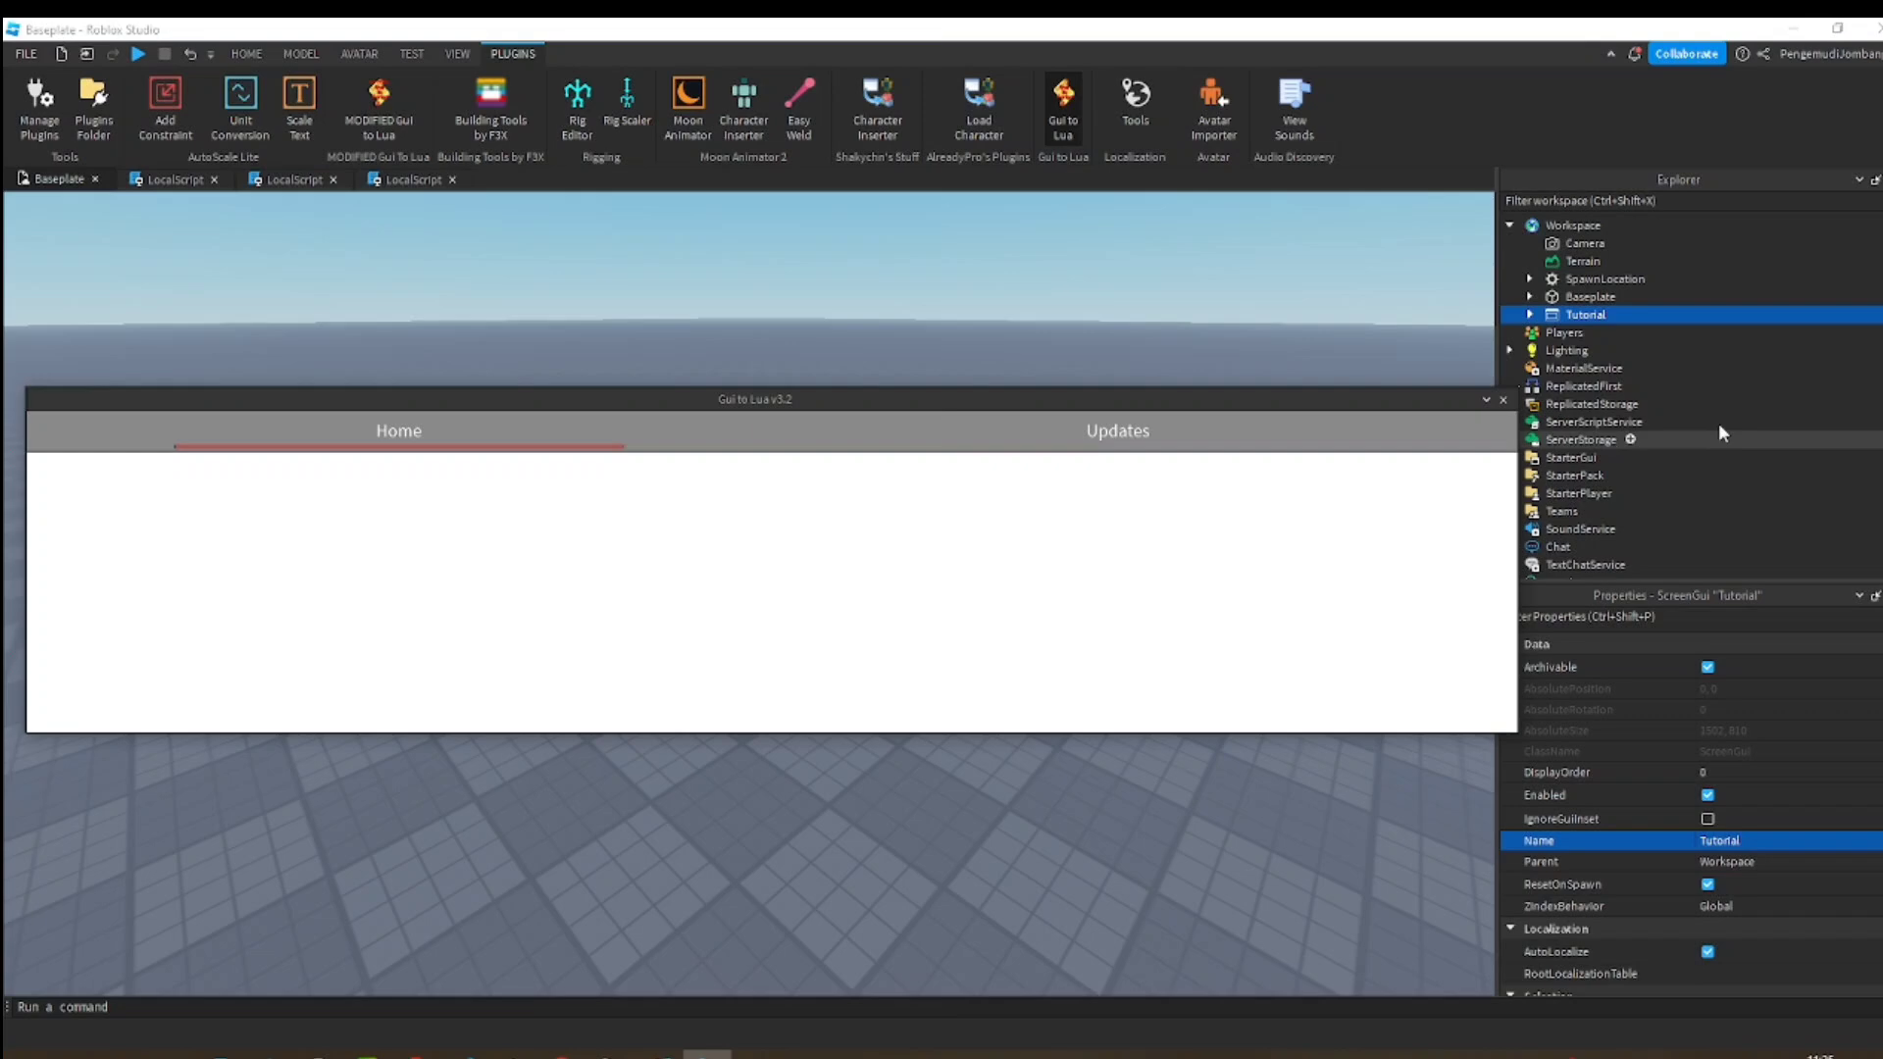
pyautogui.click(960, 714)
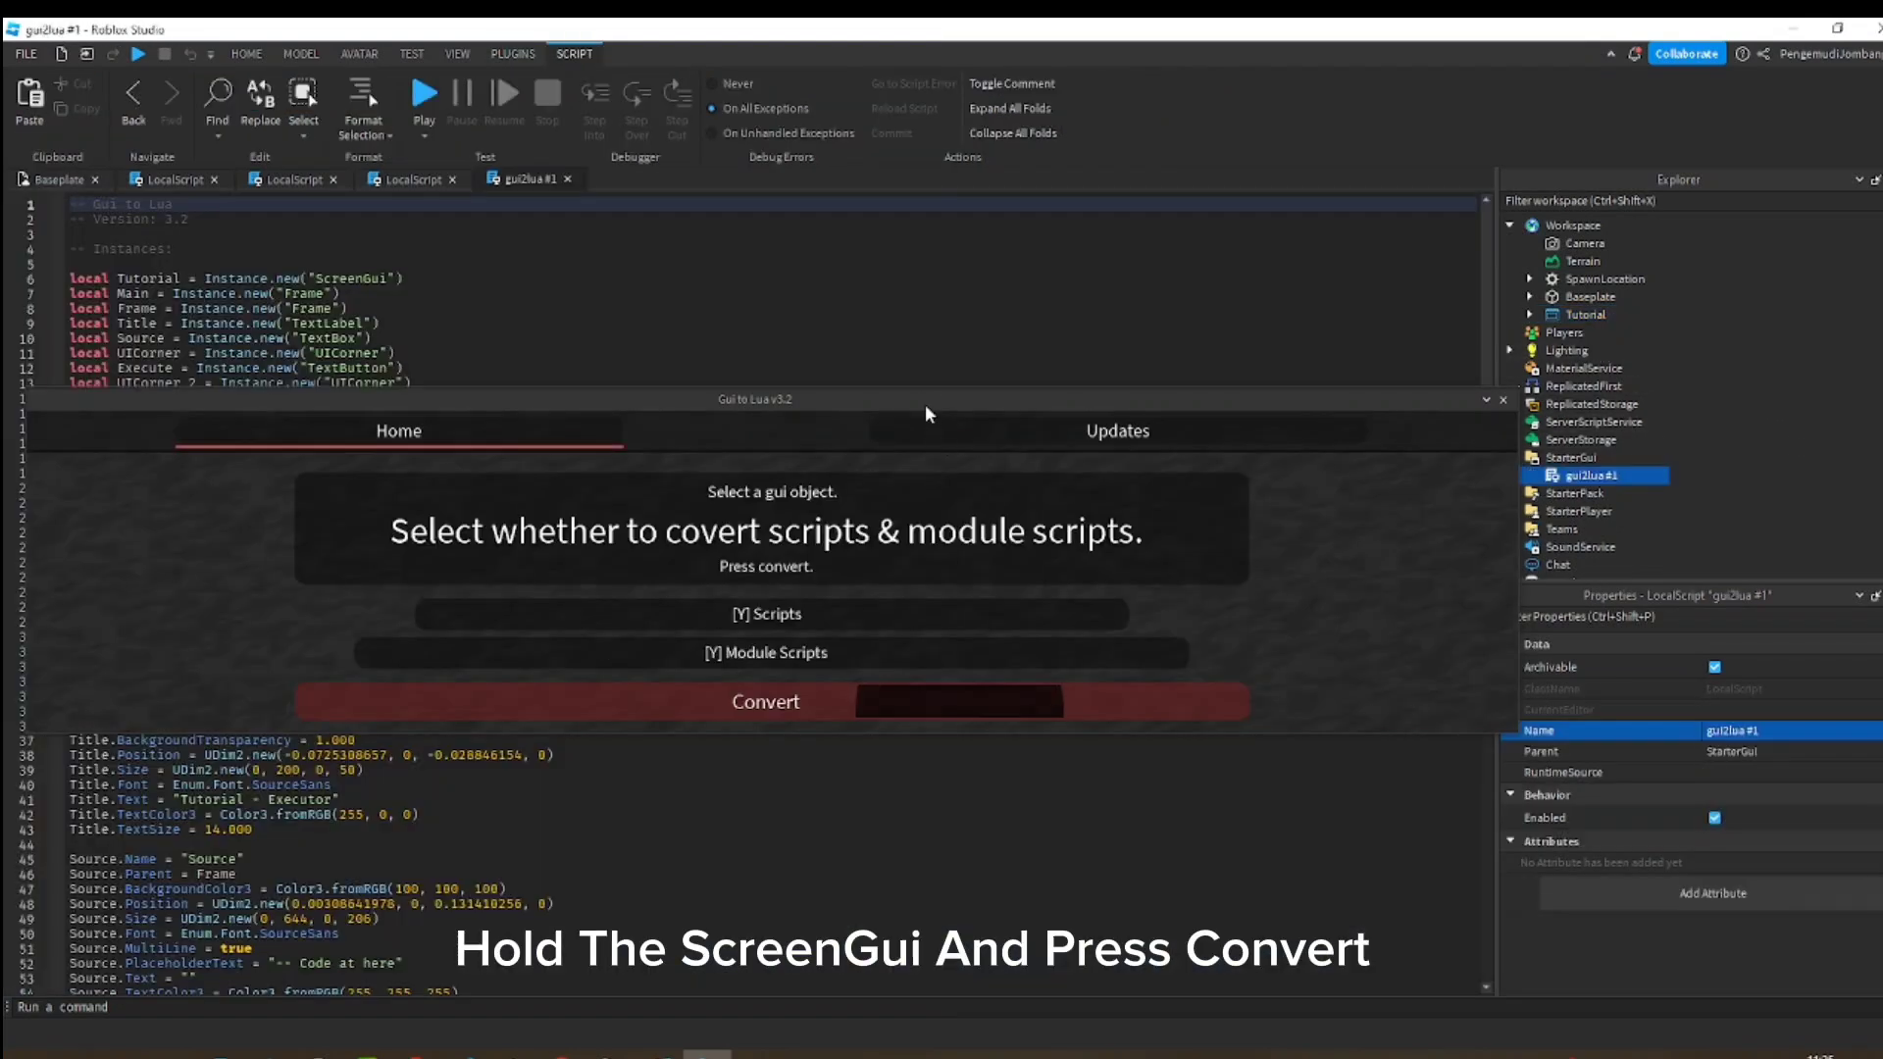
pyautogui.click(1502, 400)
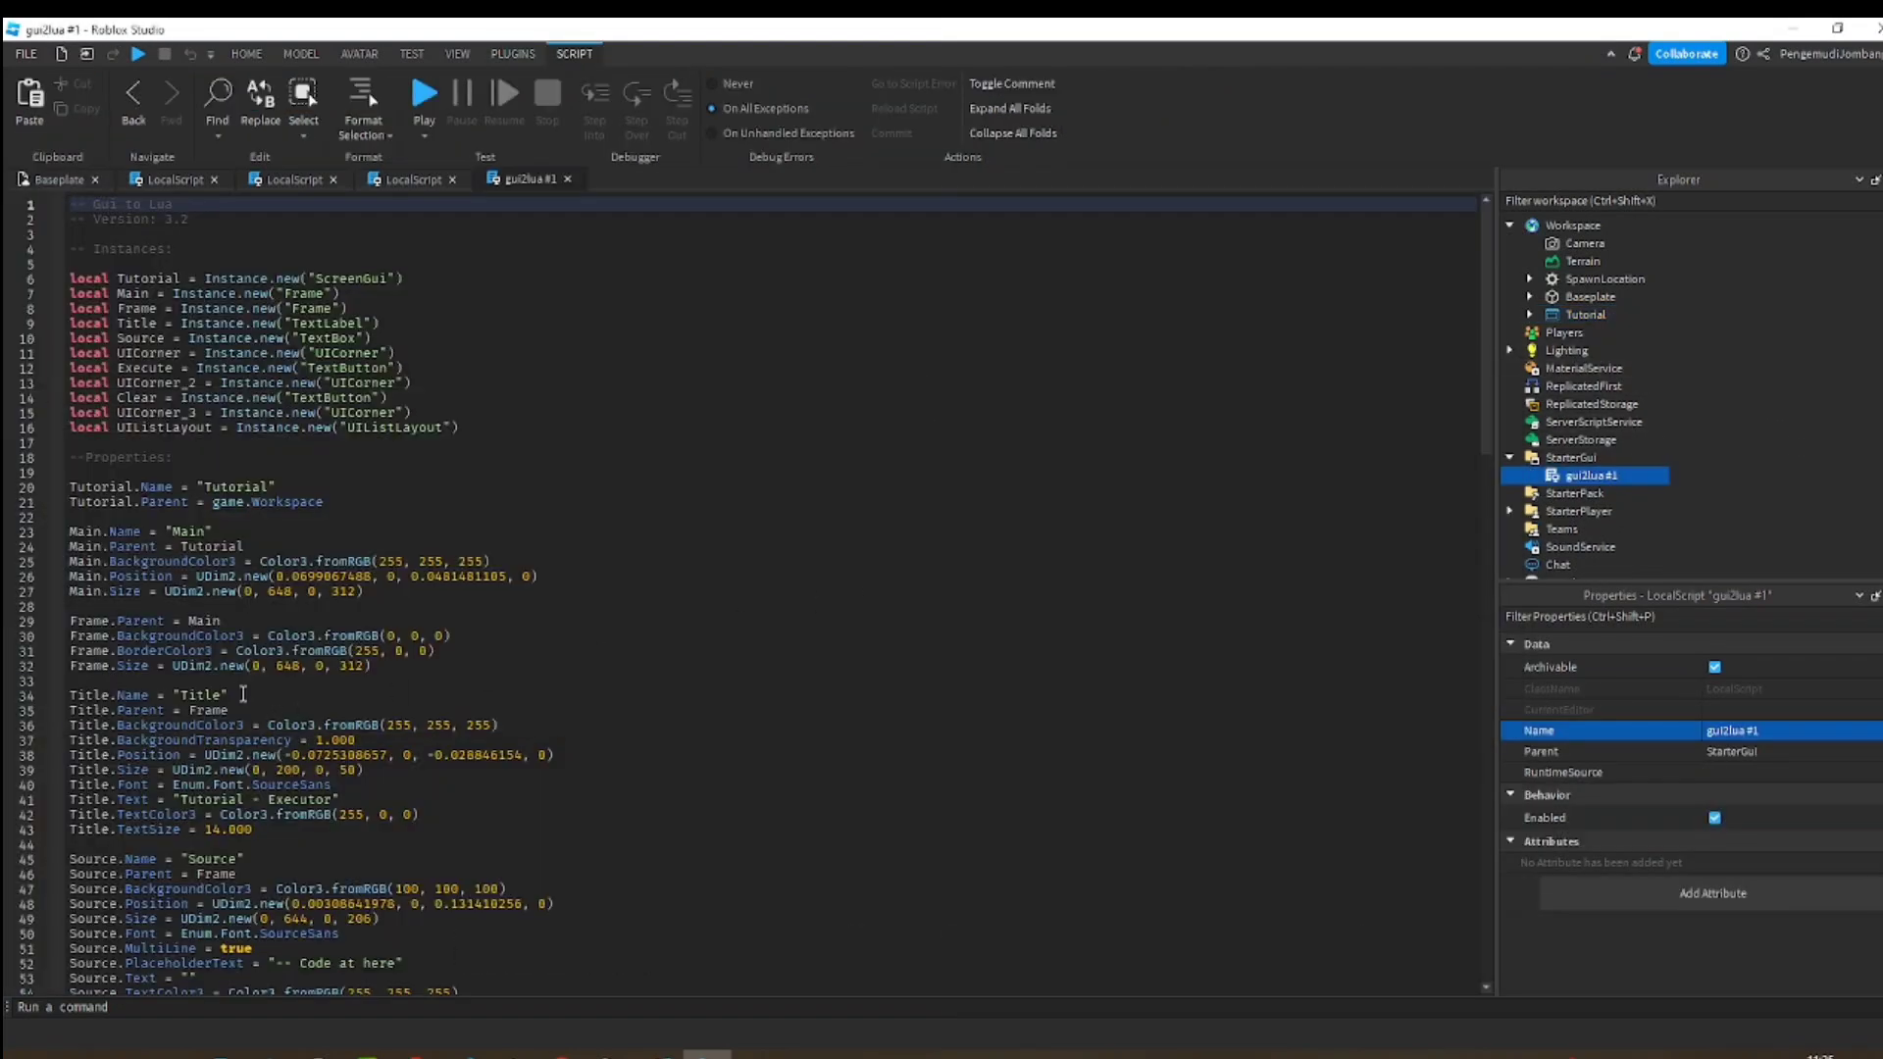
# - Set Tutorial.Parent to game.CoreGui in the generated gui2lua script and copy the entire script
pyautogui.moveTo(252, 501); pyautogui.dragTo(289, 500)
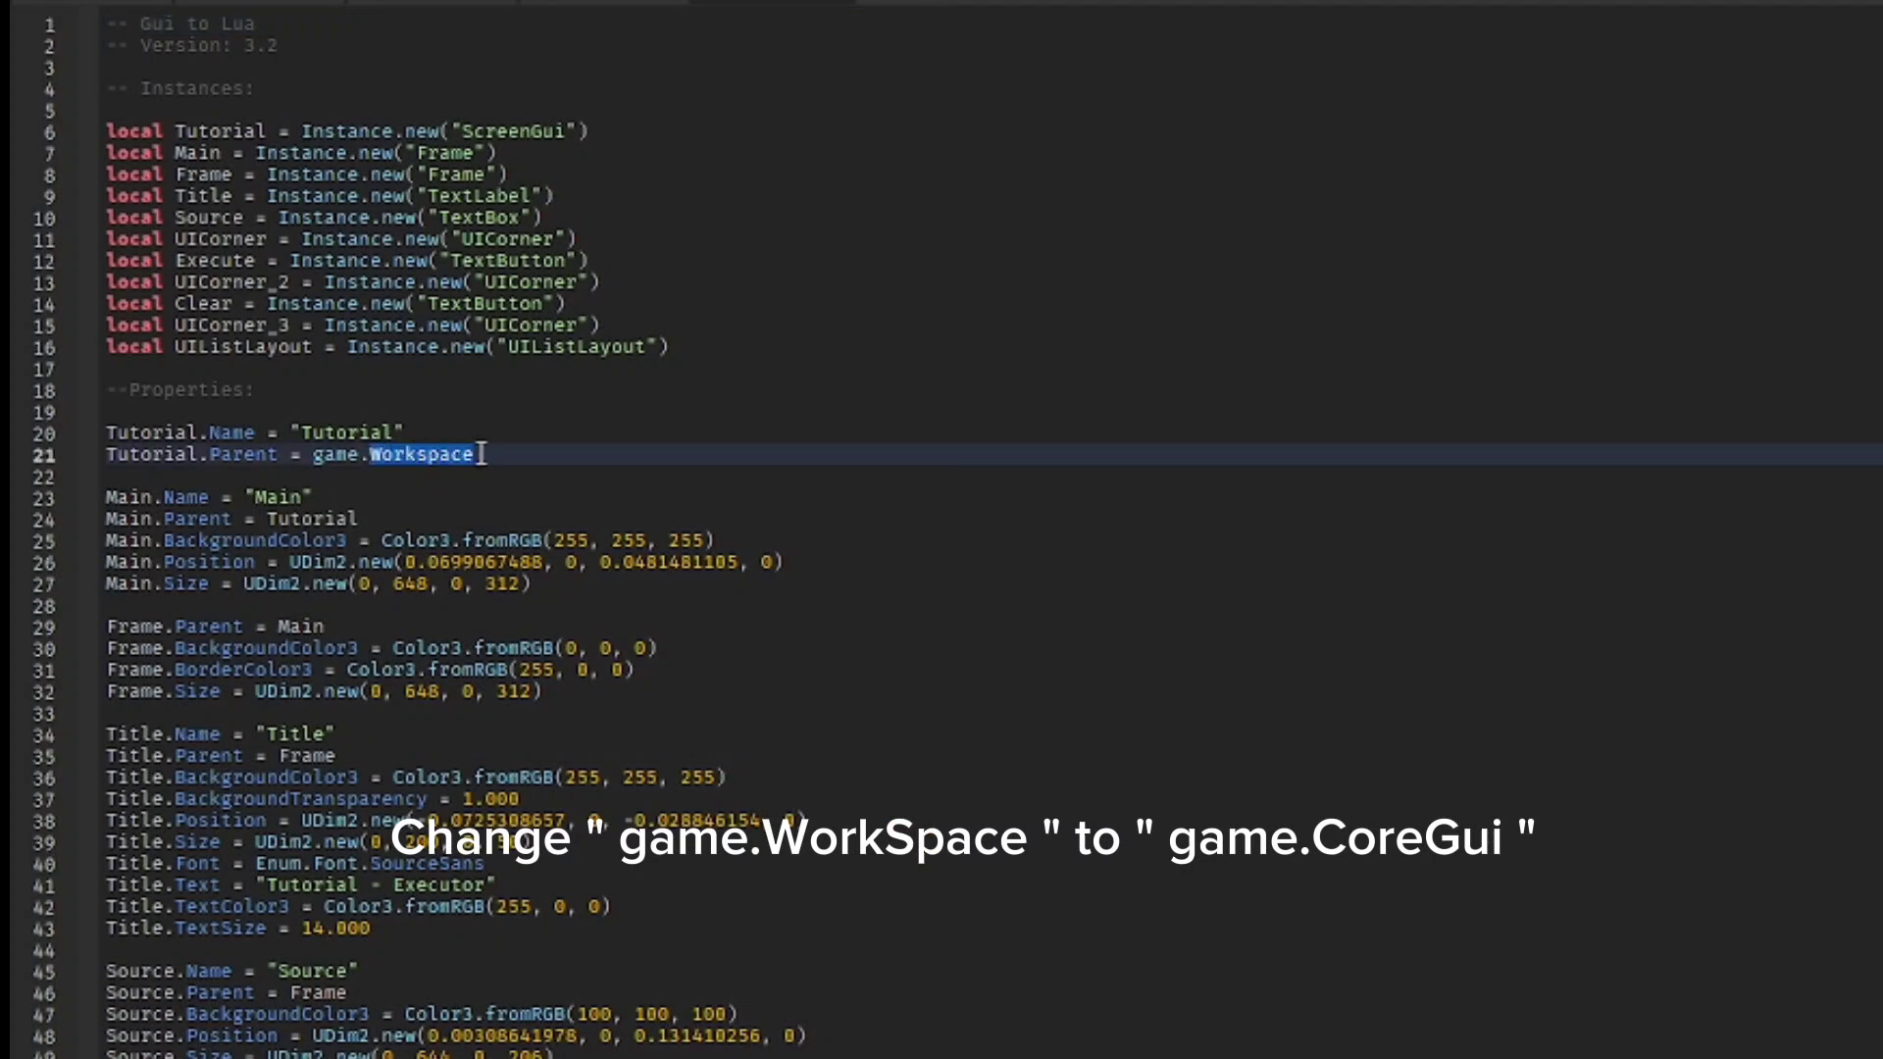
pyautogui.write('CoreGu')
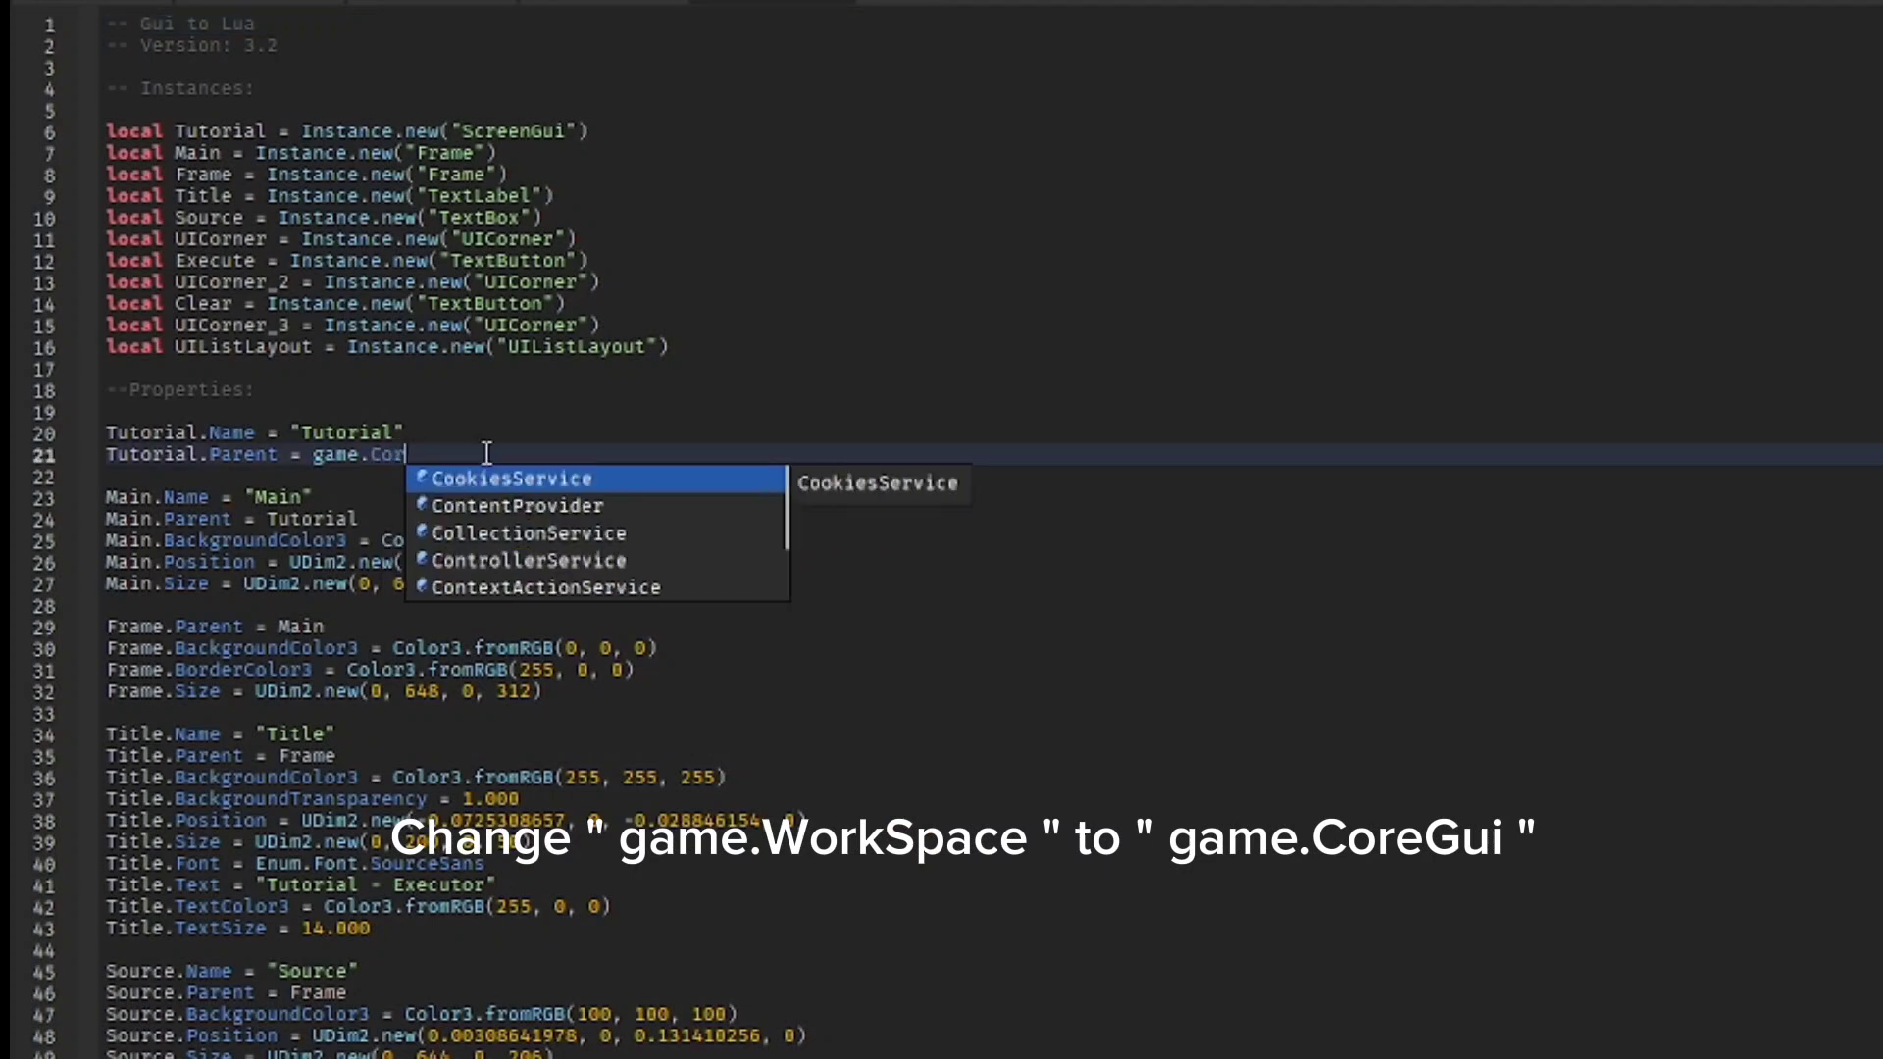
pyautogui.write('i')
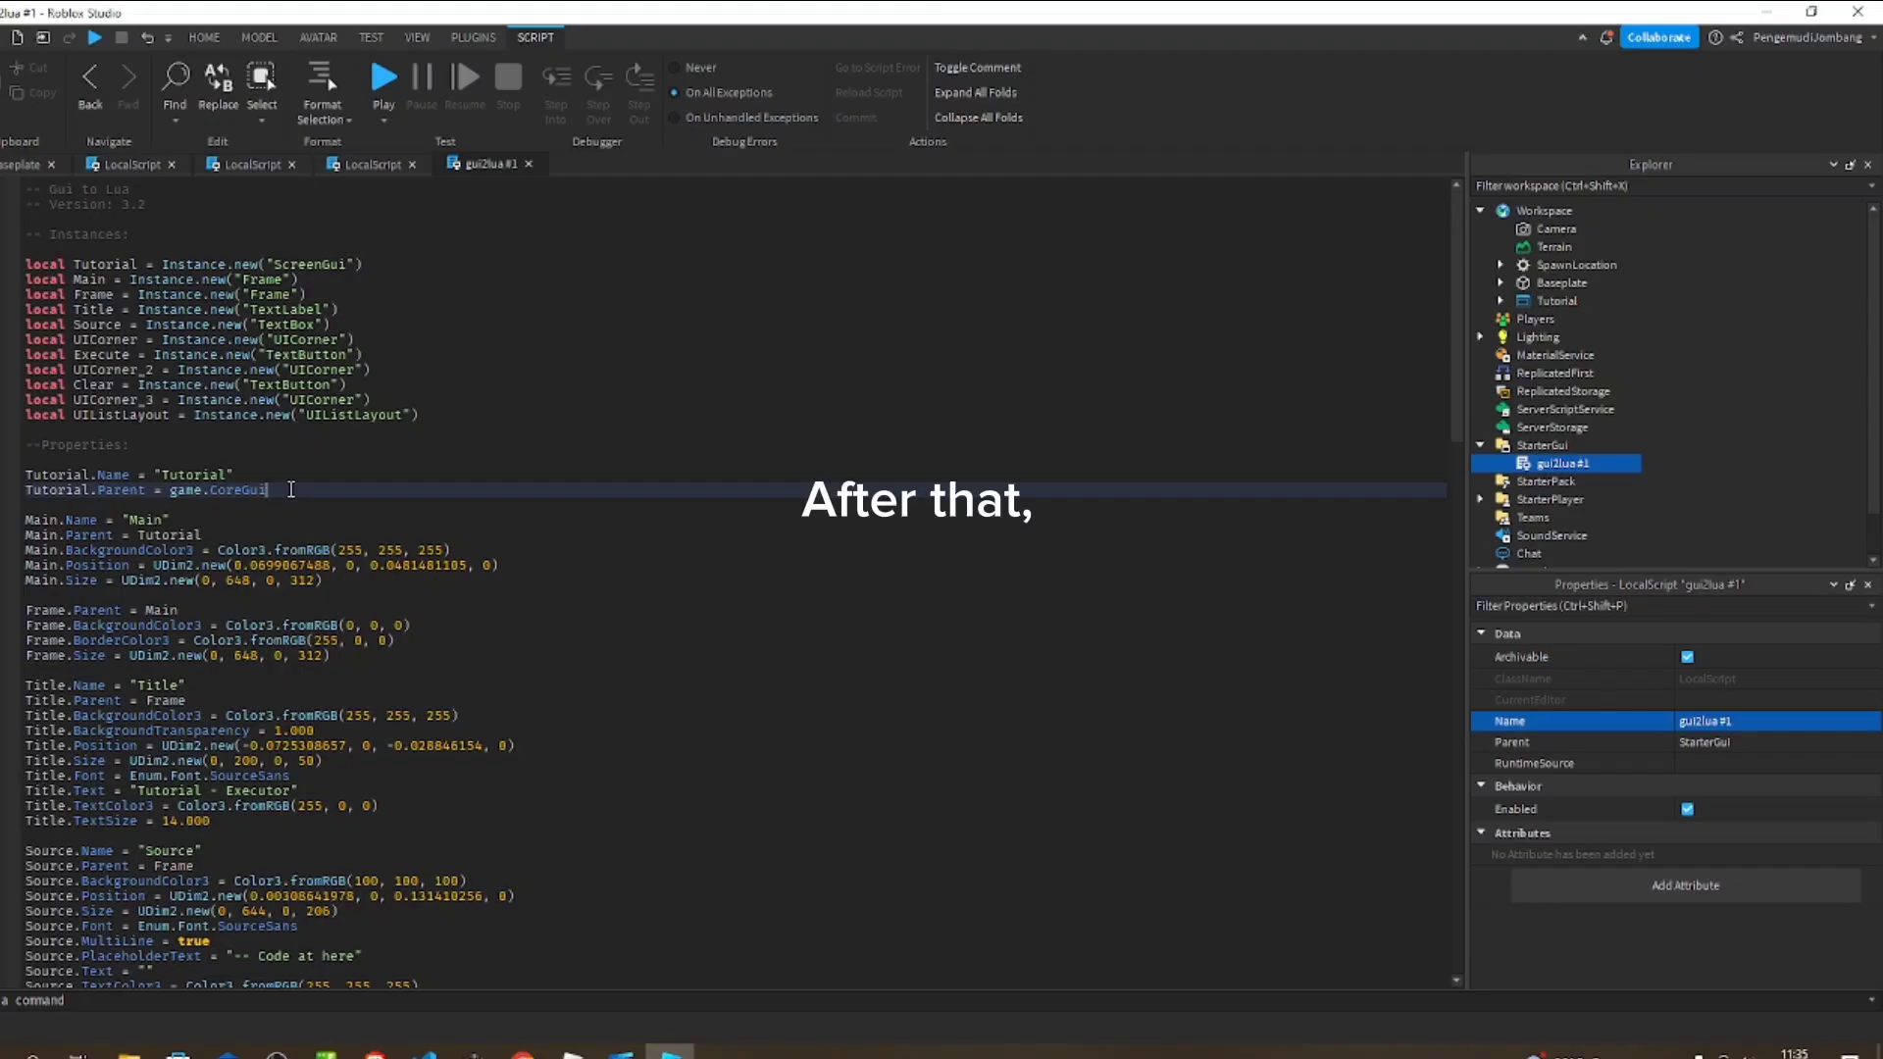
pyautogui.hotkey('ctrl', 'a')
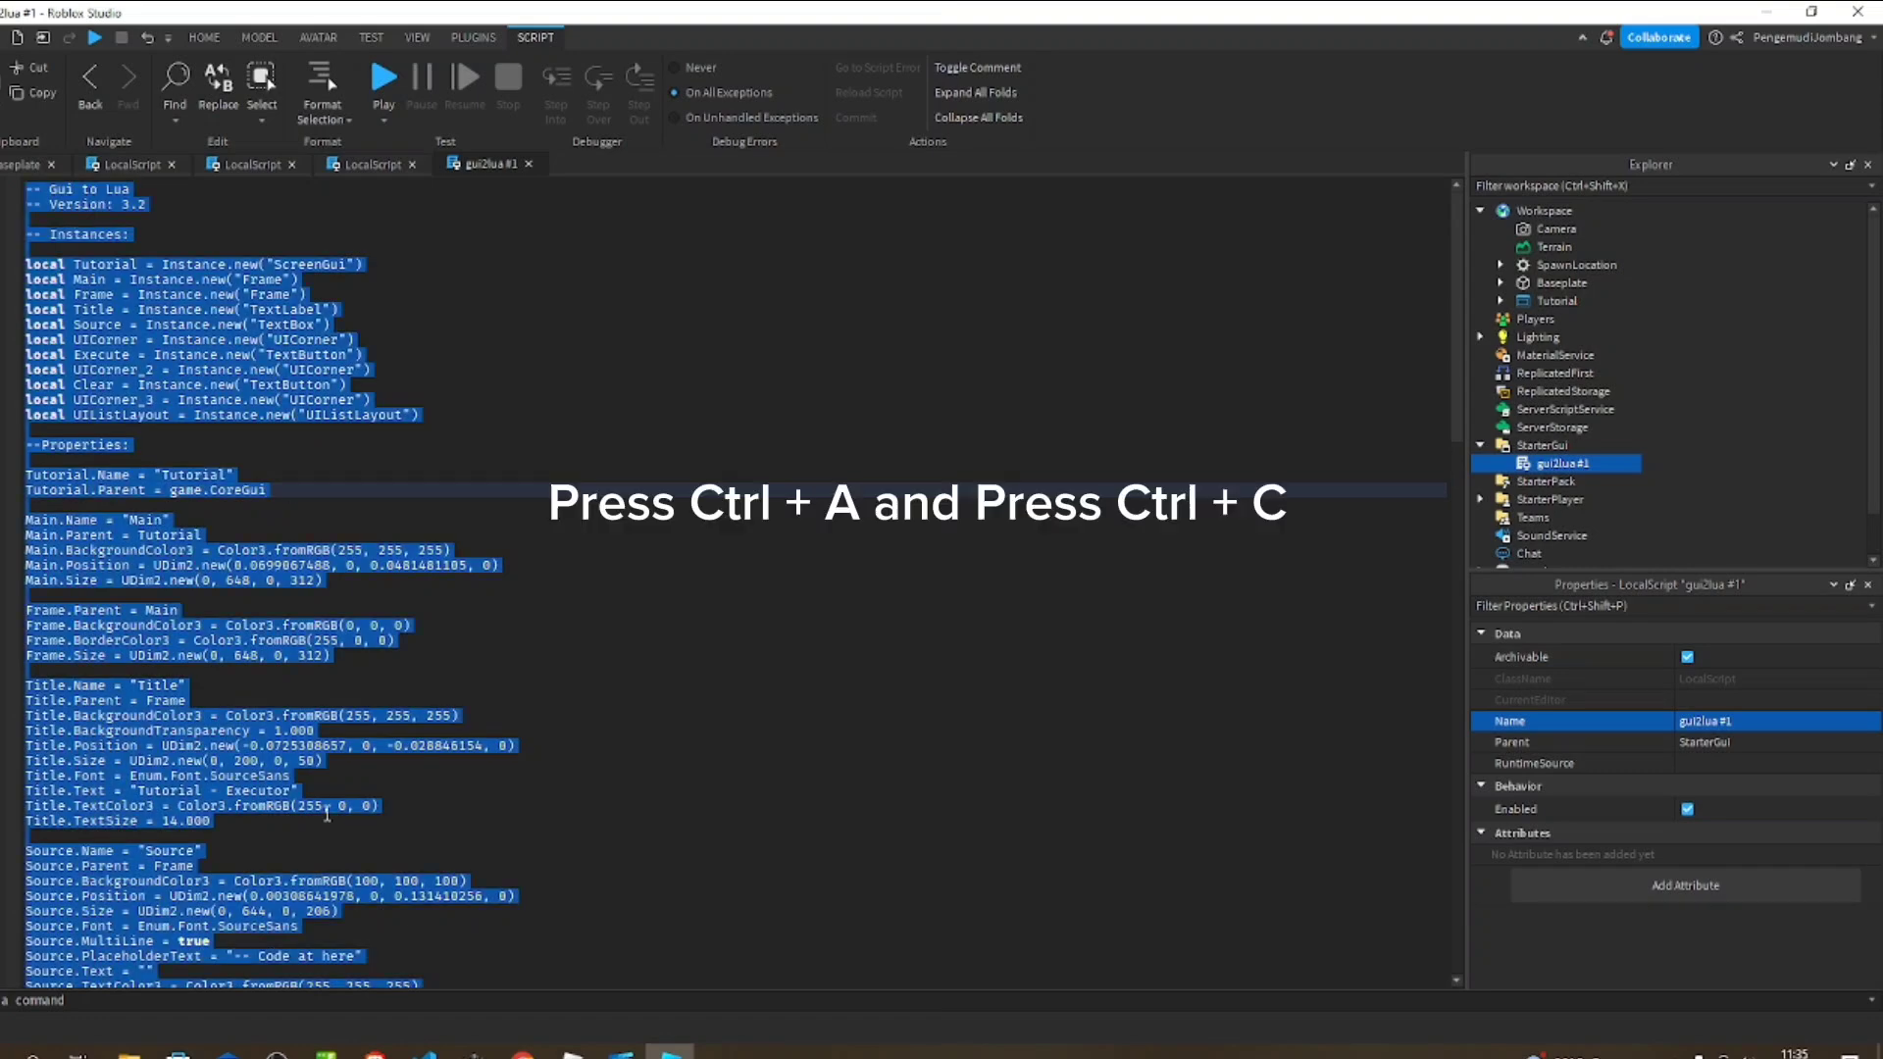
# - Switch to the Roblox player, leave the current game and rejoin Fencing
pyautogui.click(572, 1052)
pyautogui.press('Escape')
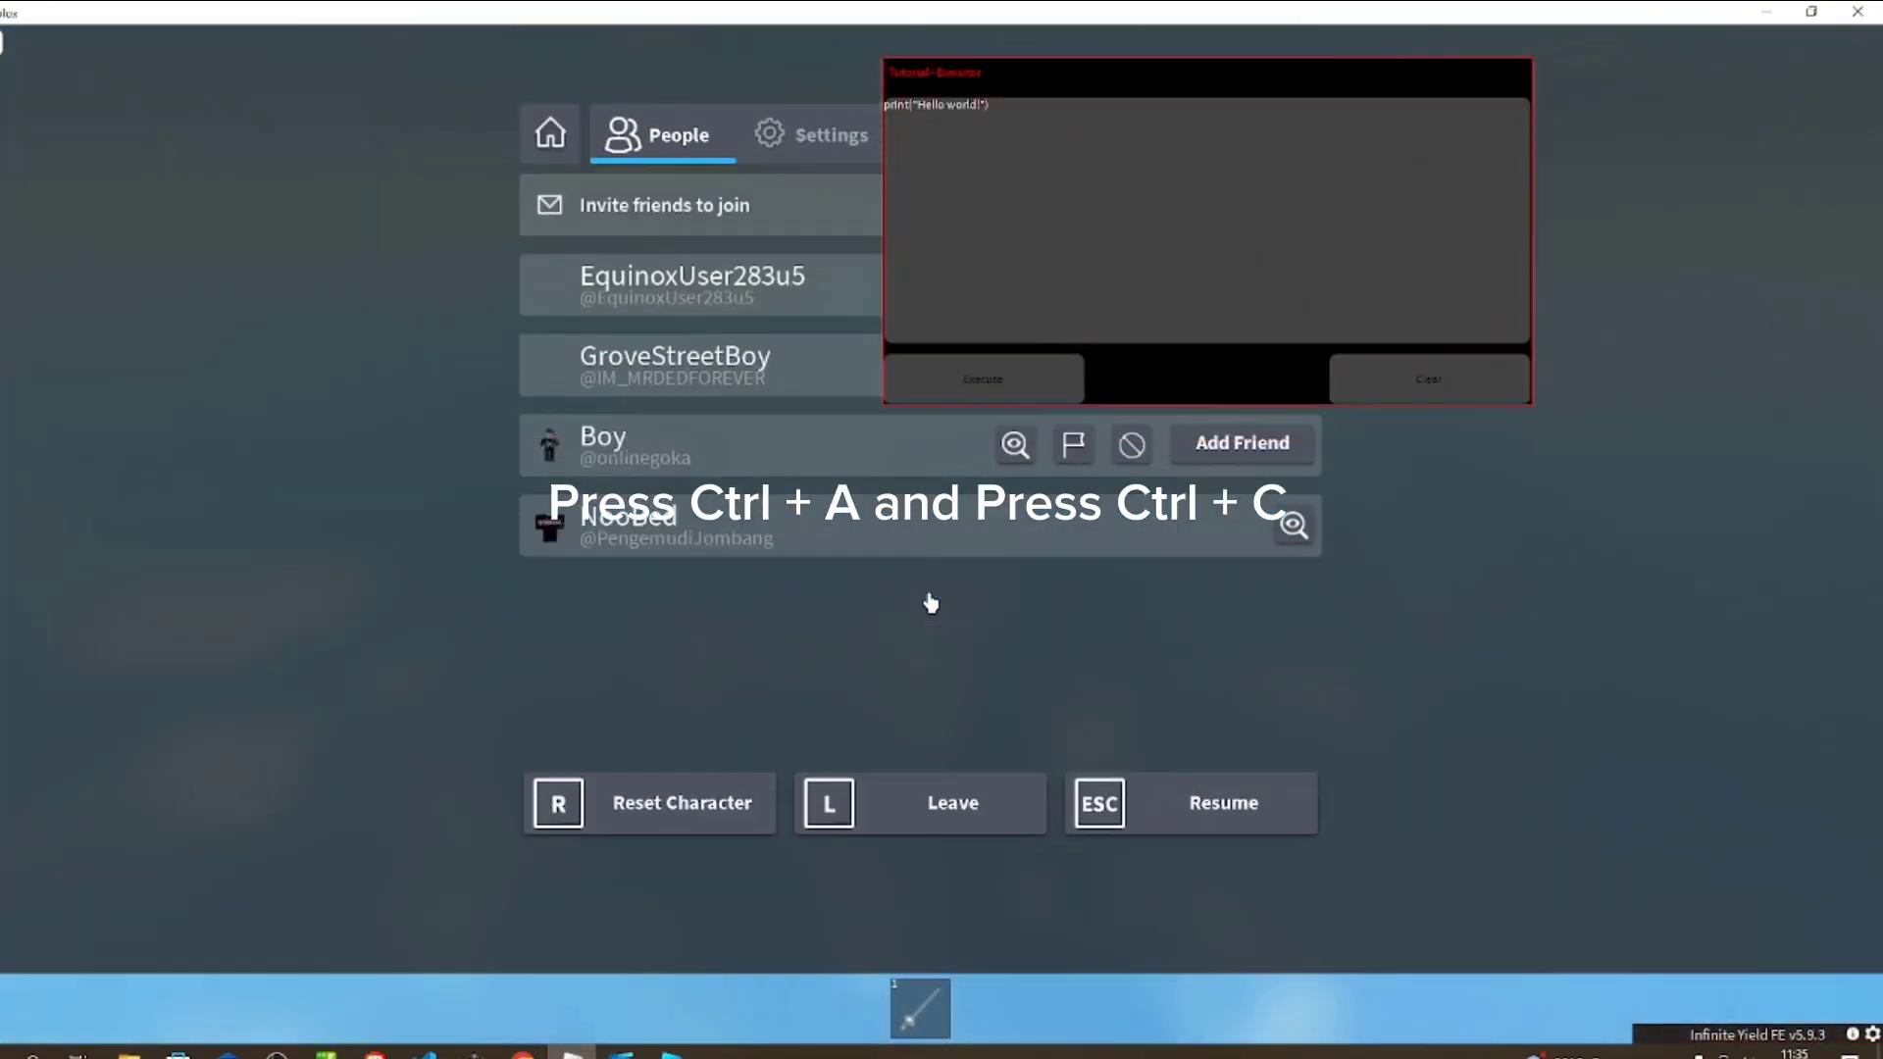
pyautogui.press('l')
pyautogui.press('Return')
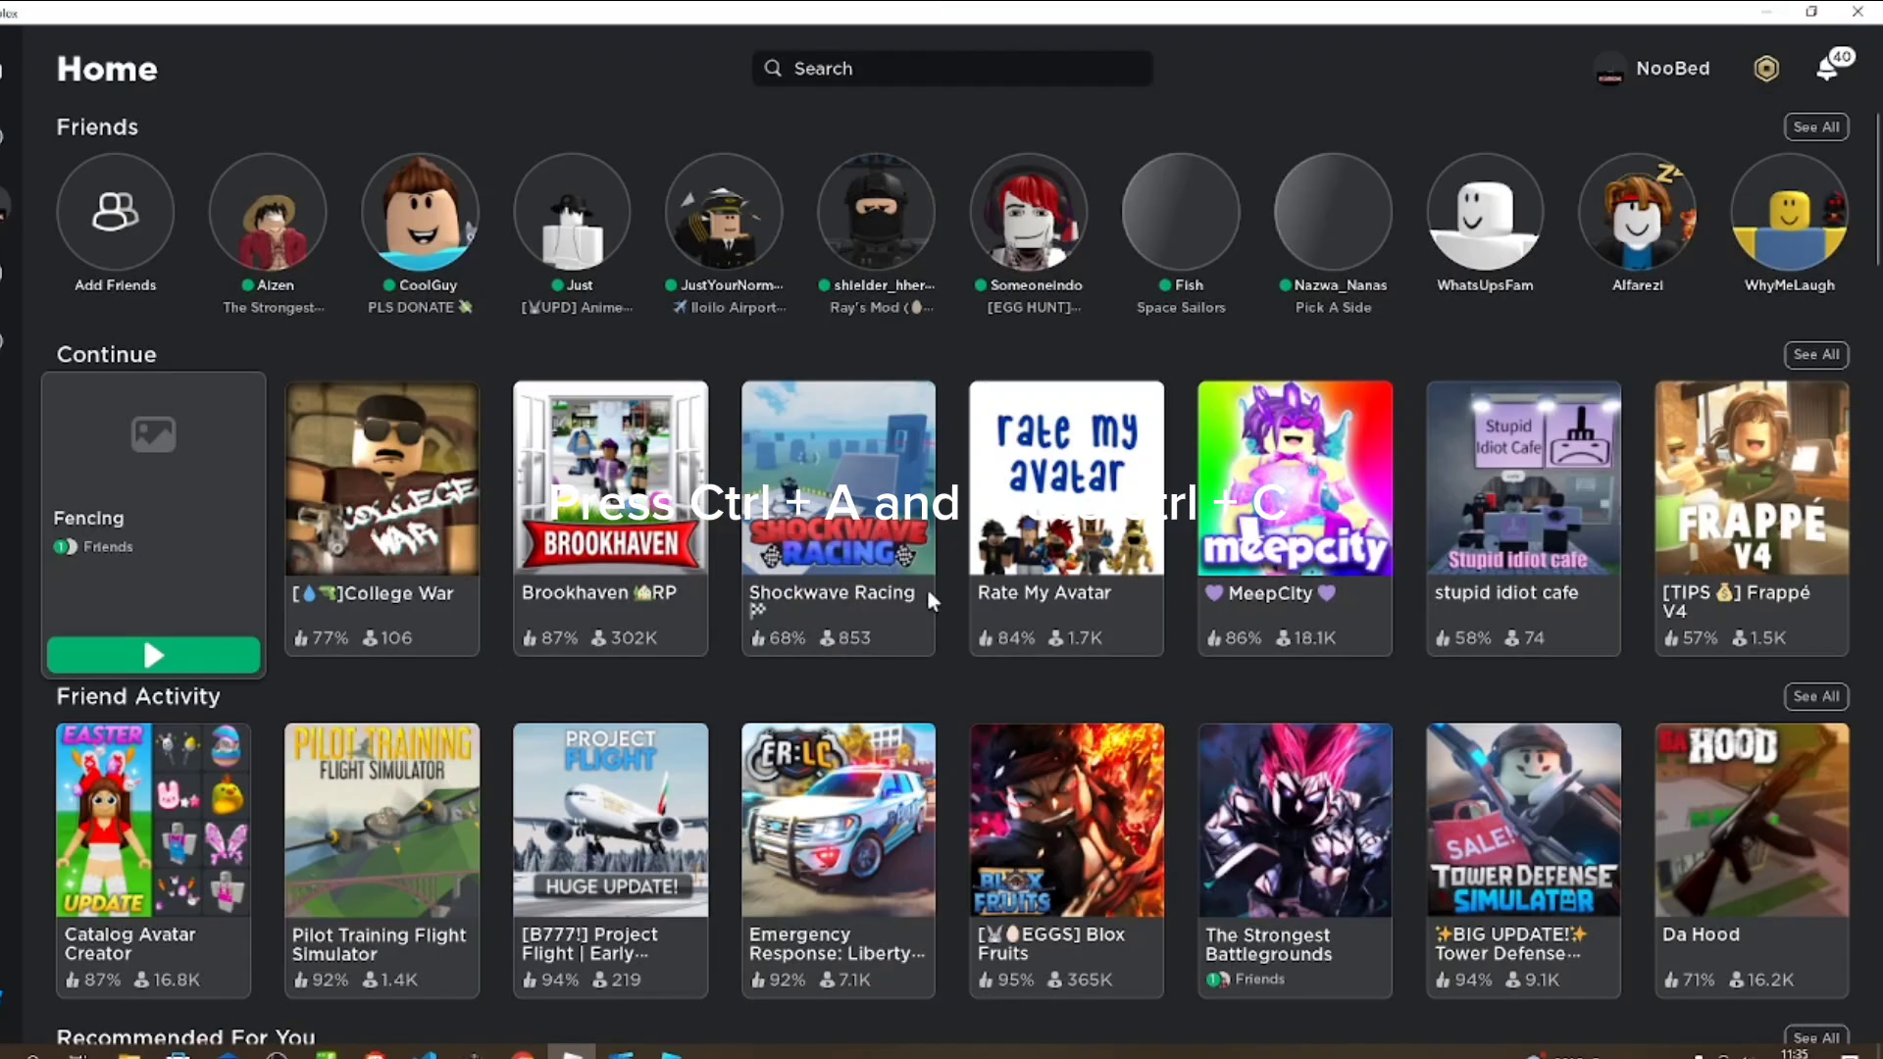
pyautogui.click(216, 659)
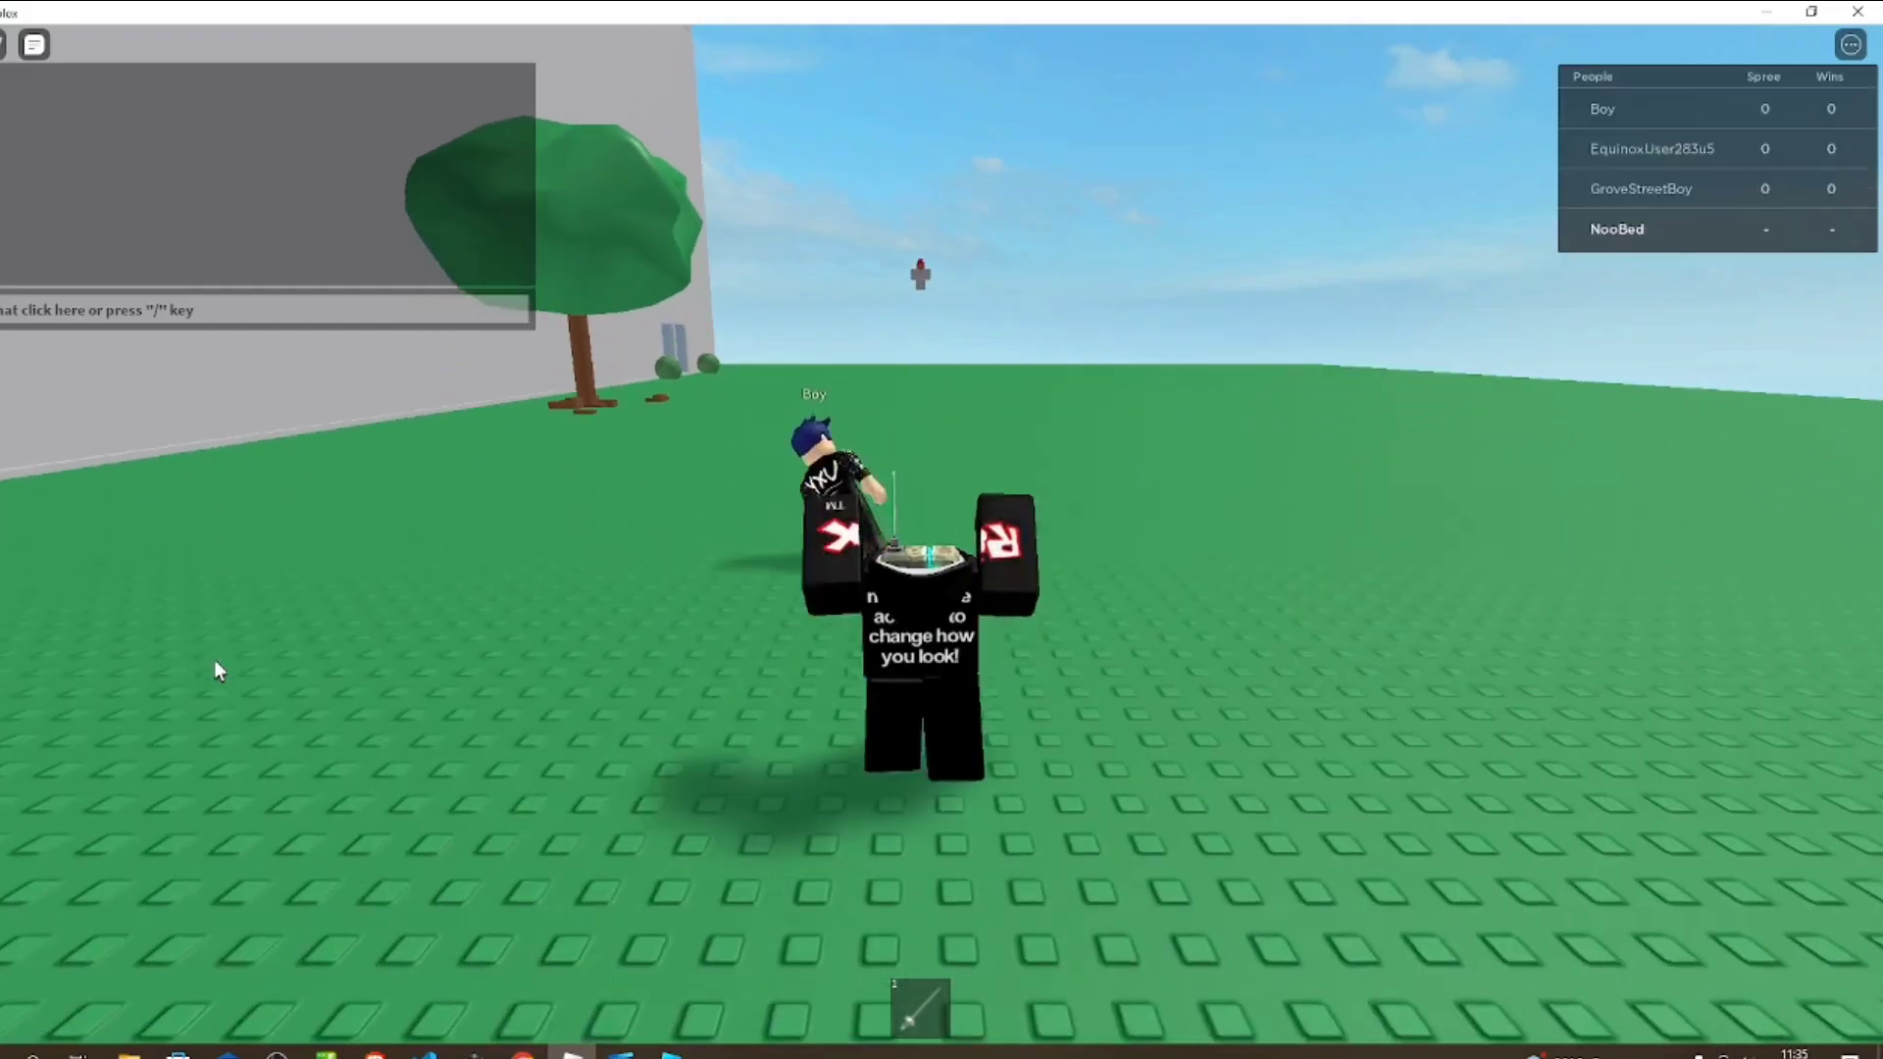
pyautogui.press('s')
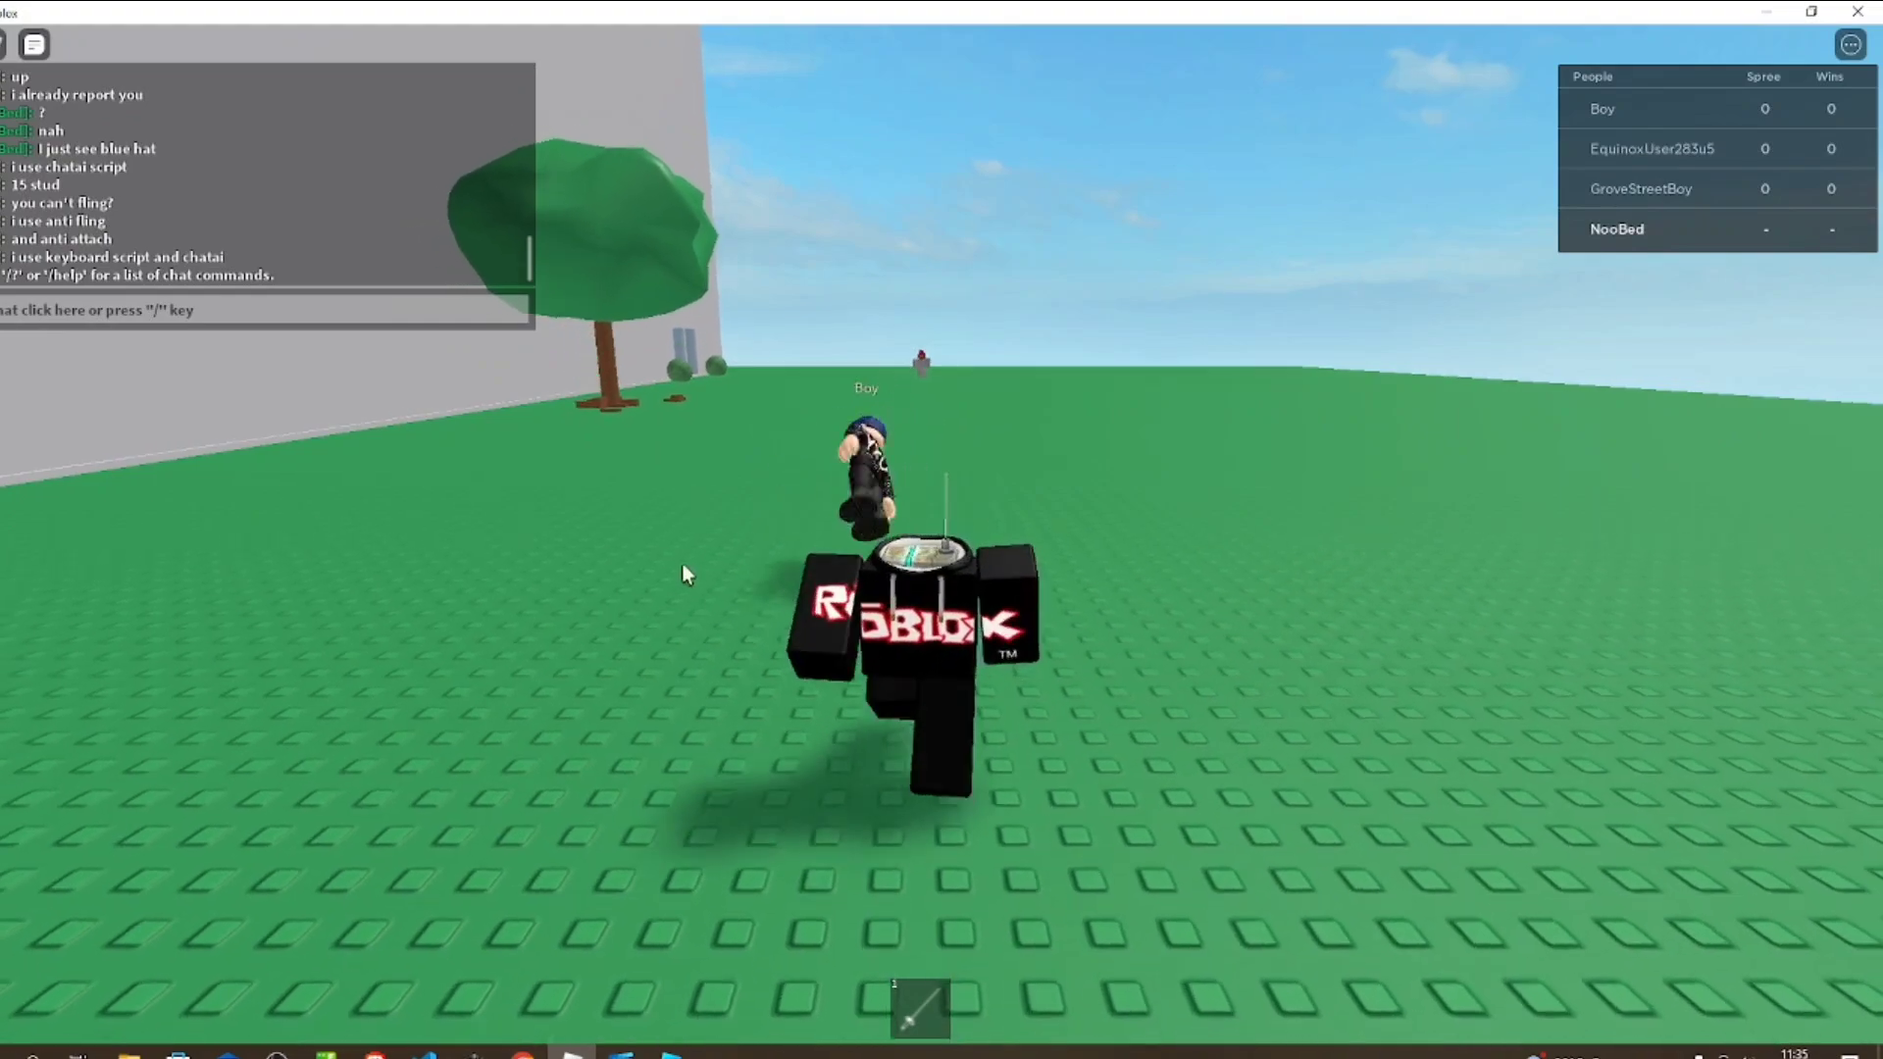
pyautogui.press('shift')
pyautogui.press('w')
pyautogui.press('shift')
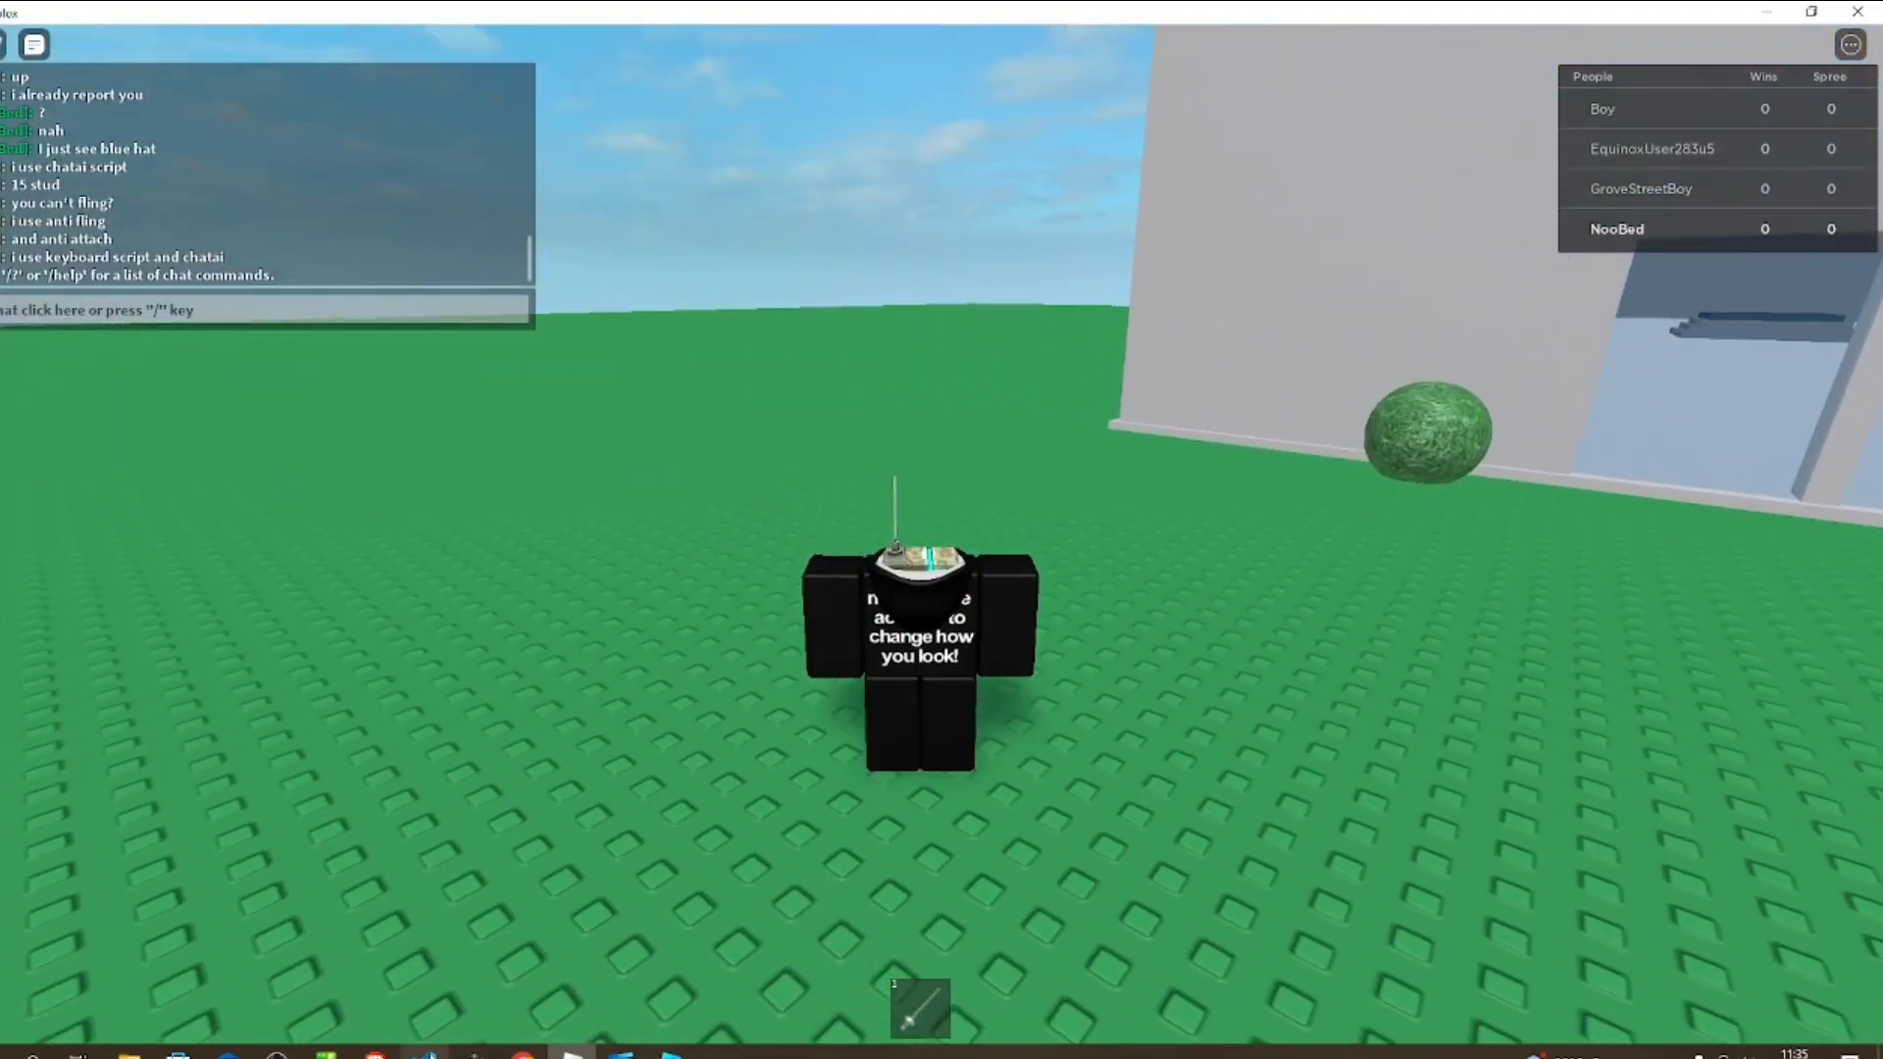
# - Switch to the script executor and replace its old script with the copied Tutorial GUI code
pyautogui.click(472, 1053)
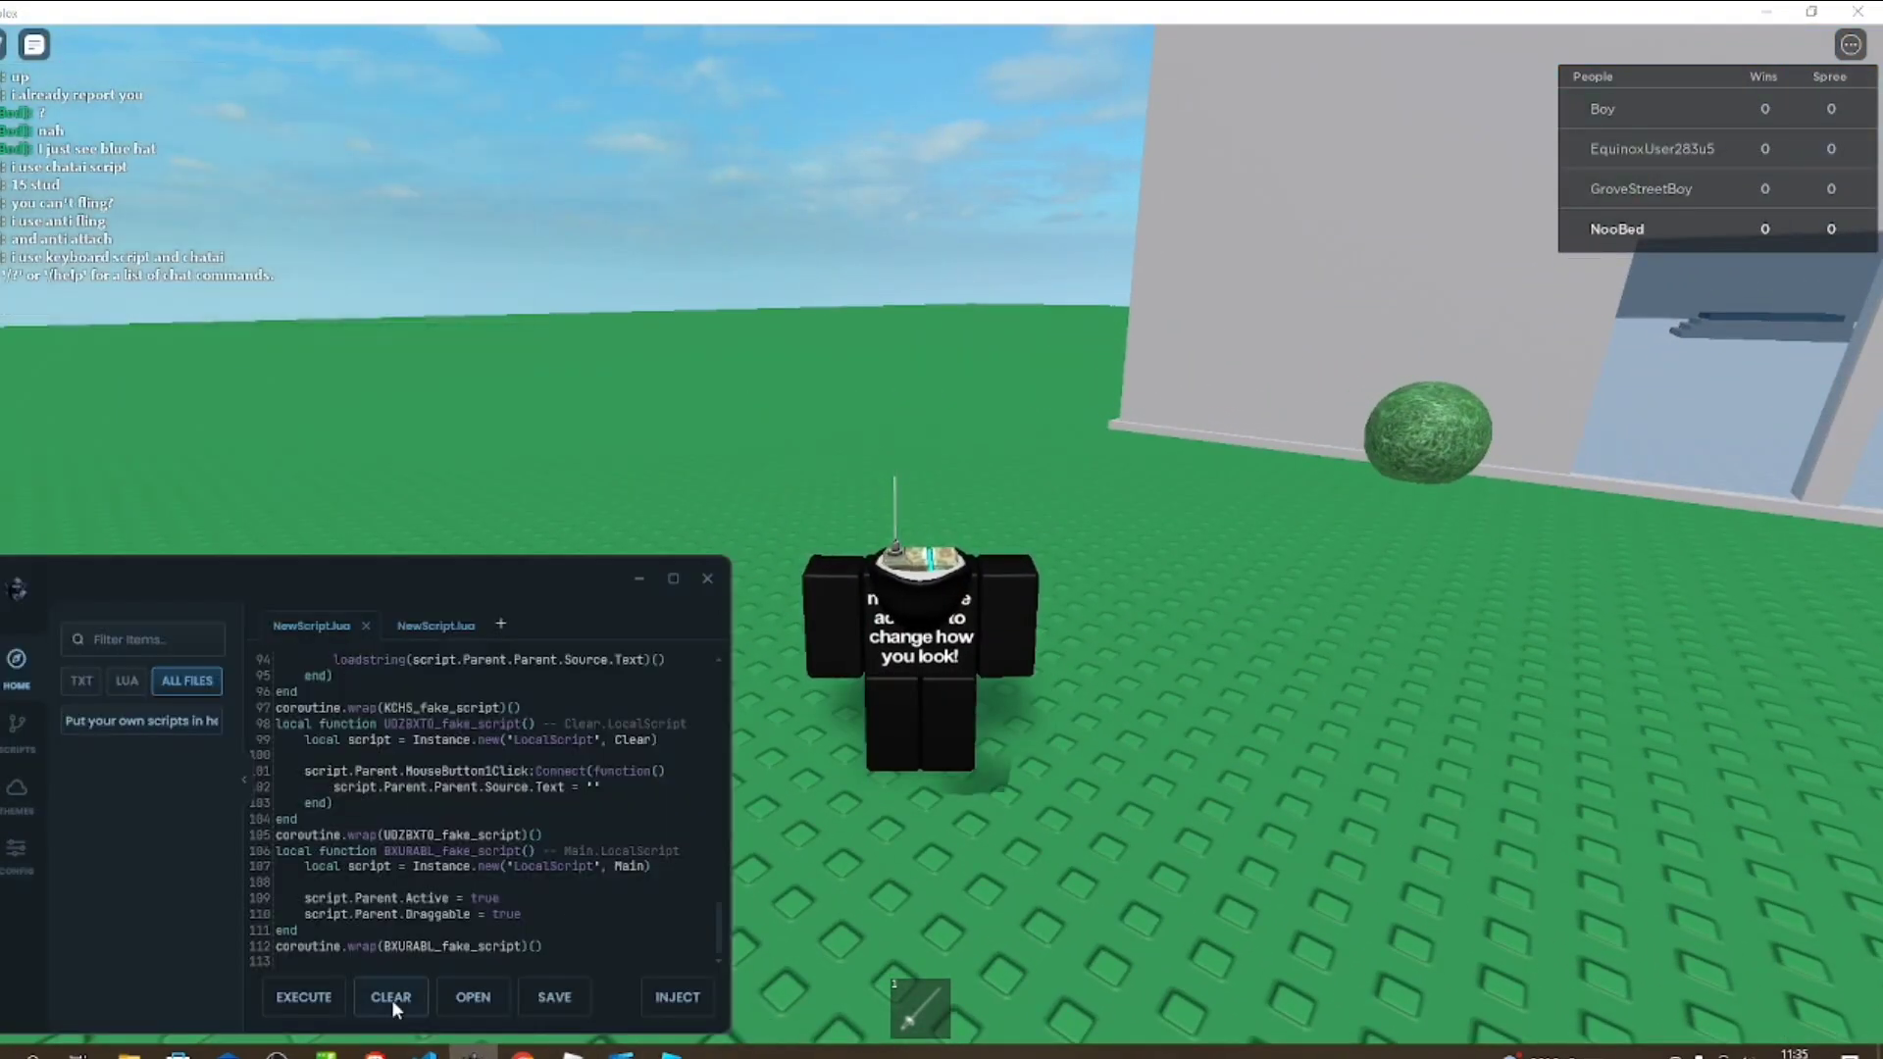
pyautogui.click(391, 997)
pyautogui.hotkey('ctrl', 'v')
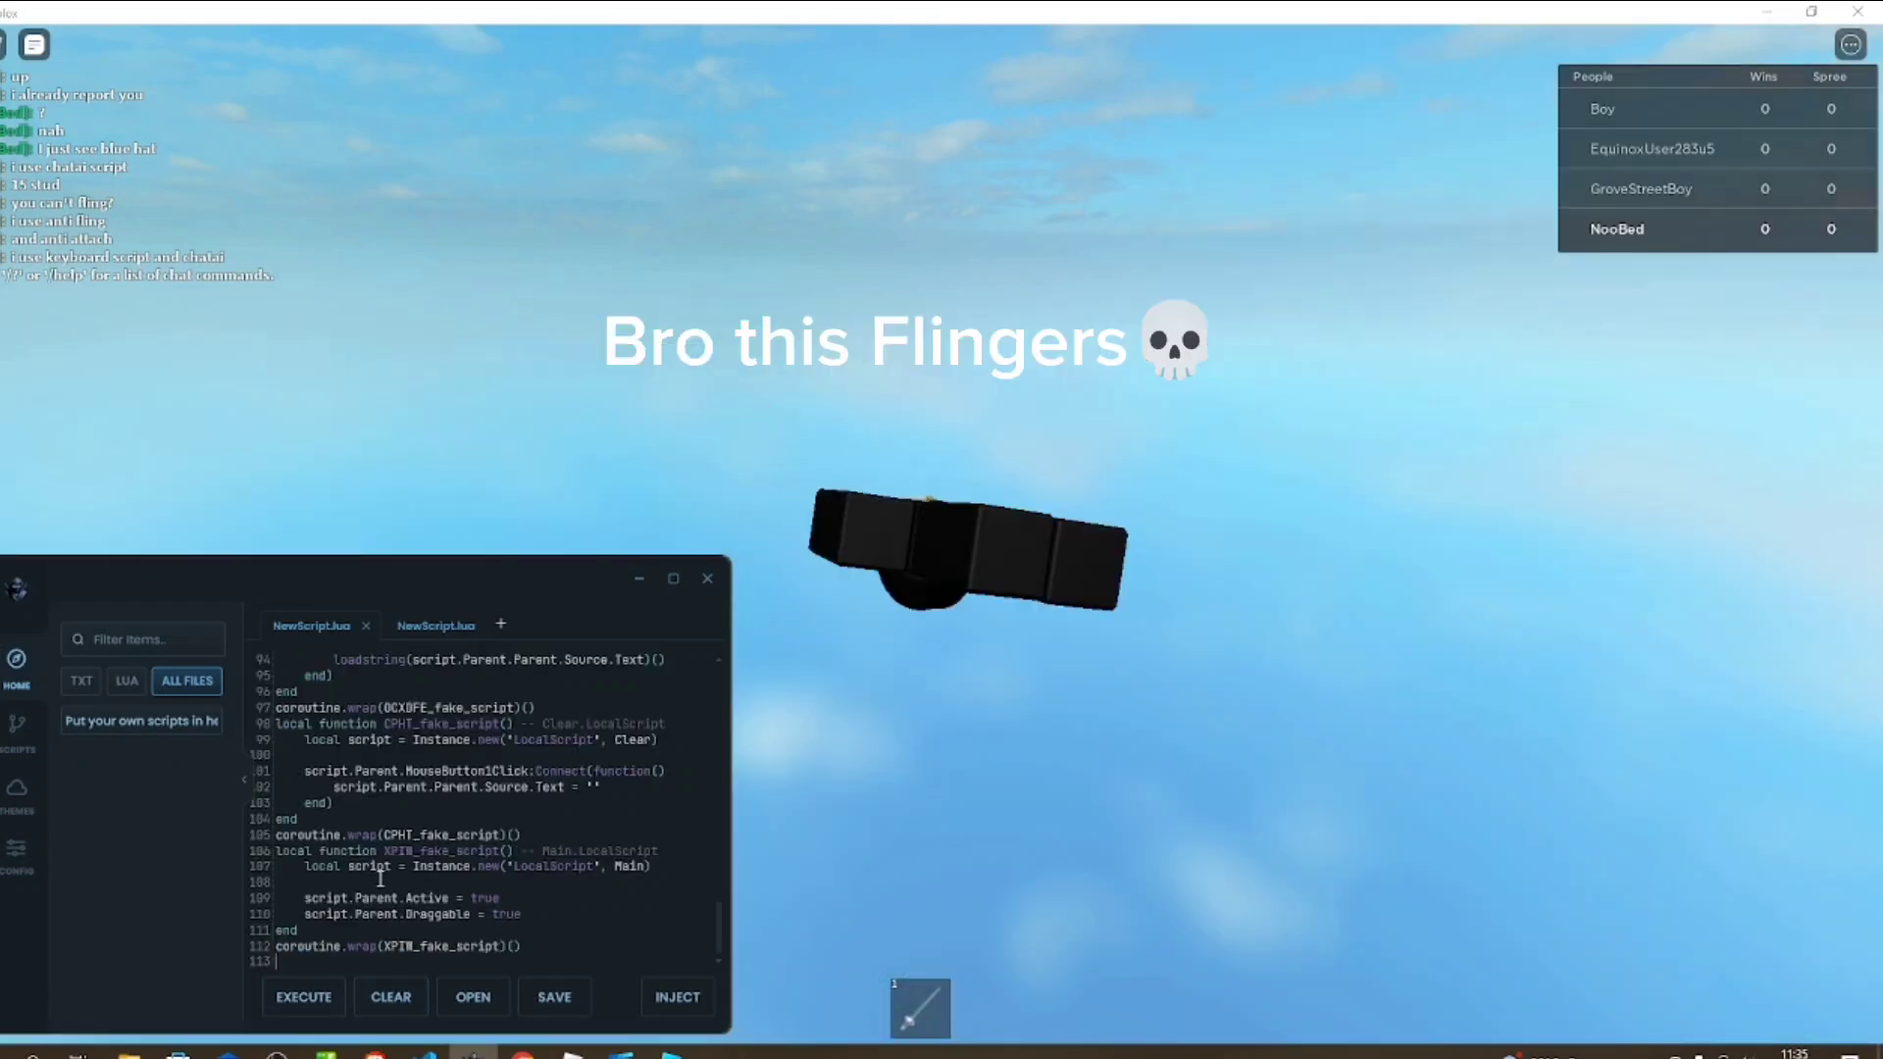
# - Execute the pasted Tutorial GUI script in the running Fencing game and minimize the script executor
pyautogui.click(2, 312)
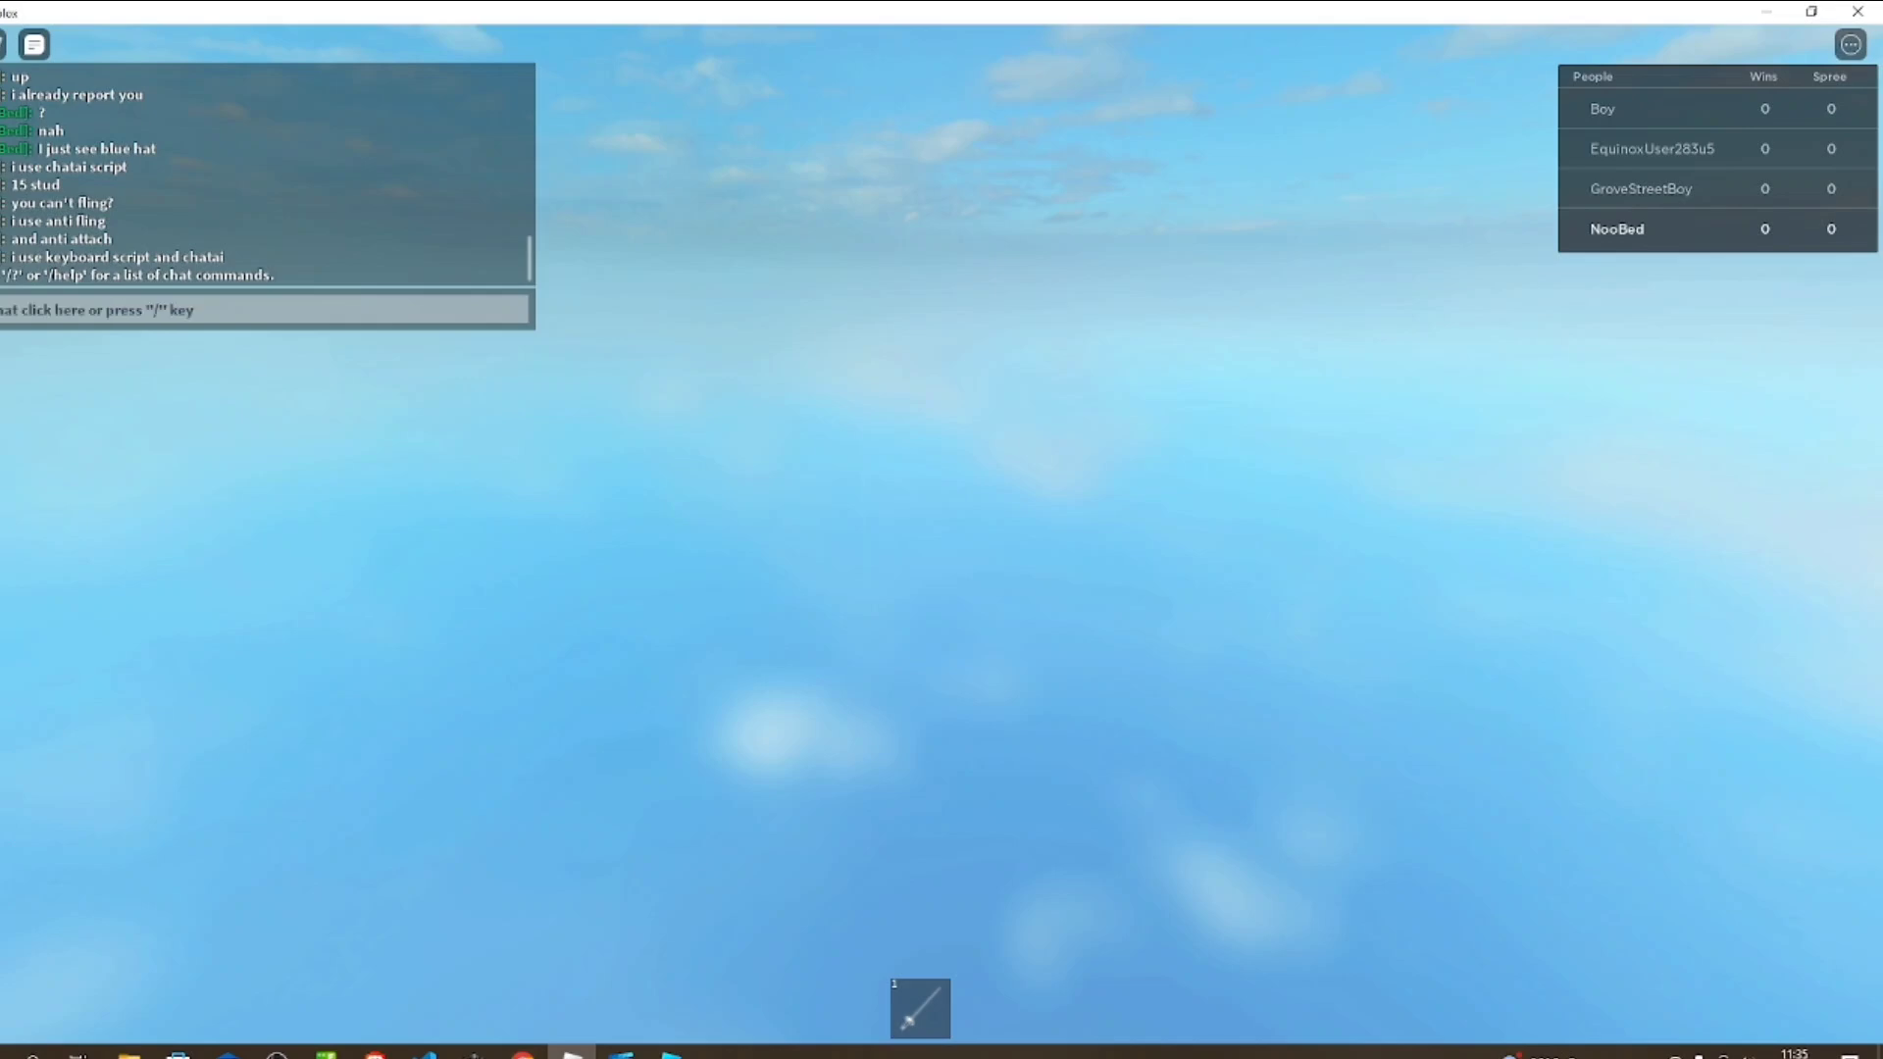
pyautogui.click(473, 1054)
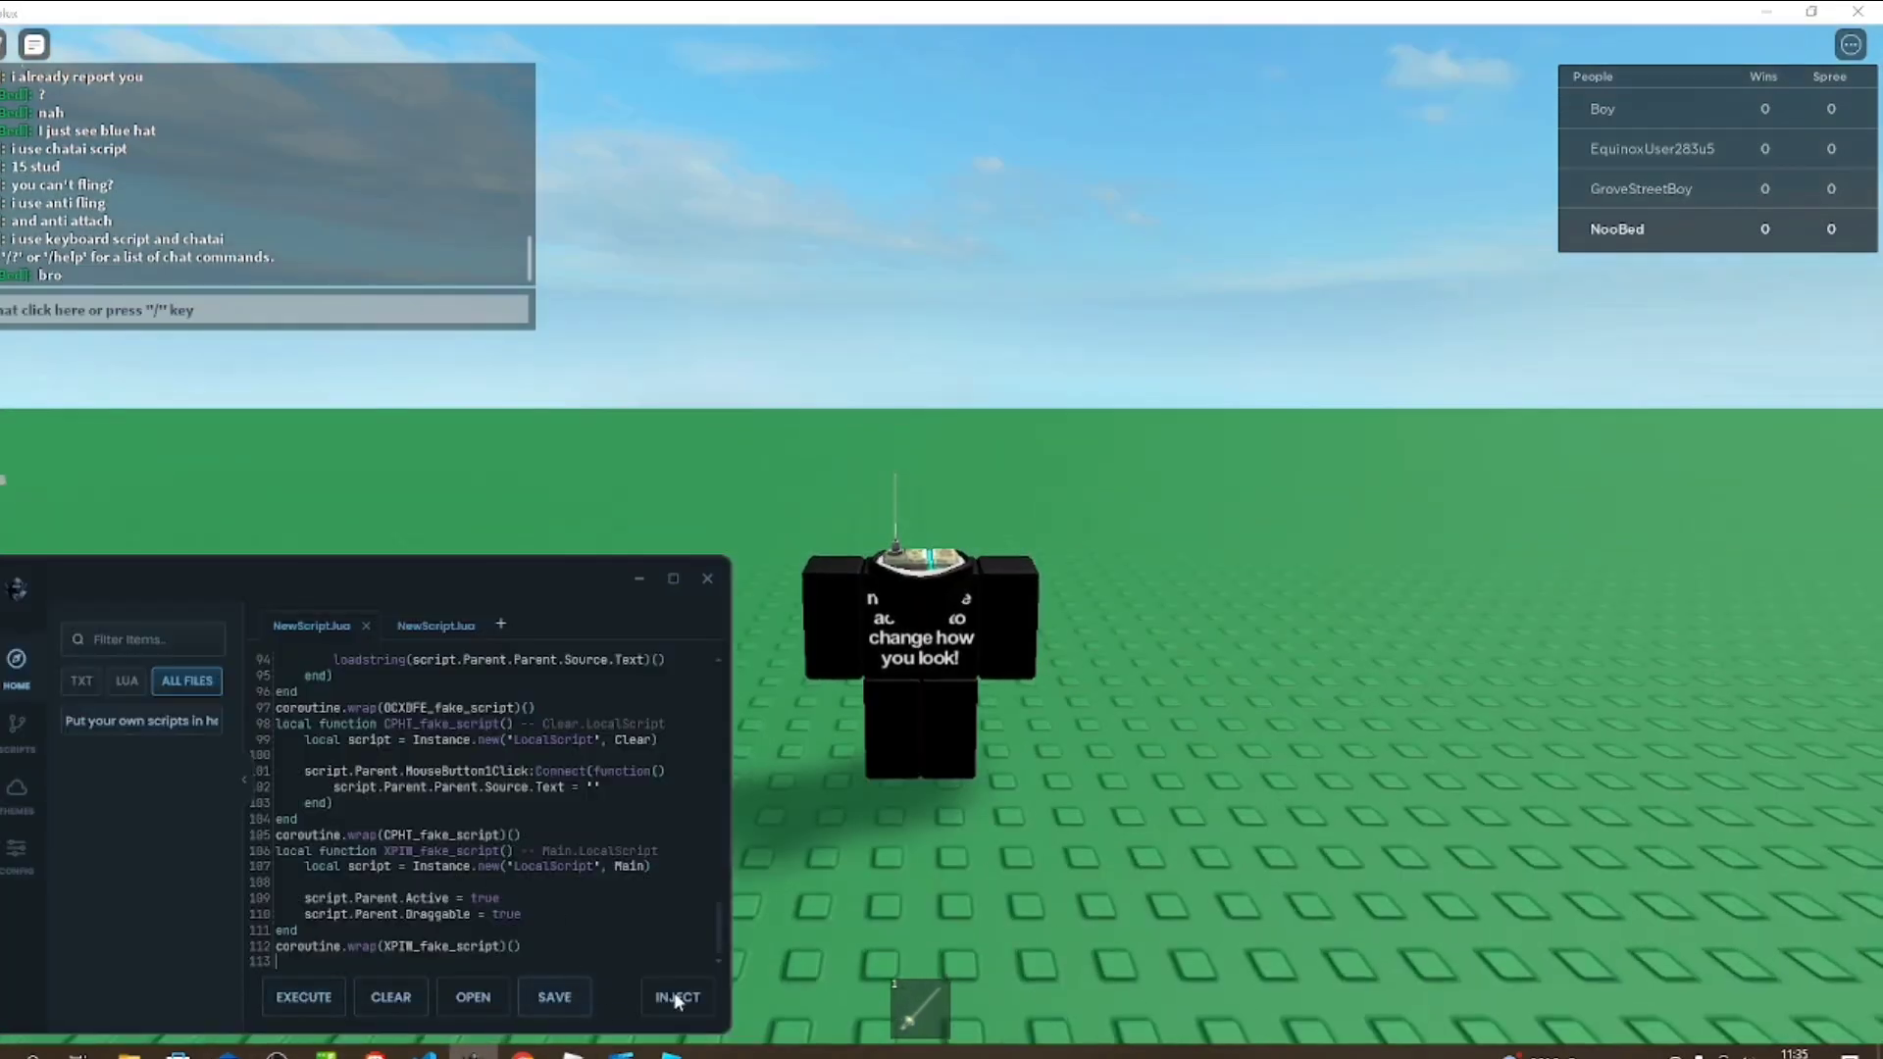
pyautogui.click(304, 996)
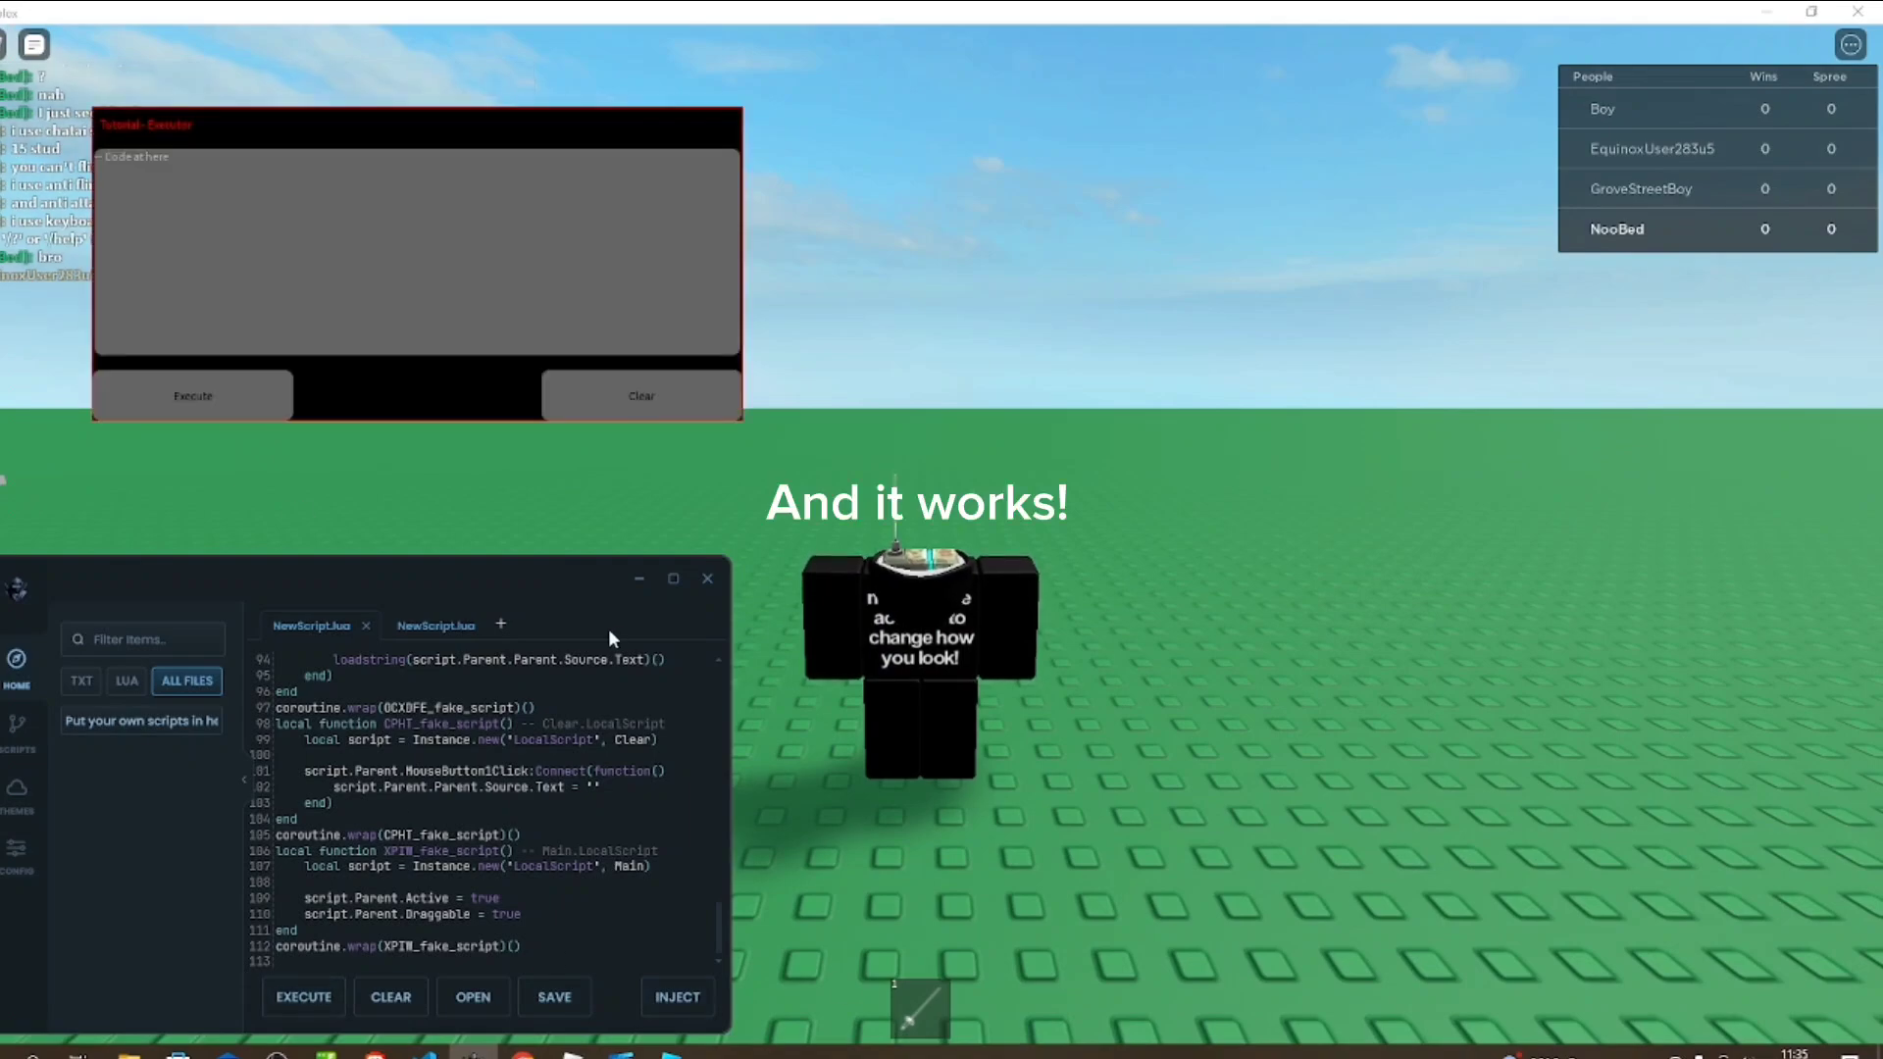
pyautogui.click(640, 581)
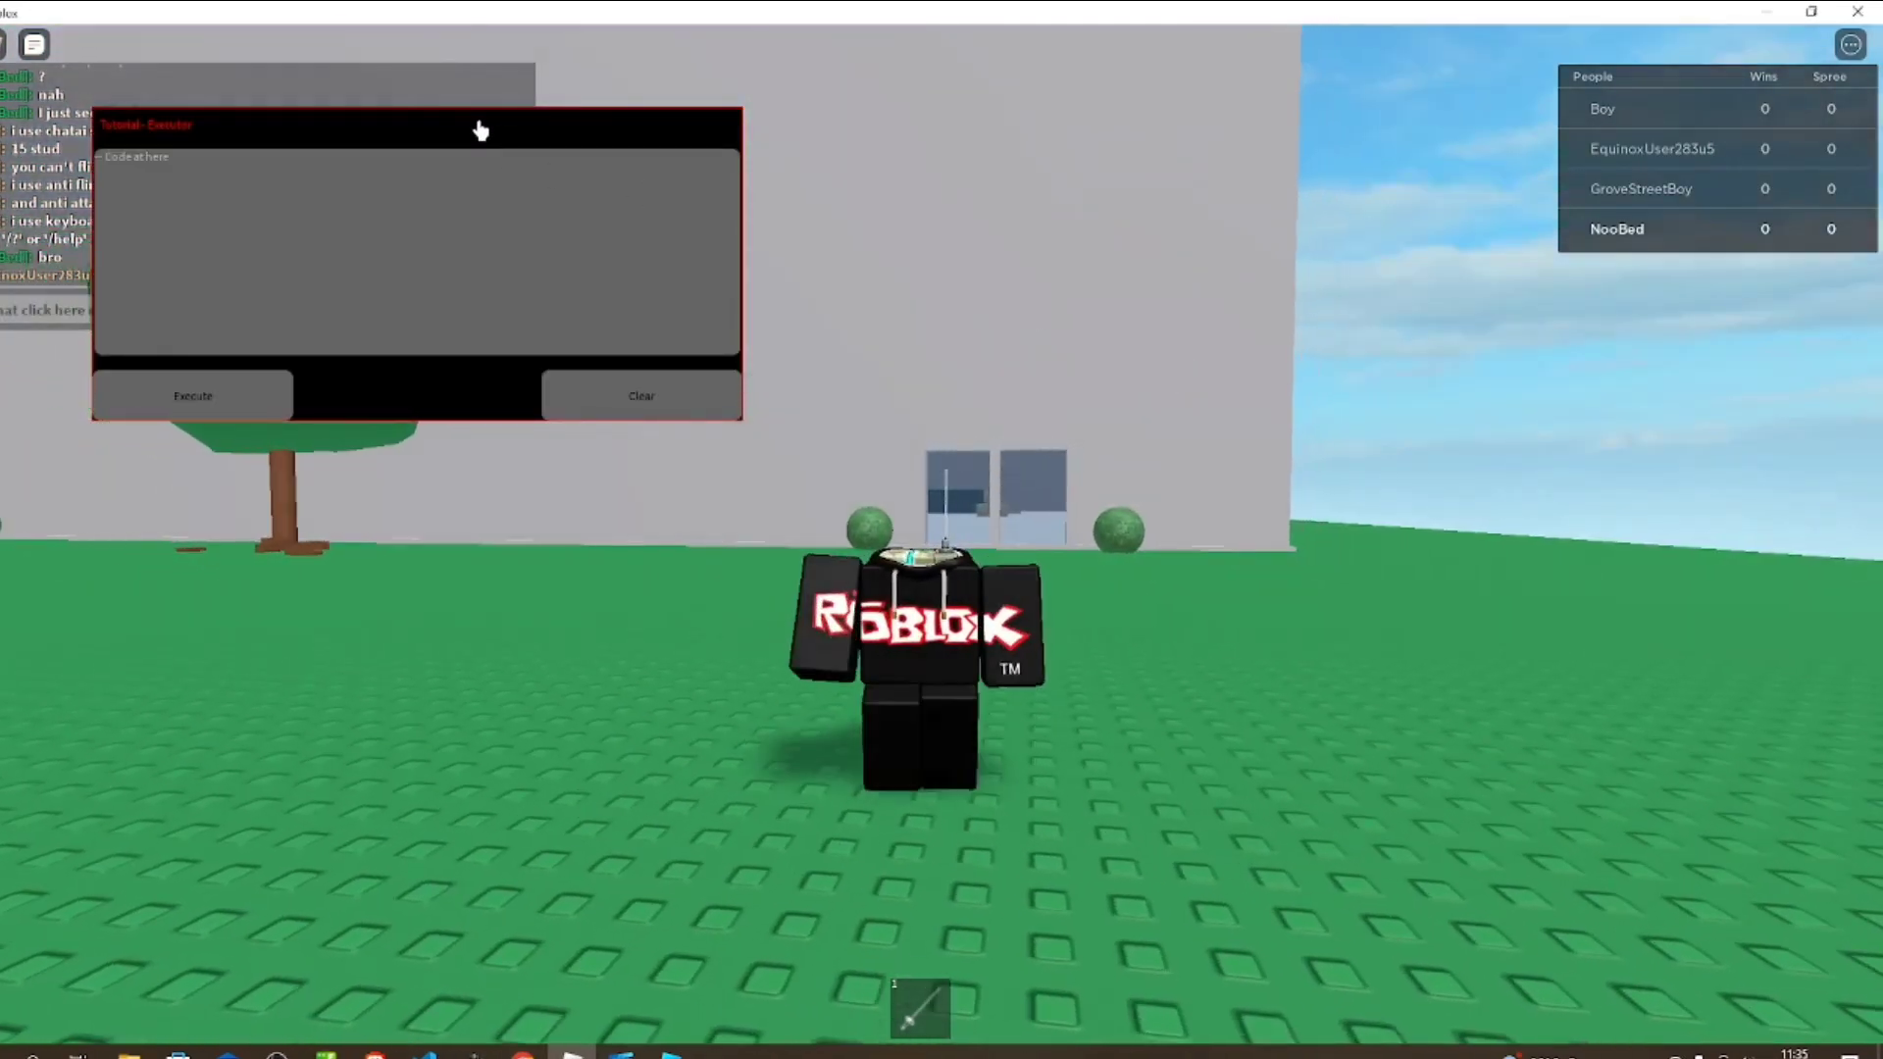
# - Move the in-game Tutorial - Executor window towards the character and enter print("GOOFY AHH") as its code
pyautogui.moveTo(529, 135); pyautogui.dragTo(658, 493)
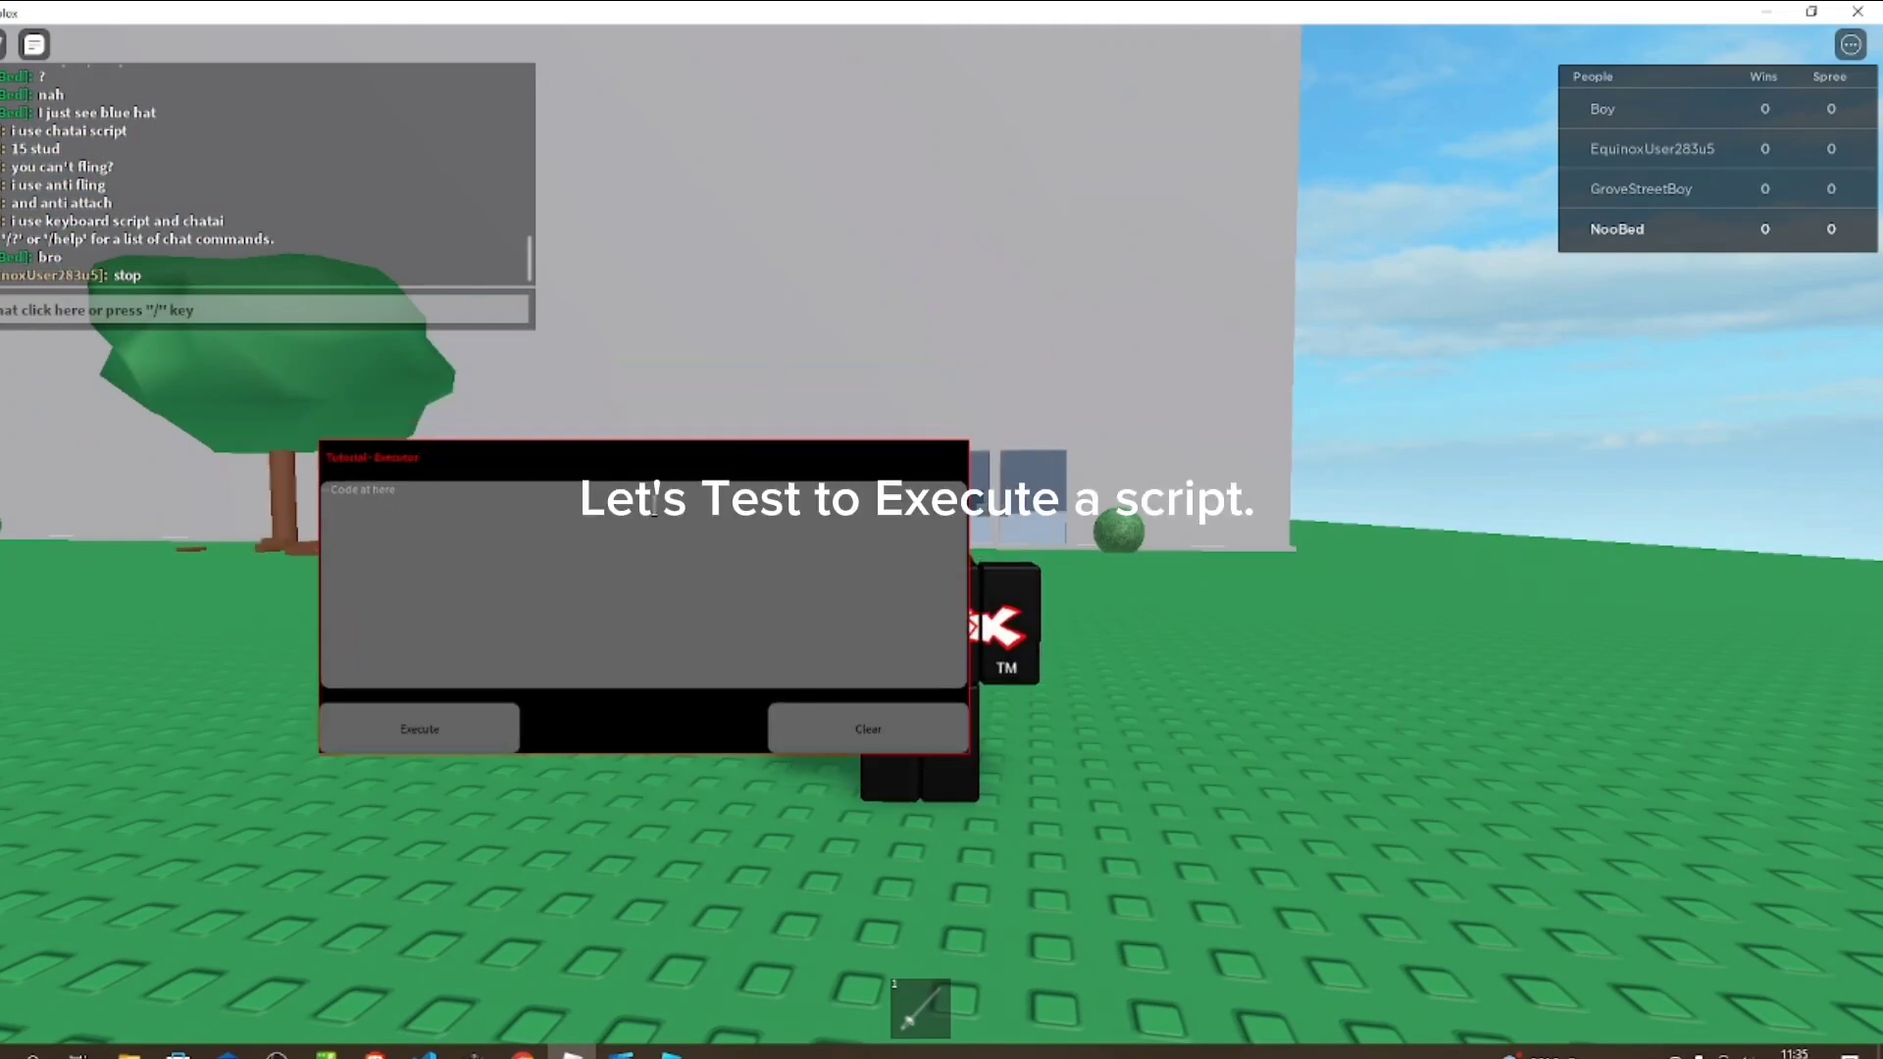
pyautogui.click(653, 507)
pyautogui.write('pr')
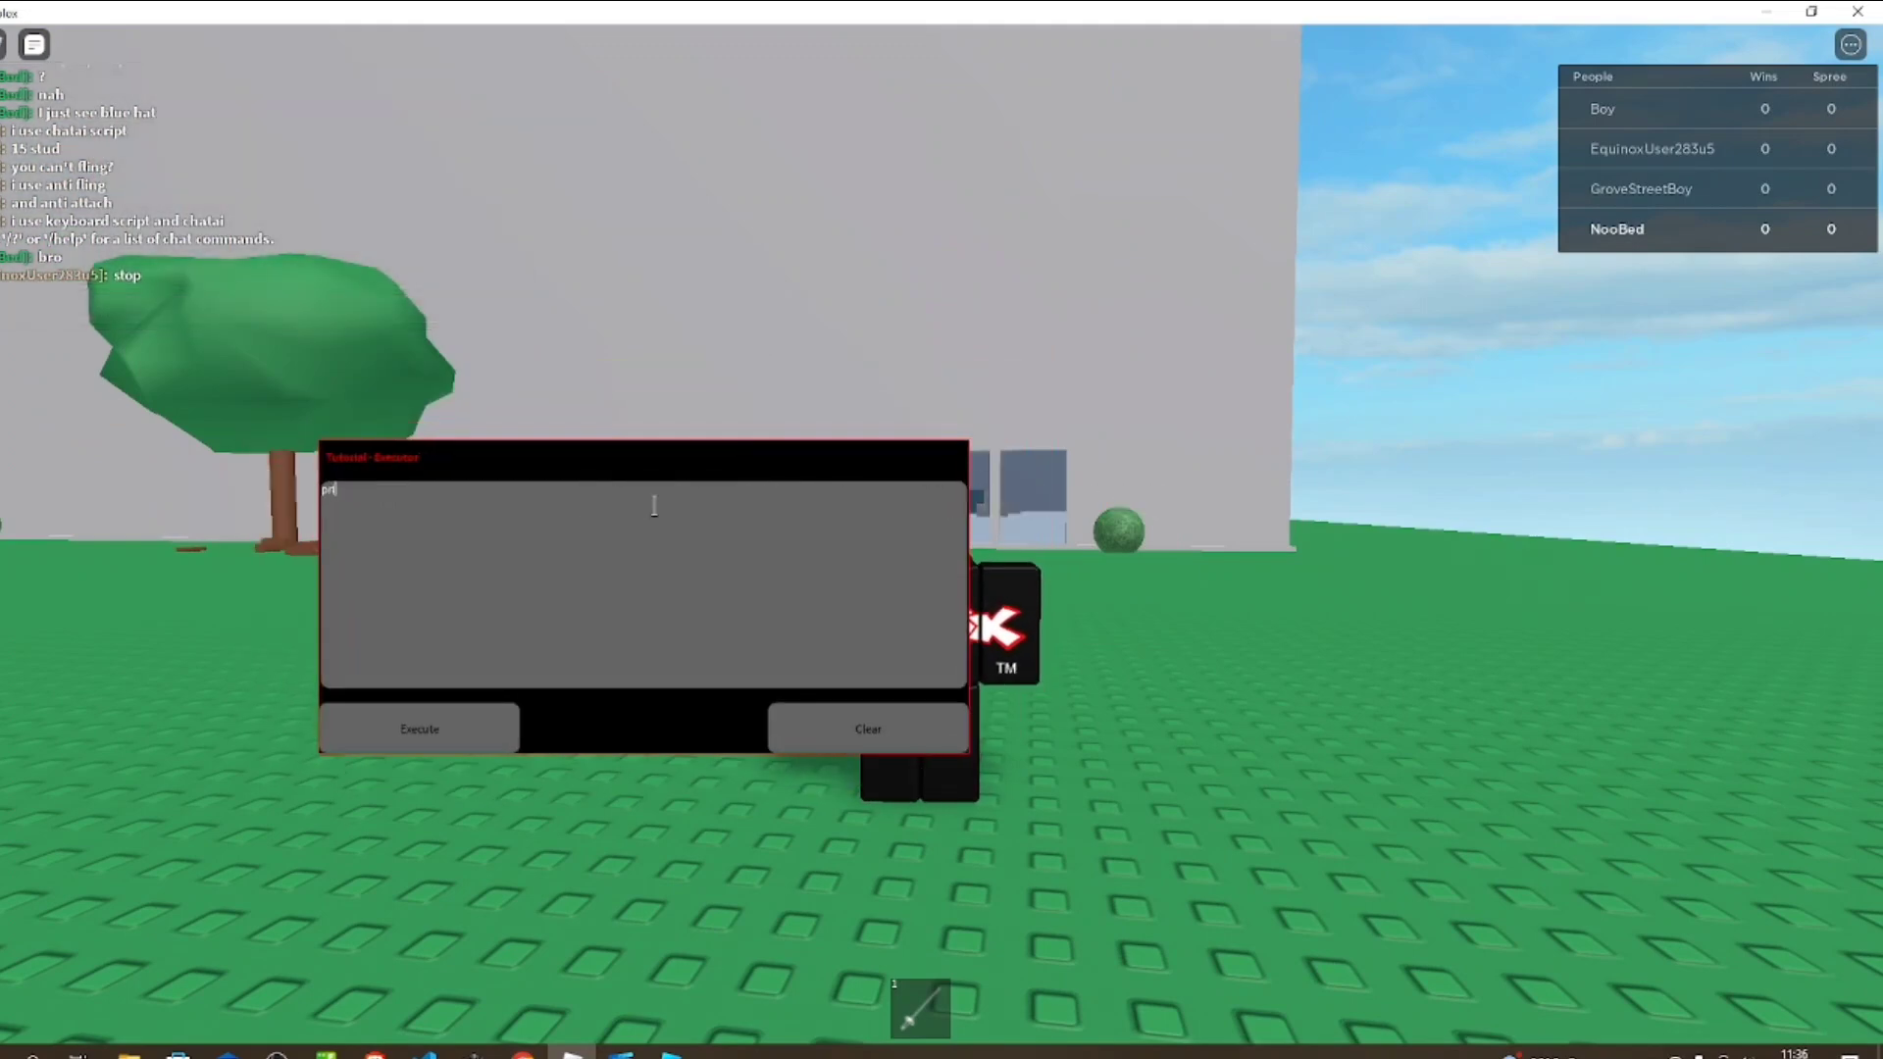
pyautogui.write('int("GOOFY AHH')
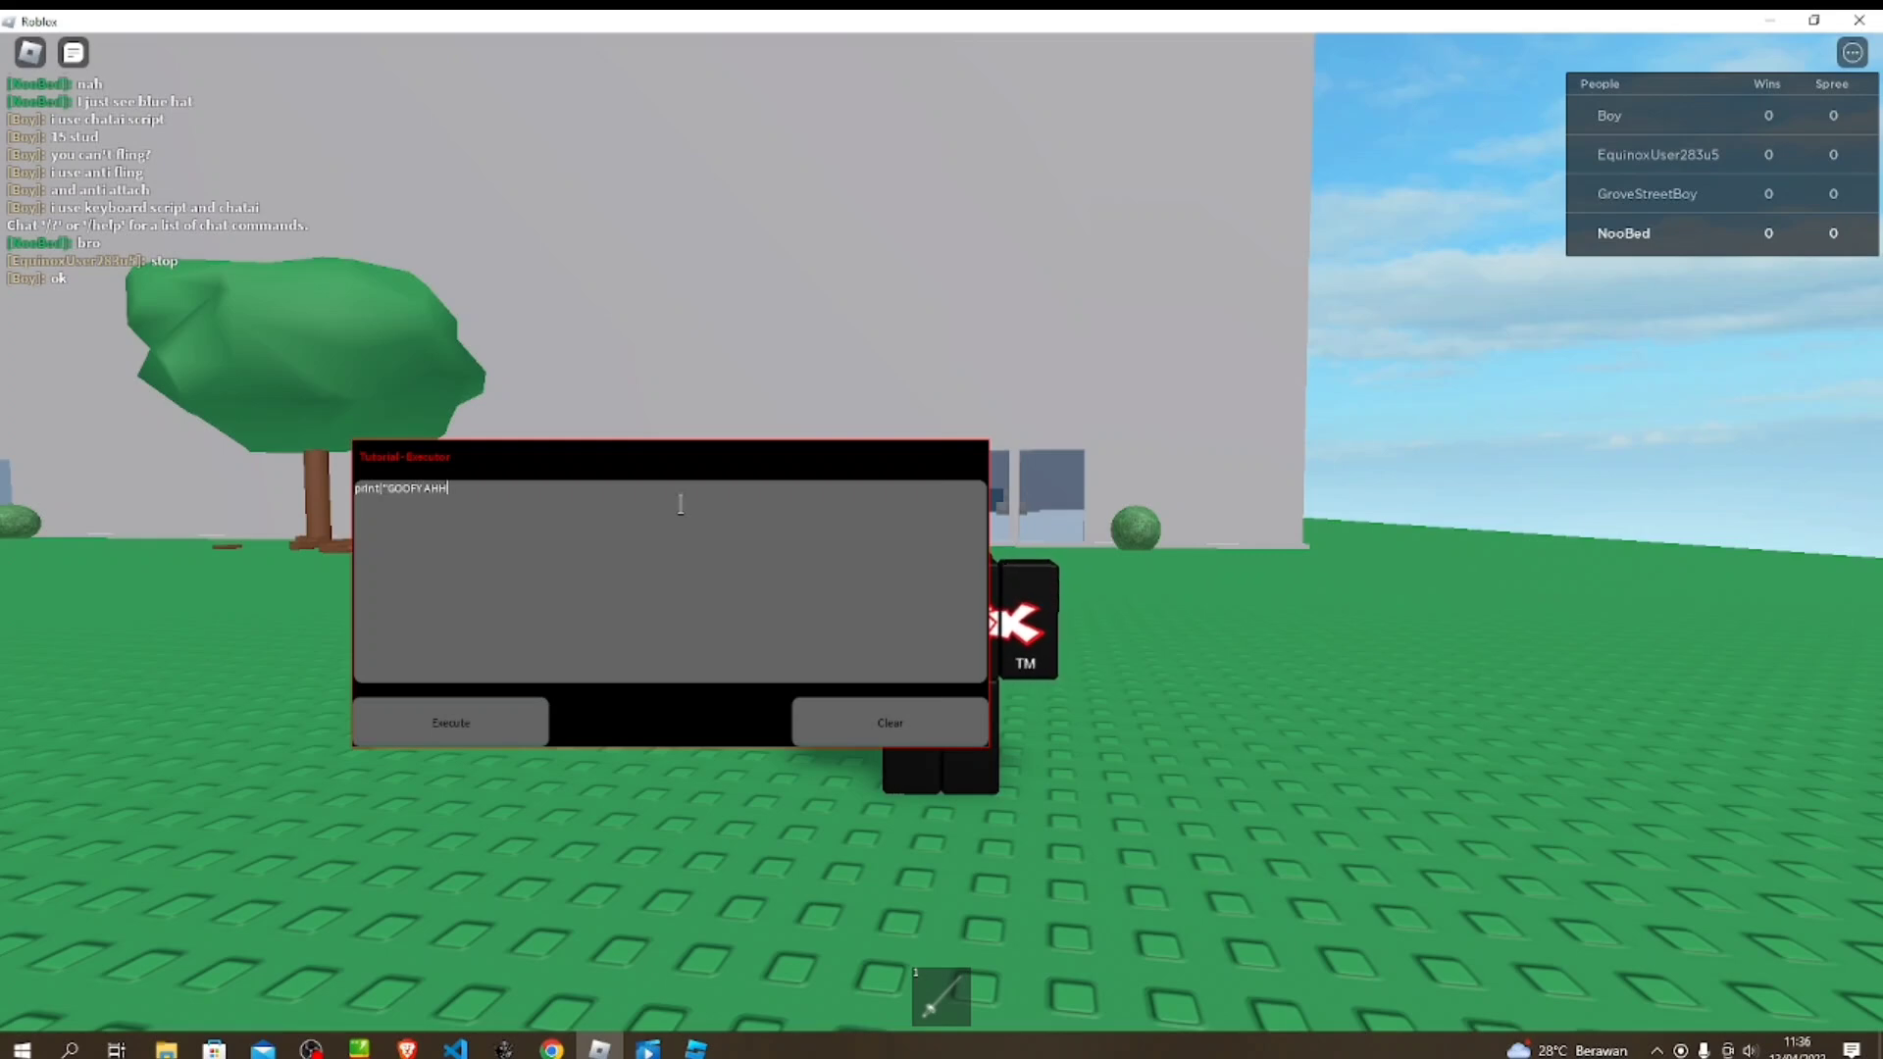
pyautogui.write(')')
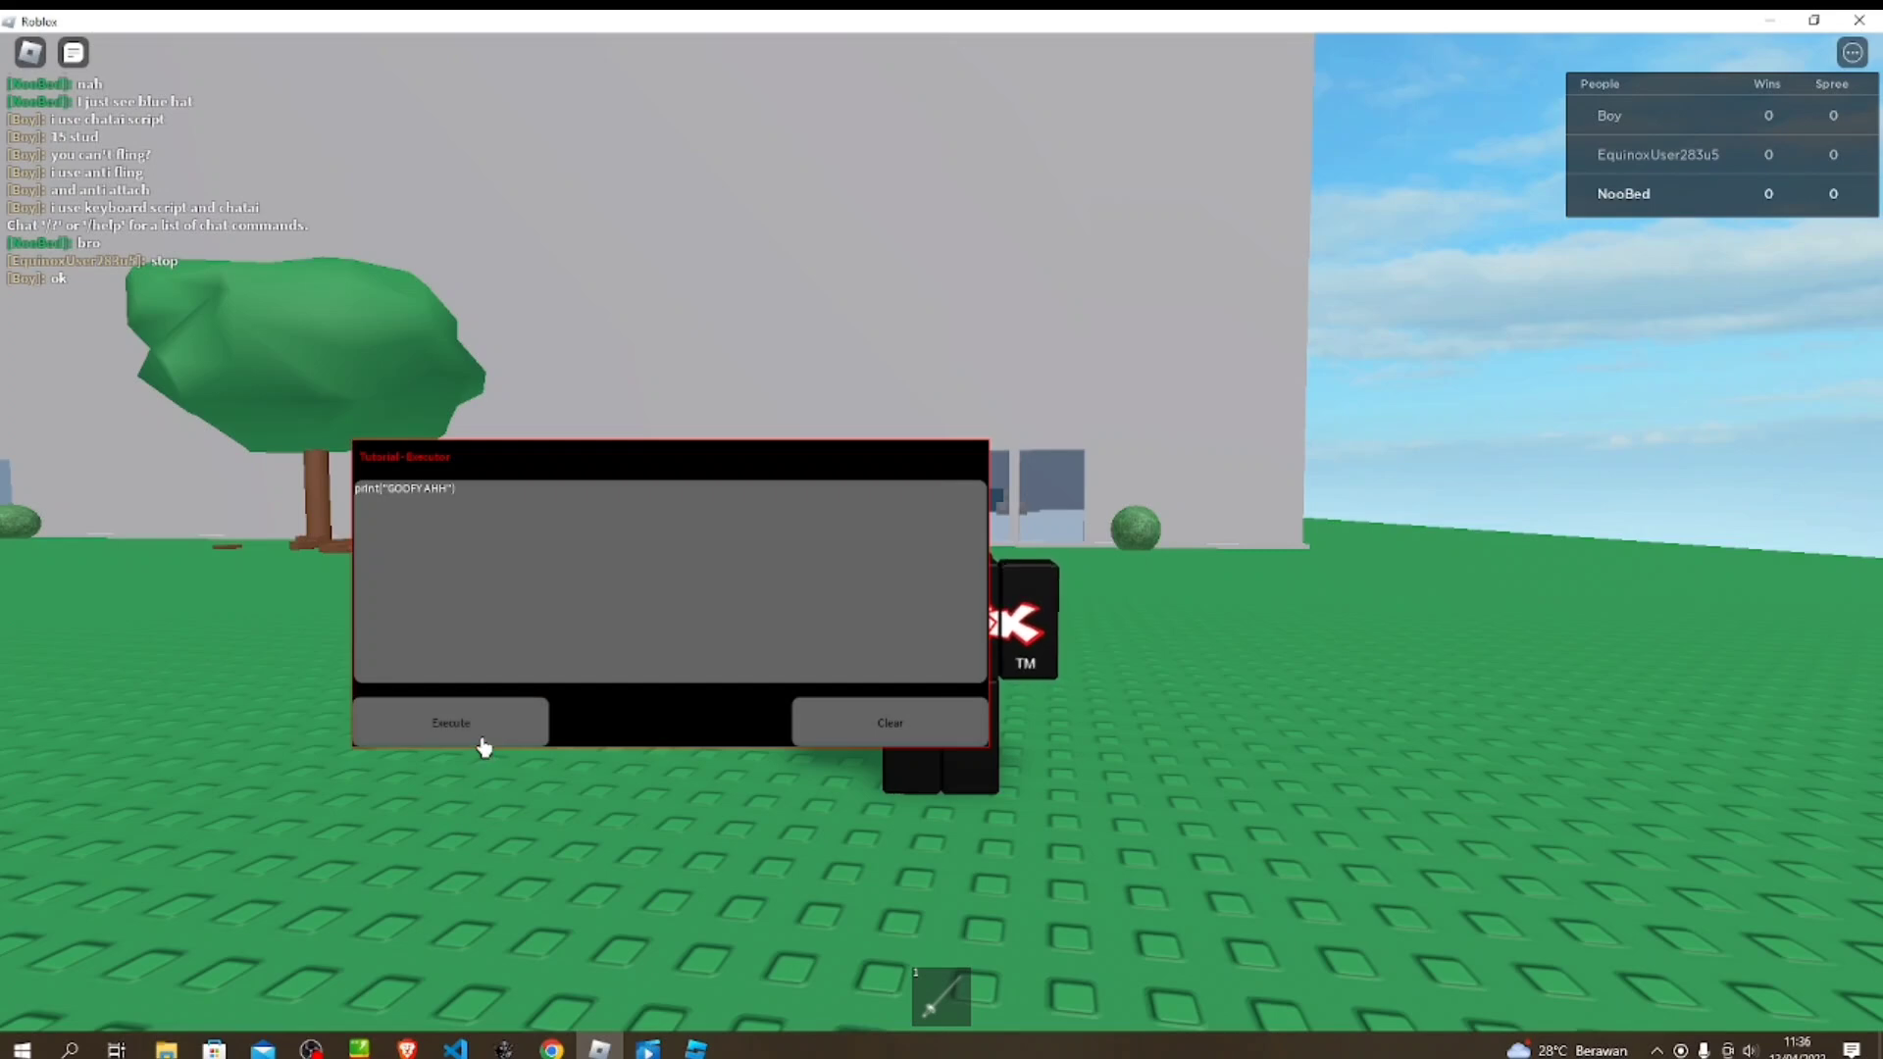
# - Try to open the developer console with the /console chat command to check the script's output
pyautogui.press('/')
pyautogui.write('console')
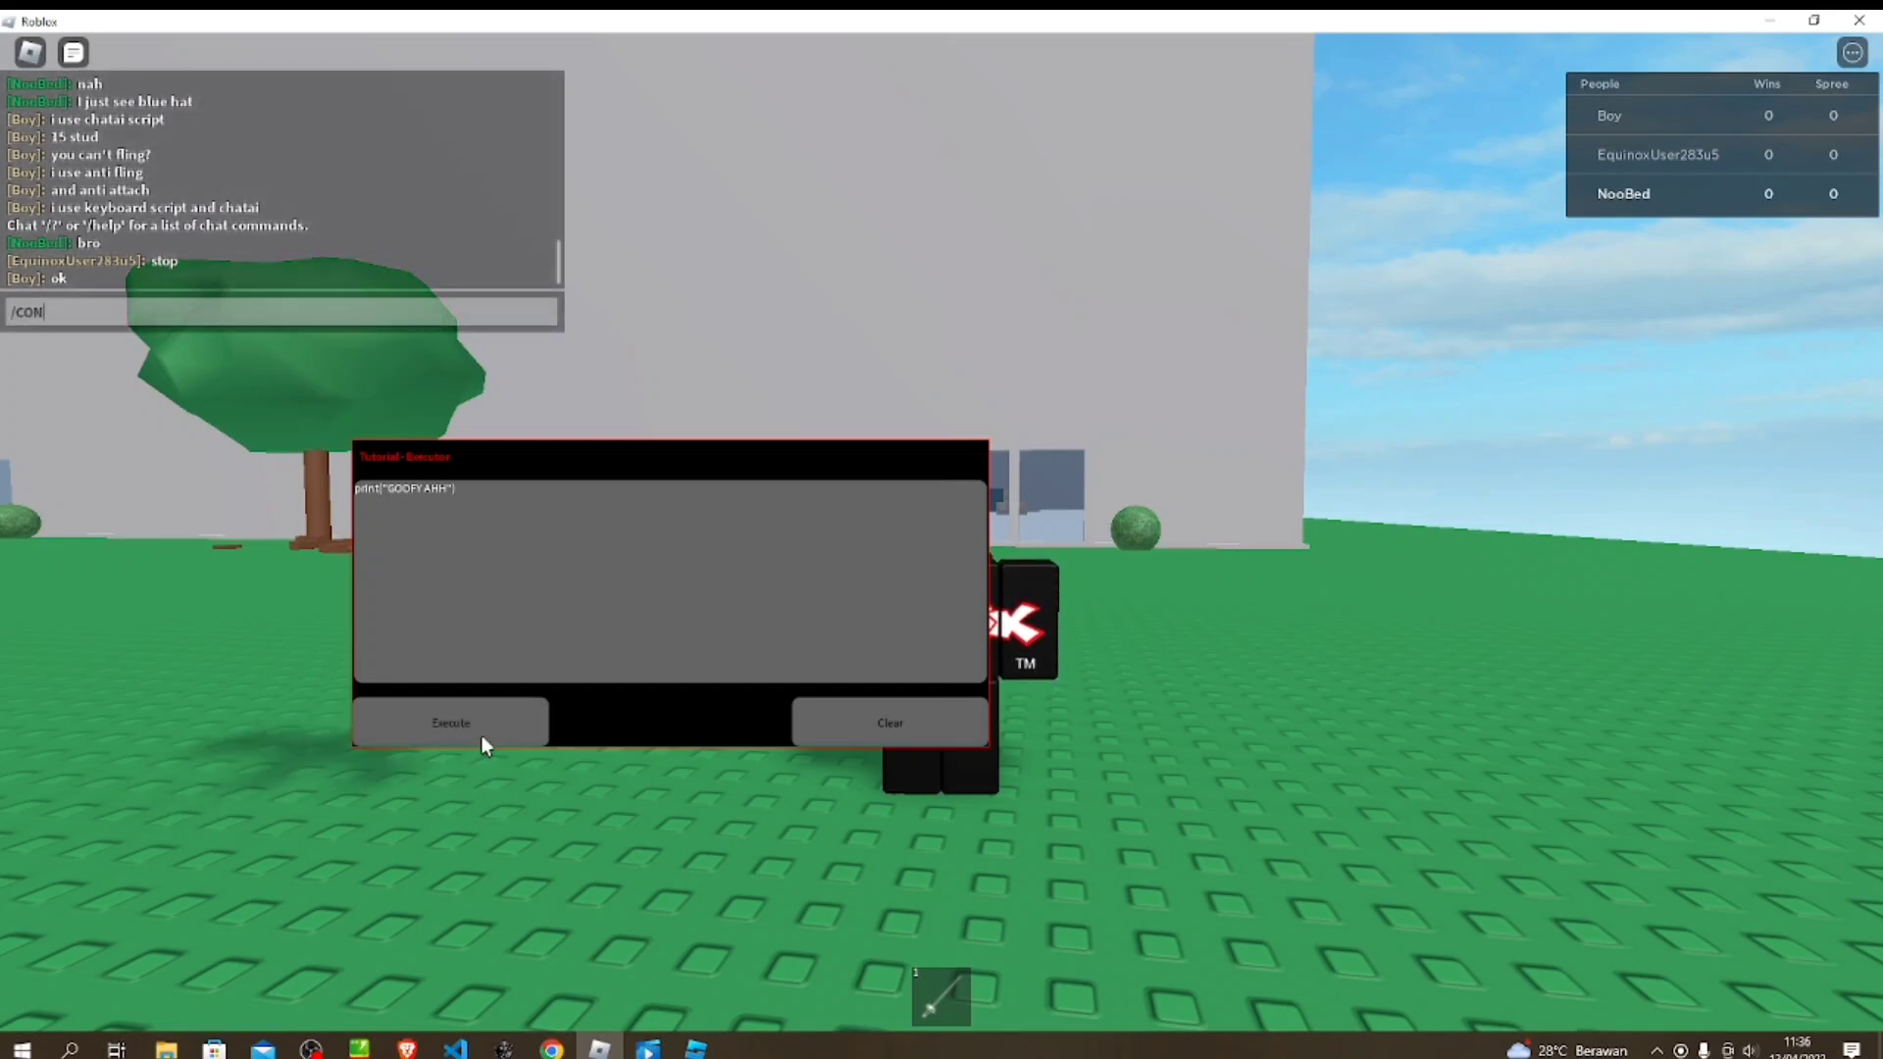
pyautogui.press('Return')
pyautogui.press('Escape')
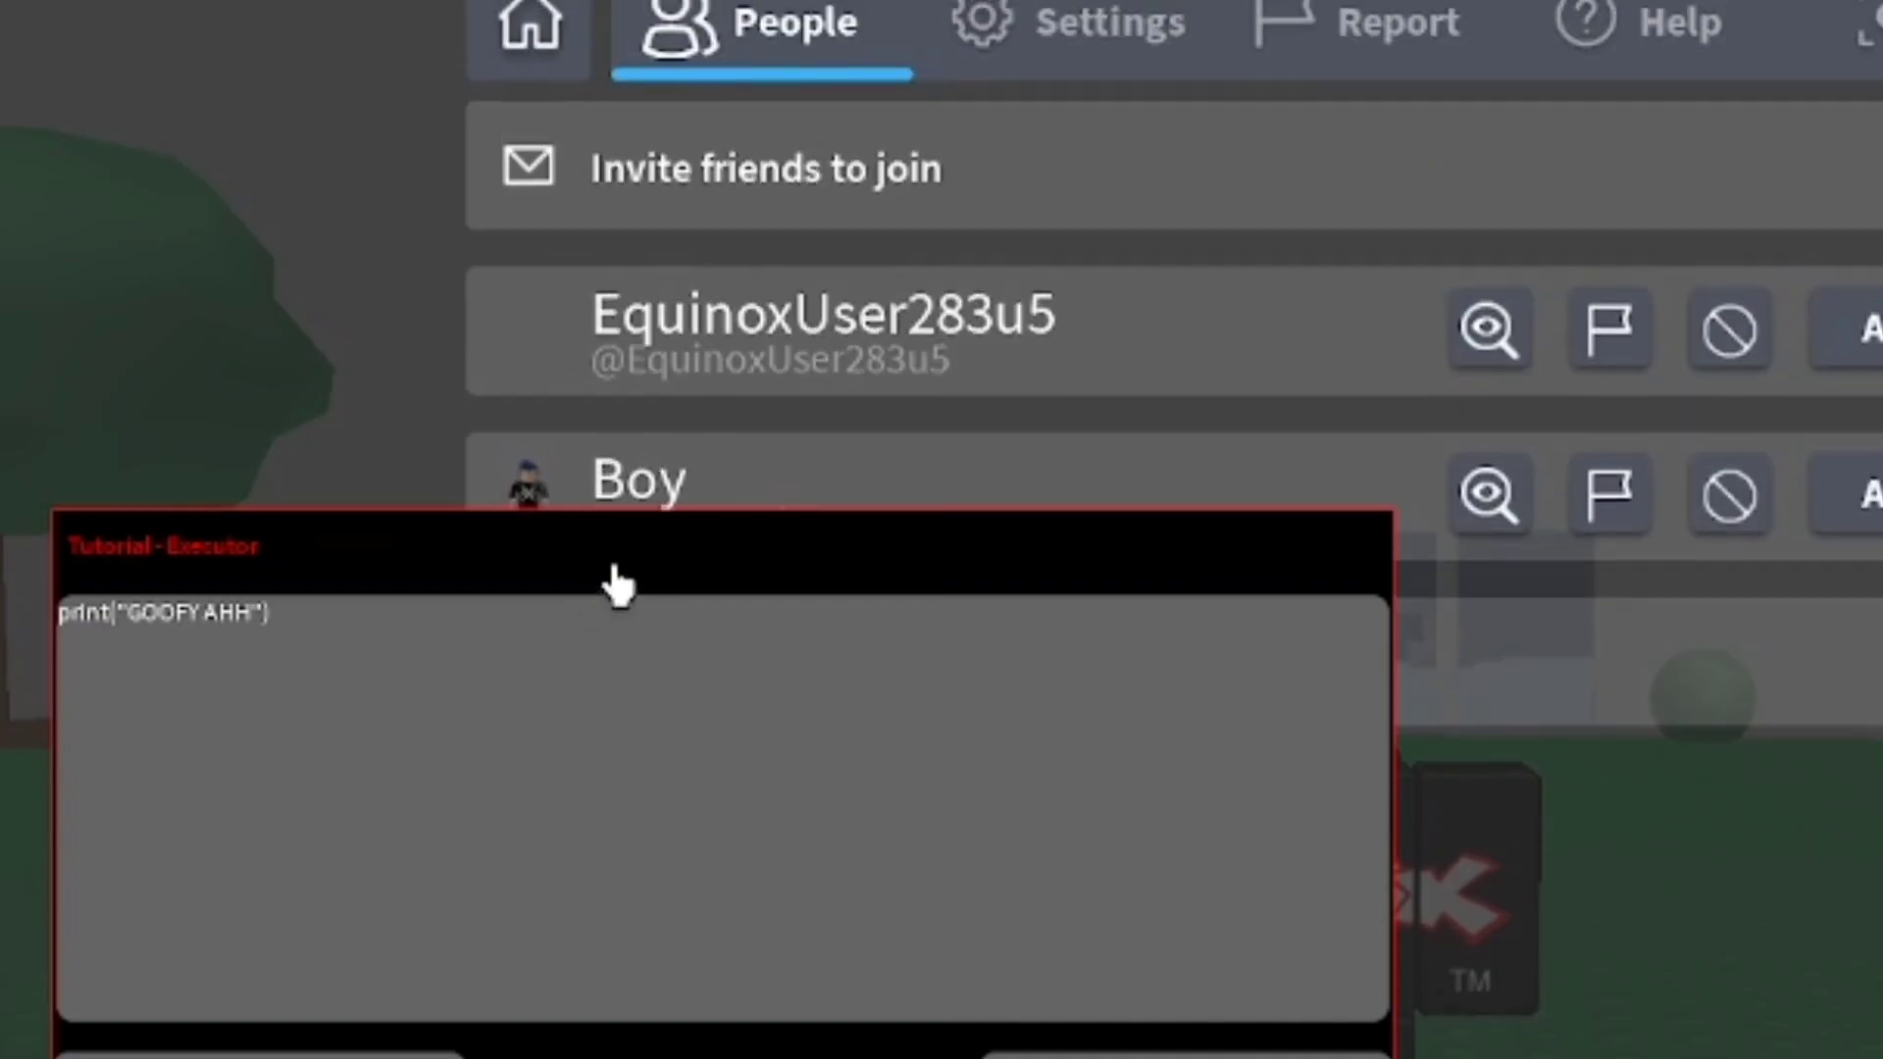
pyautogui.press('Escape')
pyautogui.moveTo(1348, 646); pyautogui.dragTo(1347, 644, button='right')
pyautogui.press('shift')
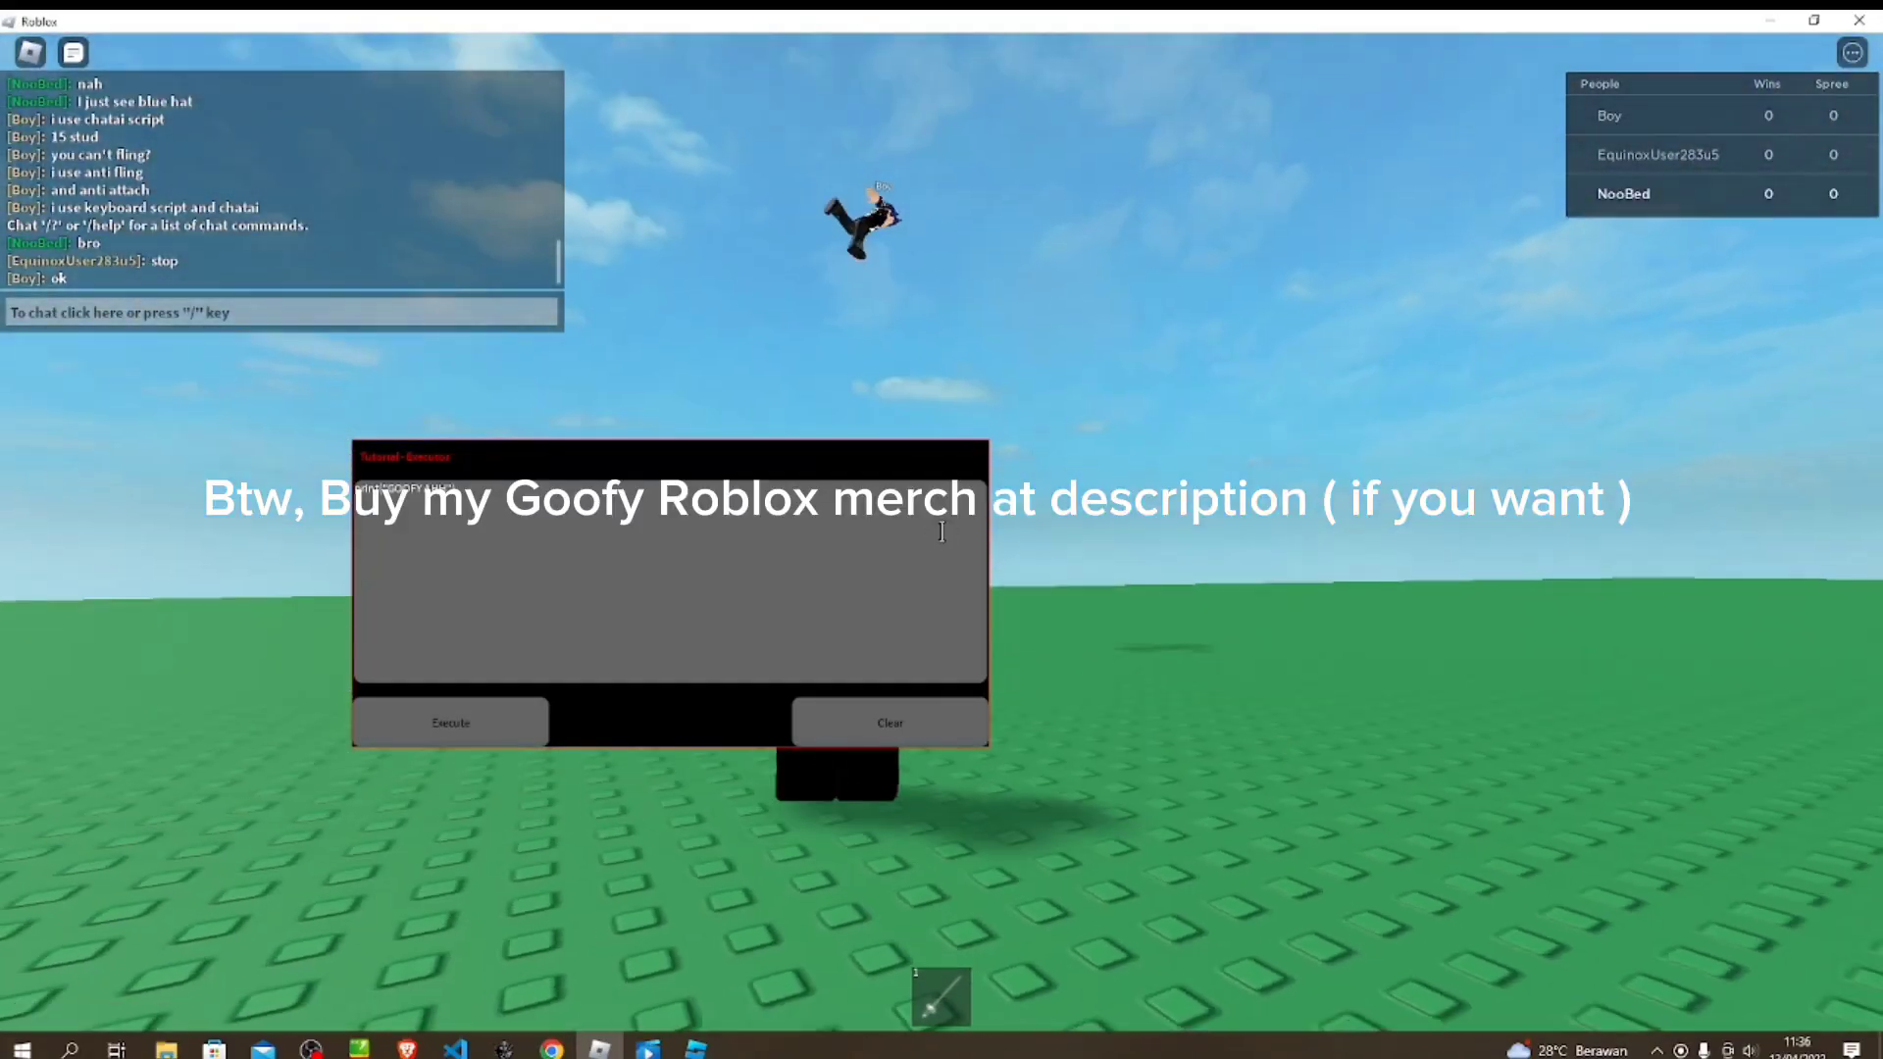
pyautogui.press('shift')
pyautogui.press('shift')
pyautogui.press('shift')
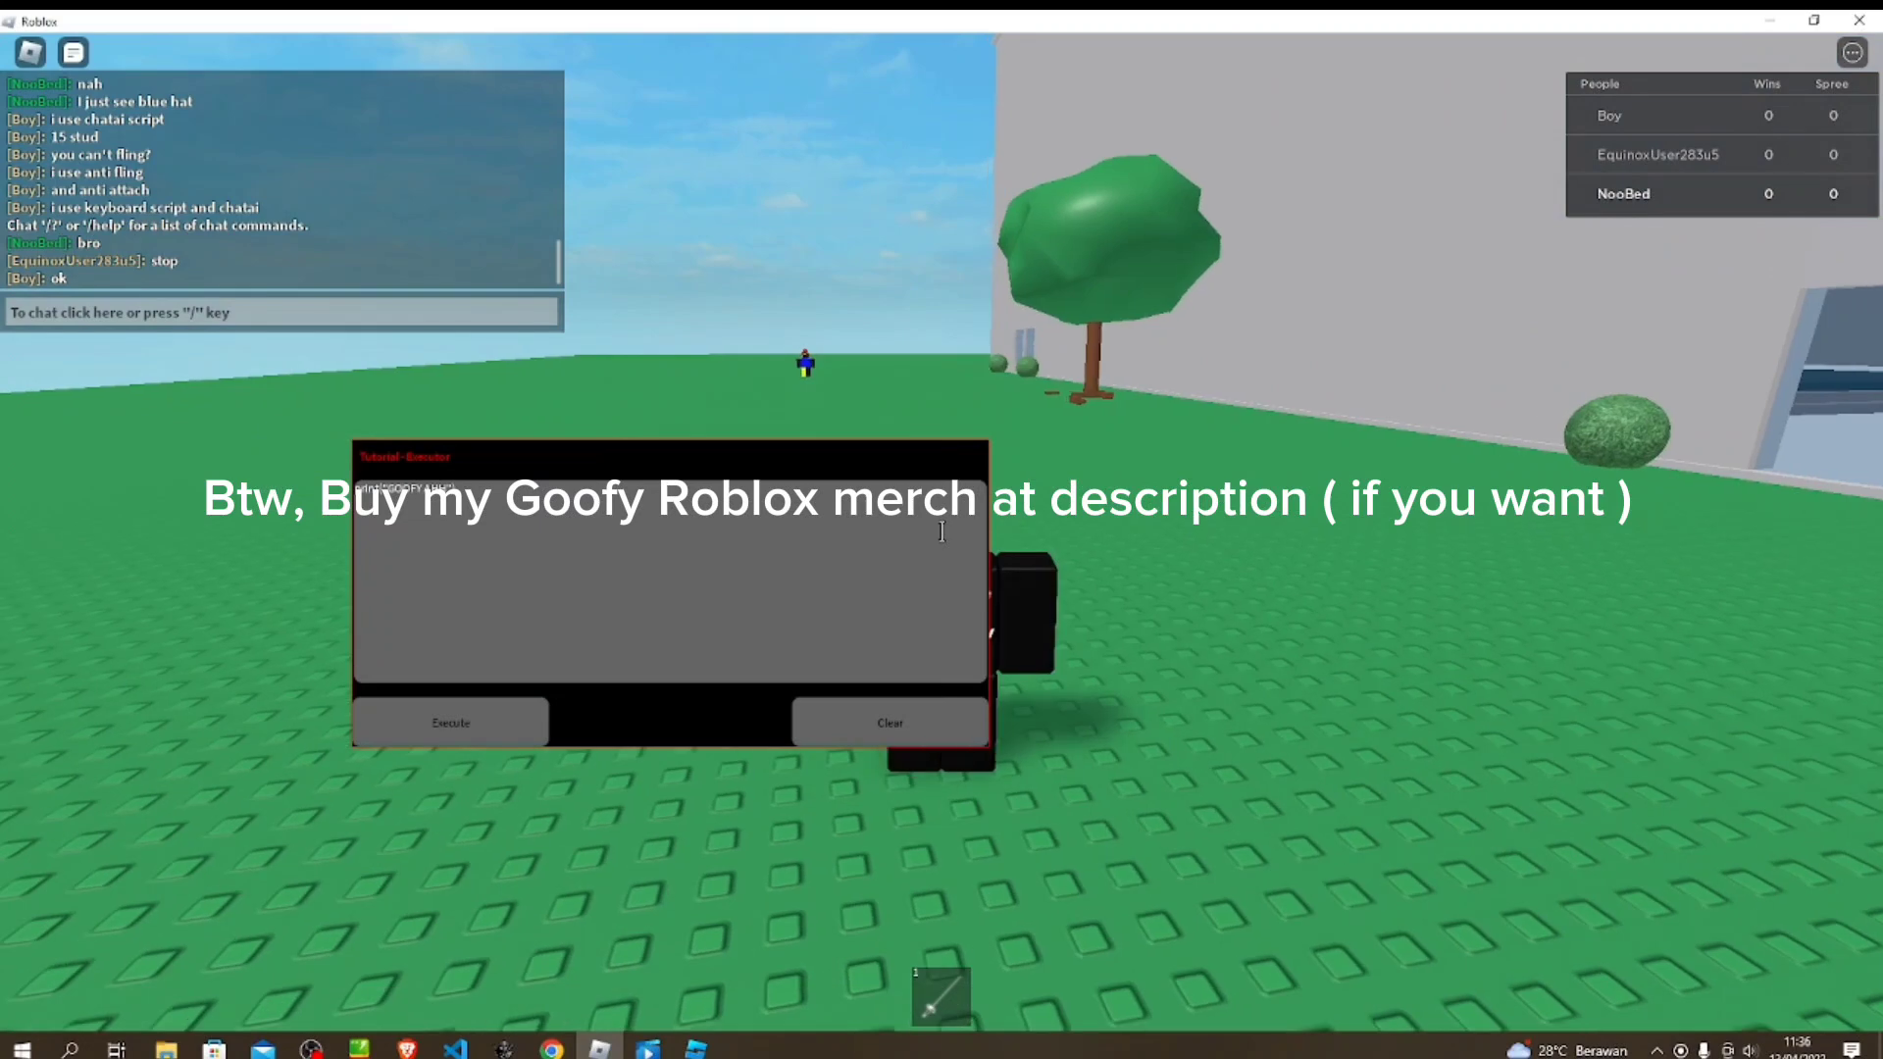
# - Move the Tutorial - Executor window up and away from the character so it no longer covers the body
pyautogui.moveTo(575, 461); pyautogui.dragTo(1143, 294)
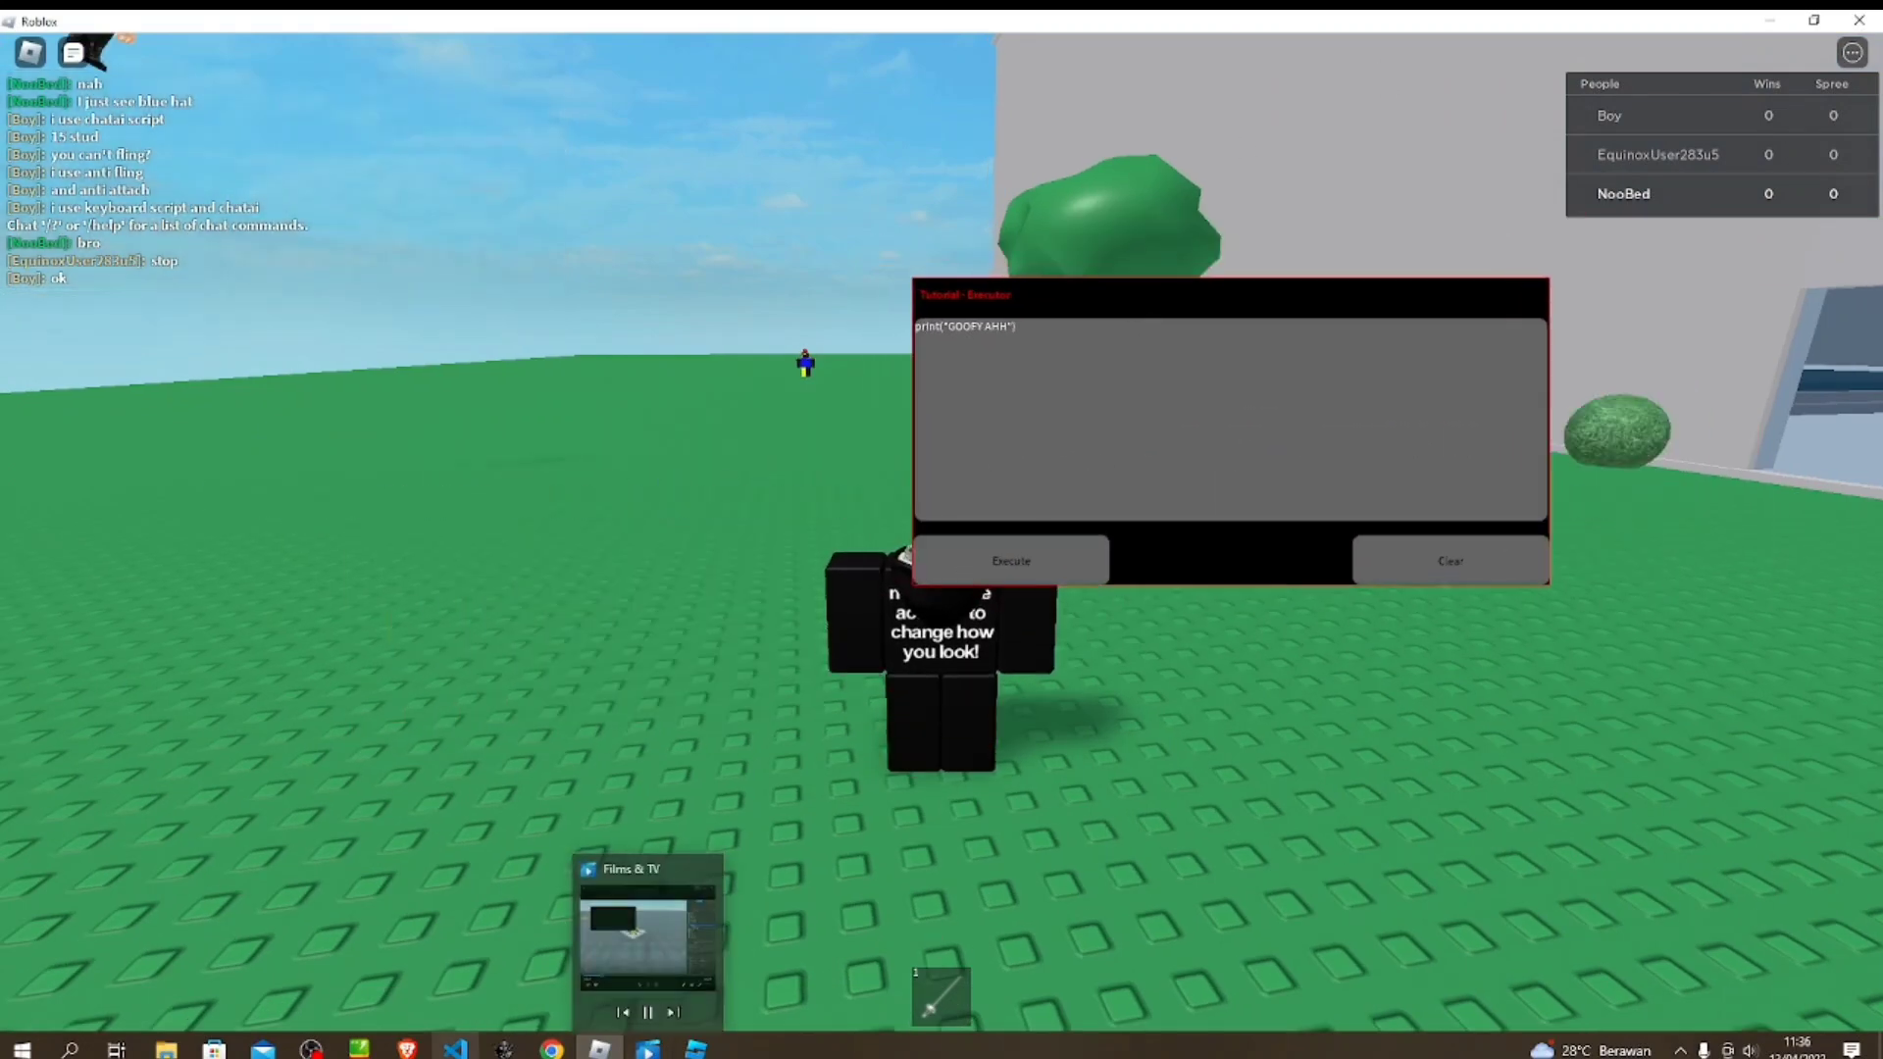
pyautogui.moveTo(311, 1049)
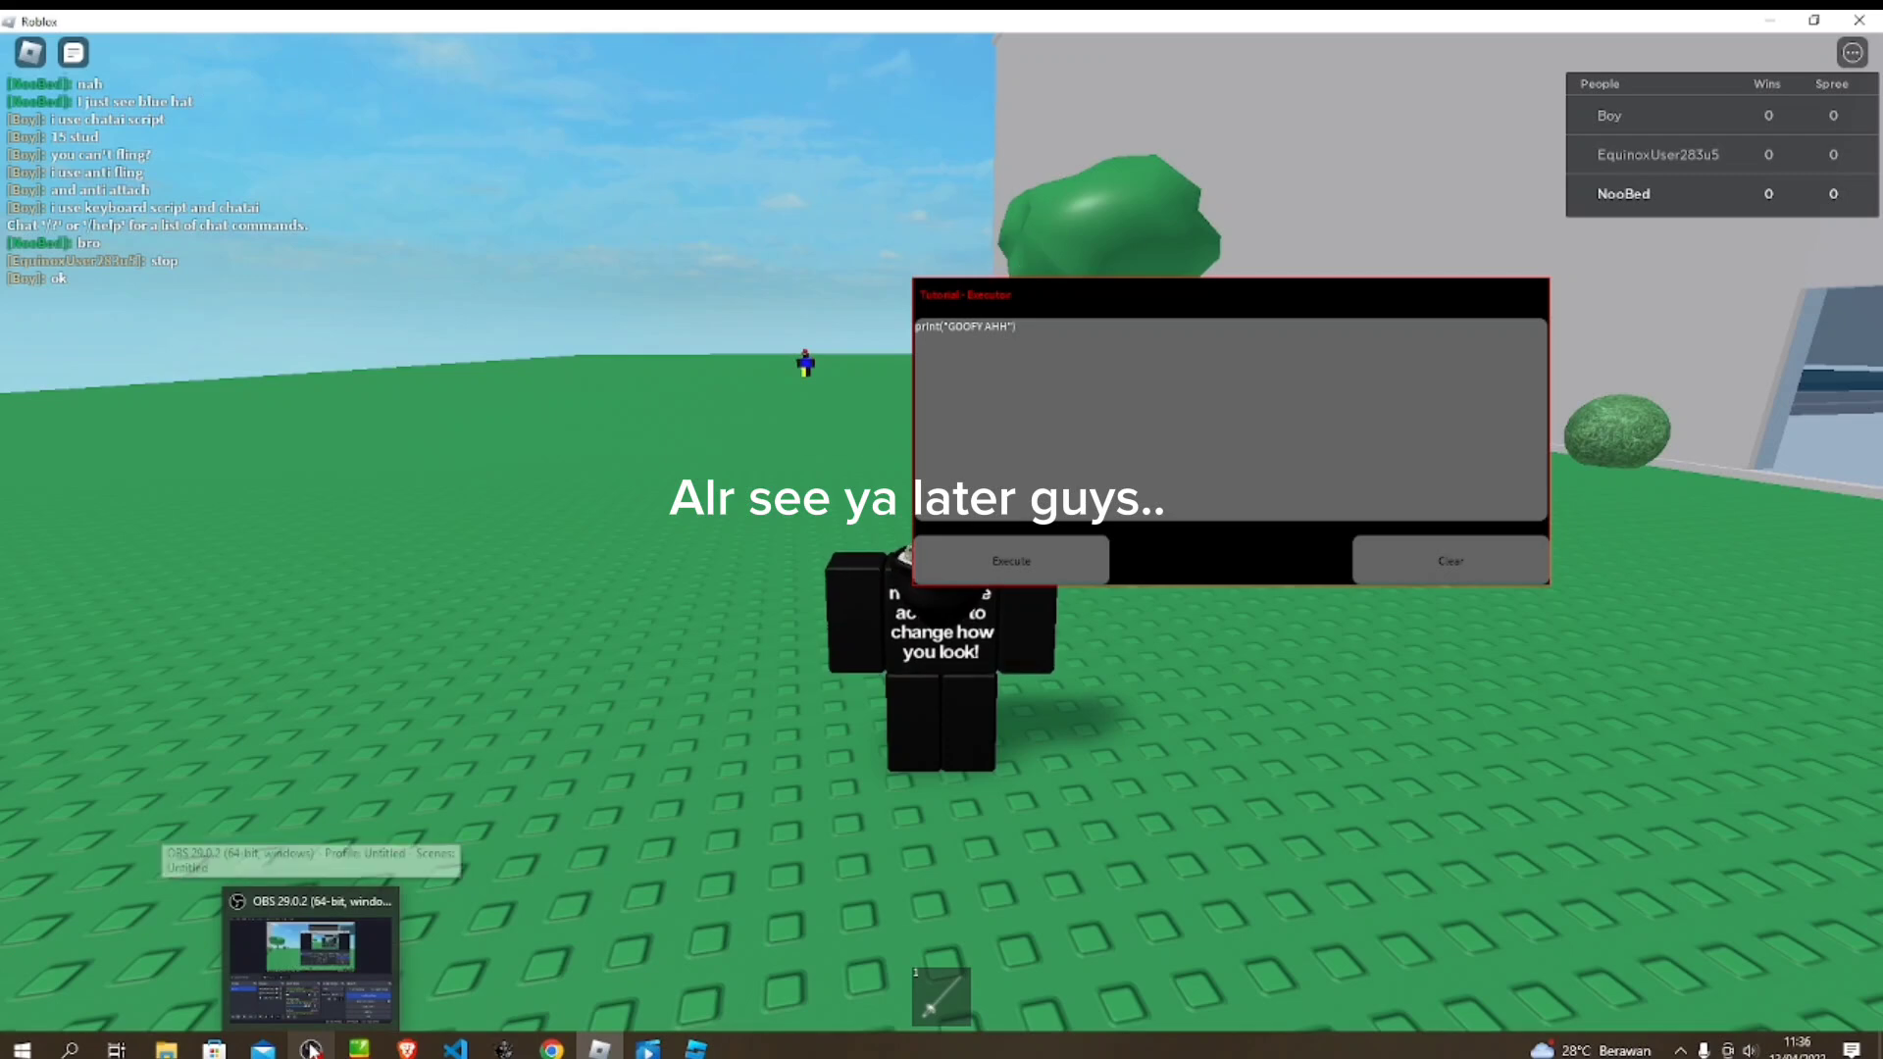